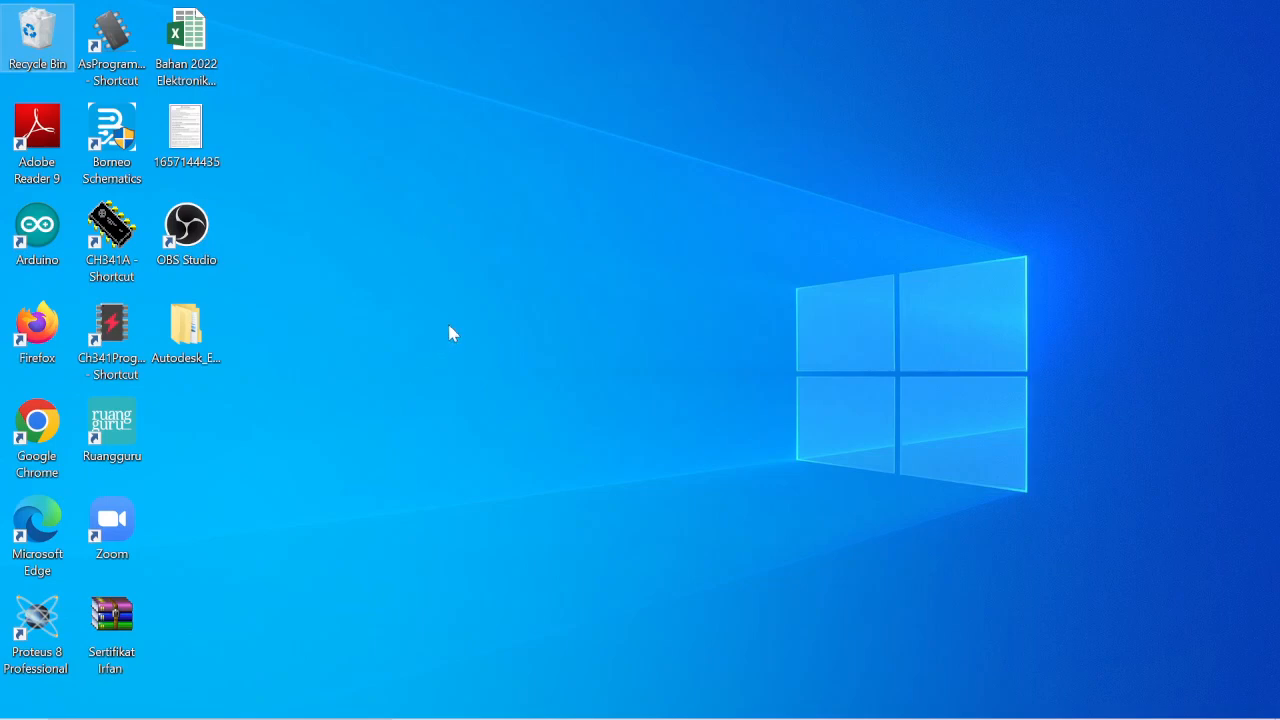
Step: Run the Autodesk_EAGLE_9.6.2_English_Win_64bit_Downloadly.ir installer from the Autodesk EAGLE Premium 9.6.2 folder on the desktop and dismiss the setup error
{"action": "left_click", "coordinate": [203, 340]}
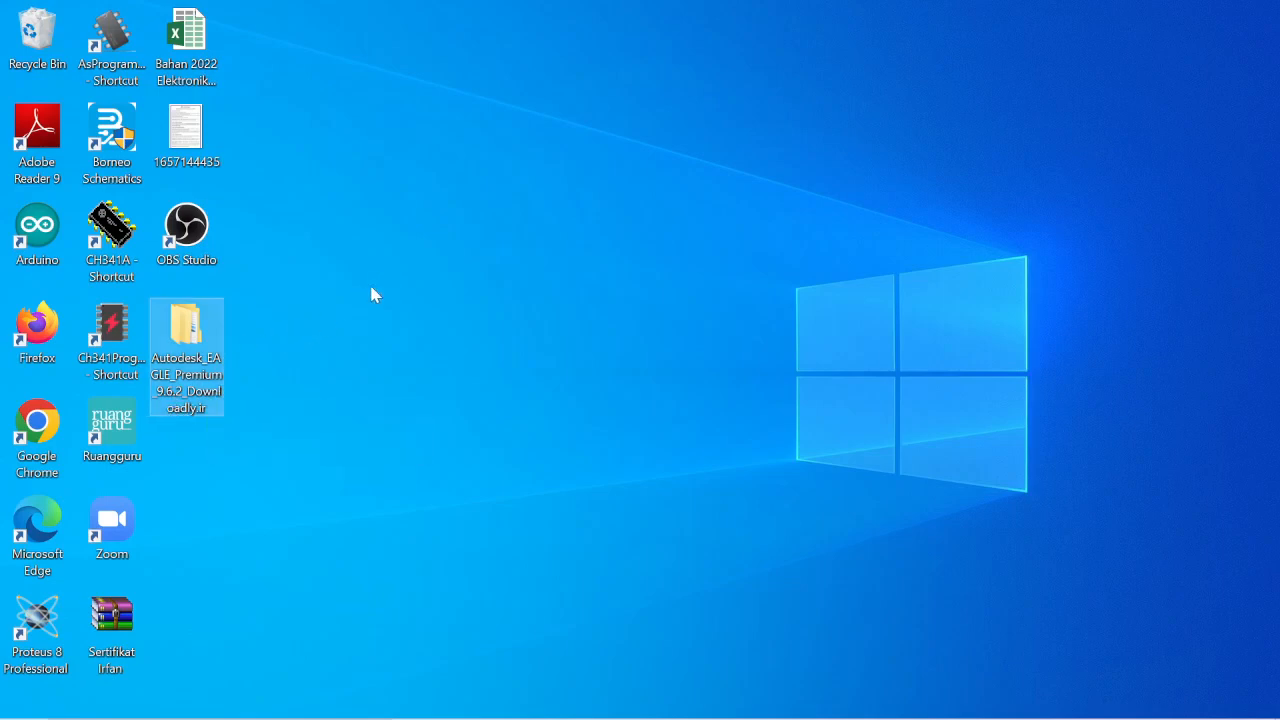
{"action": "double_click", "coordinate": [183, 335]}
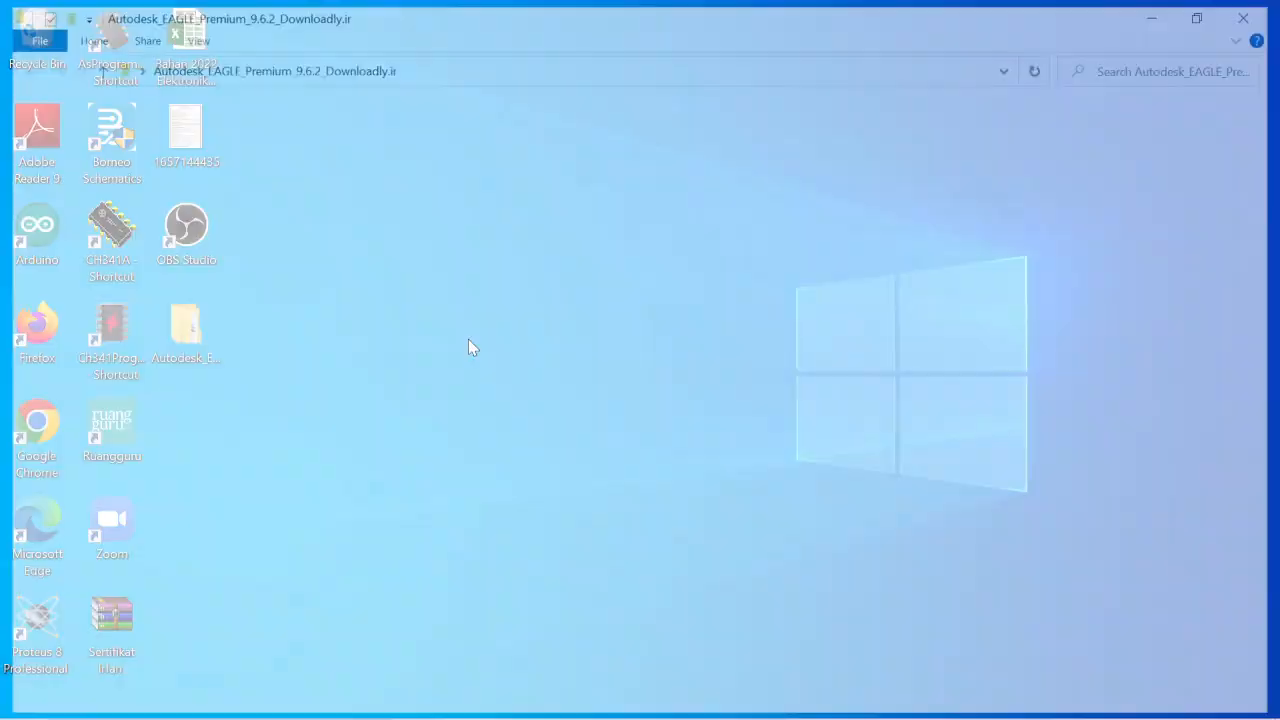
{"action": "left_click", "coordinate": [328, 138]}
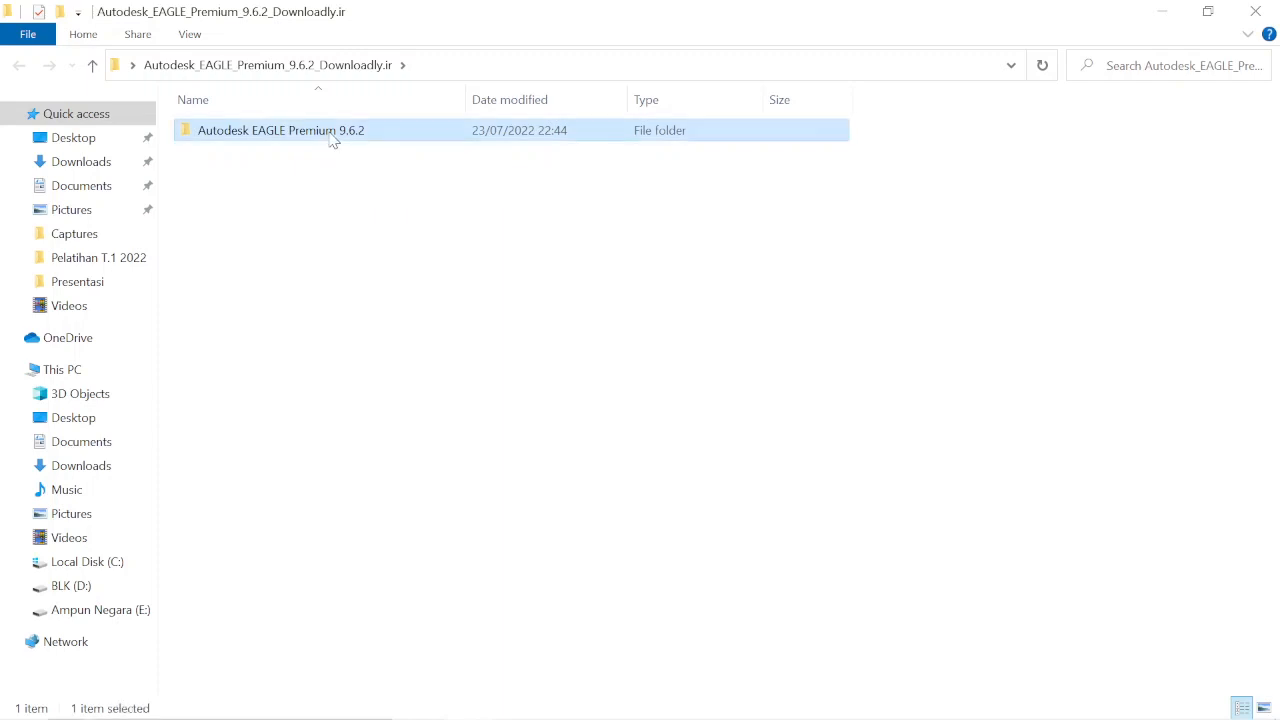
{"action": "double_click", "coordinate": [333, 138]}
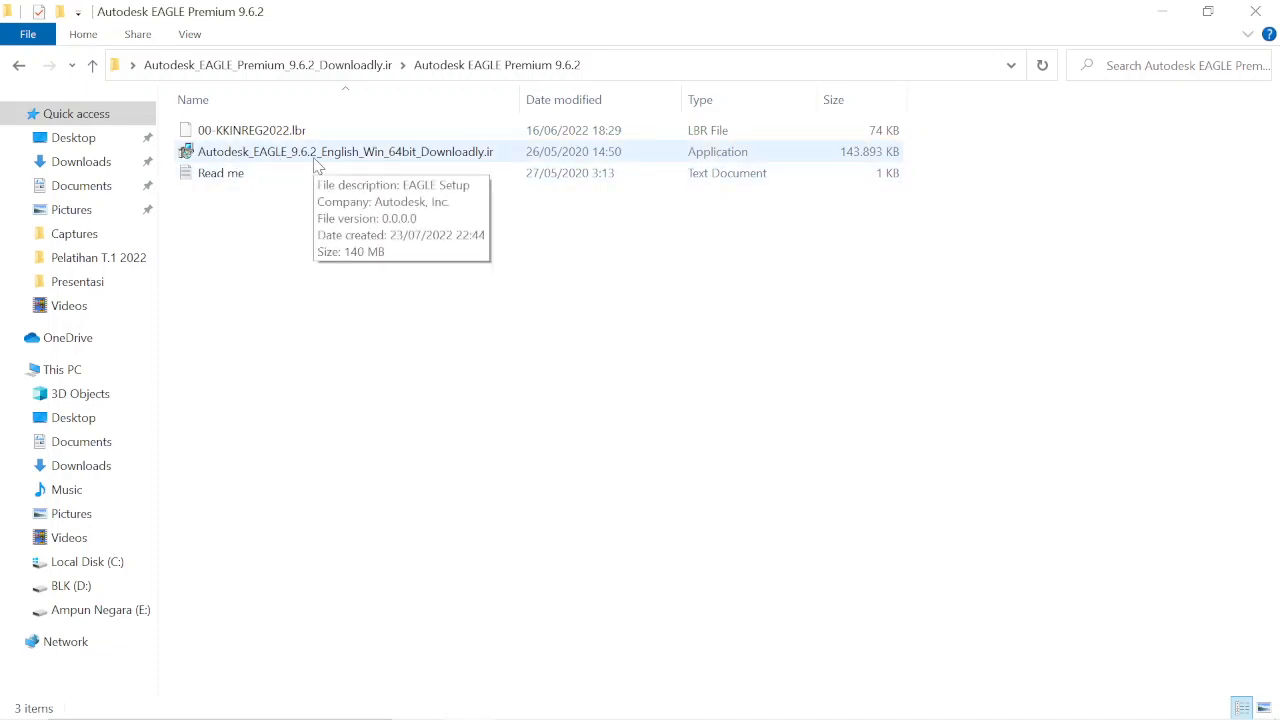
{"action": "double_click", "coordinate": [316, 158]}
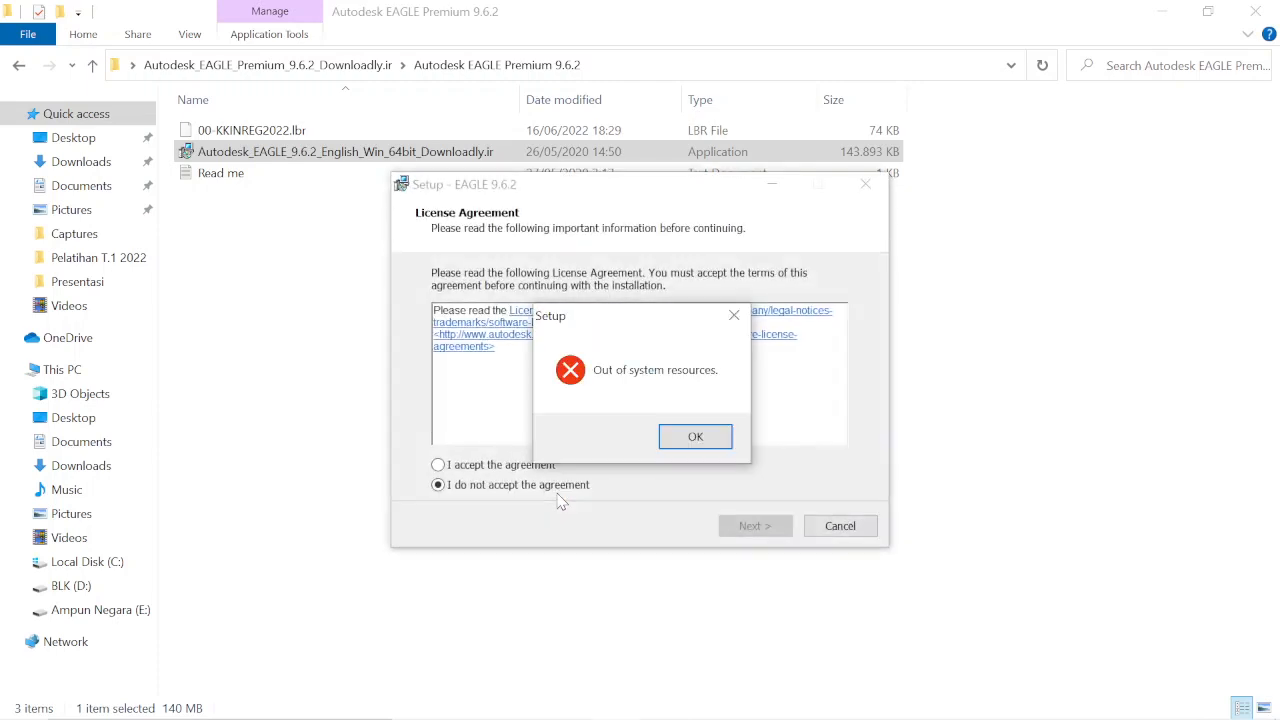
{"action": "left_click", "coordinate": [695, 437]}
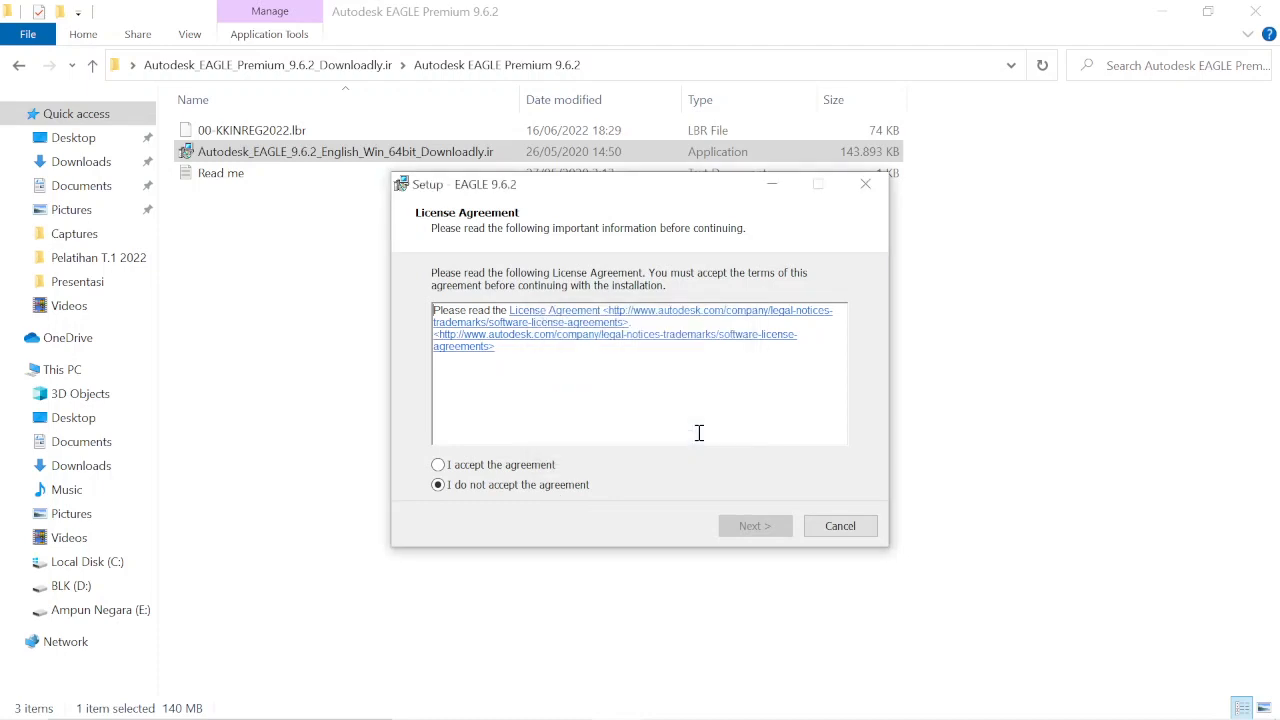
Step: Accept the license agreement and install EAGLE into c:\EAGLE 9.6.2 with a desktop shortcut
{"action": "left_click", "coordinate": [450, 468]}
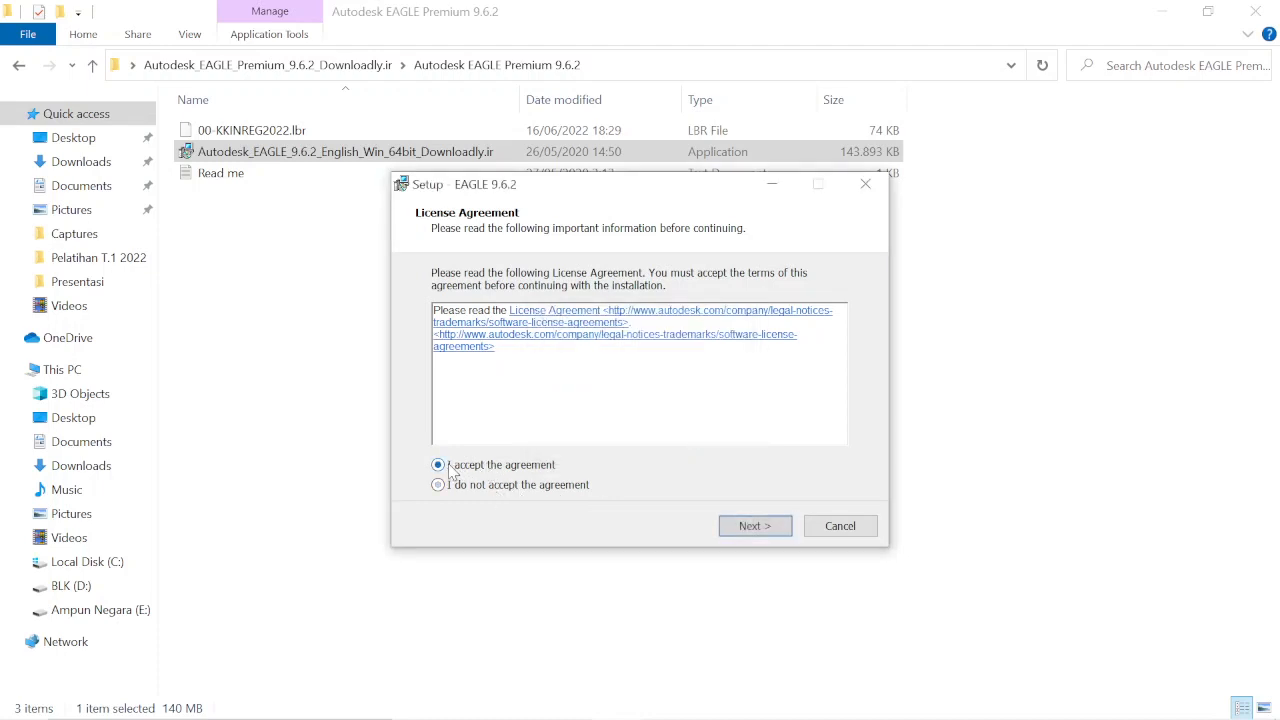
{"action": "left_click", "coordinate": [752, 526]}
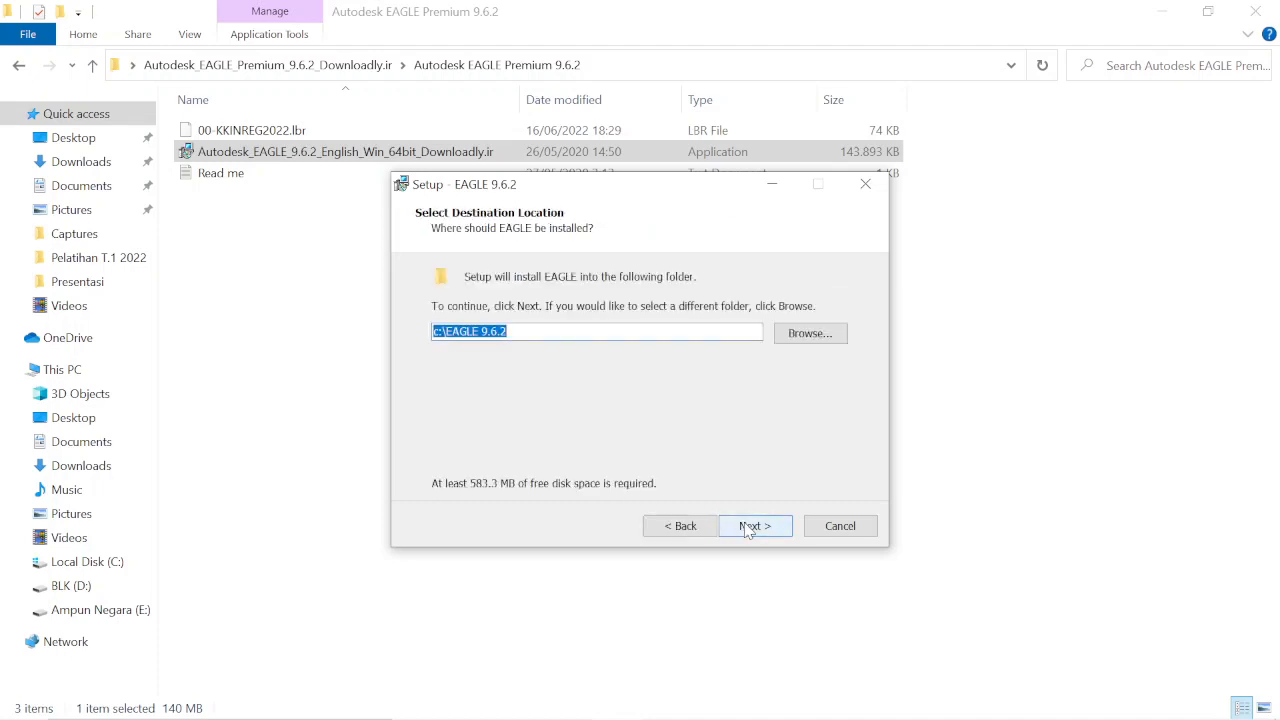
{"action": "left_click", "coordinate": [752, 526]}
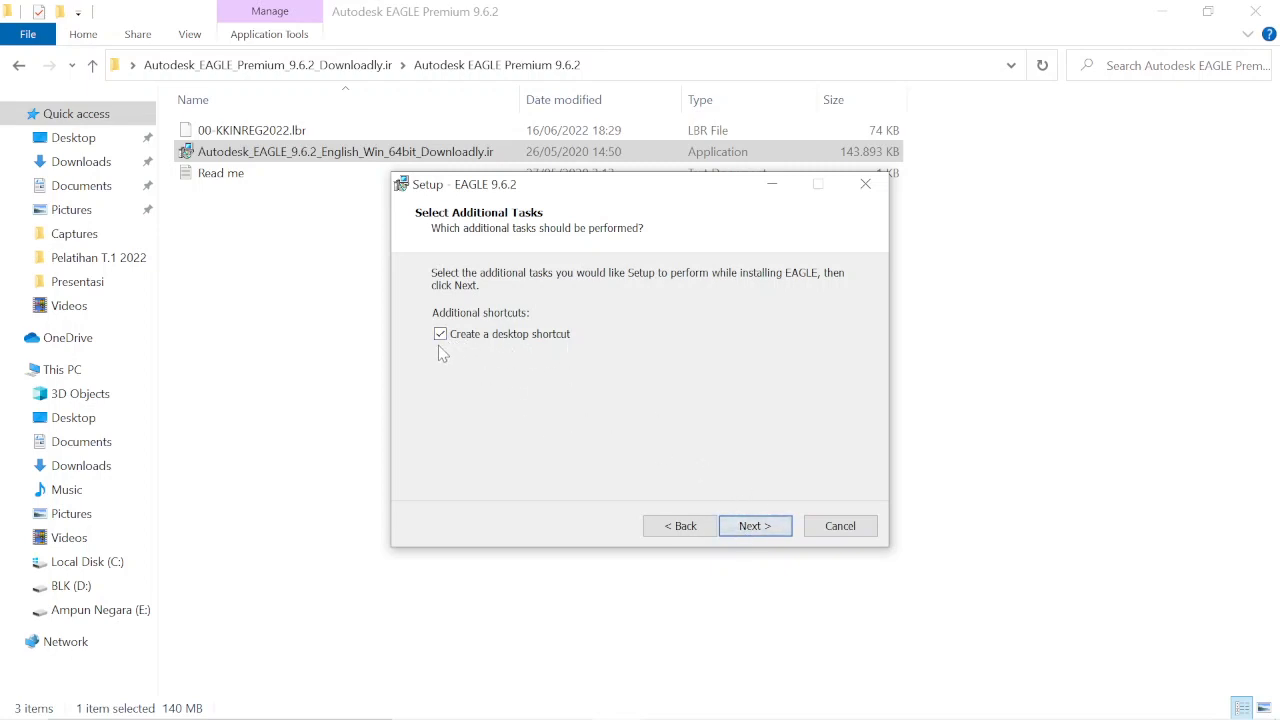
{"action": "left_click", "coordinate": [758, 527]}
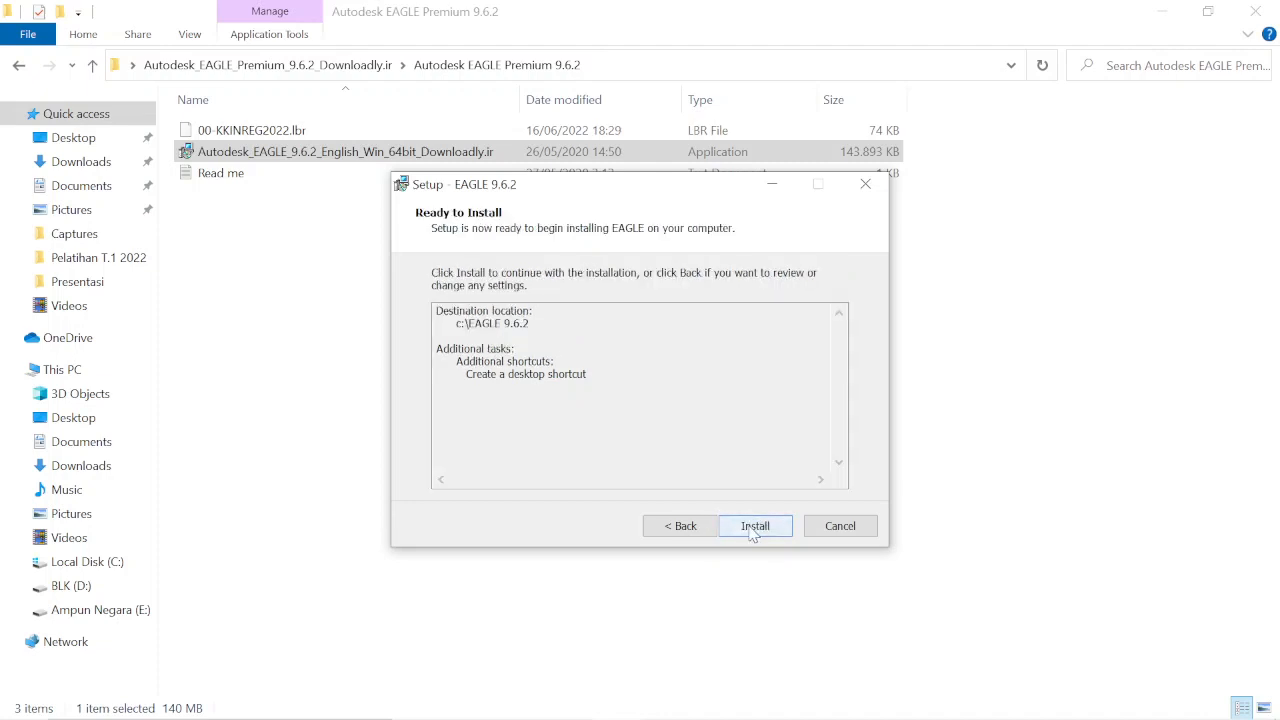
{"action": "left_click", "coordinate": [753, 530]}
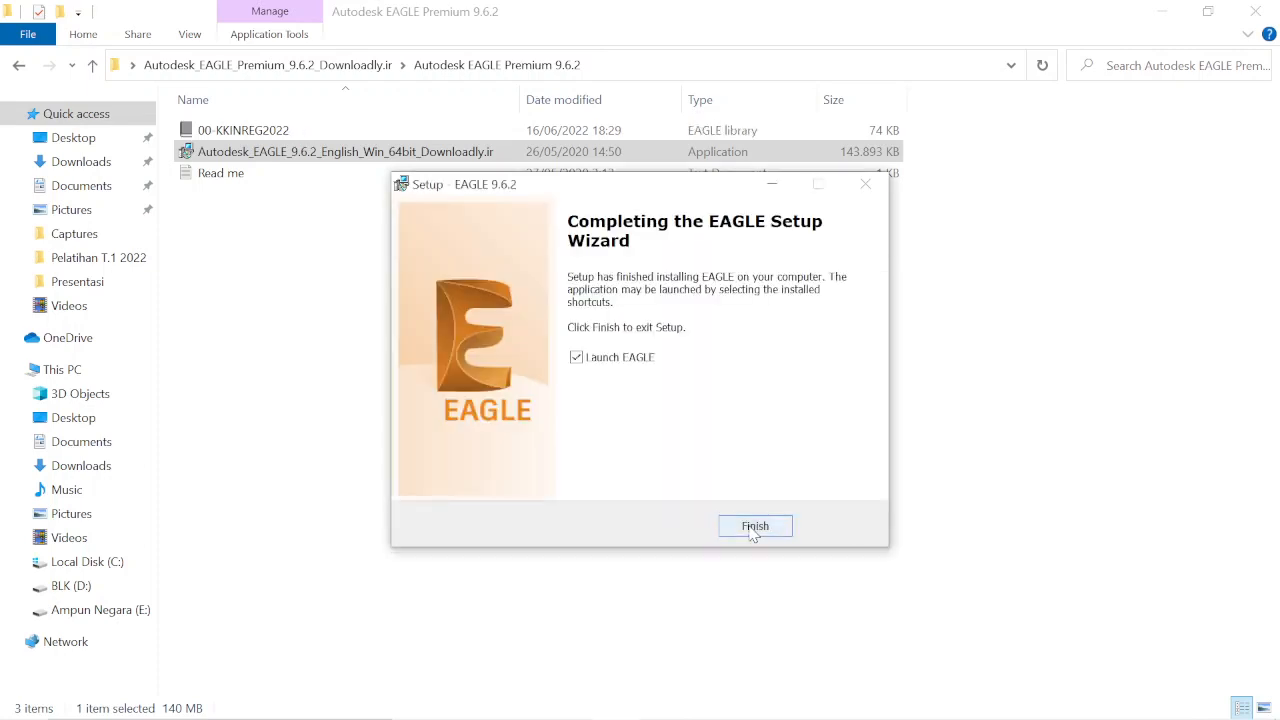
Step: Finish the setup with Launch EAGLE enabled, minimize the installer folder window and dismiss the Autodesk sign-in window
{"action": "left_click", "coordinate": [577, 359]}
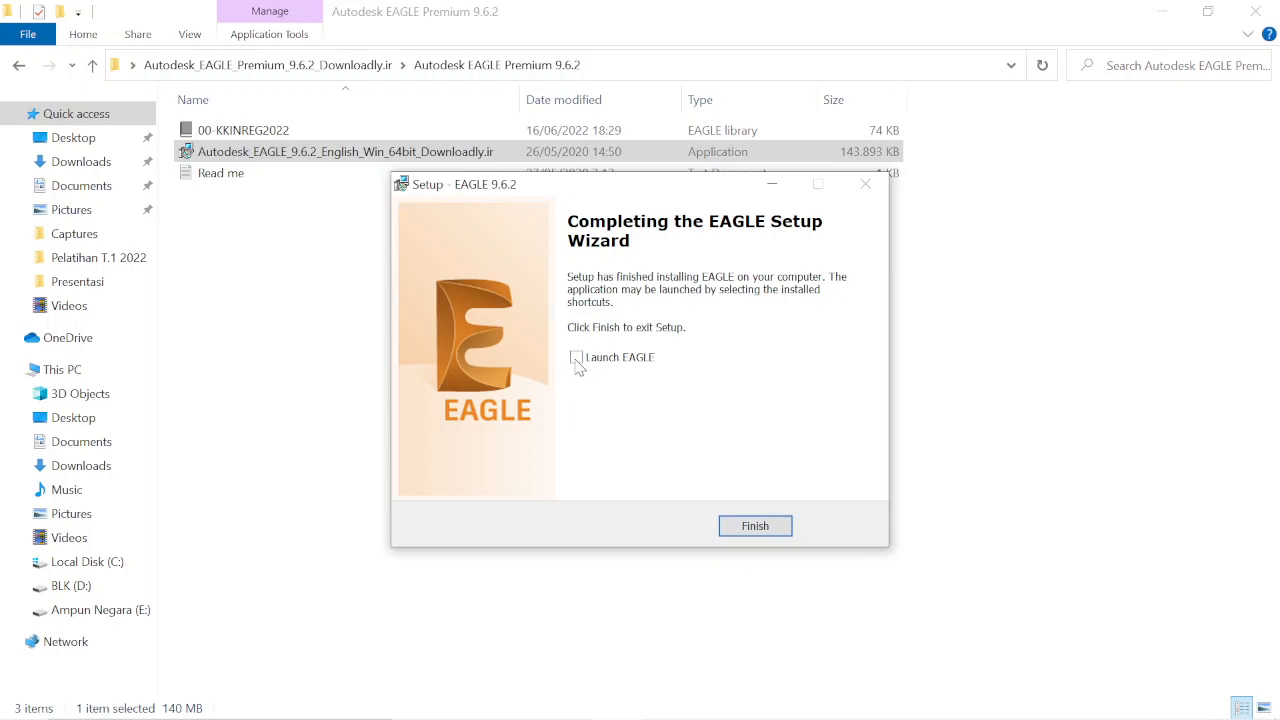
{"action": "left_click", "coordinate": [577, 358]}
{"action": "left_click", "coordinate": [734, 530]}
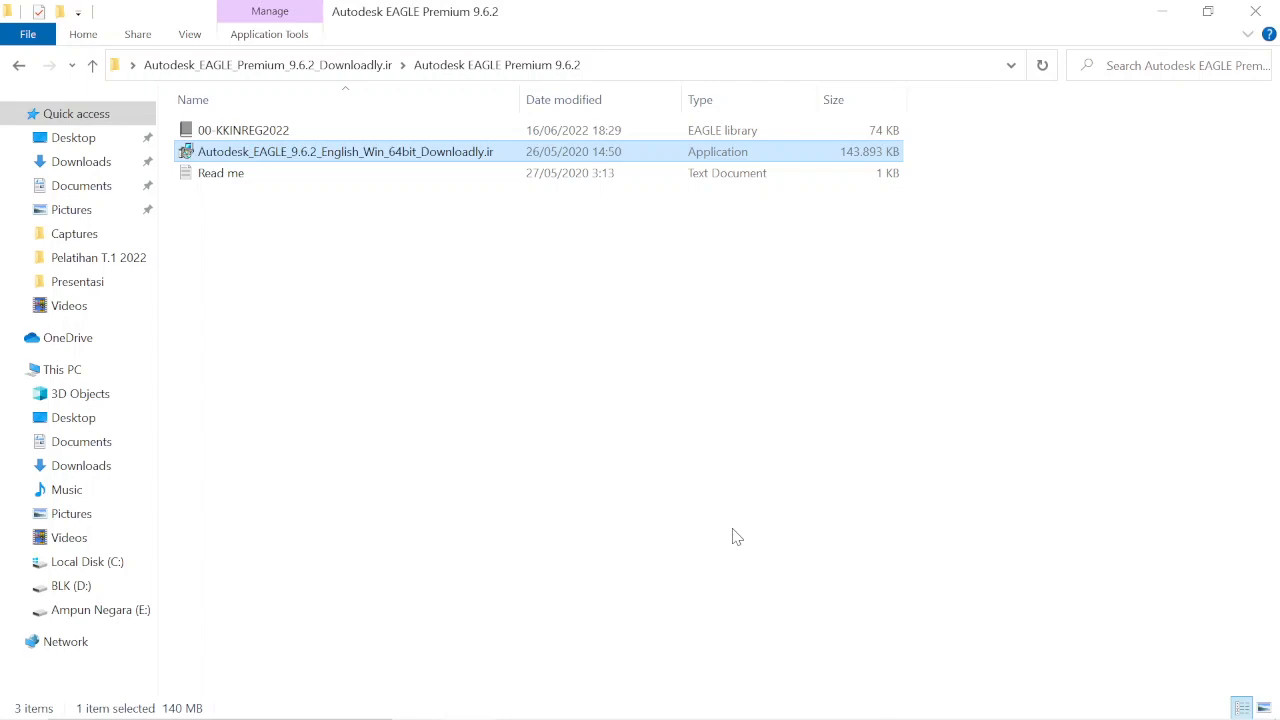
{"action": "left_click", "coordinate": [1163, 12]}
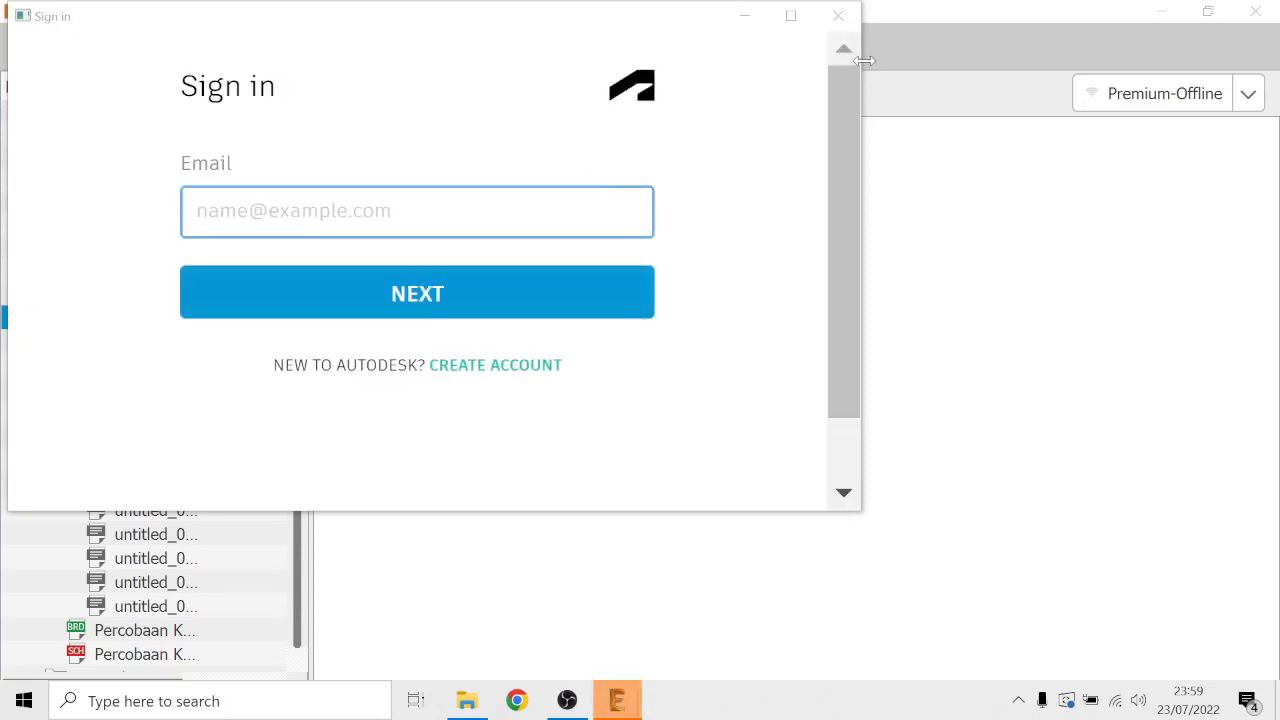
{"action": "left_click", "coordinate": [836, 18]}
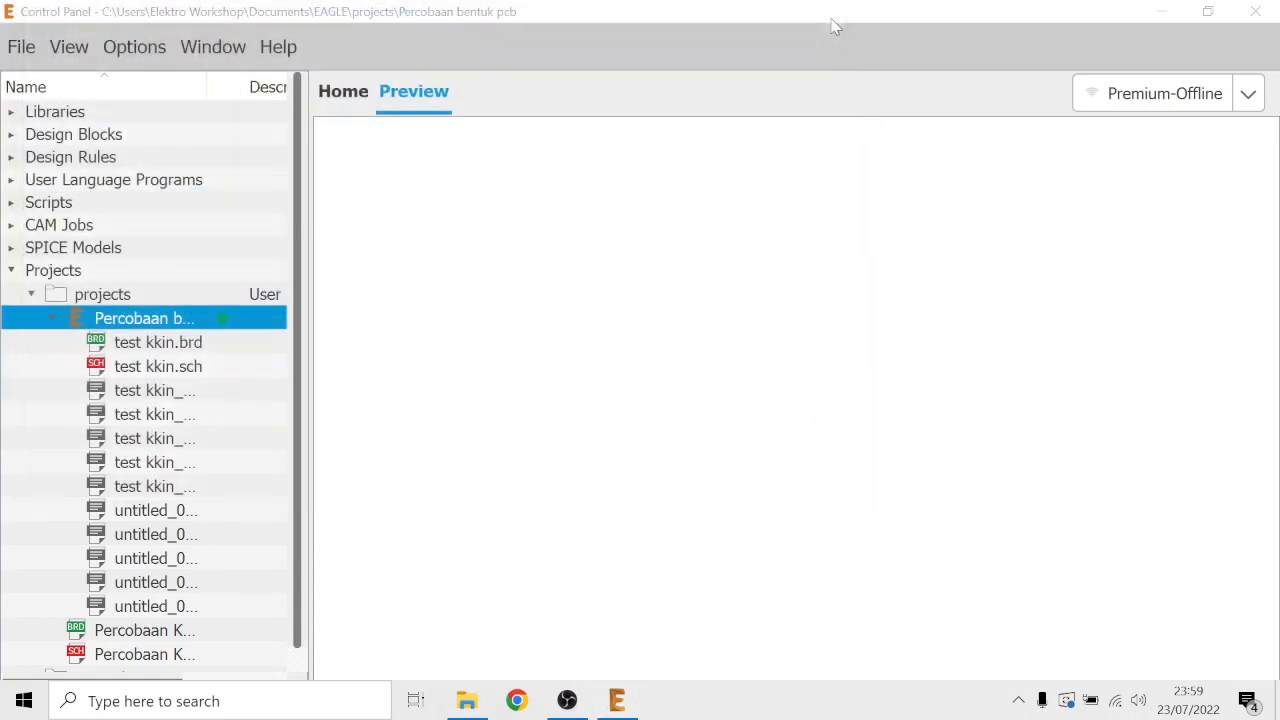
Step: Collapse the Projects tree in the Control Panel and create a new schematic
{"action": "left_click", "coordinate": [12, 271]}
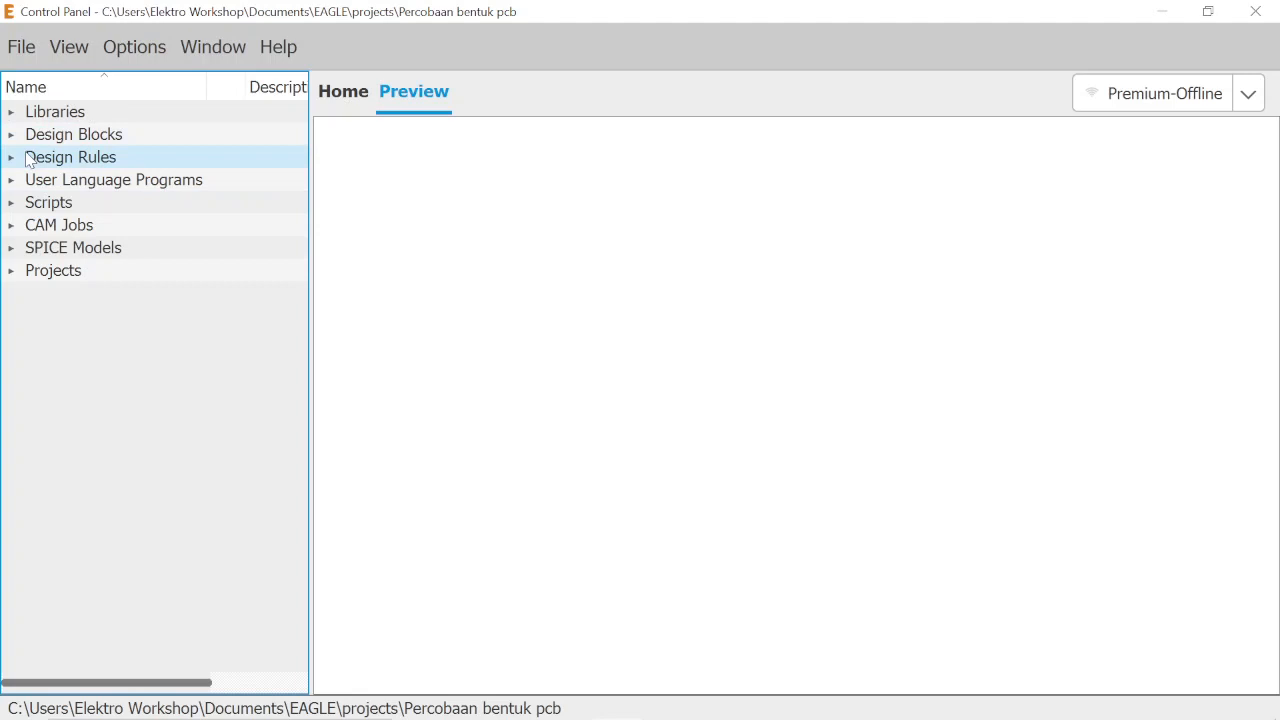
{"action": "left_click", "coordinate": [19, 47]}
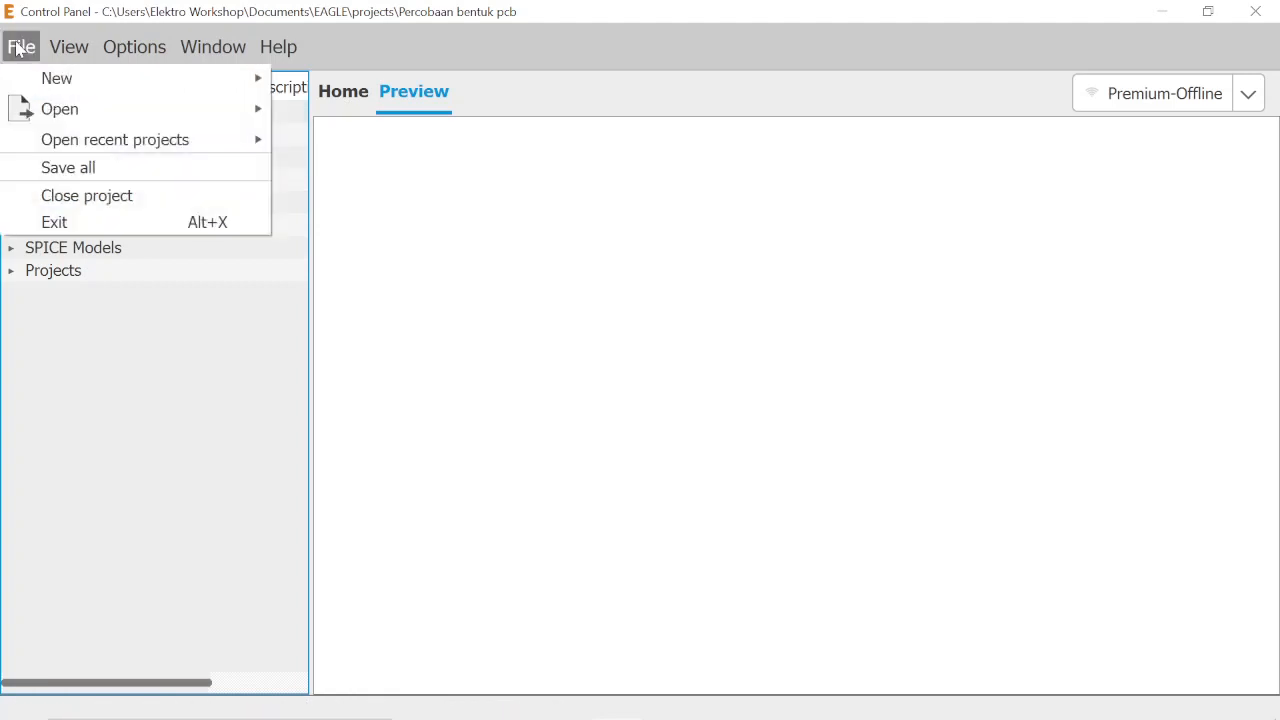
{"action": "mouse_move", "coordinate": [24, 79]}
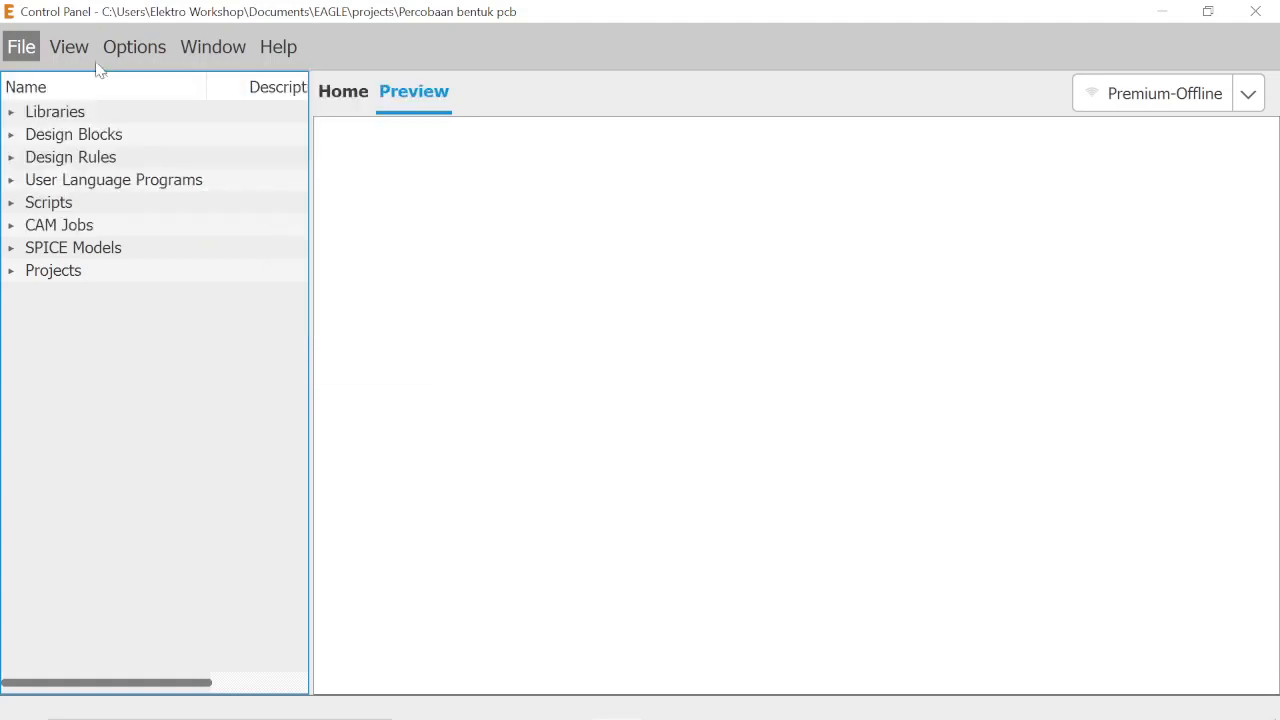
{"action": "left_click", "coordinate": [25, 42]}
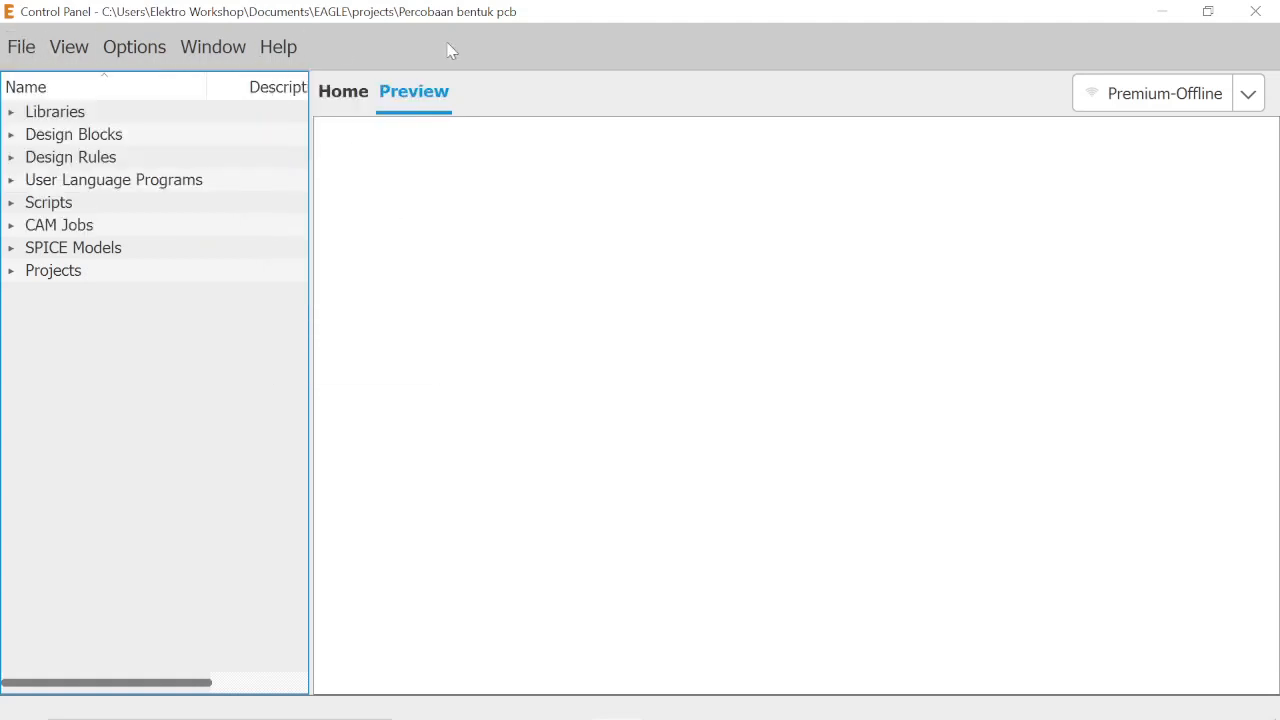
{"action": "left_click", "coordinate": [21, 47]}
{"action": "mouse_move", "coordinate": [36, 80]}
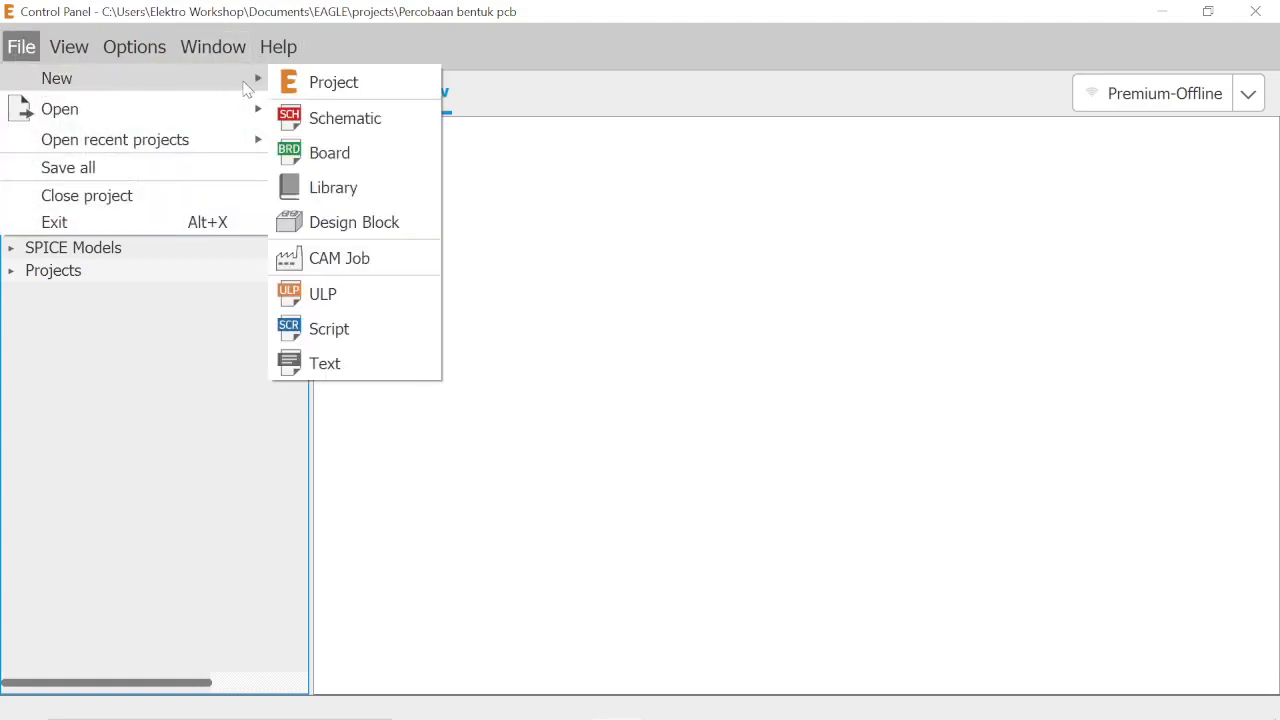
{"action": "left_click", "coordinate": [330, 118]}
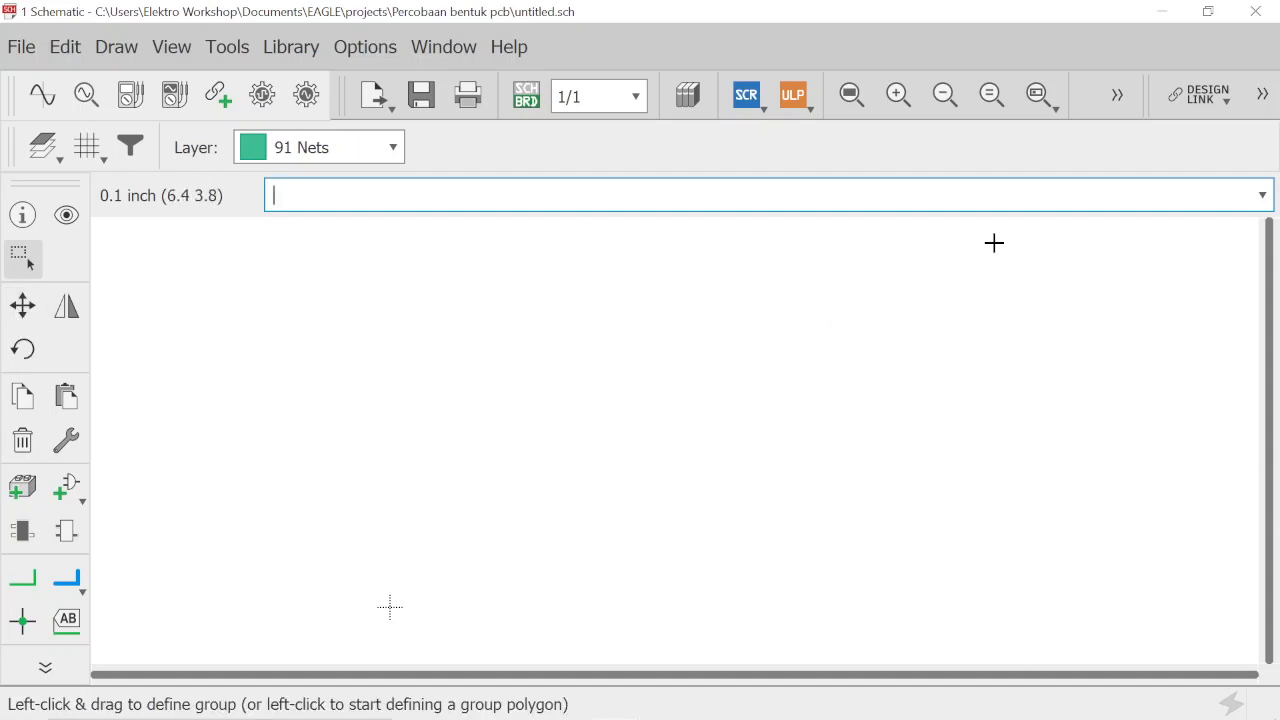
{"action": "left_click", "coordinate": [24, 308]}
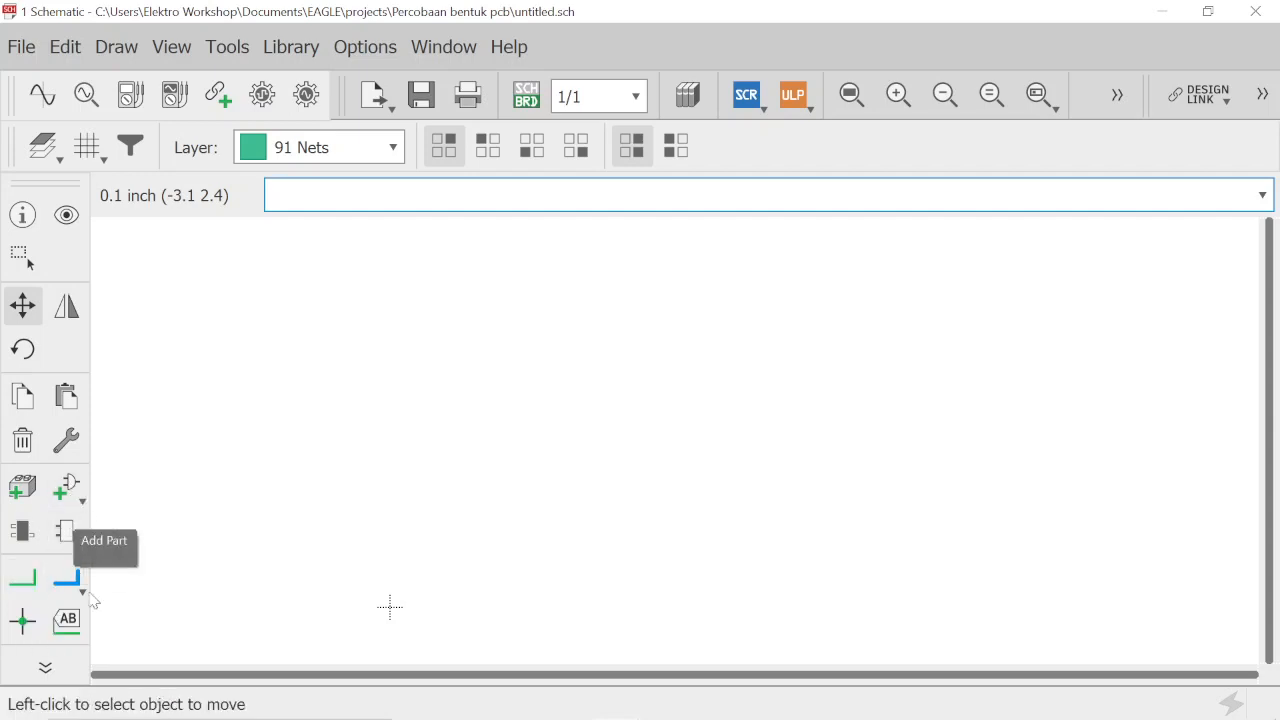
{"action": "left_click", "coordinate": [55, 670]}
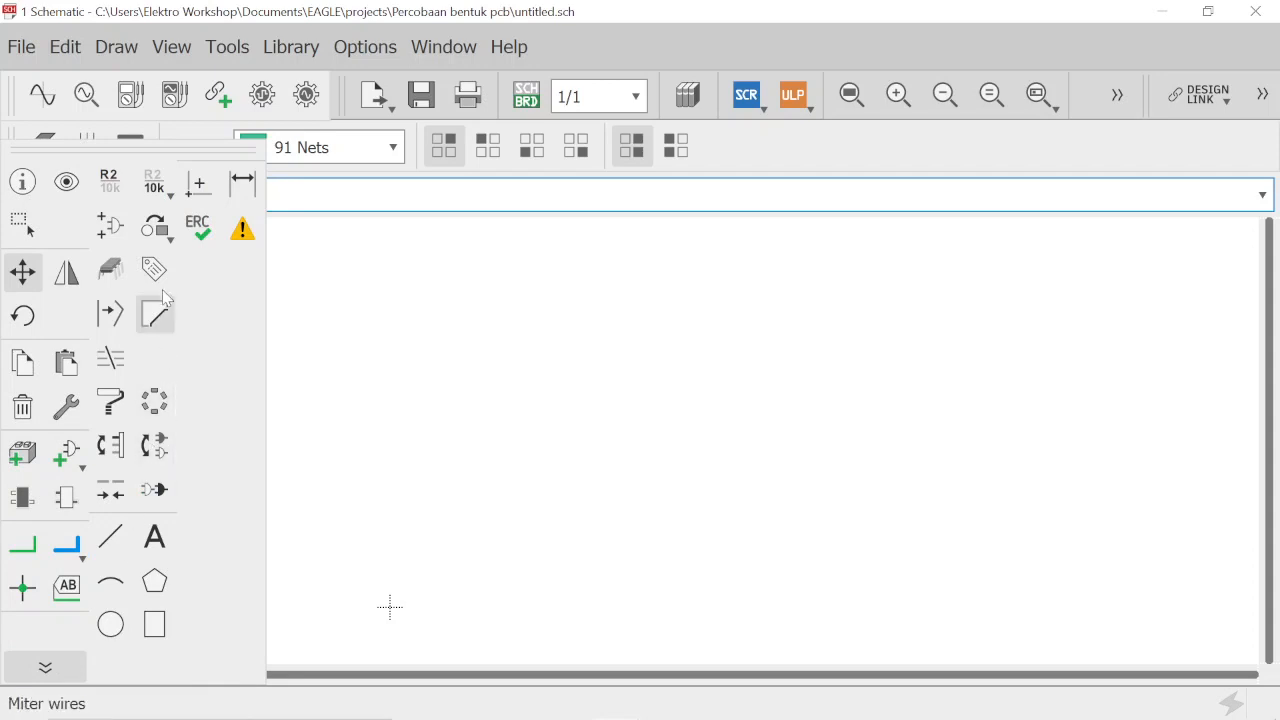
{"action": "left_click", "coordinate": [40, 667]}
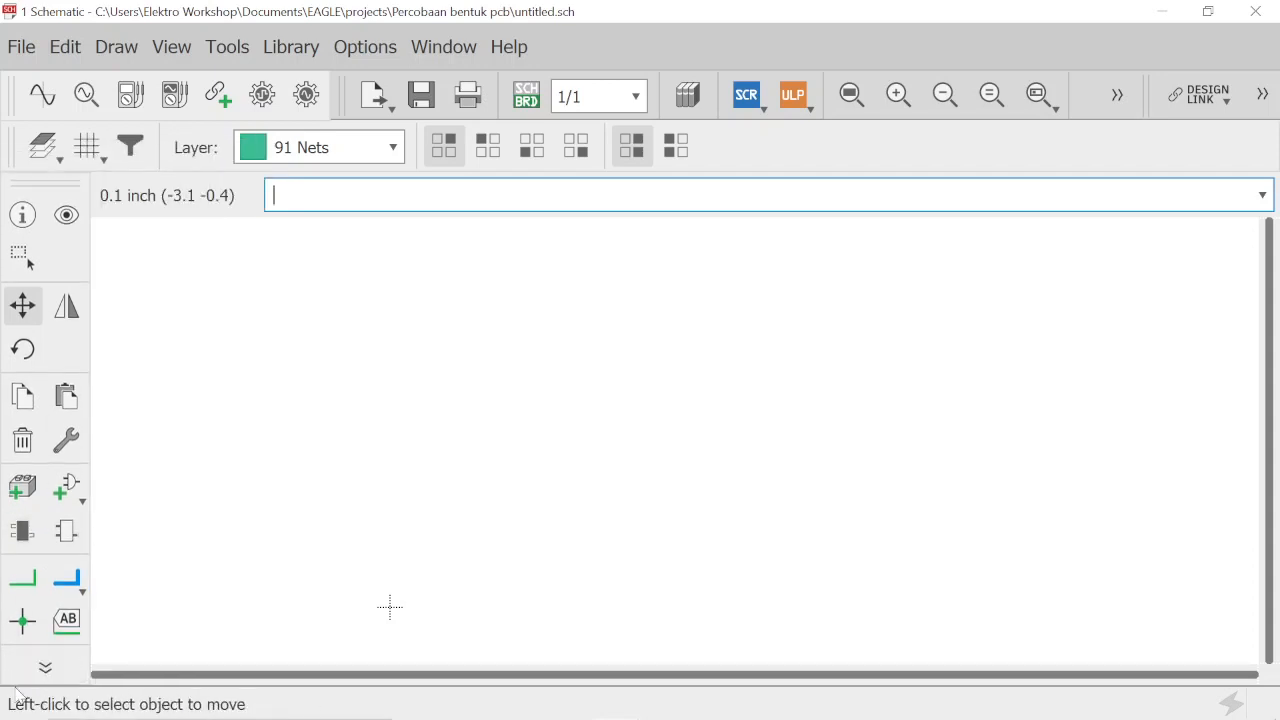
{"action": "left_click", "coordinate": [40, 667]}
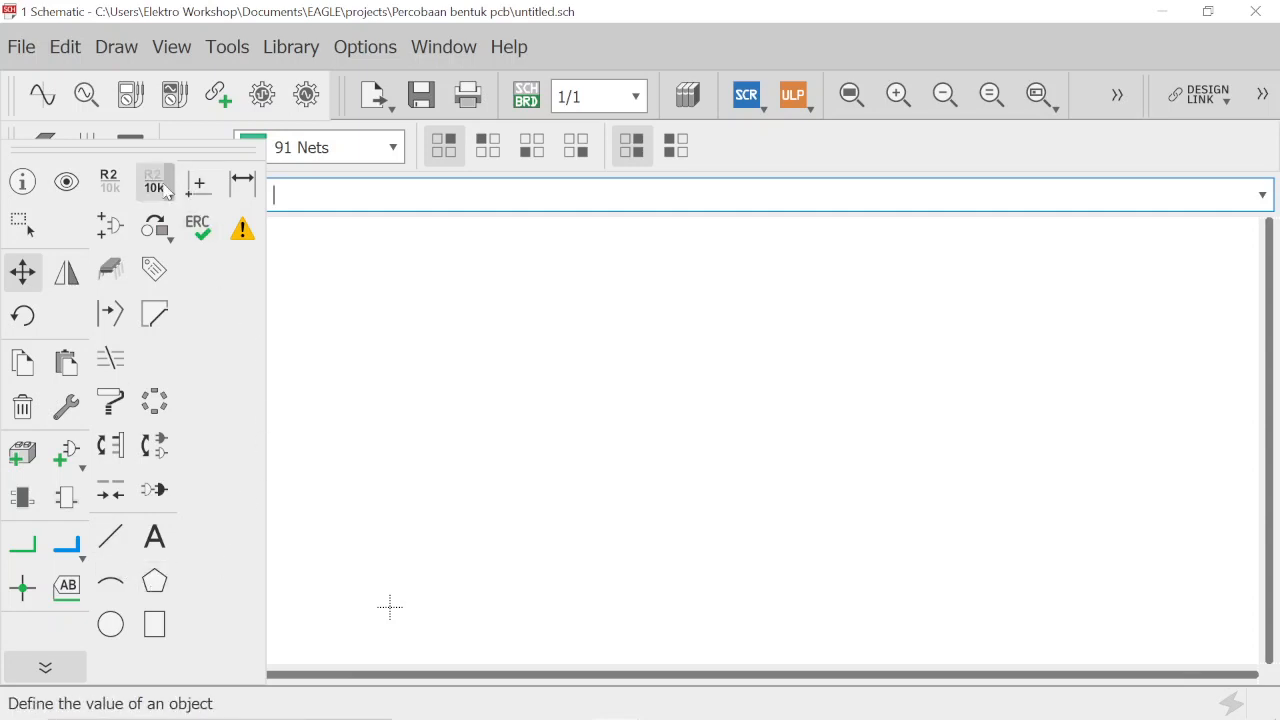
{"action": "left_click", "coordinate": [45, 667]}
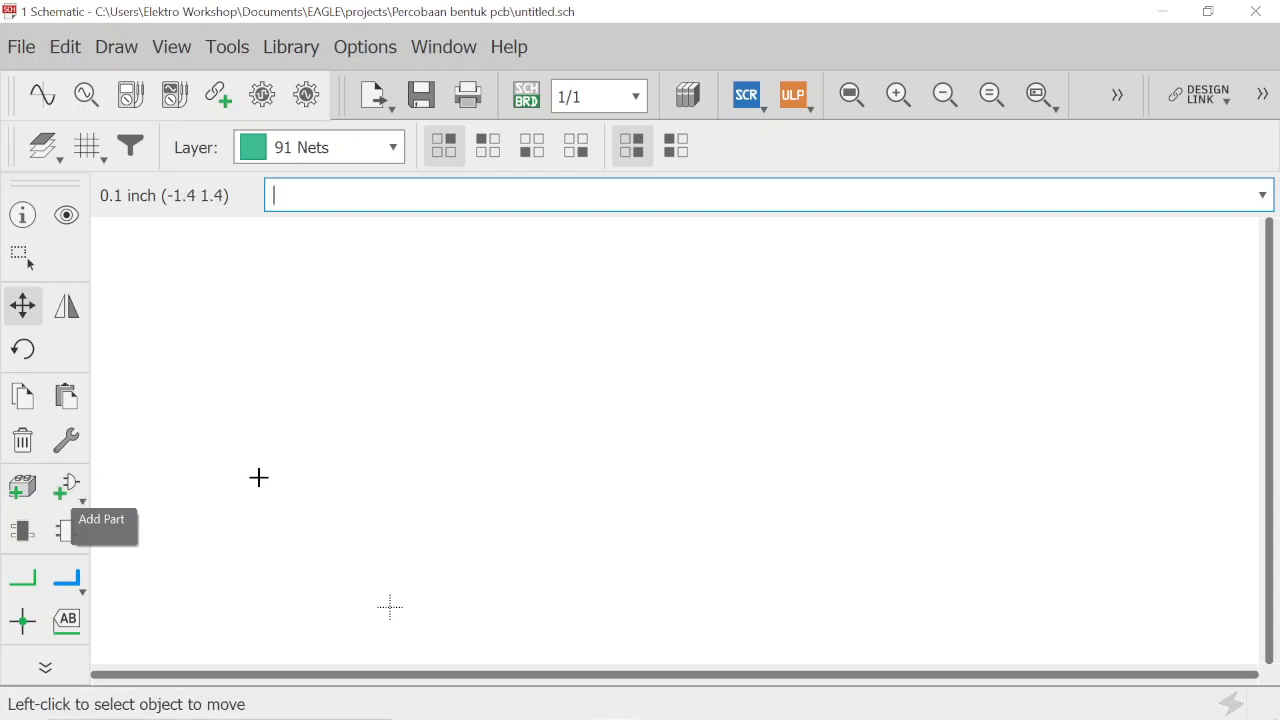
Step: Open the Add Part library browser and look through the available component libraries as far as the rcl and resistor libraries
{"action": "left_click", "coordinate": [72, 490]}
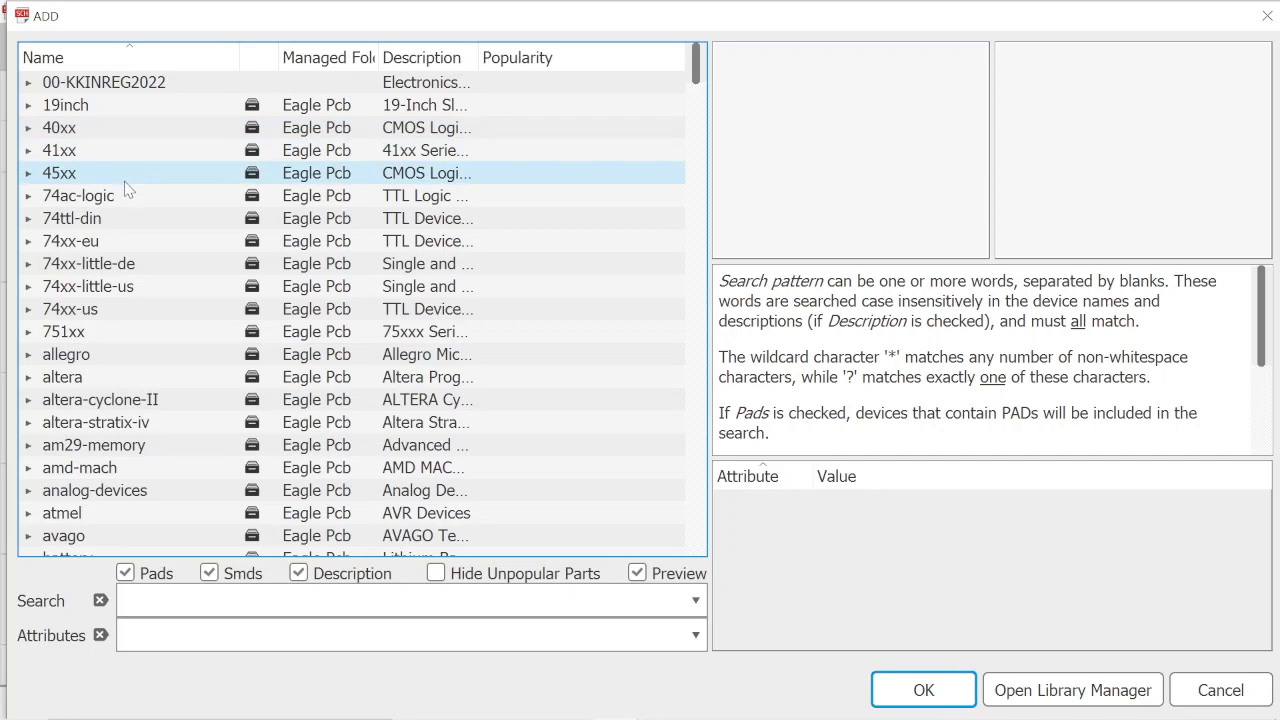
{"action": "scroll", "coordinate": [127, 190], "scroll_direction": "down", "scroll_amount": 3}
{"action": "scroll", "coordinate": [125, 191], "scroll_direction": "down", "scroll_amount": 4}
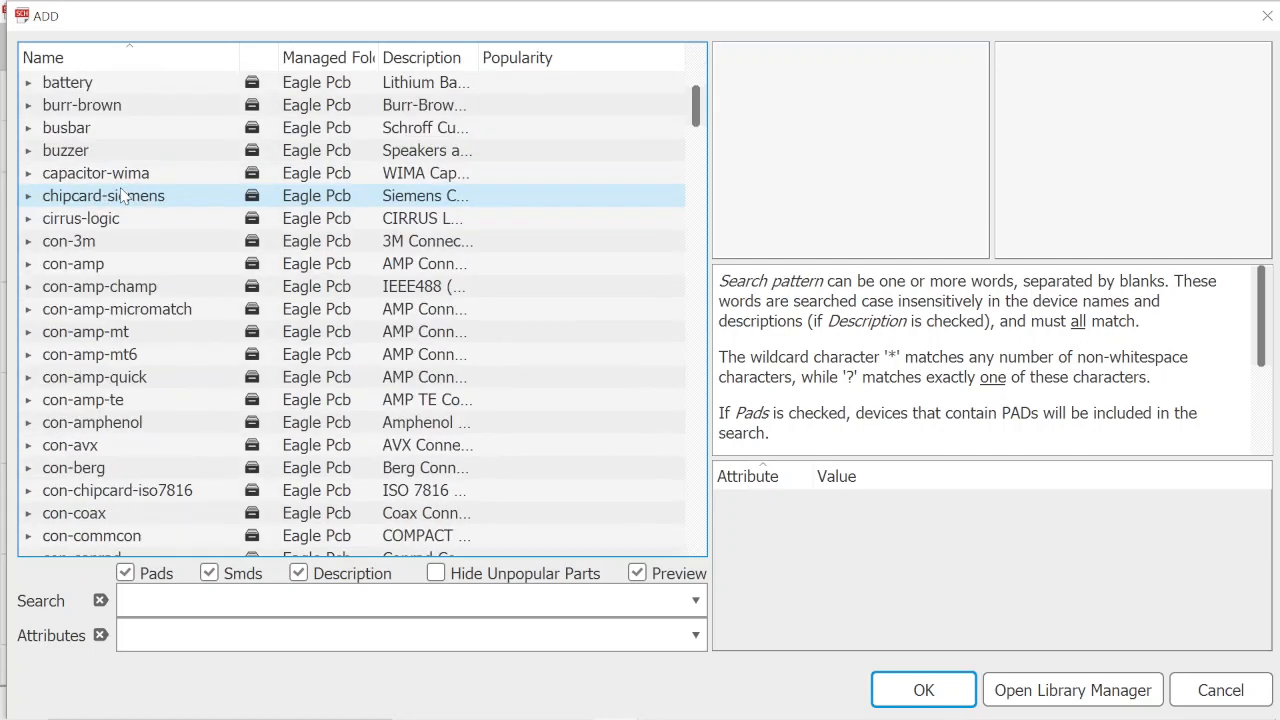
{"action": "scroll", "coordinate": [121, 190], "scroll_direction": "up", "scroll_amount": 7}
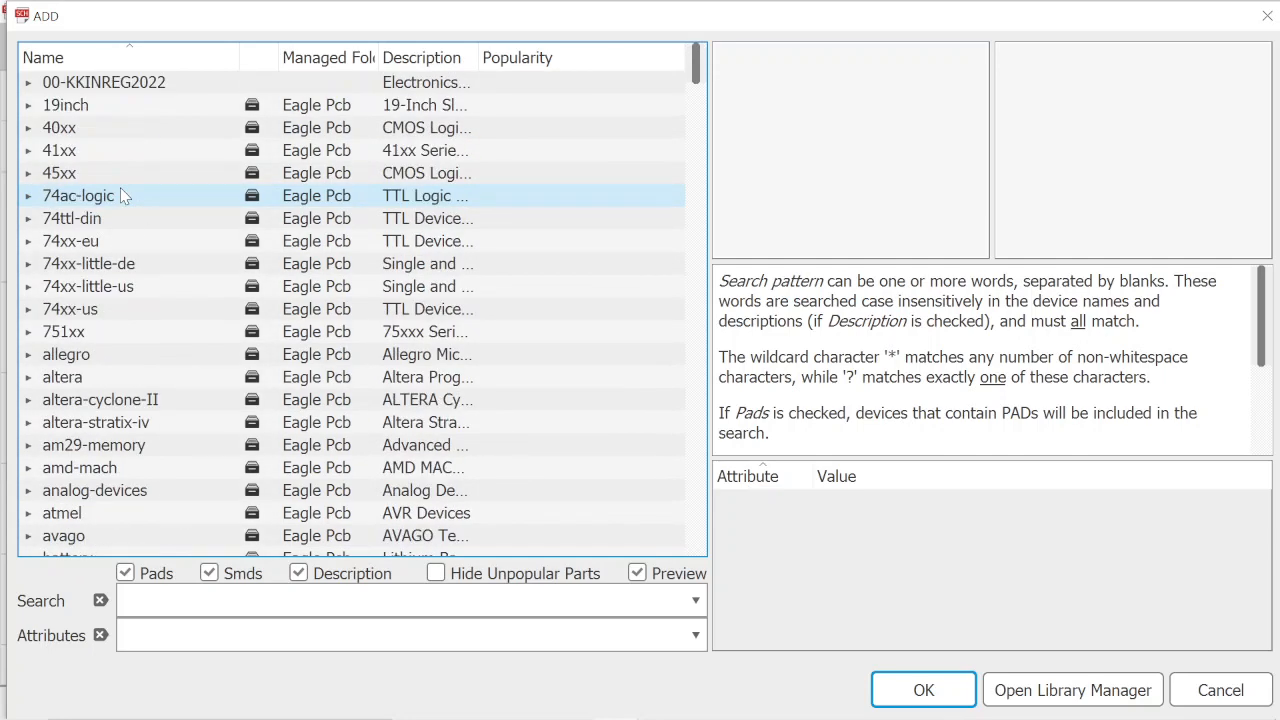
{"action": "scroll", "coordinate": [130, 222], "scroll_direction": "down", "scroll_amount": 5}
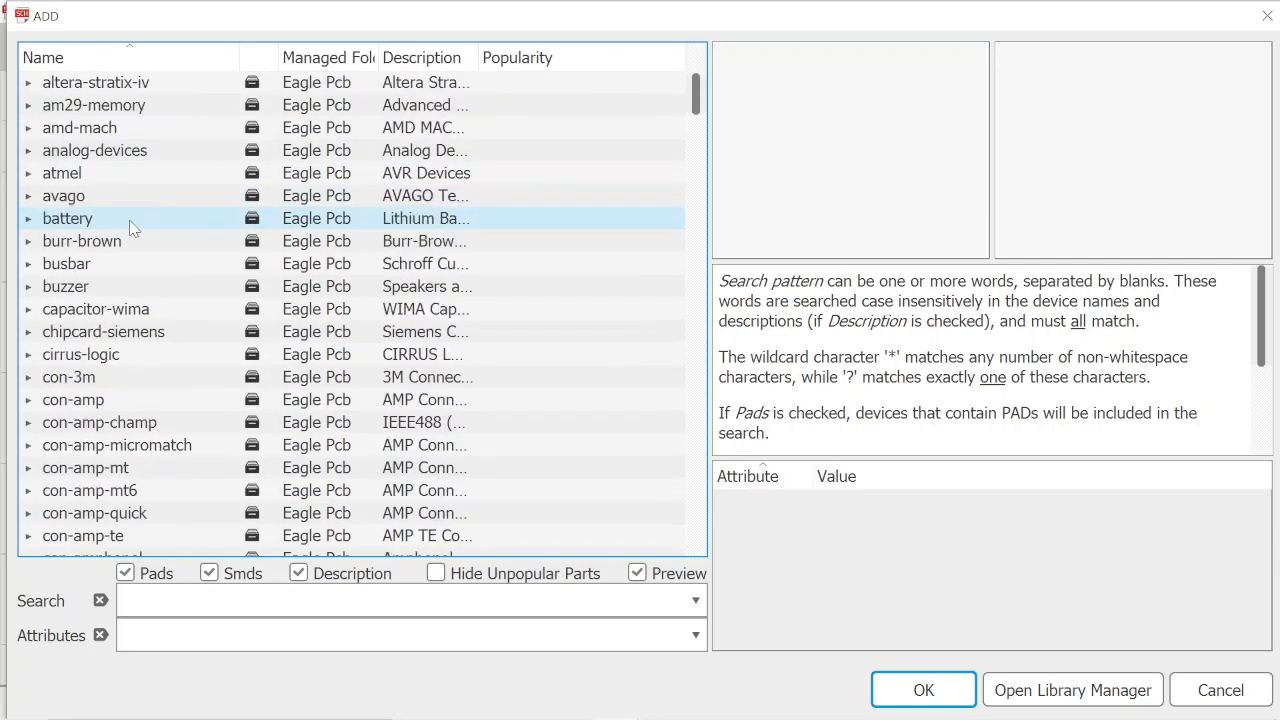
{"action": "scroll", "coordinate": [133, 228], "scroll_direction": "down", "scroll_amount": 8}
{"action": "scroll", "coordinate": [130, 224], "scroll_direction": "up", "scroll_amount": 13}
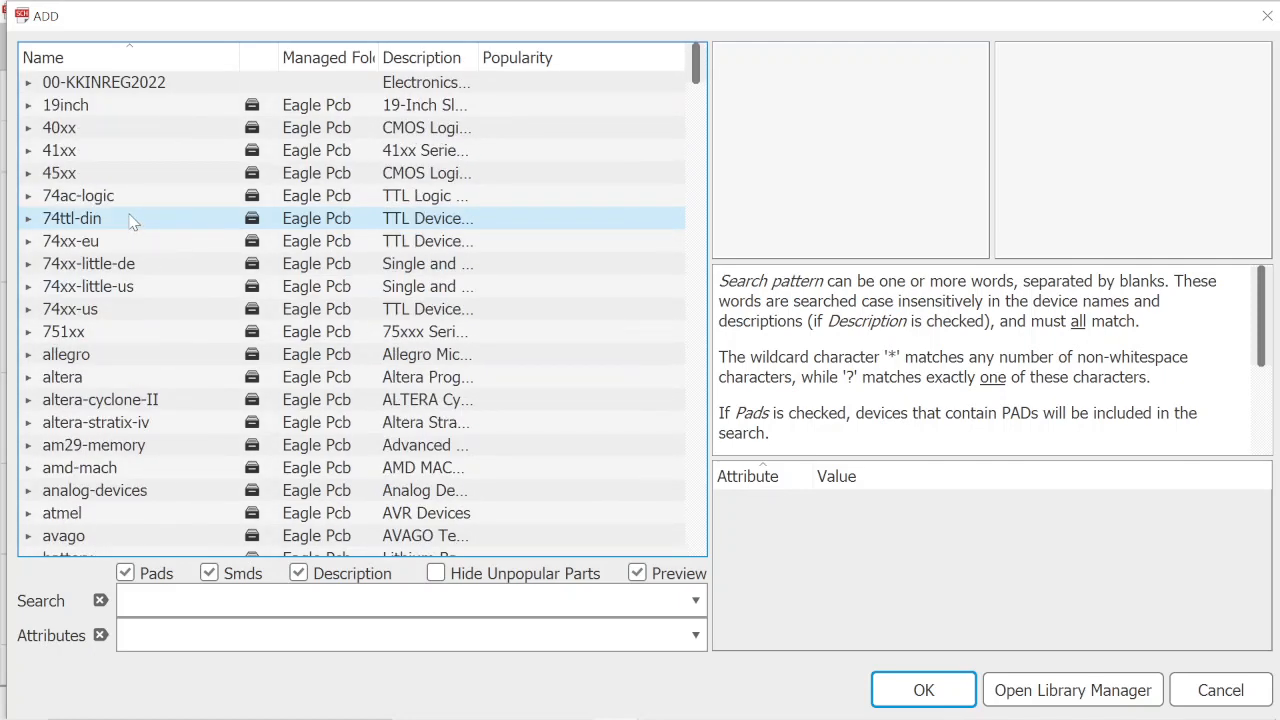
{"action": "scroll", "coordinate": [130, 224], "scroll_direction": "down", "scroll_amount": 20}
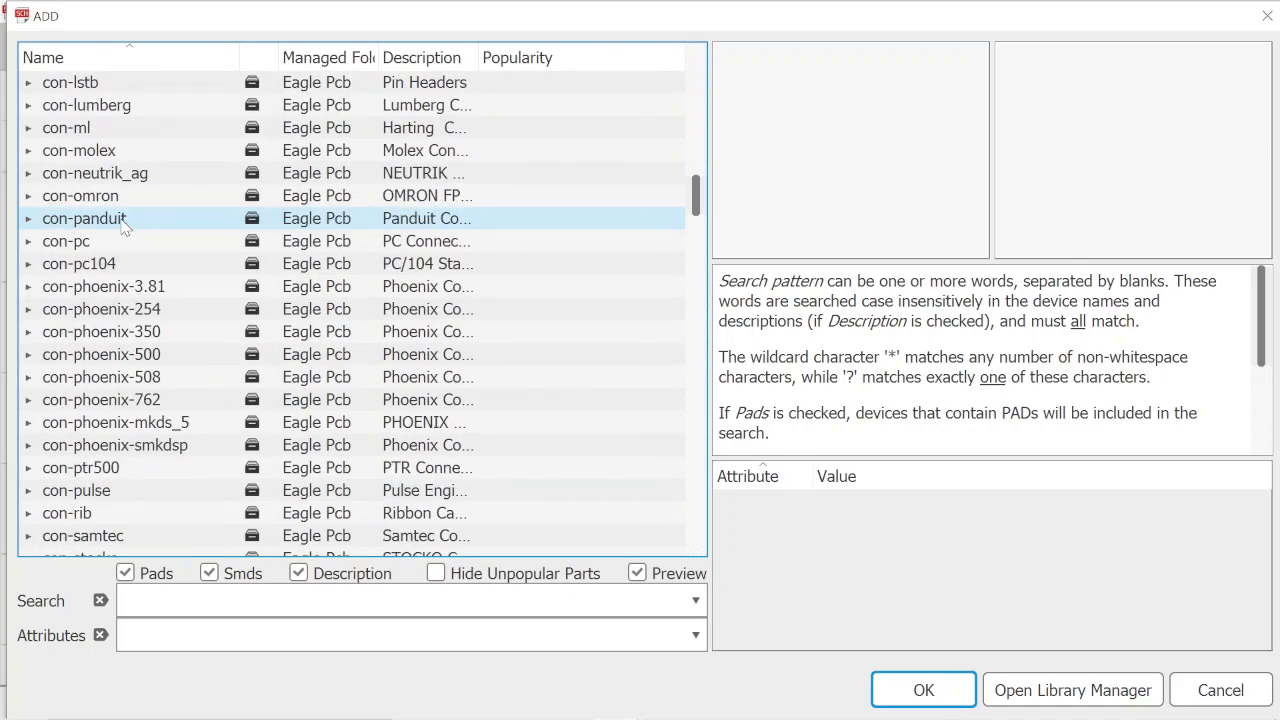
{"action": "scroll", "coordinate": [122, 226], "scroll_direction": "down", "scroll_amount": 9}
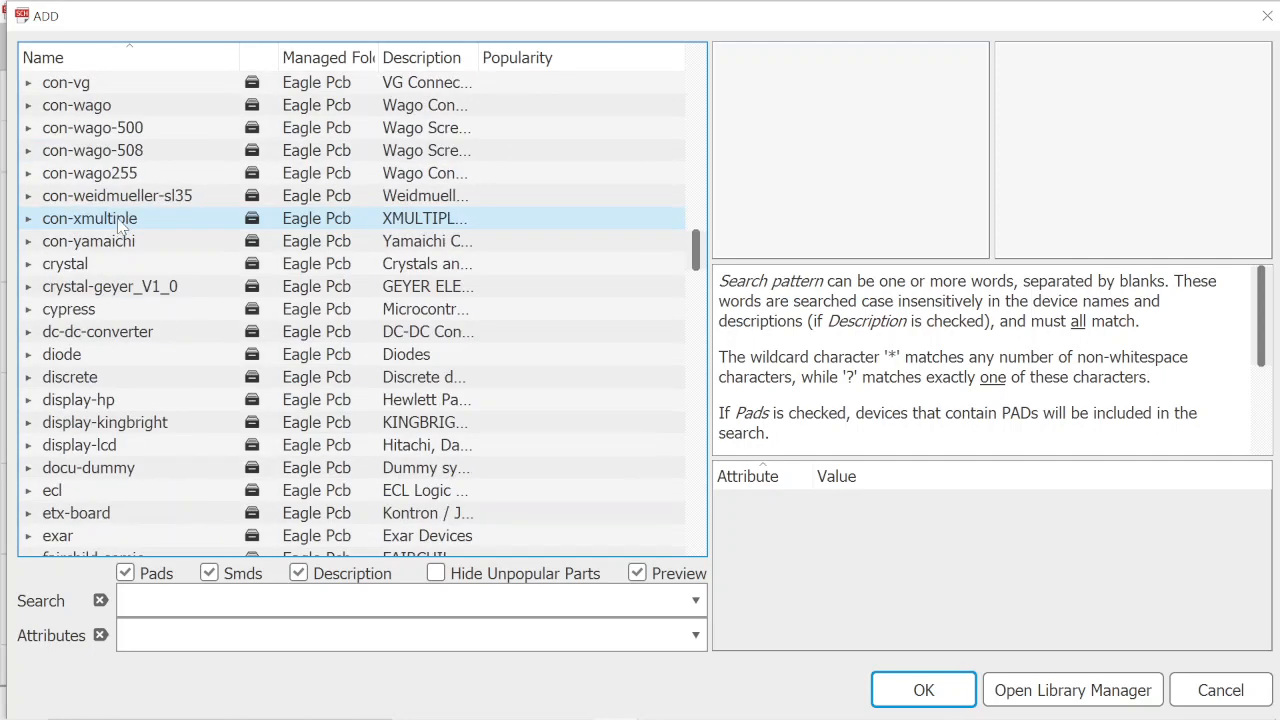
{"action": "scroll", "coordinate": [118, 224], "scroll_direction": "down", "scroll_amount": 5}
{"action": "scroll", "coordinate": [118, 290], "scroll_direction": "down", "scroll_amount": 4}
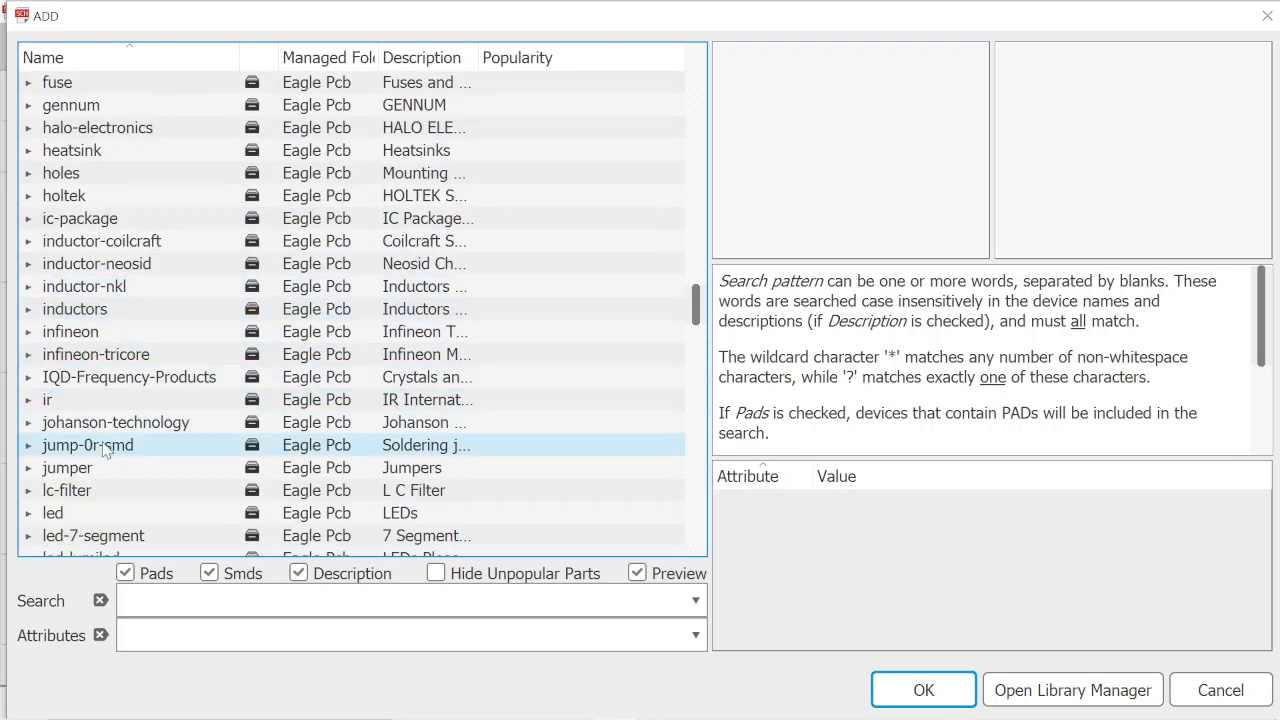
{"action": "scroll", "coordinate": [112, 440], "scroll_direction": "down", "scroll_amount": 2}
{"action": "scroll", "coordinate": [112, 438], "scroll_direction": "down", "scroll_amount": 2}
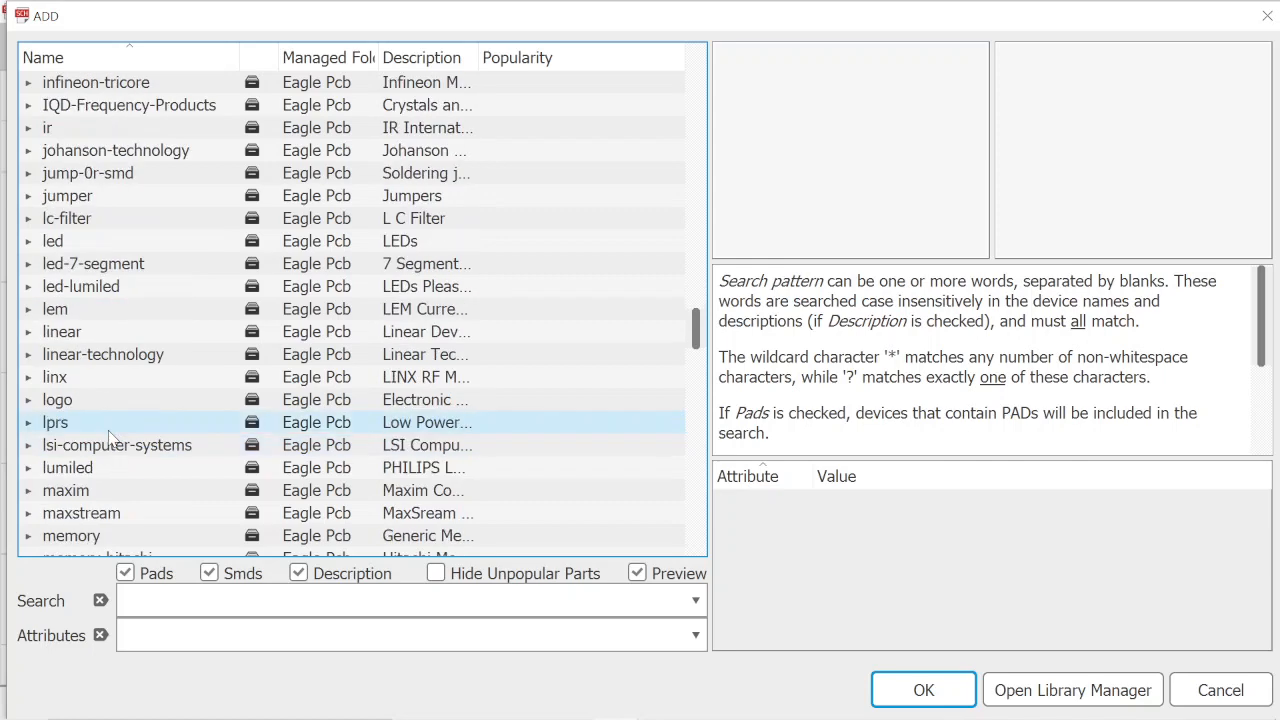
{"action": "scroll", "coordinate": [112, 438], "scroll_direction": "down", "scroll_amount": 3}
{"action": "scroll", "coordinate": [114, 440], "scroll_direction": "down", "scroll_amount": 10}
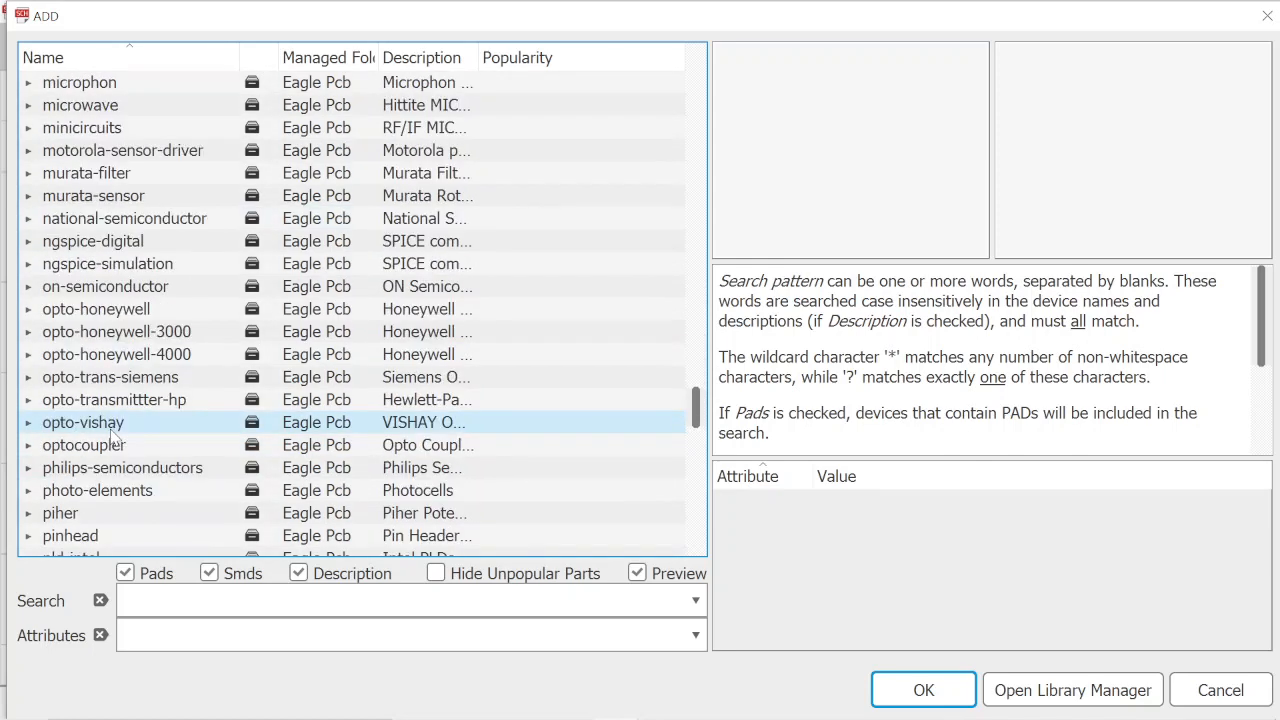
{"action": "scroll", "coordinate": [112, 438], "scroll_direction": "down", "scroll_amount": 4}
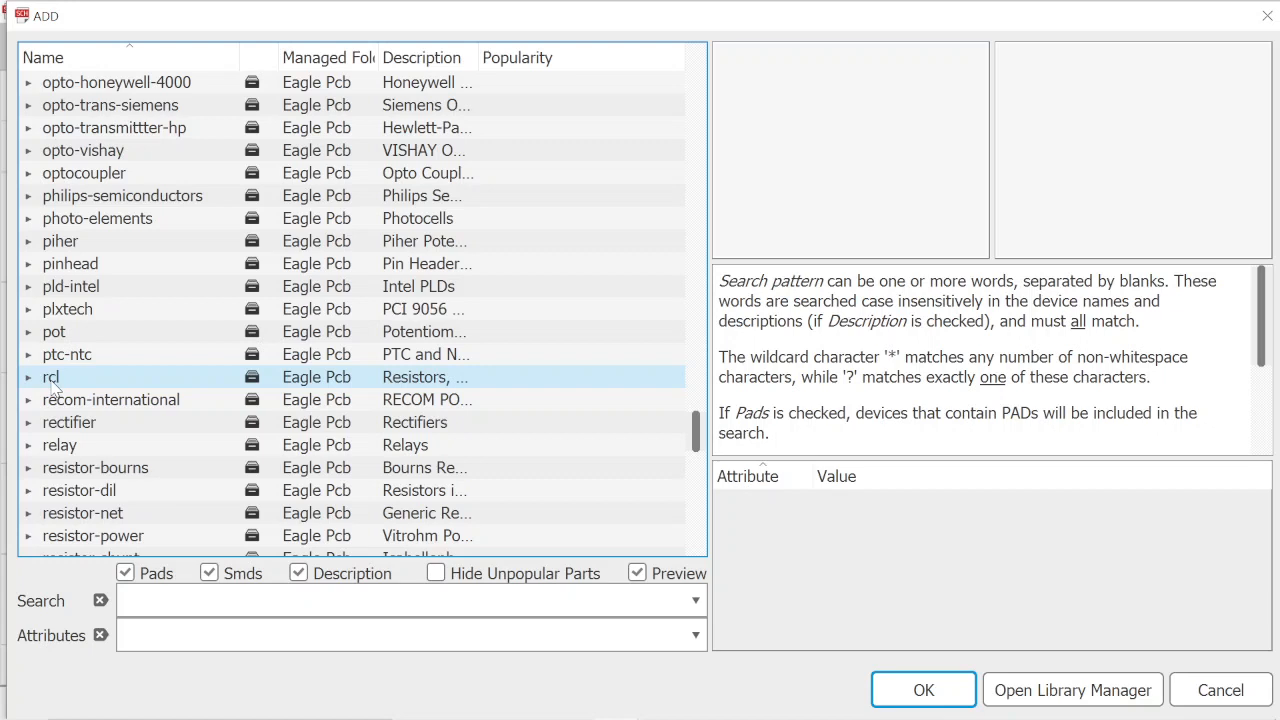
Step: Expand the rcl library and its R-EU_ European resistor entry to list the package variants
{"action": "left_click", "coordinate": [52, 380]}
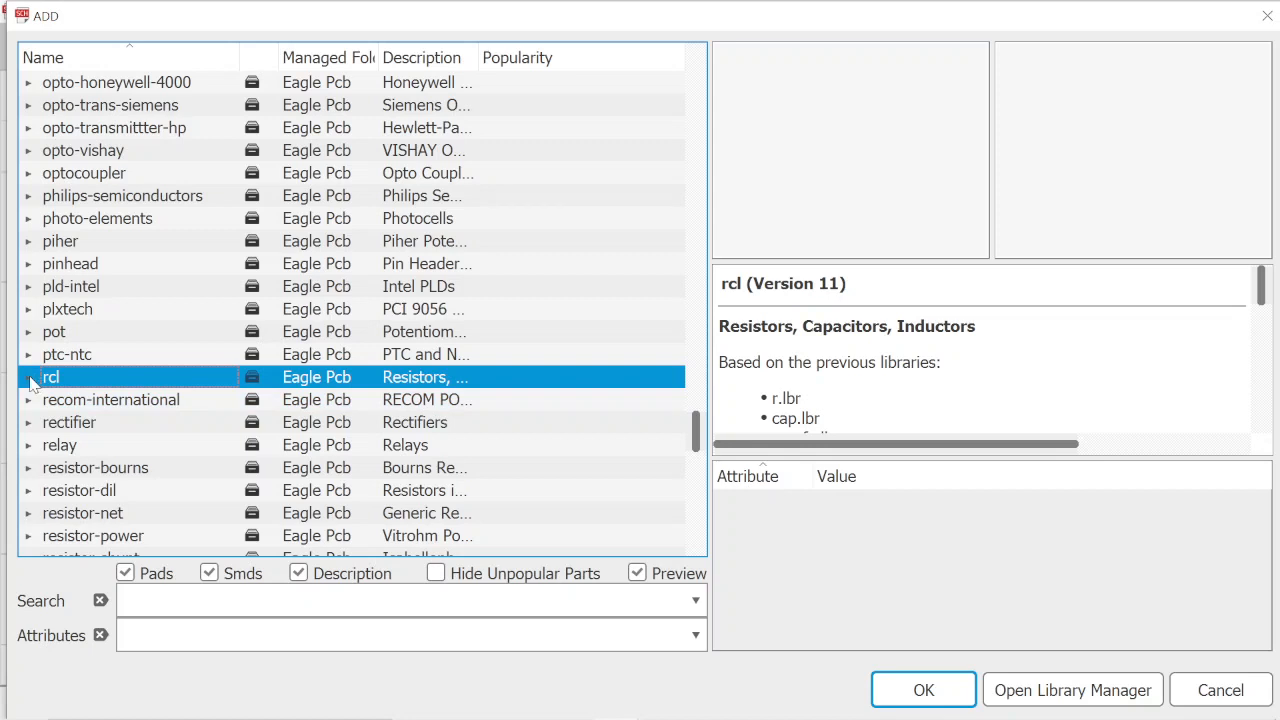
{"action": "left_click", "coordinate": [30, 379]}
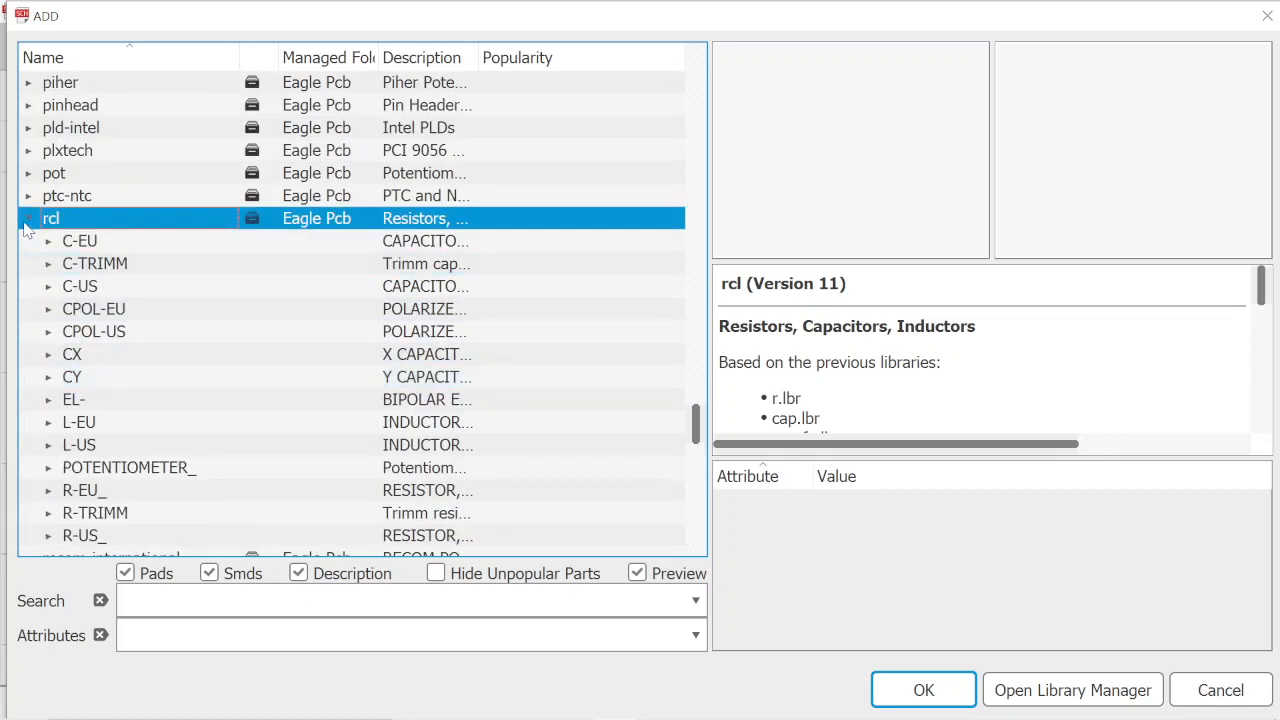
{"action": "left_click", "coordinate": [29, 219]}
{"action": "left_click", "coordinate": [29, 219]}
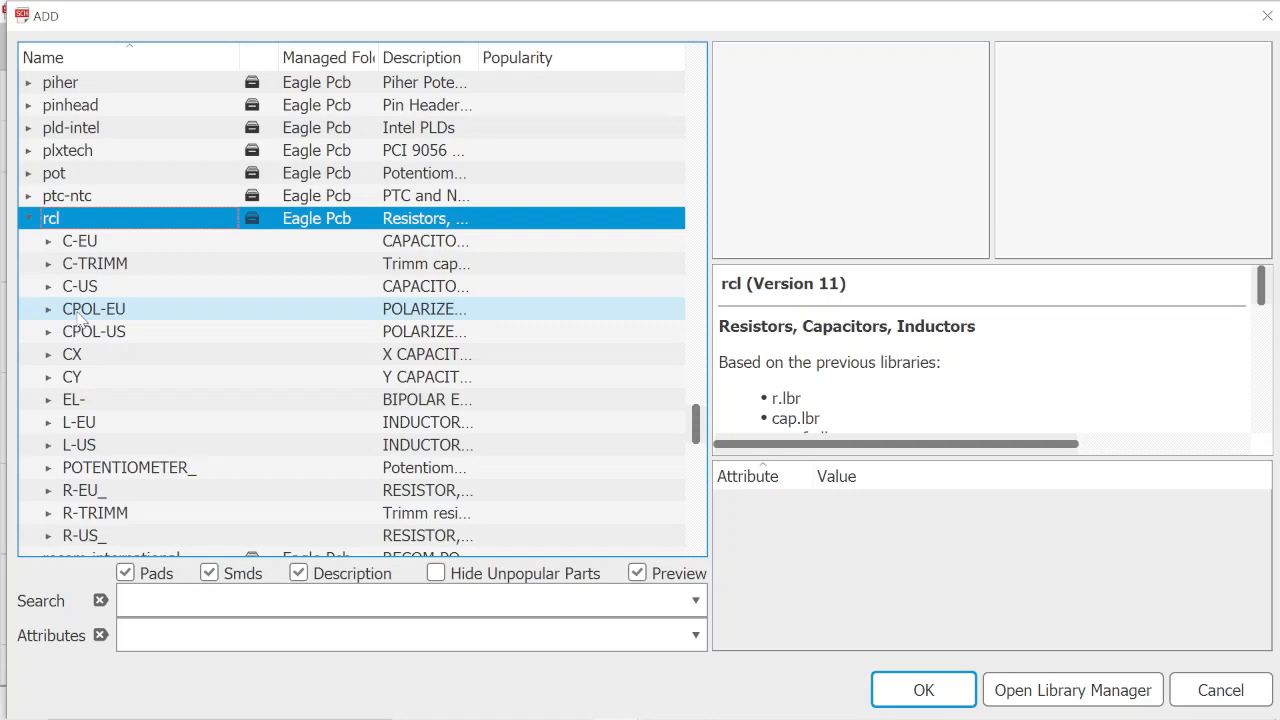
{"action": "scroll", "coordinate": [80, 318], "scroll_direction": "down", "scroll_amount": 2}
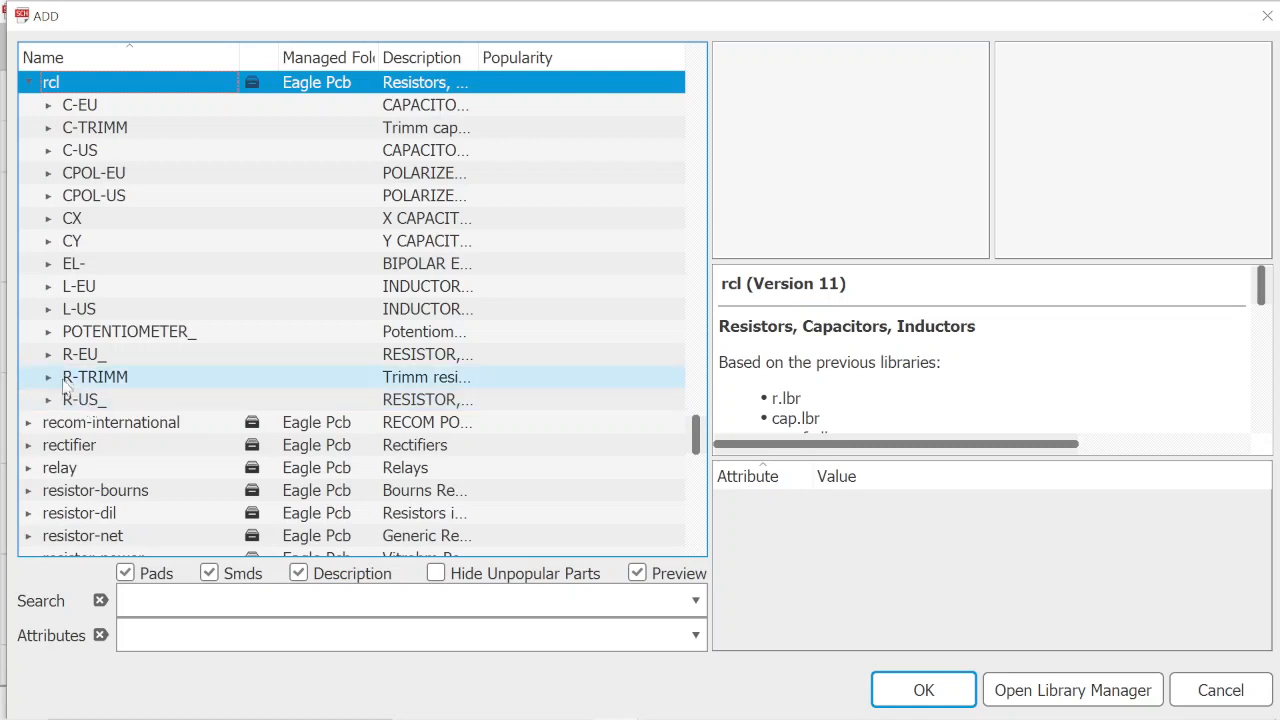
{"action": "left_click", "coordinate": [49, 354]}
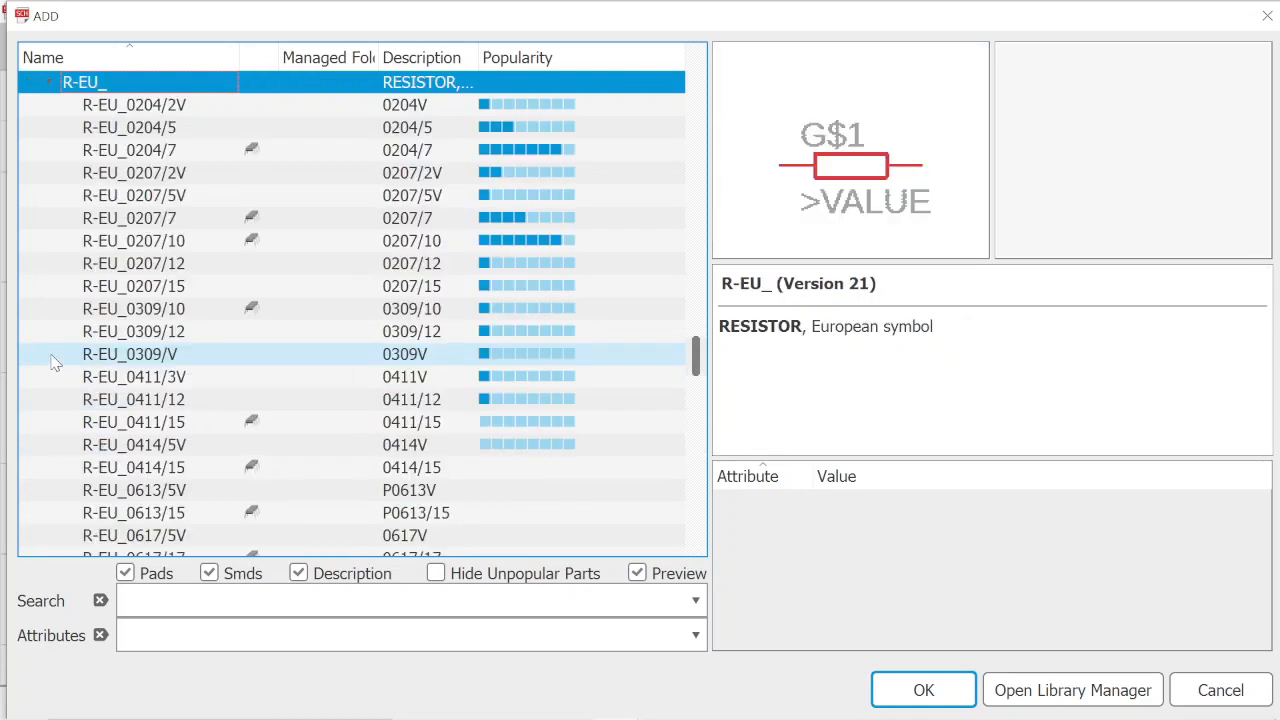
Step: Compare the footprint previews of the R-EU_ resistor variants in the 0204 and 0207 sizes
{"action": "left_click", "coordinate": [155, 108]}
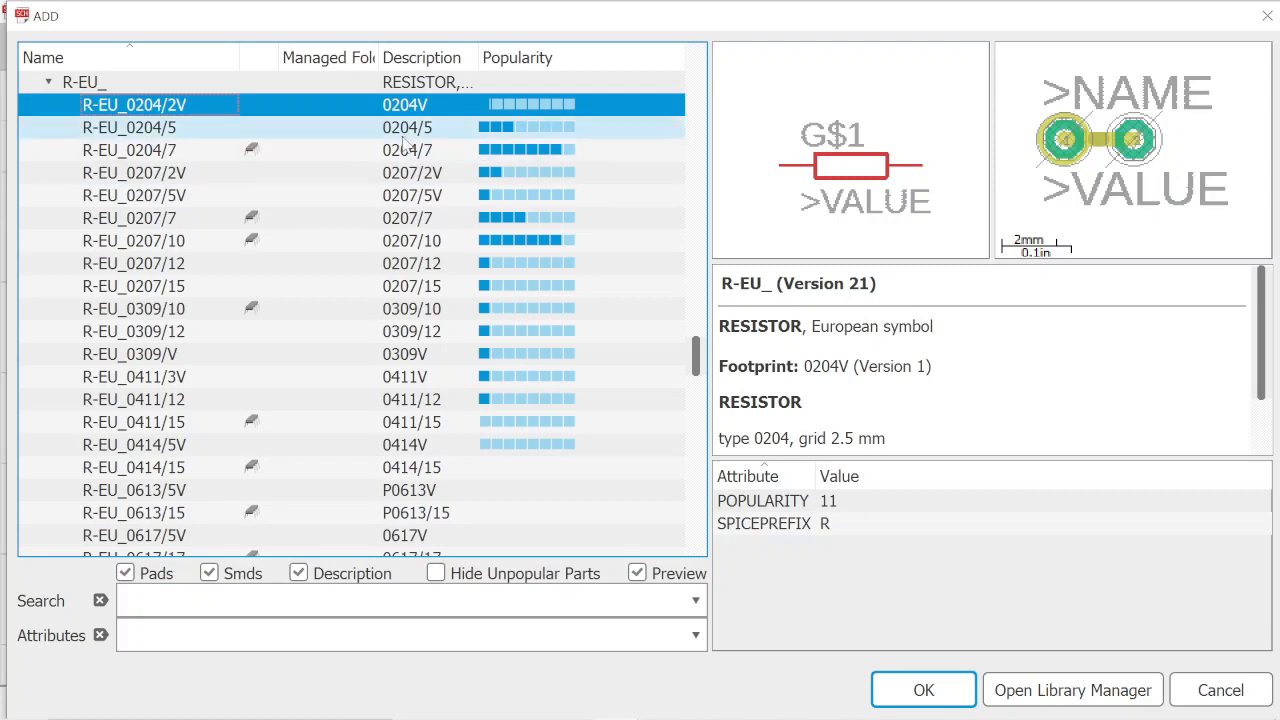
{"action": "left_click", "coordinate": [166, 127]}
{"action": "left_click", "coordinate": [166, 149]}
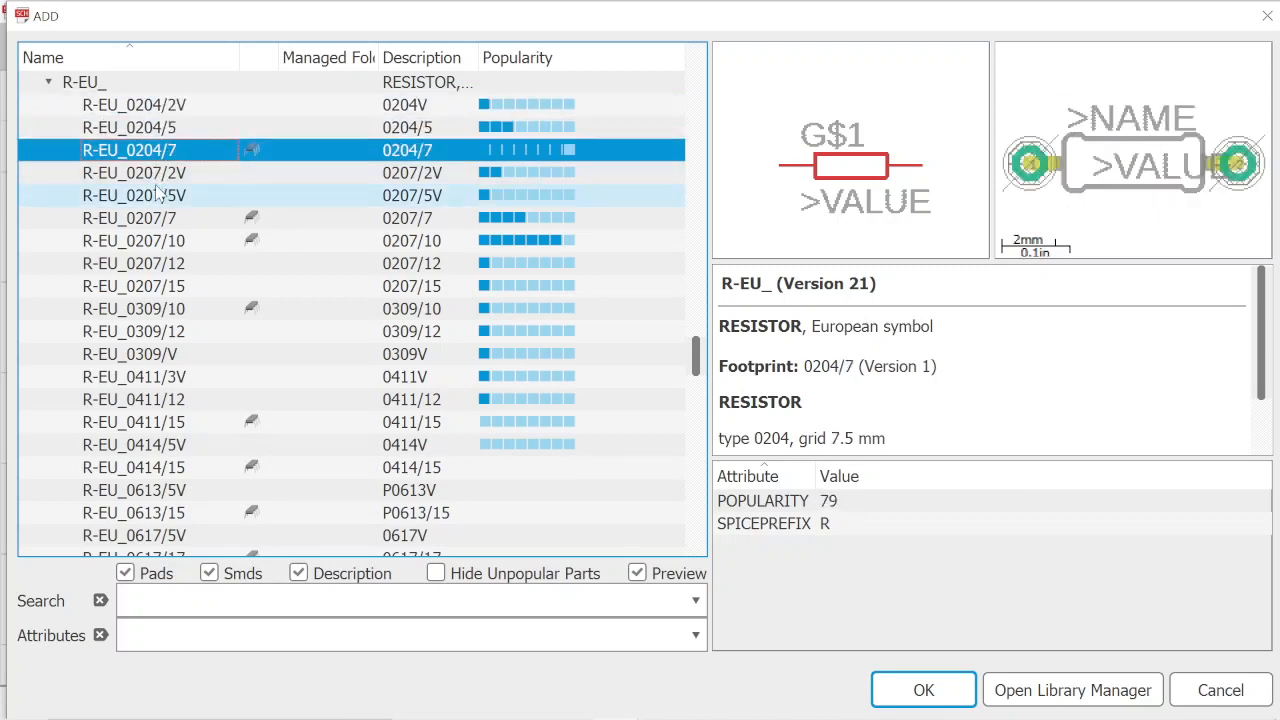
{"action": "left_click", "coordinate": [166, 219]}
{"action": "left_click", "coordinate": [161, 151]}
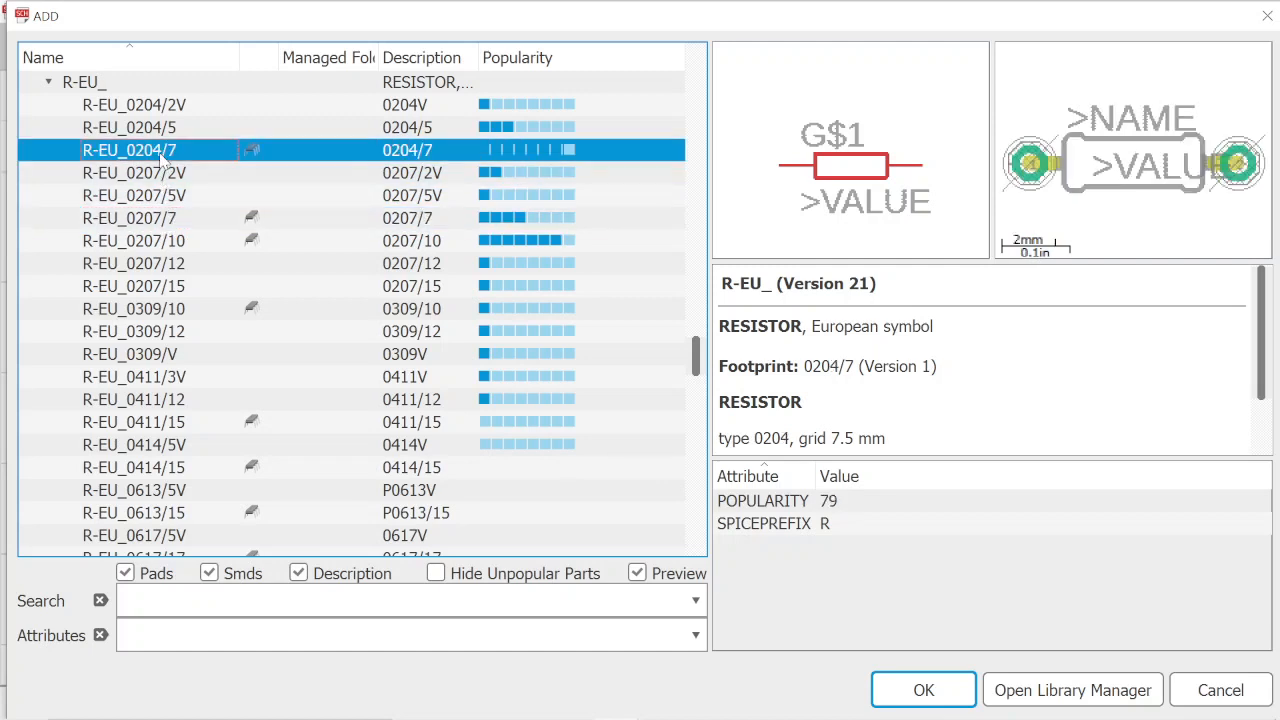
{"action": "left_click", "coordinate": [166, 173]}
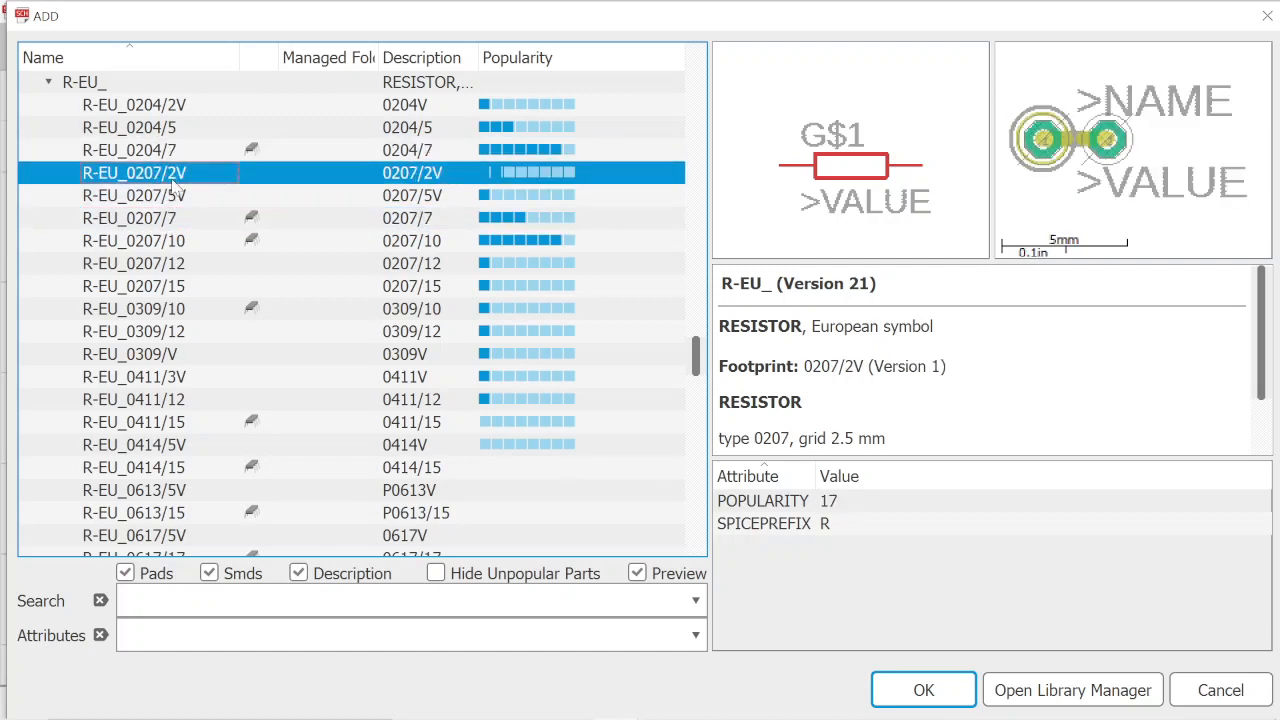
{"action": "left_click", "coordinate": [178, 196]}
{"action": "left_click", "coordinate": [180, 106]}
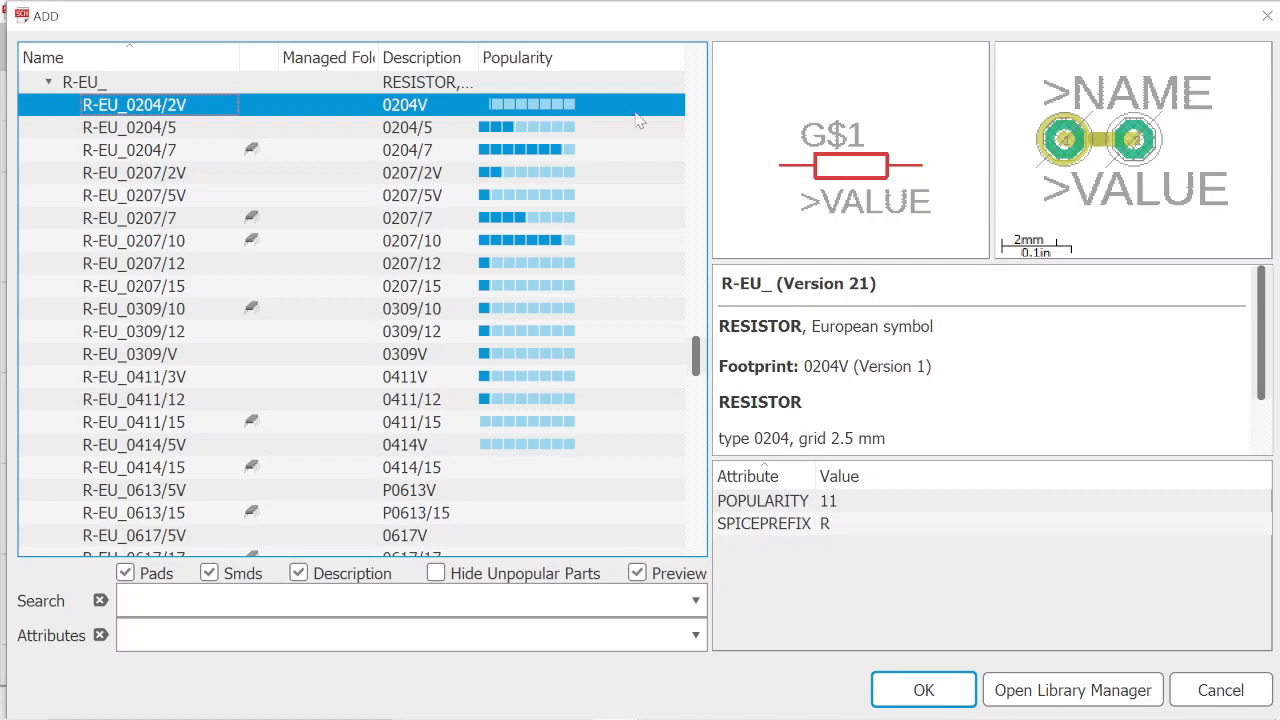
Step: Add four R-EU_0204/7 resistors to the schematic, placed one below another in a vertical column
{"action": "left_click", "coordinate": [250, 151]}
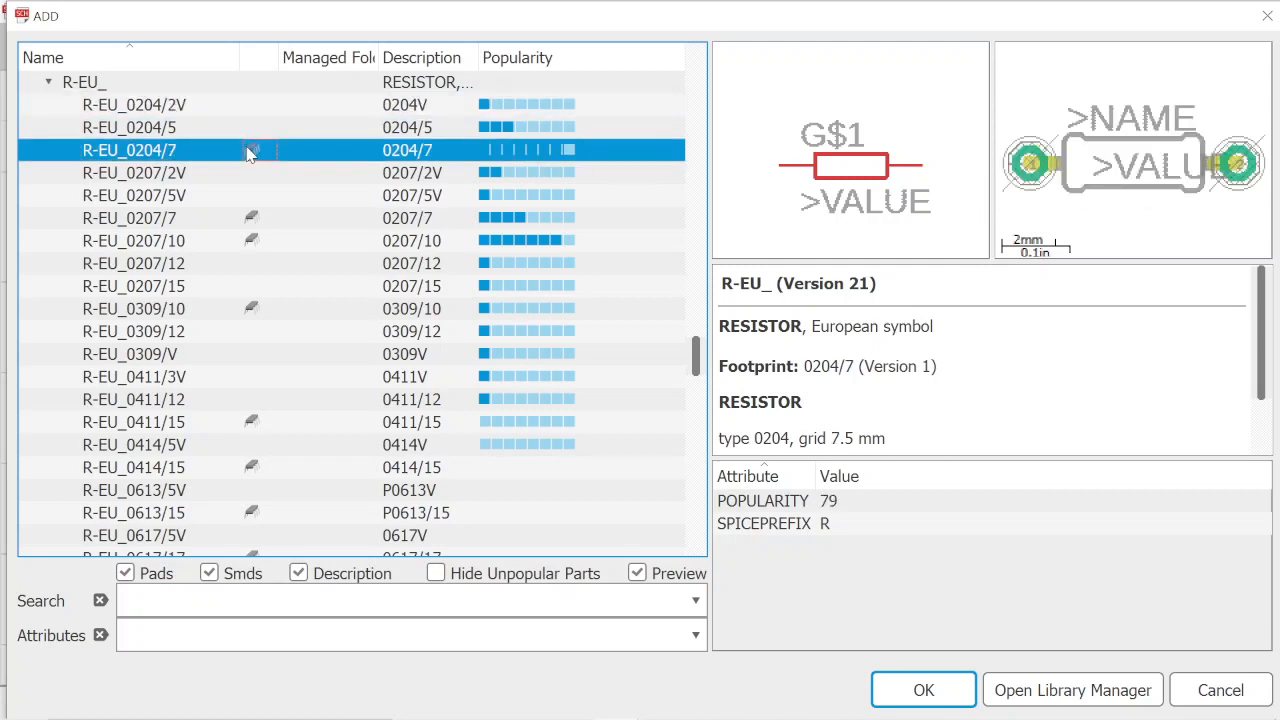
{"action": "left_click", "coordinate": [783, 440]}
{"action": "left_click", "coordinate": [924, 690]}
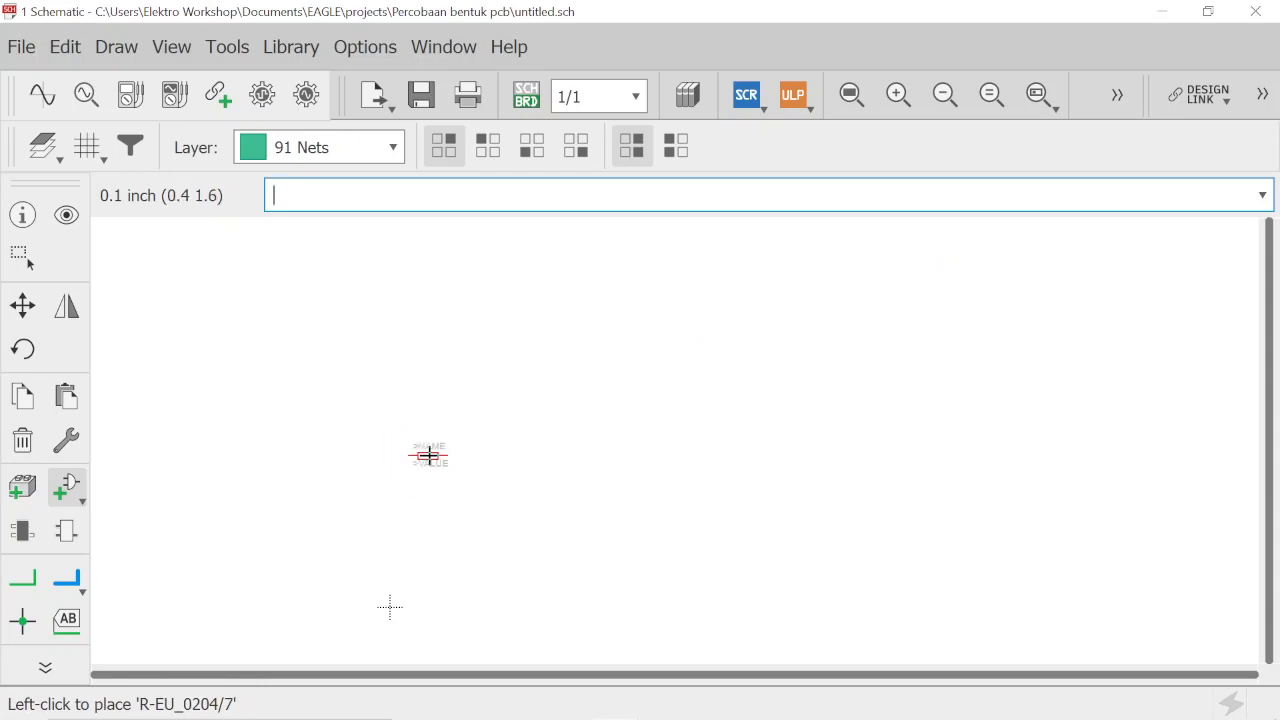
{"action": "scroll", "coordinate": [429, 454], "scroll_direction": "up", "scroll_amount": 3}
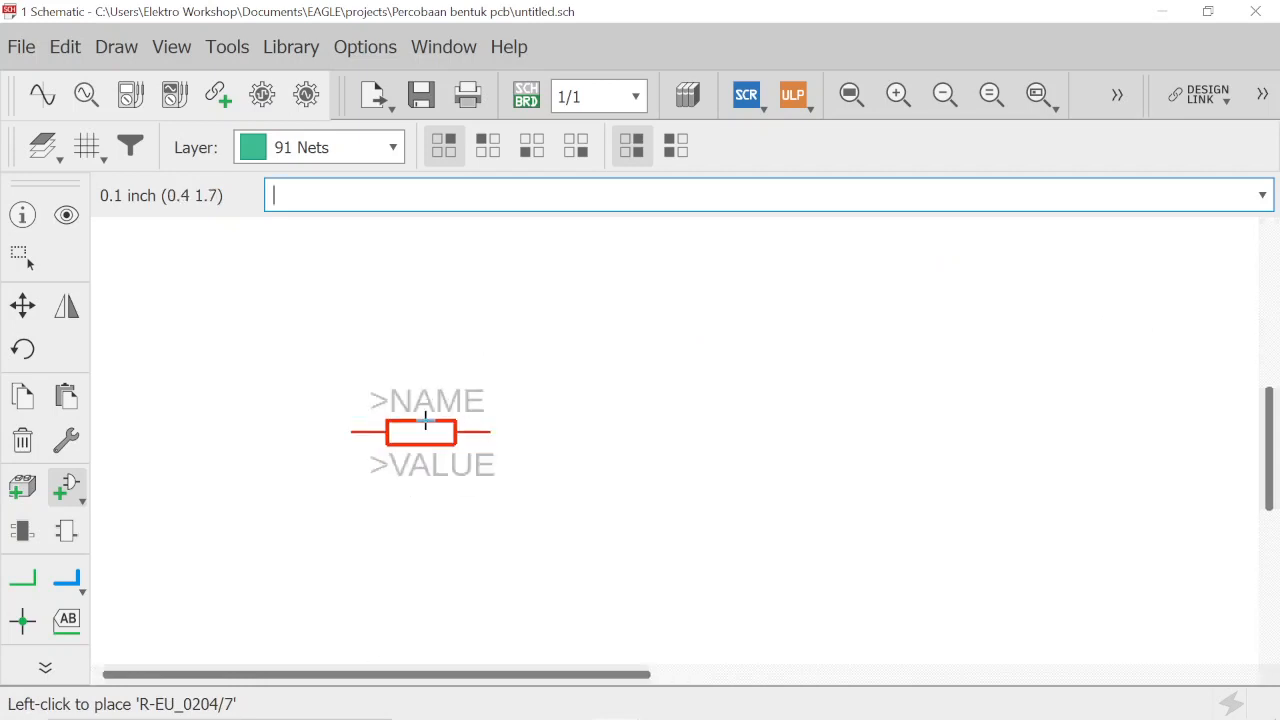
{"action": "scroll", "coordinate": [421, 422], "scroll_direction": "down", "scroll_amount": 3}
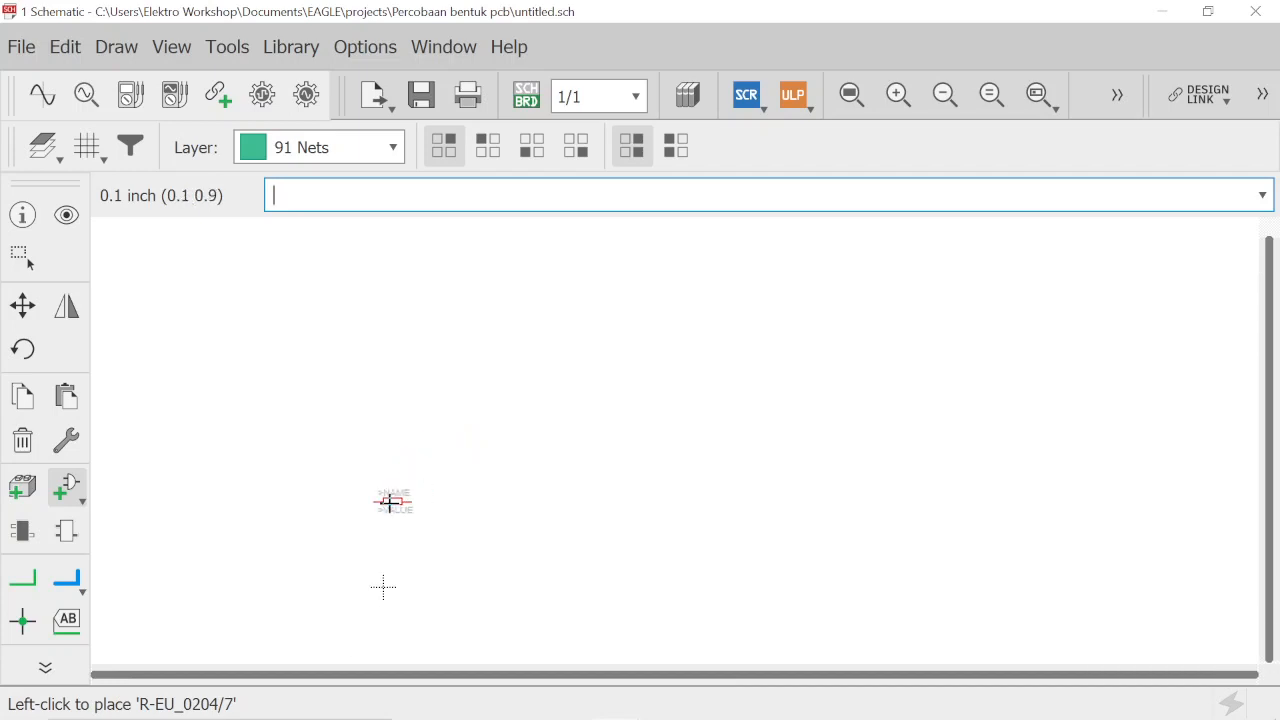
{"action": "scroll", "coordinate": [398, 482], "scroll_direction": "up", "scroll_amount": 3}
{"action": "scroll", "coordinate": [405, 475], "scroll_direction": "down", "scroll_amount": 3}
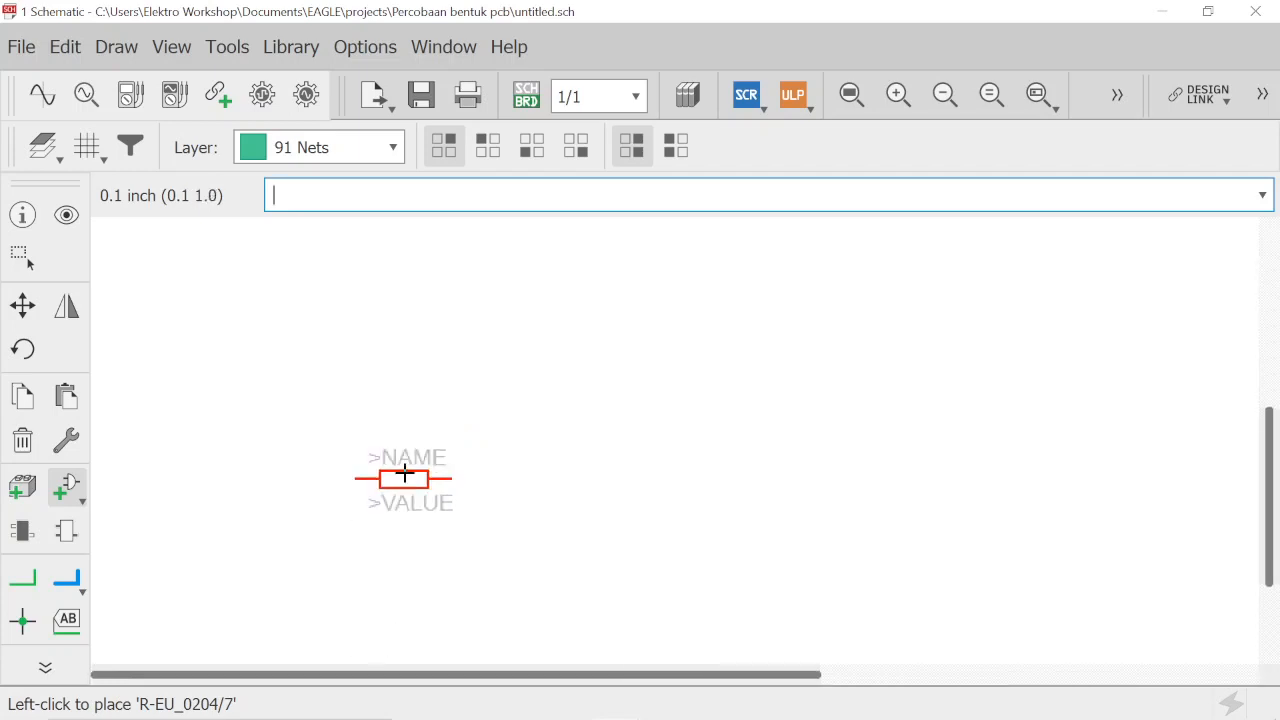
{"action": "scroll", "coordinate": [414, 443], "scroll_direction": "up", "scroll_amount": 2}
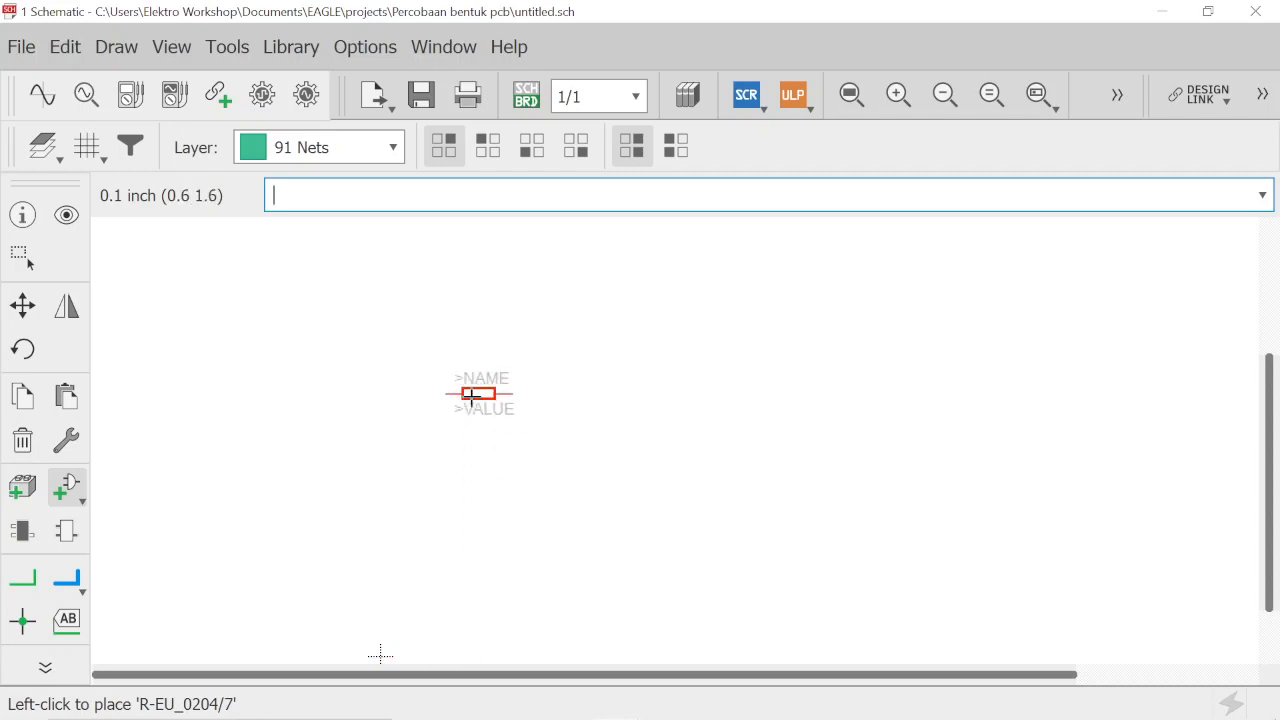
{"action": "left_click", "coordinate": [472, 394]}
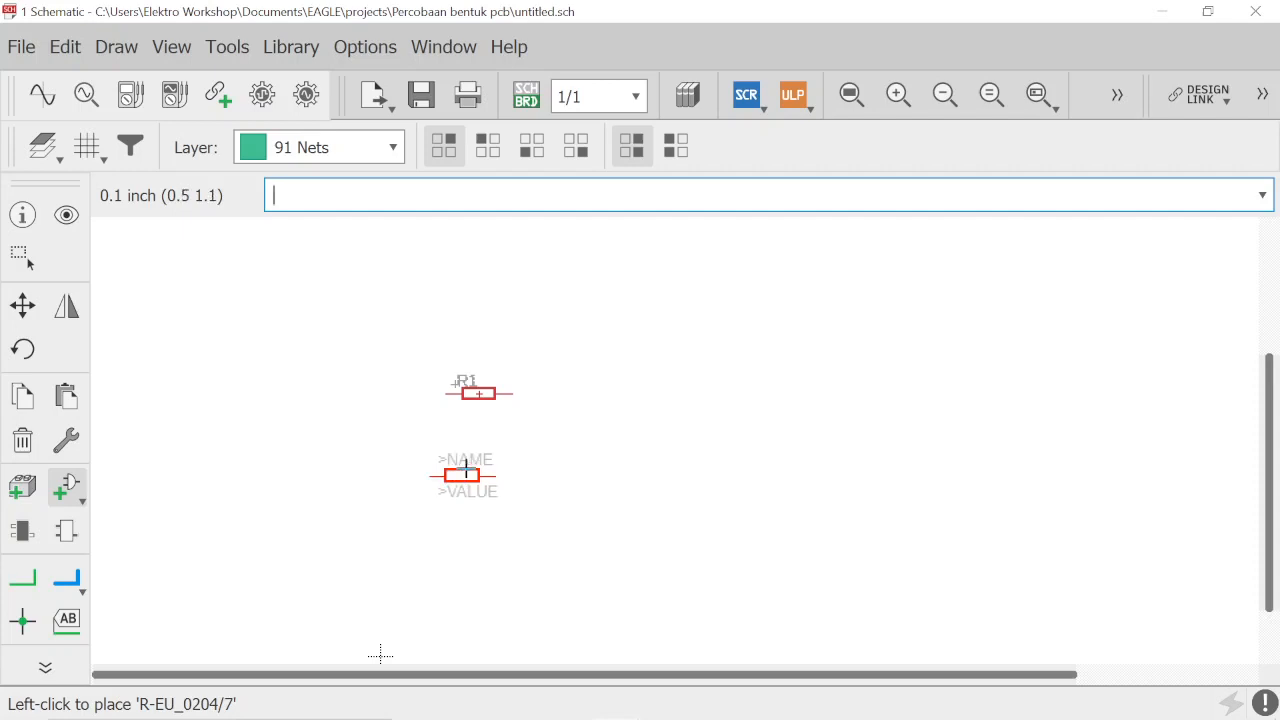
{"action": "left_click", "coordinate": [477, 459]}
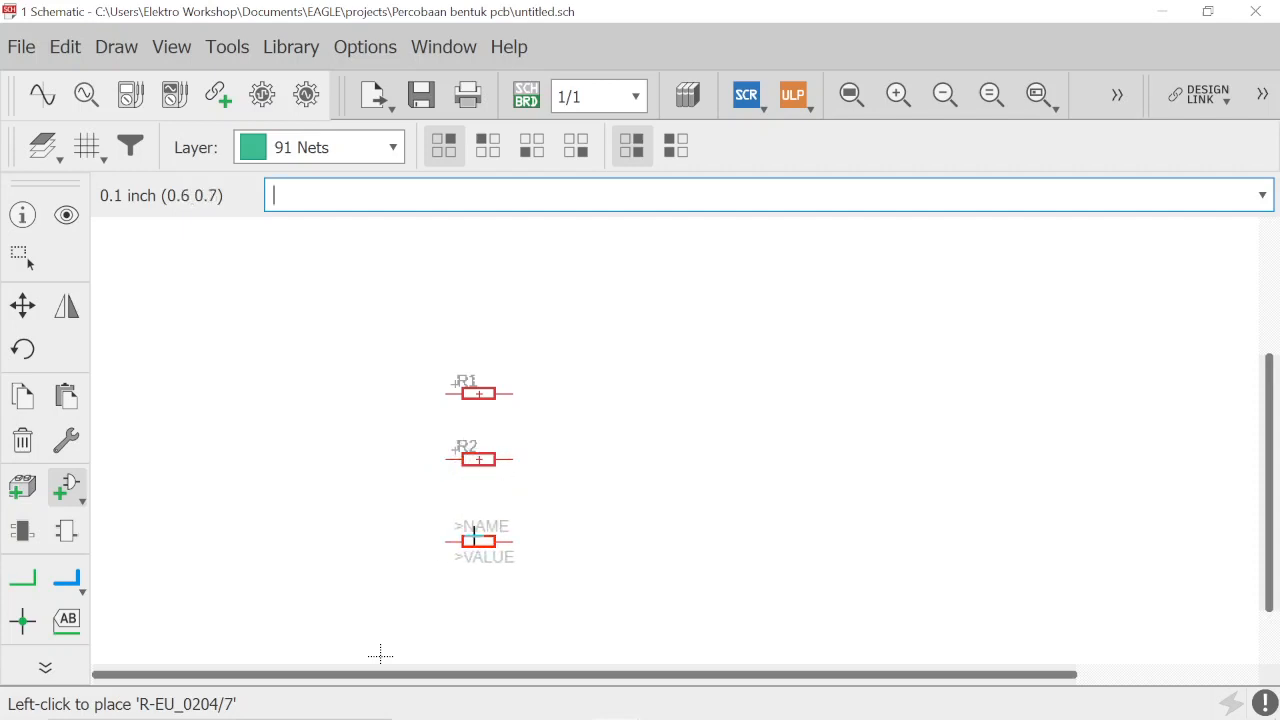
{"action": "left_click", "coordinate": [475, 538]}
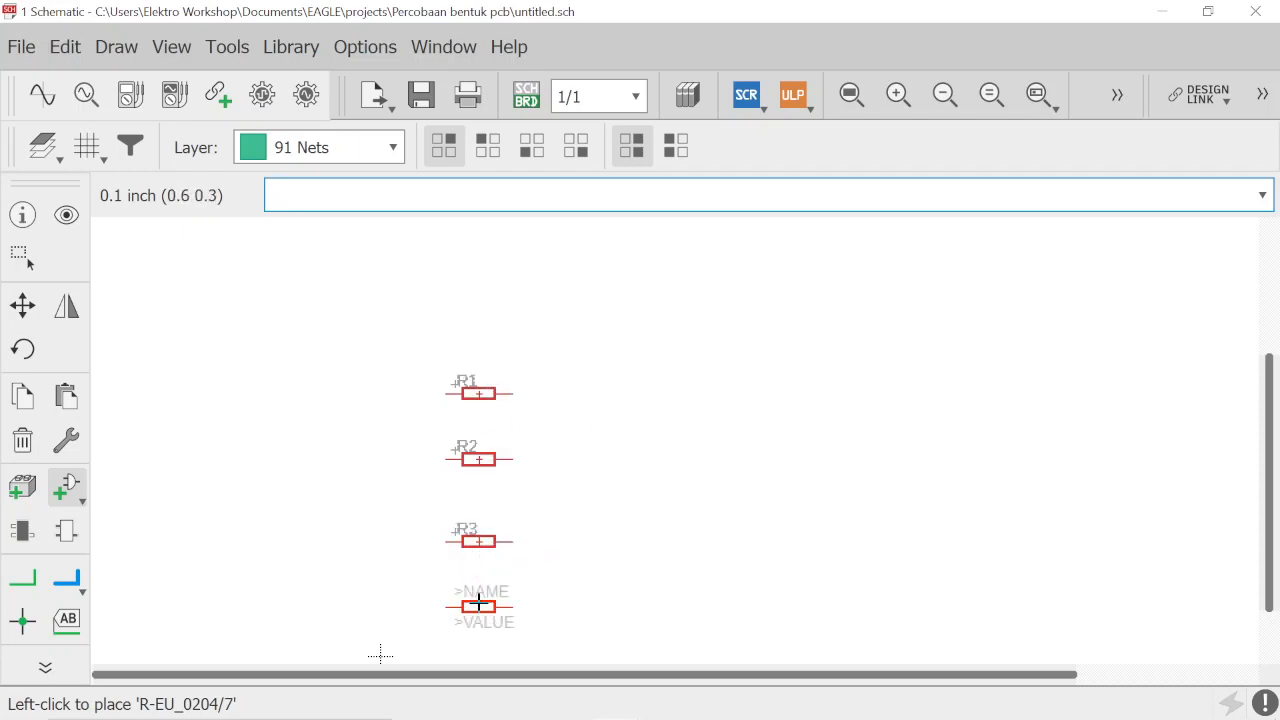
{"action": "left_click", "coordinate": [478, 590]}
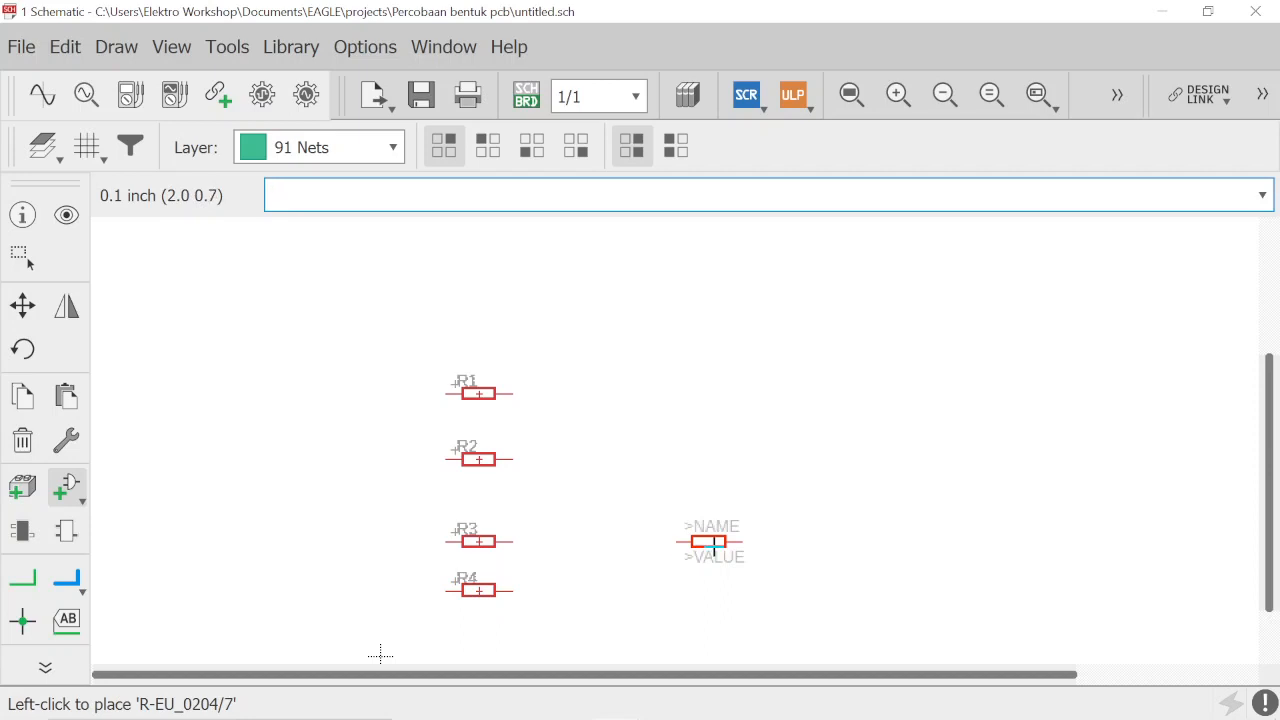
Step: Move R2 beside R1, R3 up below R1, and R4 below R2 so the four resistors form a two-by-two grid
{"action": "left_click", "coordinate": [24, 307]}
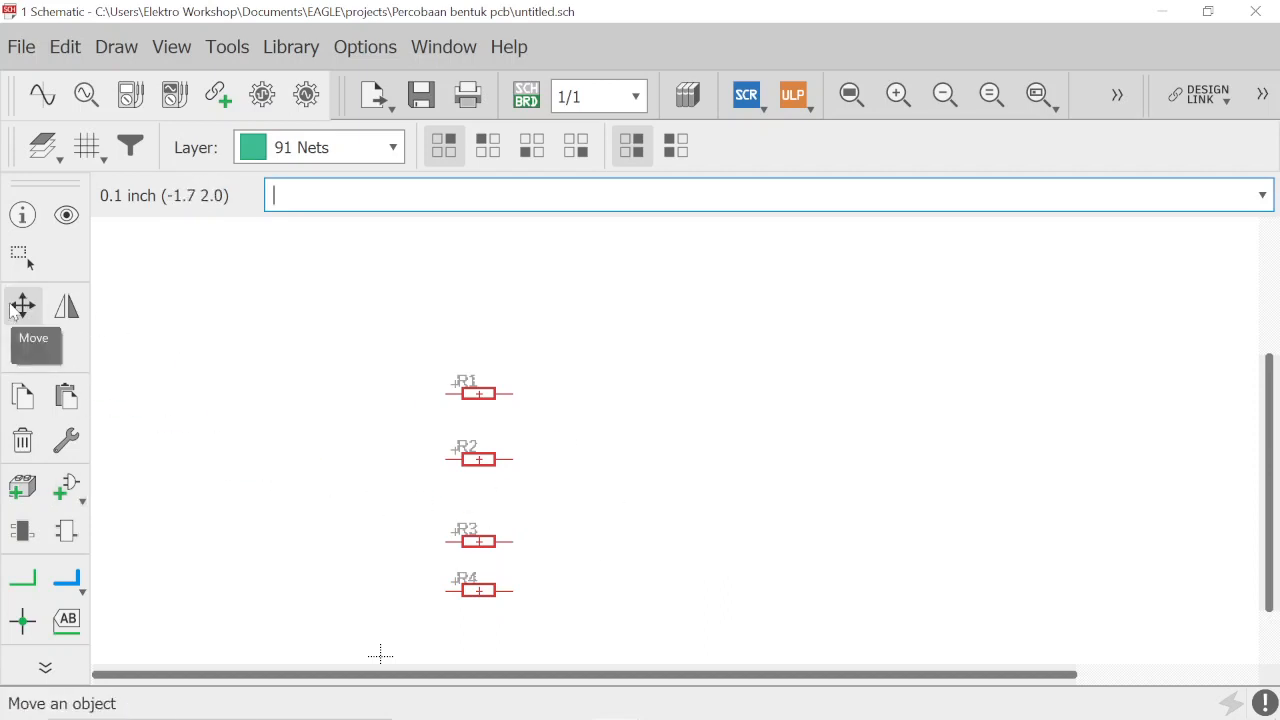
{"action": "left_click", "coordinate": [11, 310]}
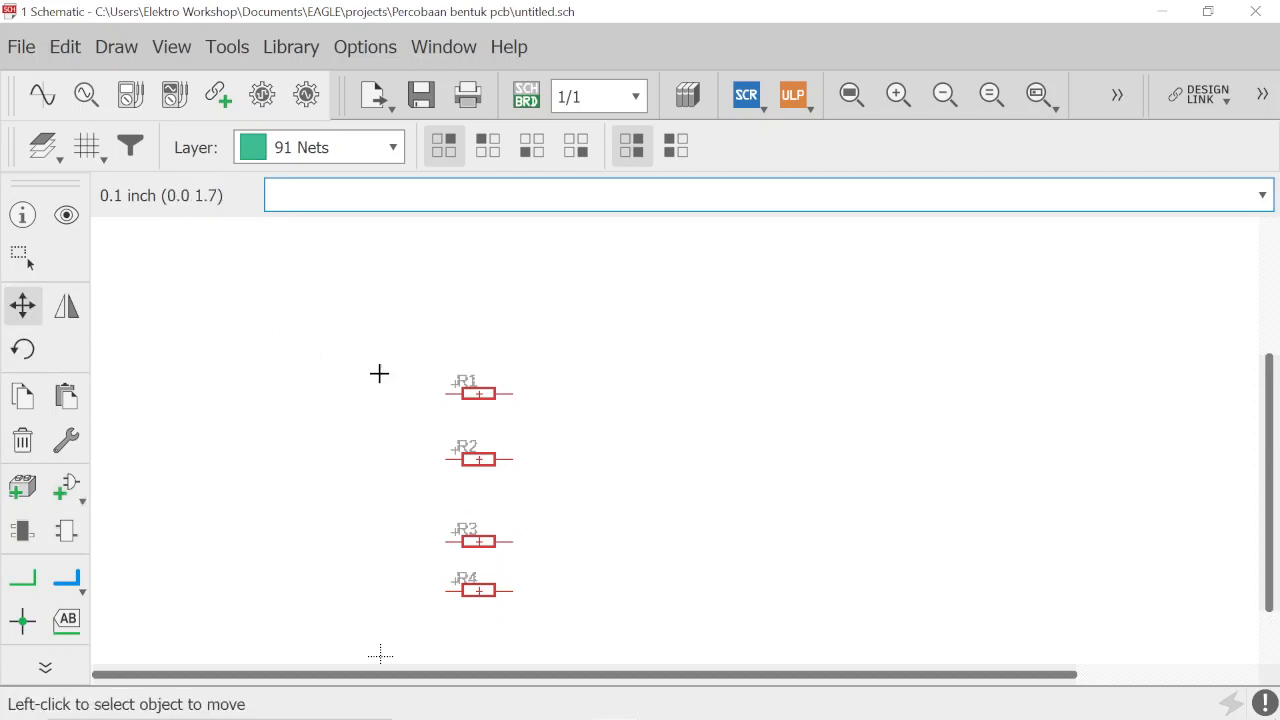
{"action": "left_click", "coordinate": [478, 459]}
{"action": "left_click", "coordinate": [593, 395]}
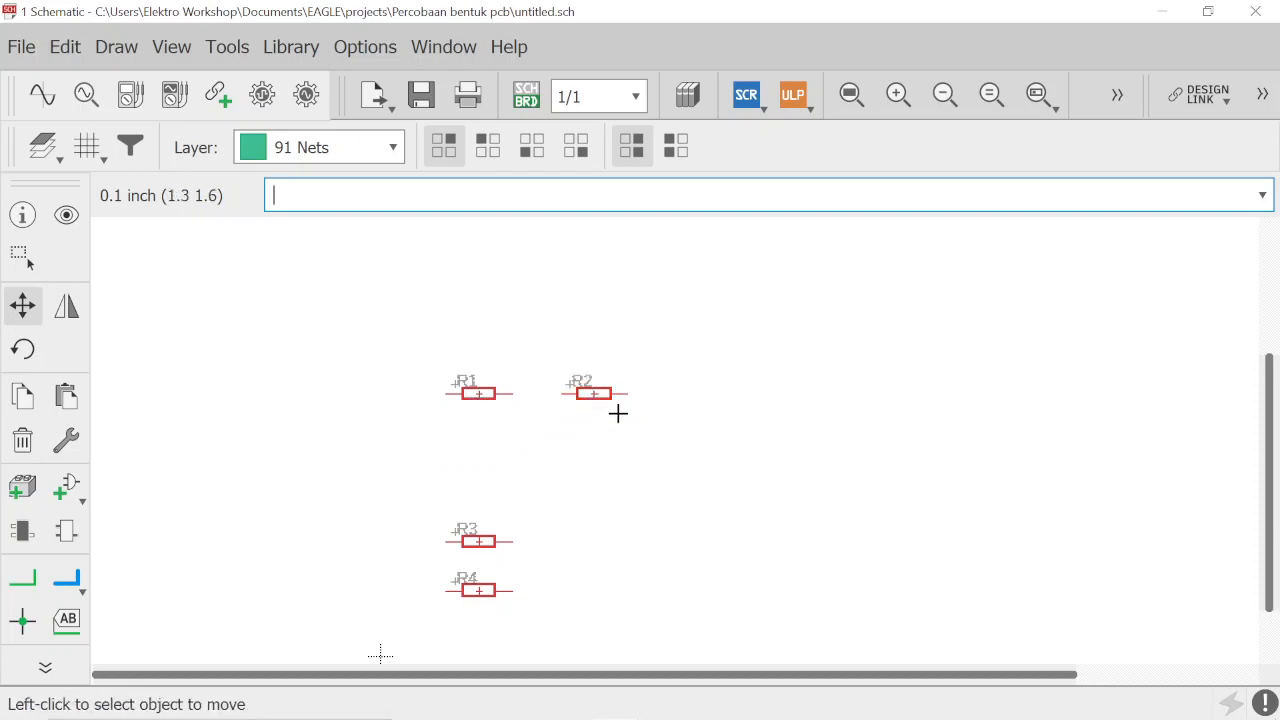
{"action": "left_click", "coordinate": [476, 540]}
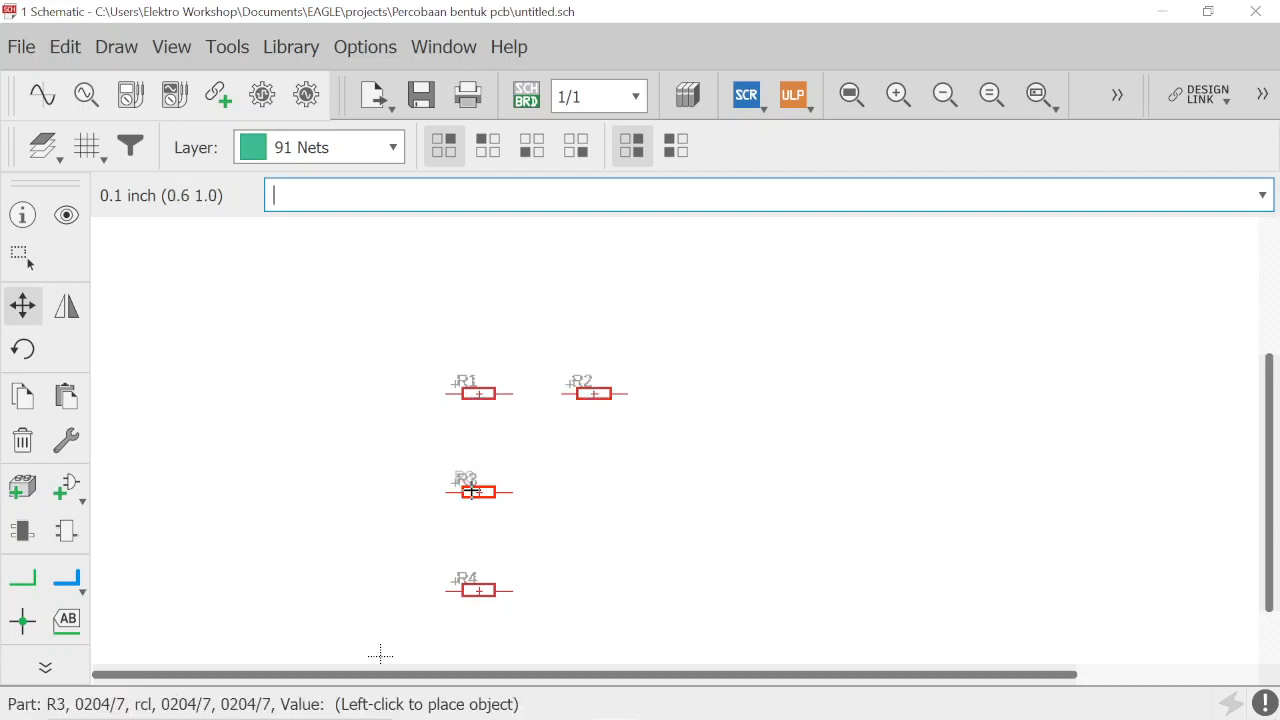
{"action": "left_click", "coordinate": [478, 492]}
{"action": "left_click", "coordinate": [501, 580]}
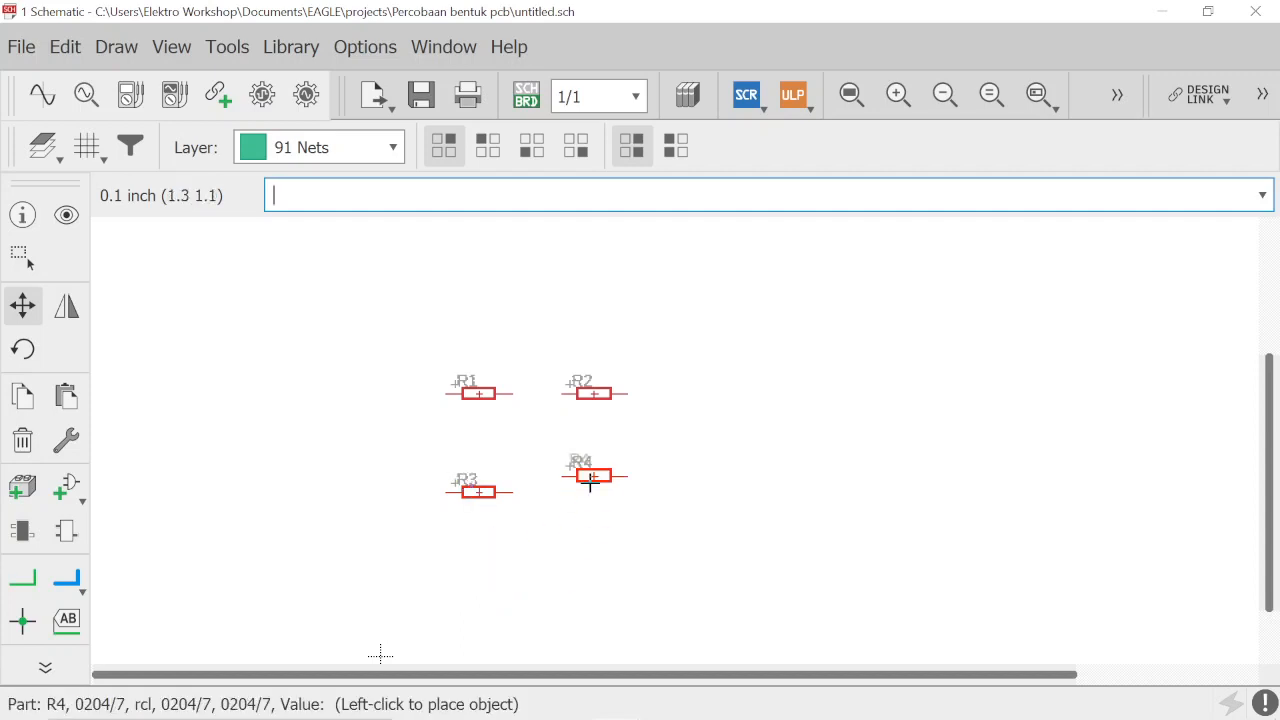
{"action": "left_click", "coordinate": [594, 491]}
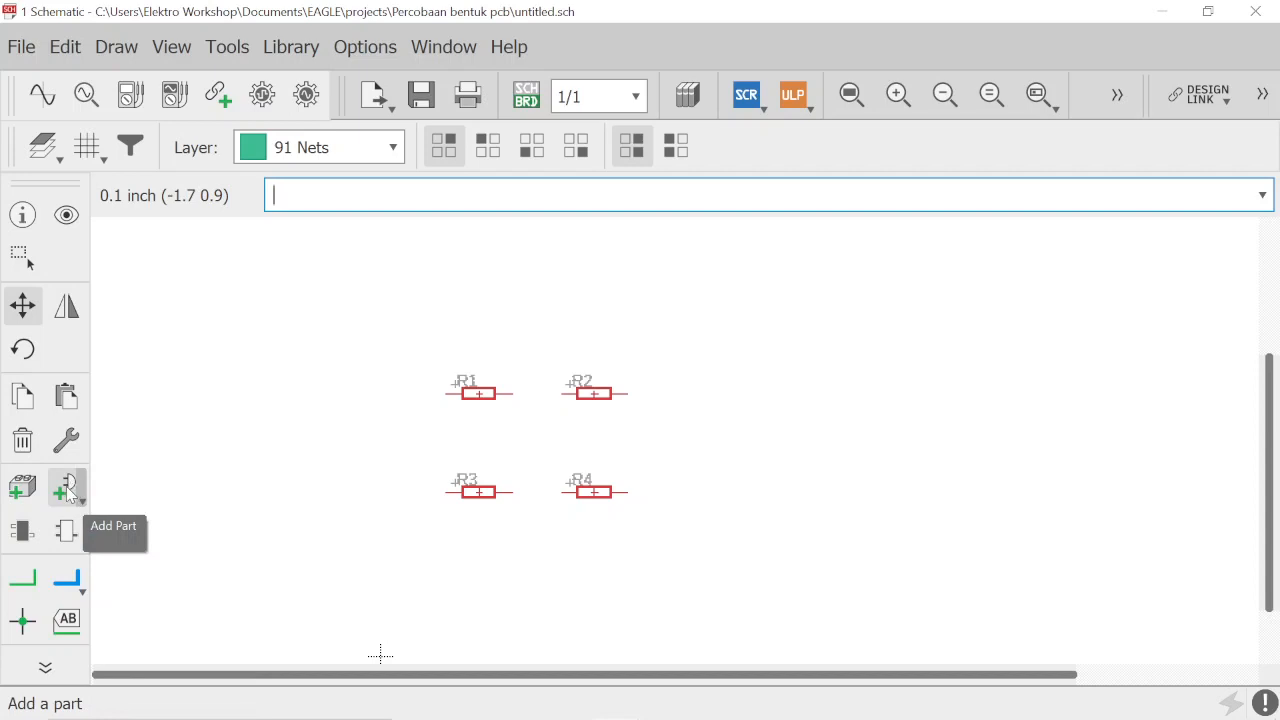
Step: Copy R2, rotate the copy to vertical and place it centred above the gap between R1 and R2
{"action": "left_click", "coordinate": [25, 397]}
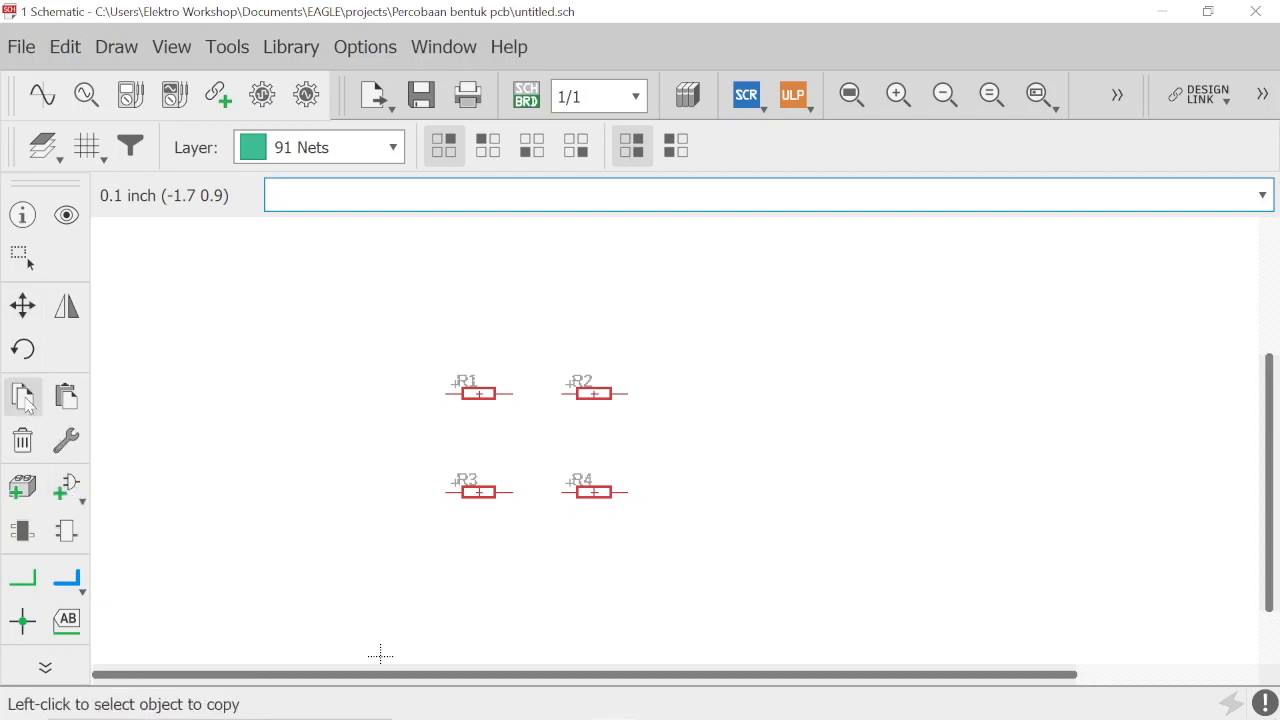
{"action": "left_click", "coordinate": [594, 393]}
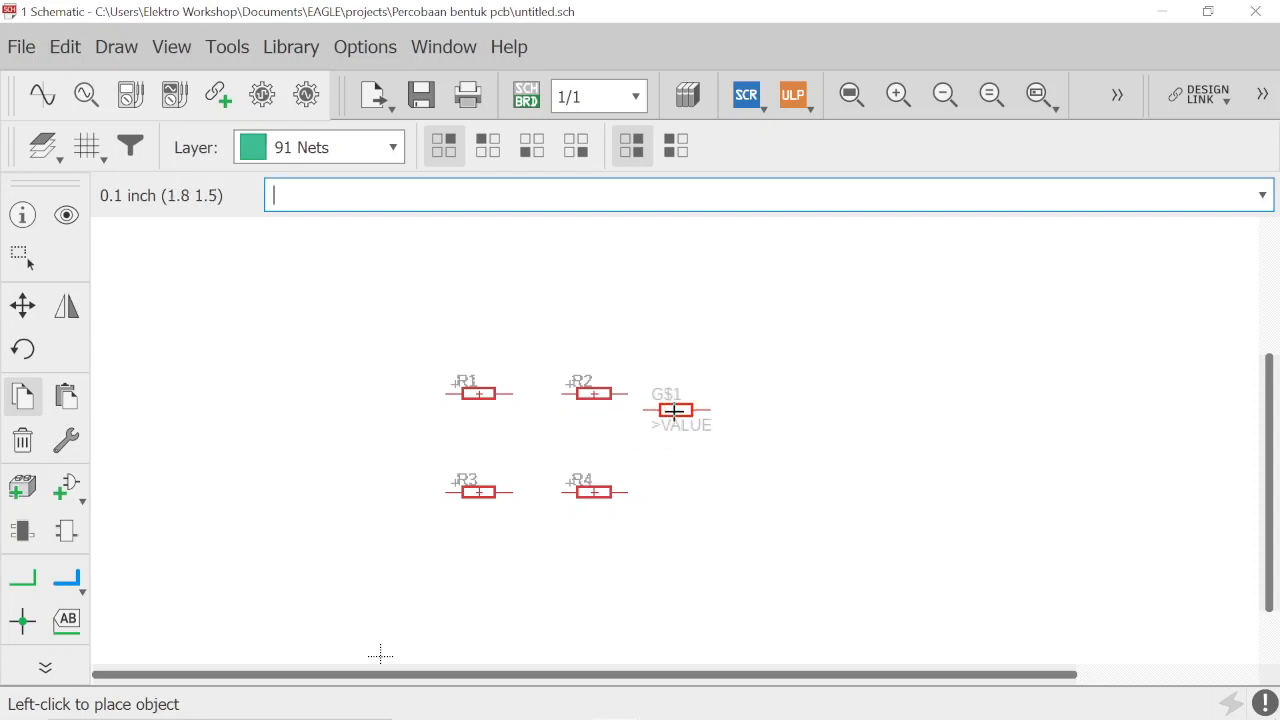
{"action": "right_click", "coordinate": [676, 409]}
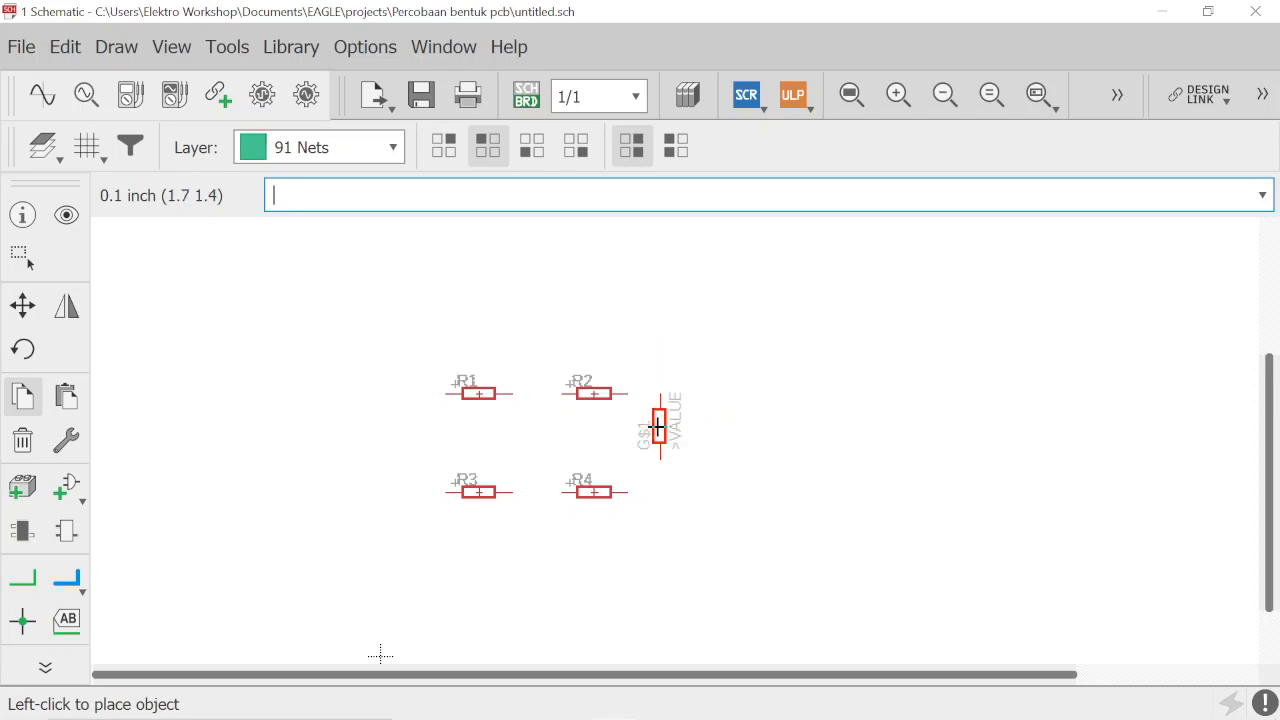
{"action": "right_click", "coordinate": [660, 390]}
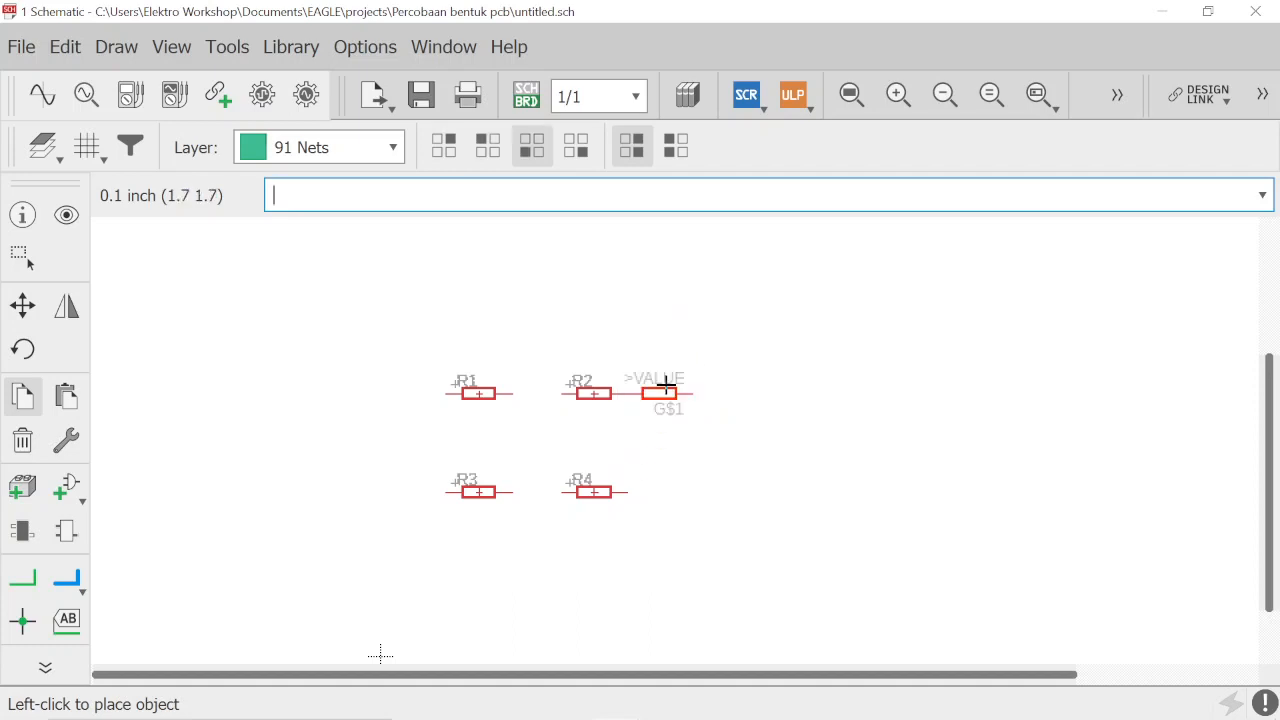
{"action": "right_click", "coordinate": [674, 427]}
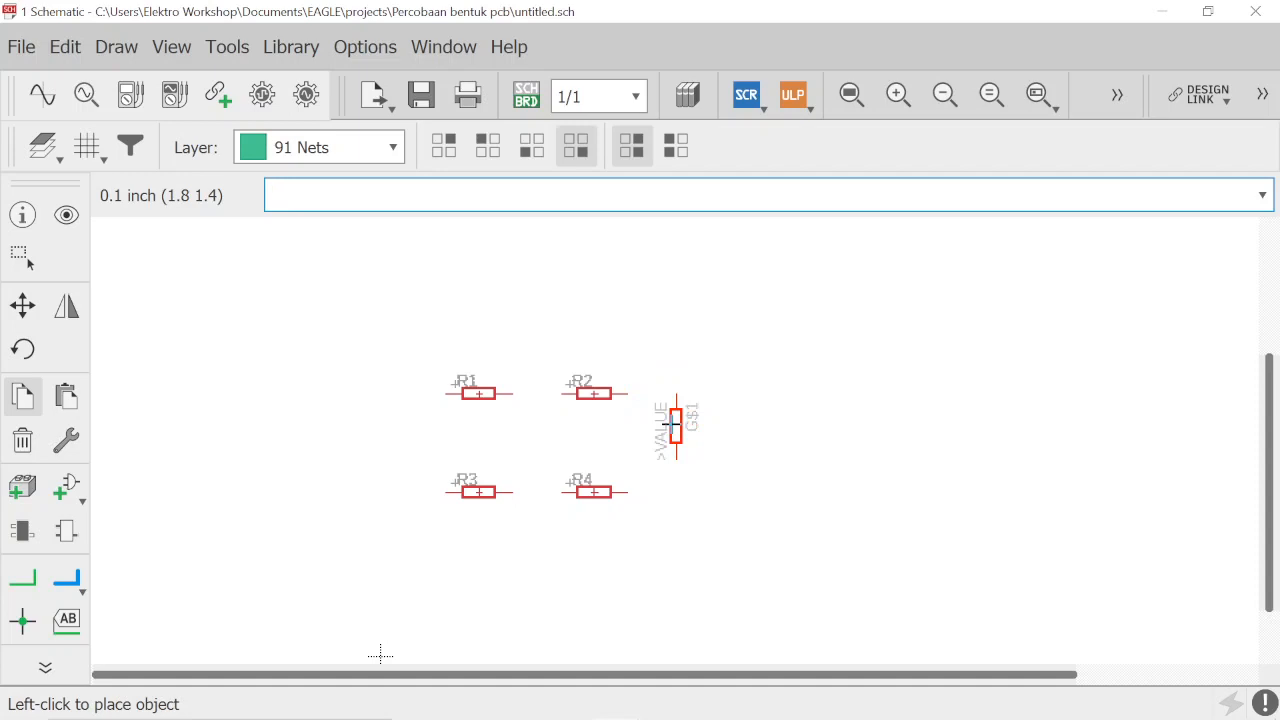
{"action": "right_click", "coordinate": [674, 424]}
{"action": "right_click", "coordinate": [671, 424]}
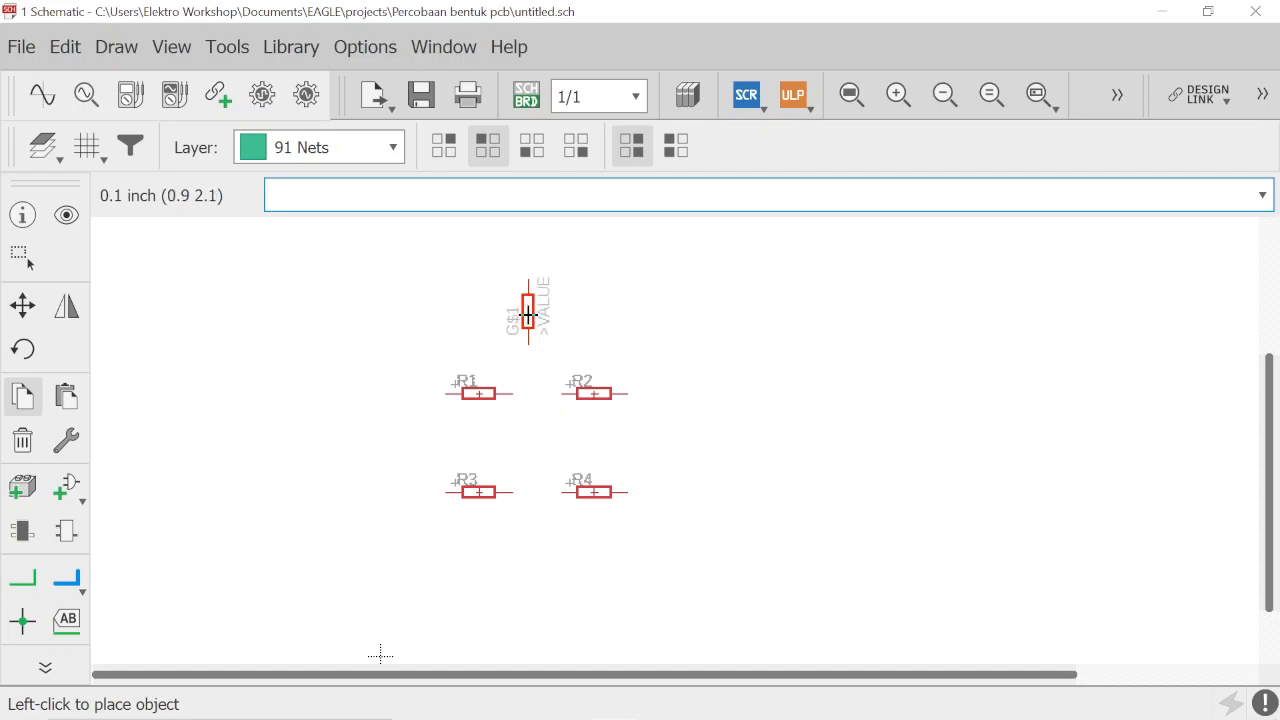
{"action": "left_click", "coordinate": [525, 312]}
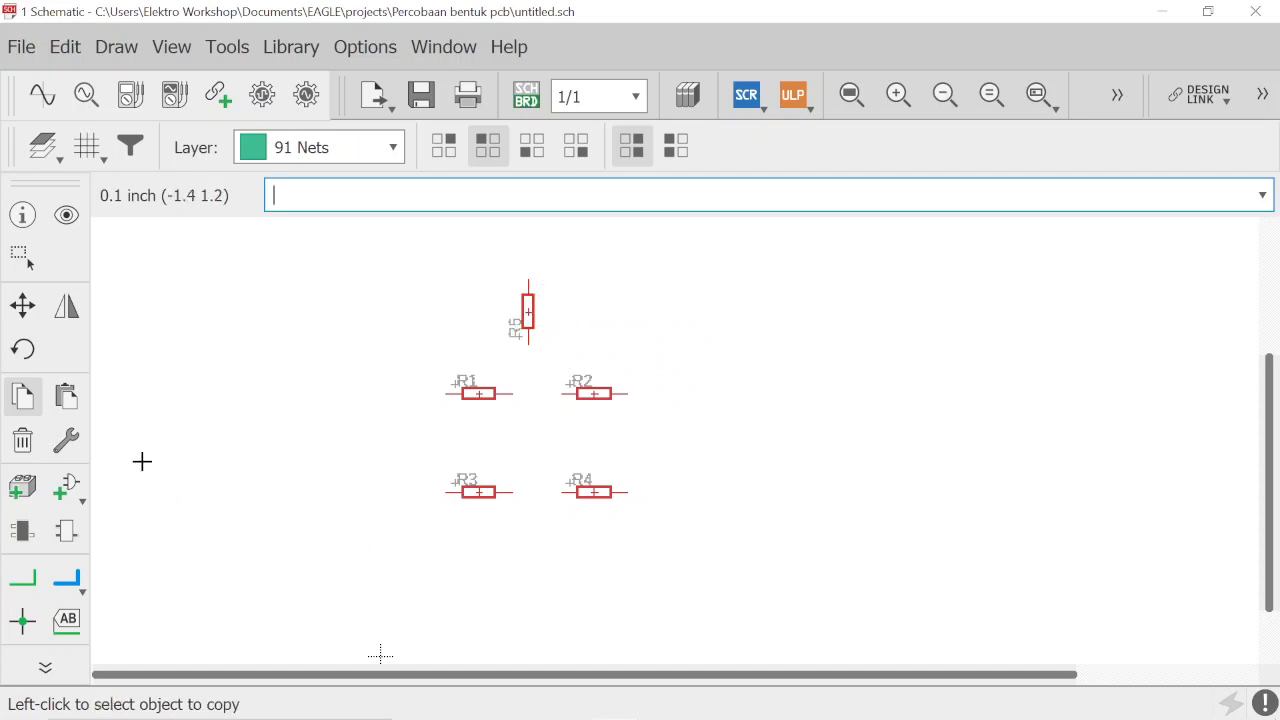
Step: Copy R3 as a vertical resistor and place it centred below the gap between R3 and R4
{"action": "left_click", "coordinate": [478, 491]}
{"action": "right_click", "coordinate": [530, 541]}
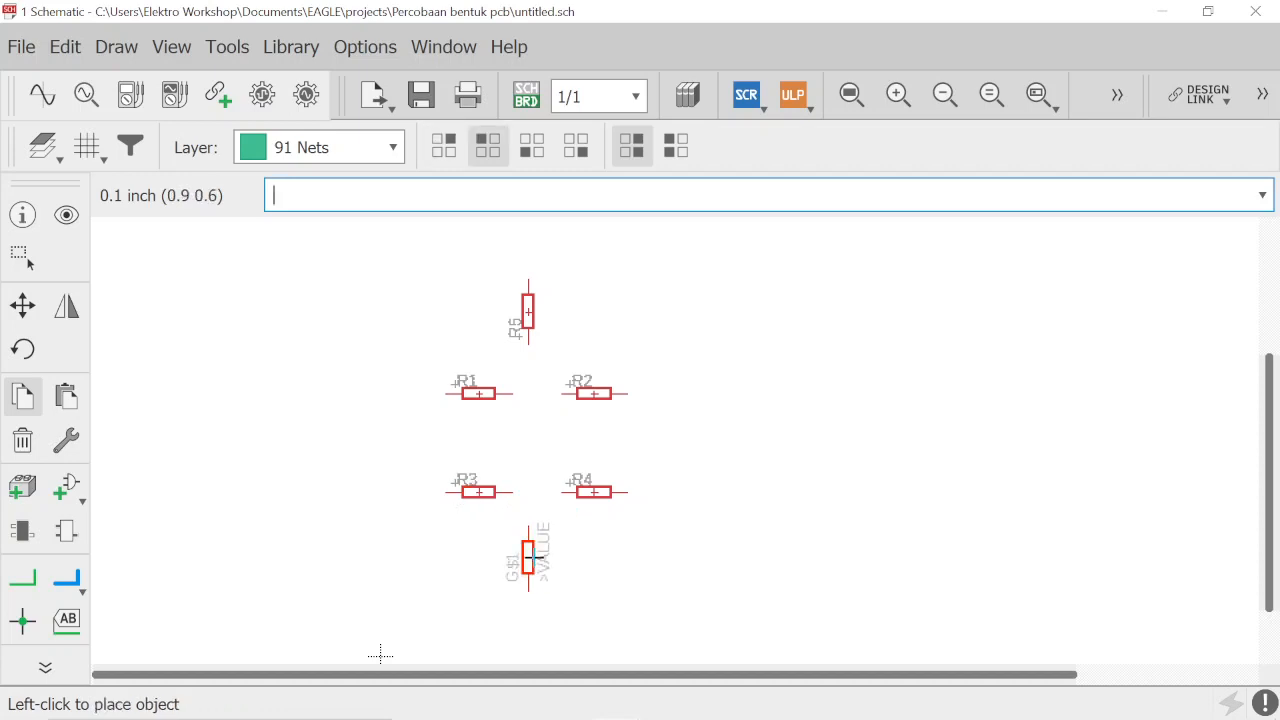
{"action": "left_click", "coordinate": [534, 557]}
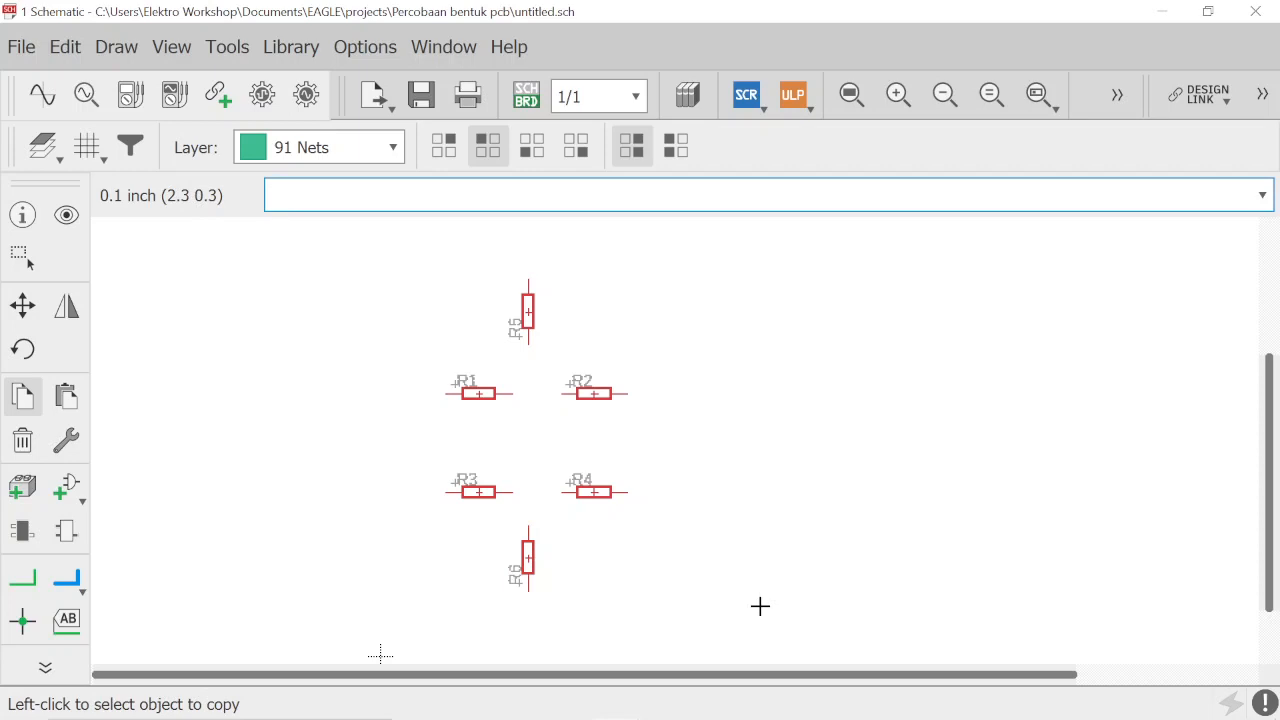
Step: In the Add Part library browser, collapse R-EU_ and expand the rcl library's CPOL-EU polarized capacitor entry down to its CPOL-EUE variants
{"action": "left_click", "coordinate": [65, 487]}
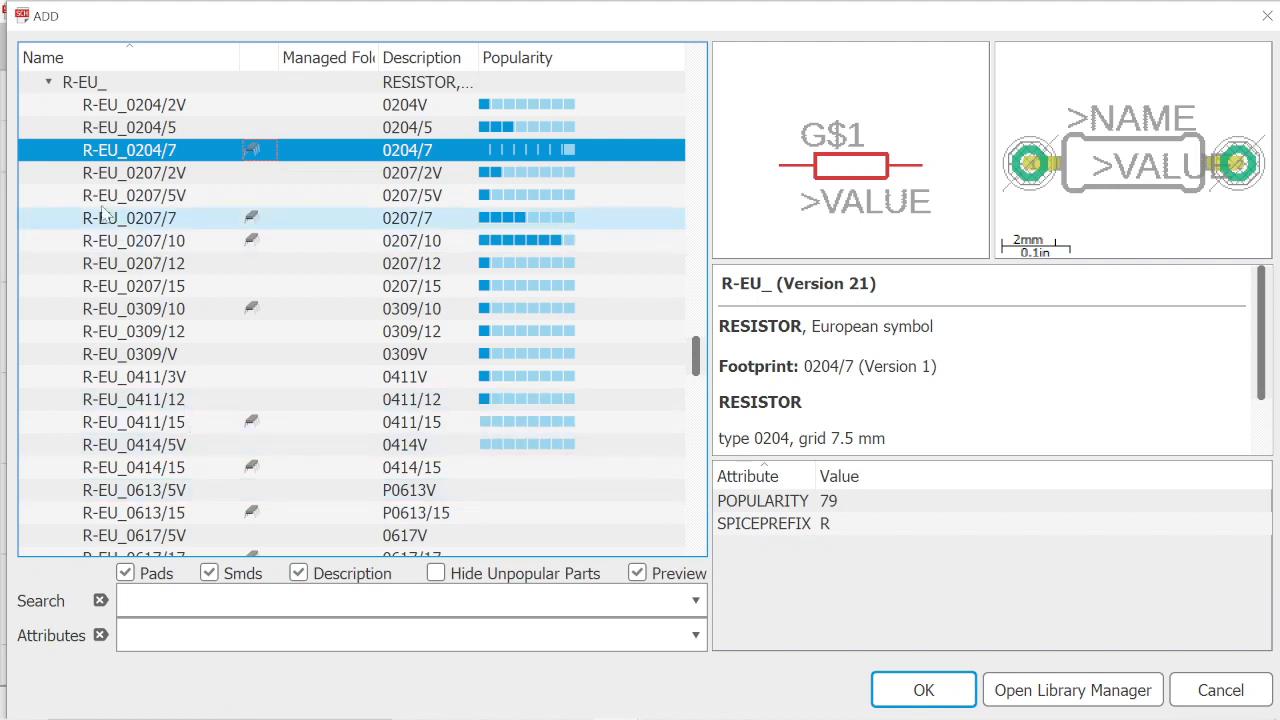
{"action": "left_click", "coordinate": [48, 82]}
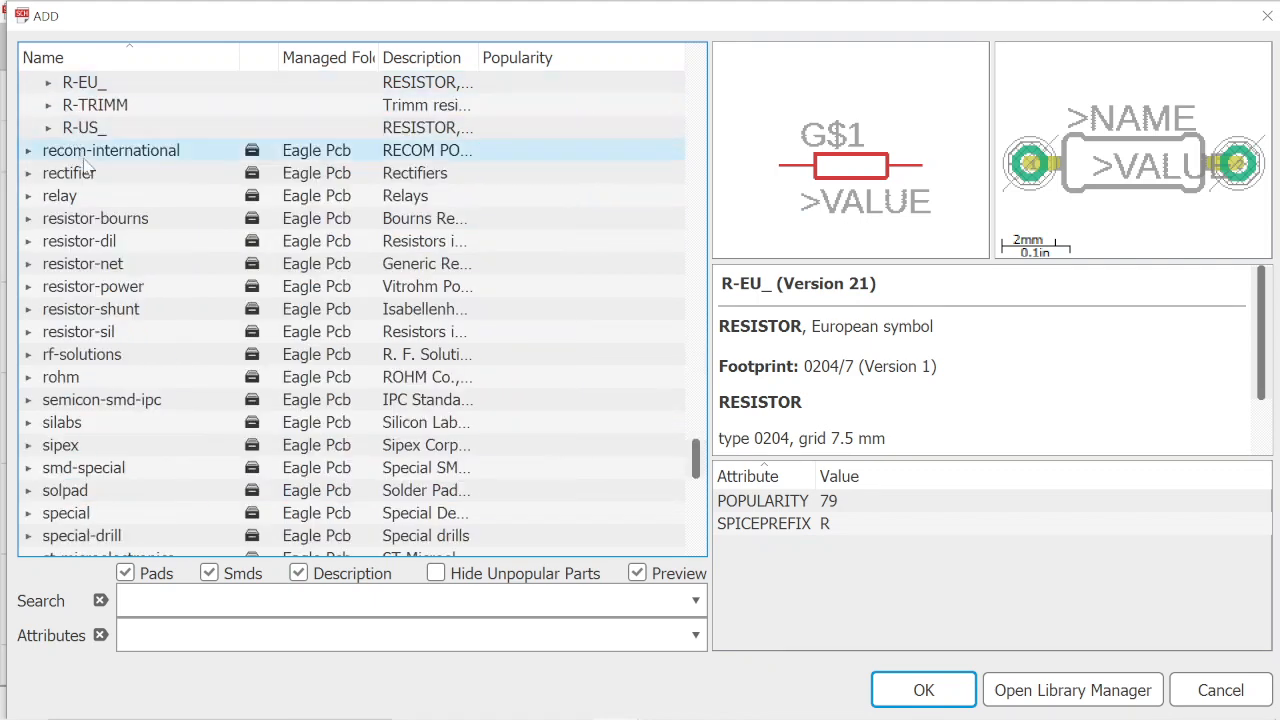
{"action": "scroll", "coordinate": [88, 172], "scroll_direction": "up", "scroll_amount": 4}
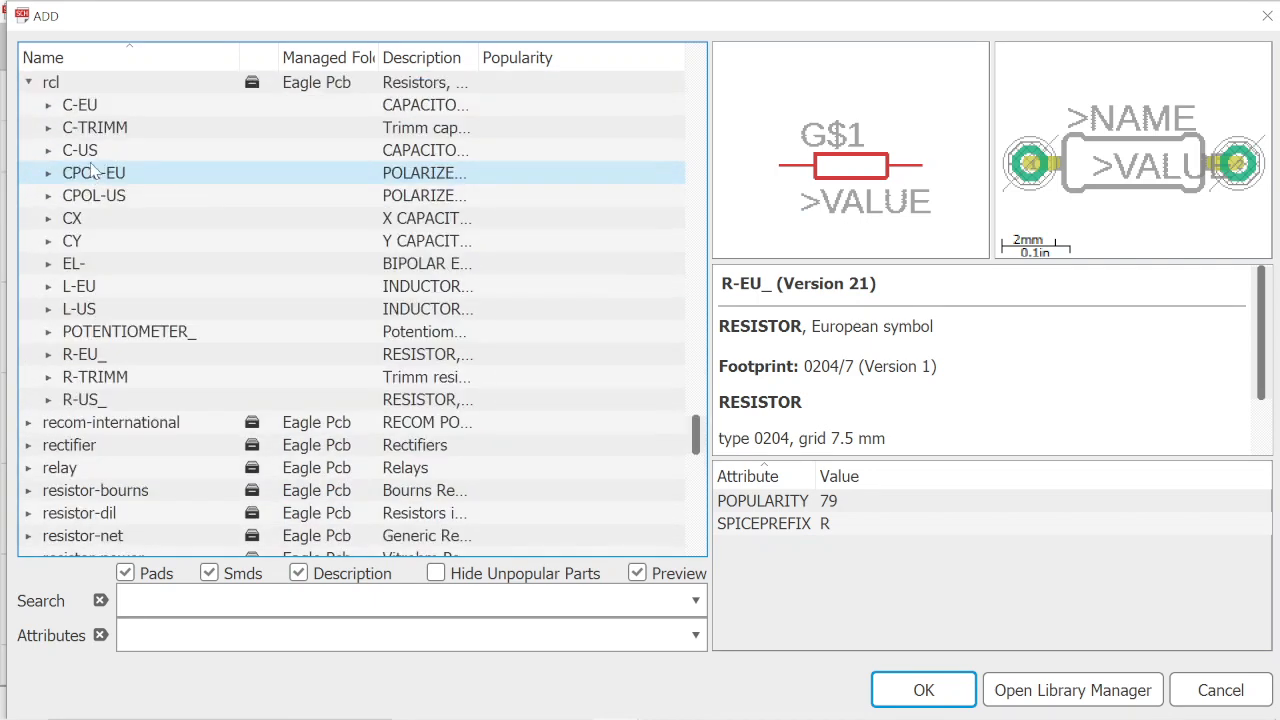
{"action": "left_click", "coordinate": [48, 173]}
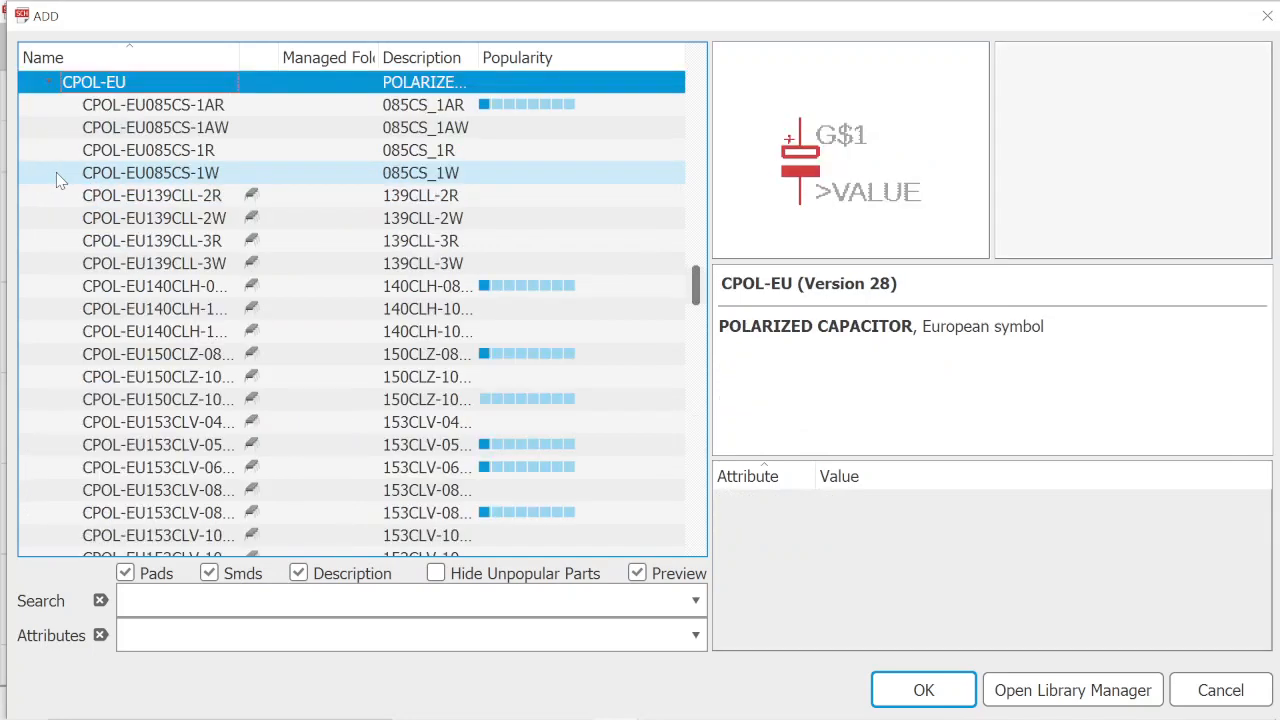
{"action": "scroll", "coordinate": [165, 355], "scroll_direction": "down", "scroll_amount": 9}
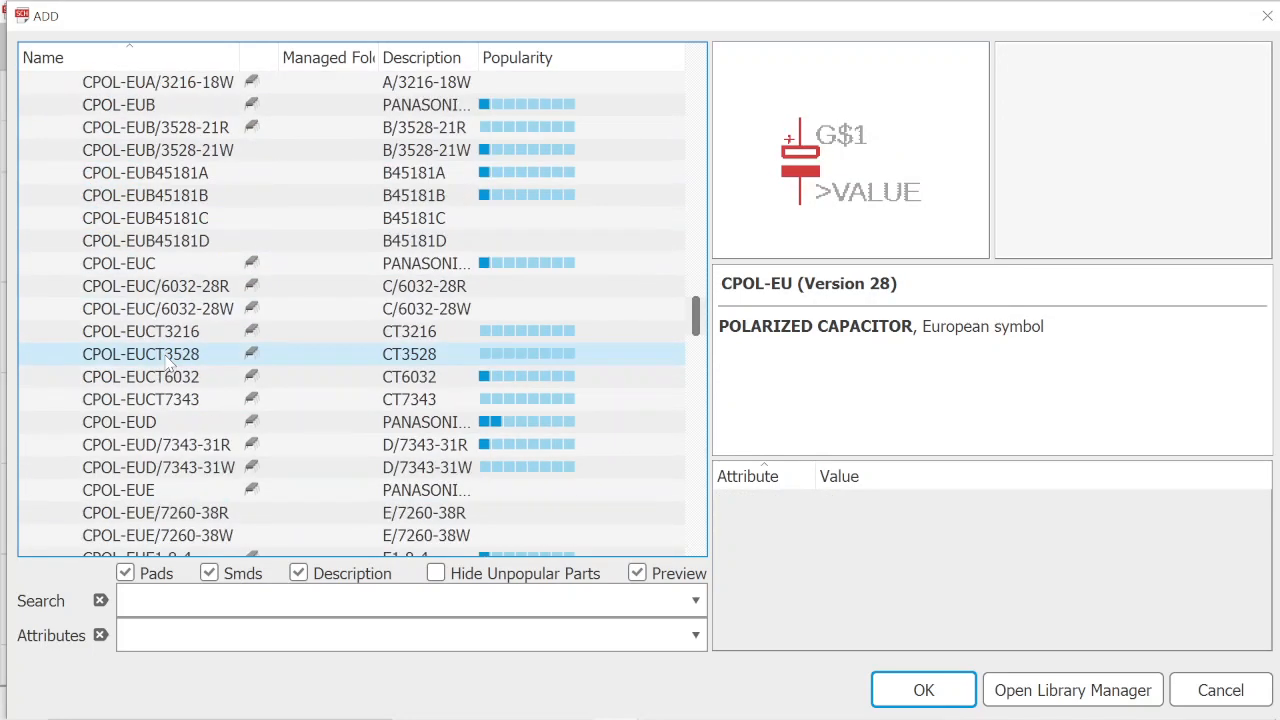
{"action": "scroll", "coordinate": [168, 364], "scroll_direction": "down", "scroll_amount": 3}
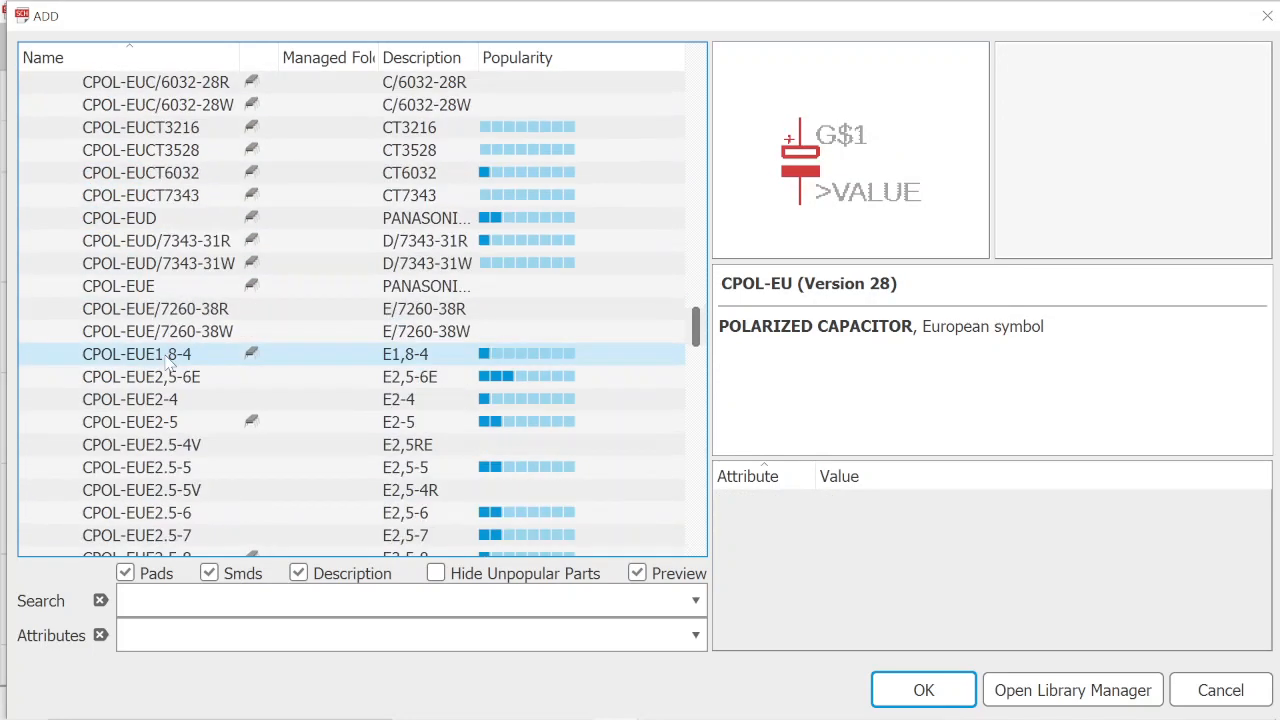
Step: Compare the footprint previews of the CPOL-EUE capacitor variants, from CPOL-EUE through CPOL-EUE2,5-6E
{"action": "left_click", "coordinate": [148, 289]}
{"action": "left_click", "coordinate": [174, 311]}
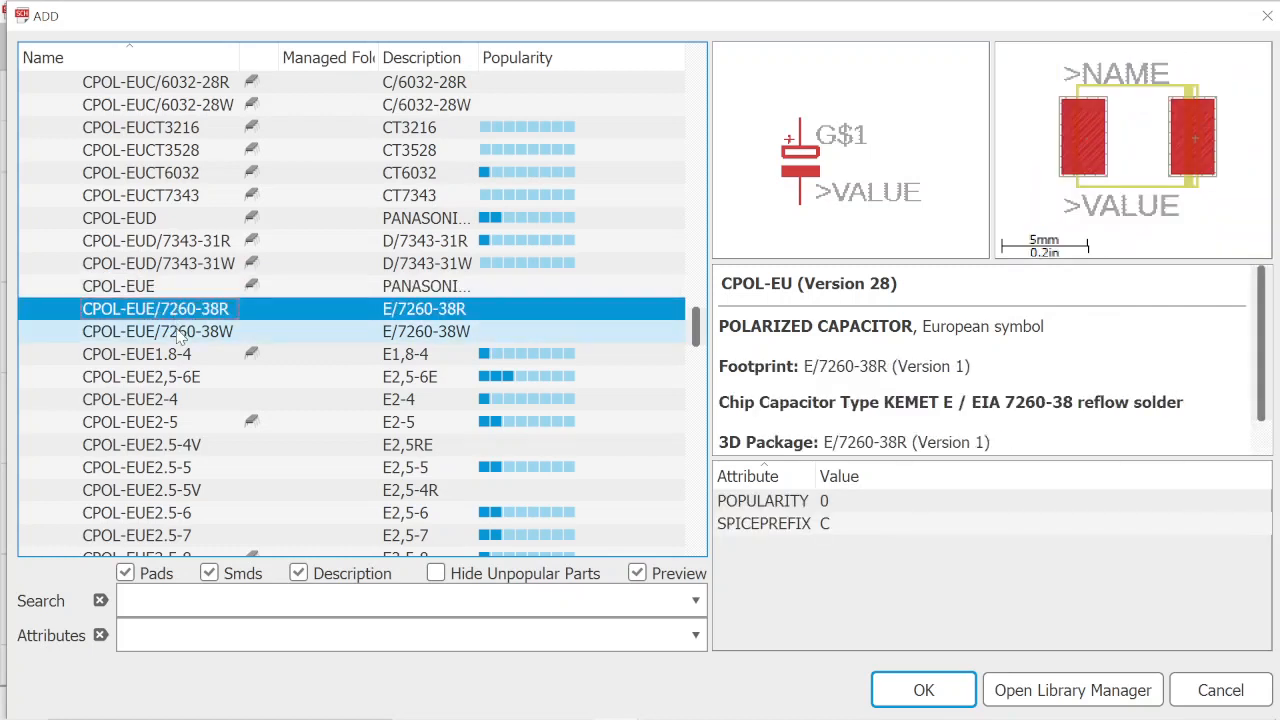
{"action": "left_click", "coordinate": [176, 333]}
{"action": "left_click", "coordinate": [160, 357]}
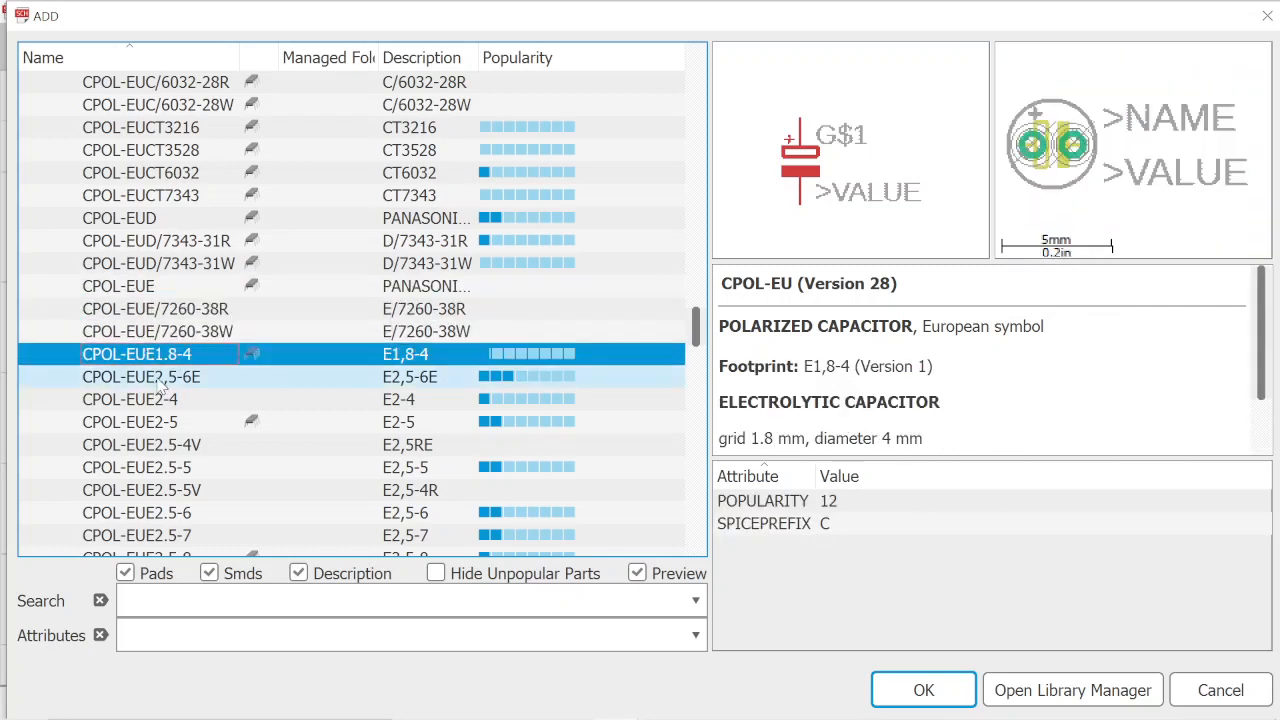
{"action": "left_click", "coordinate": [160, 386]}
{"action": "left_click", "coordinate": [168, 364]}
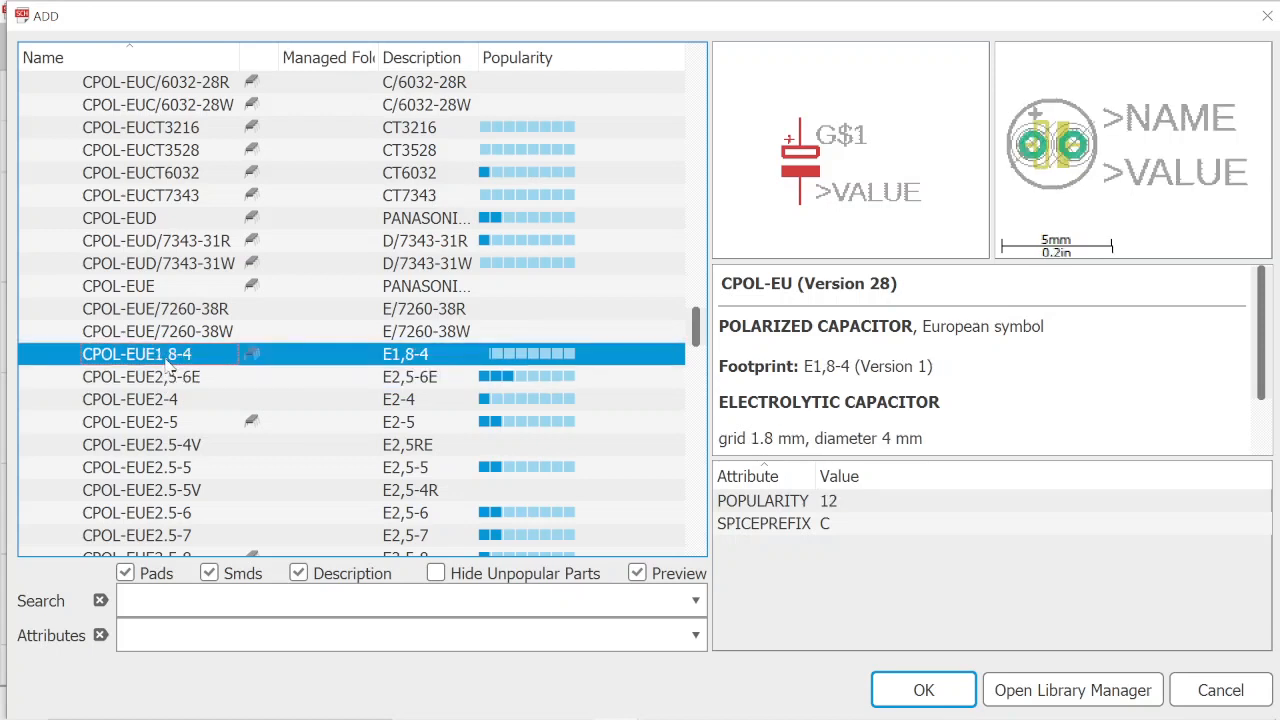
Step: Add two CPOL-EUE2,5-6E polarized capacitors beside the resistors, one level with R5 and the other below it near R6
{"action": "left_click", "coordinate": [188, 378]}
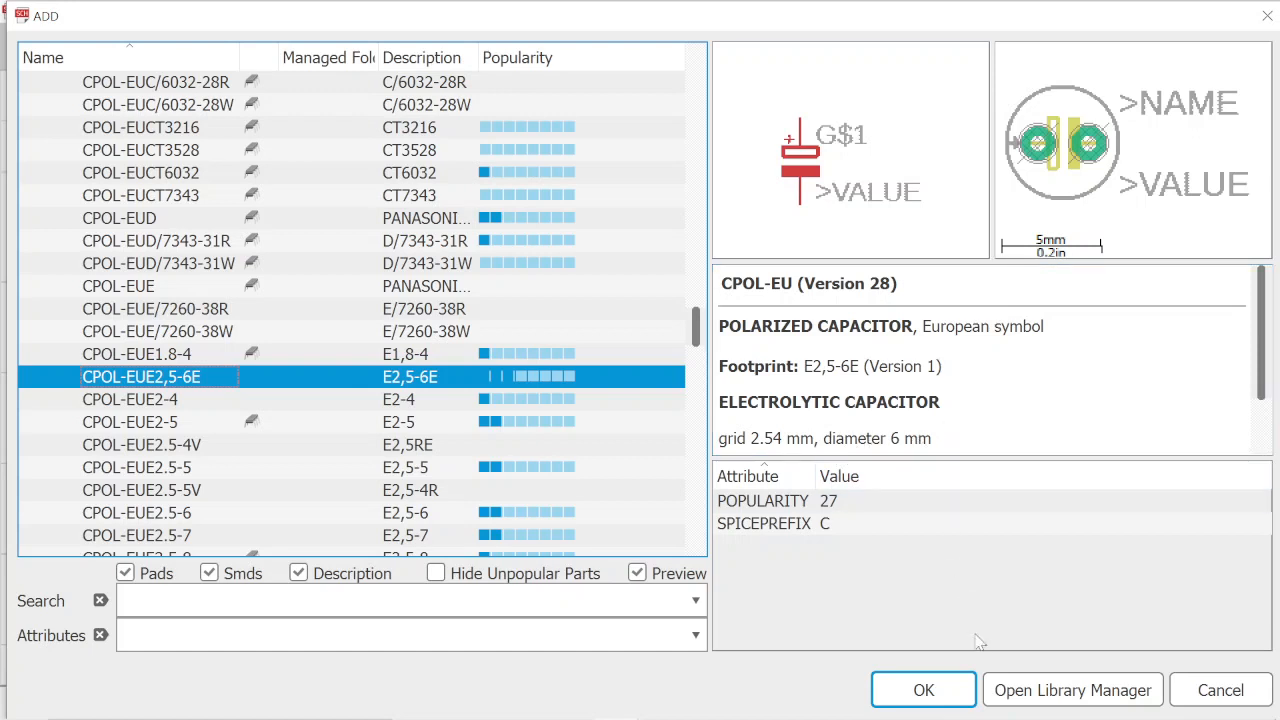
{"action": "left_click", "coordinate": [920, 690]}
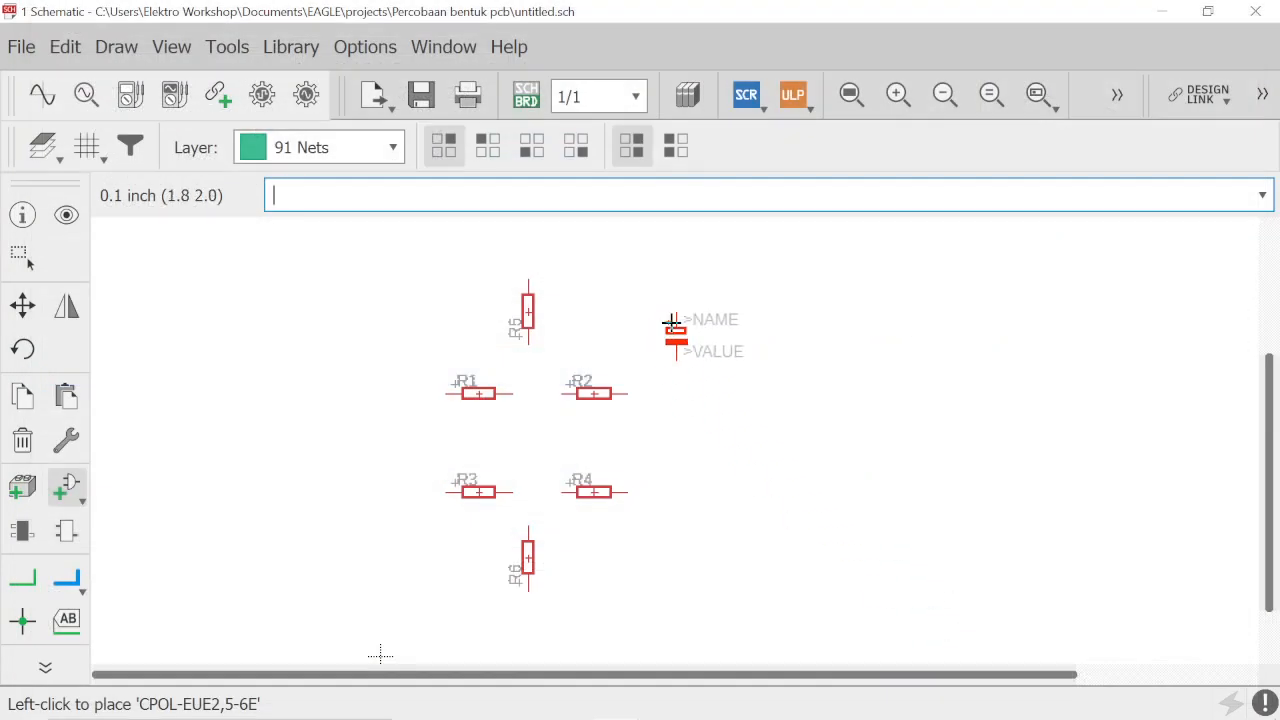
{"action": "left_click", "coordinate": [672, 320]}
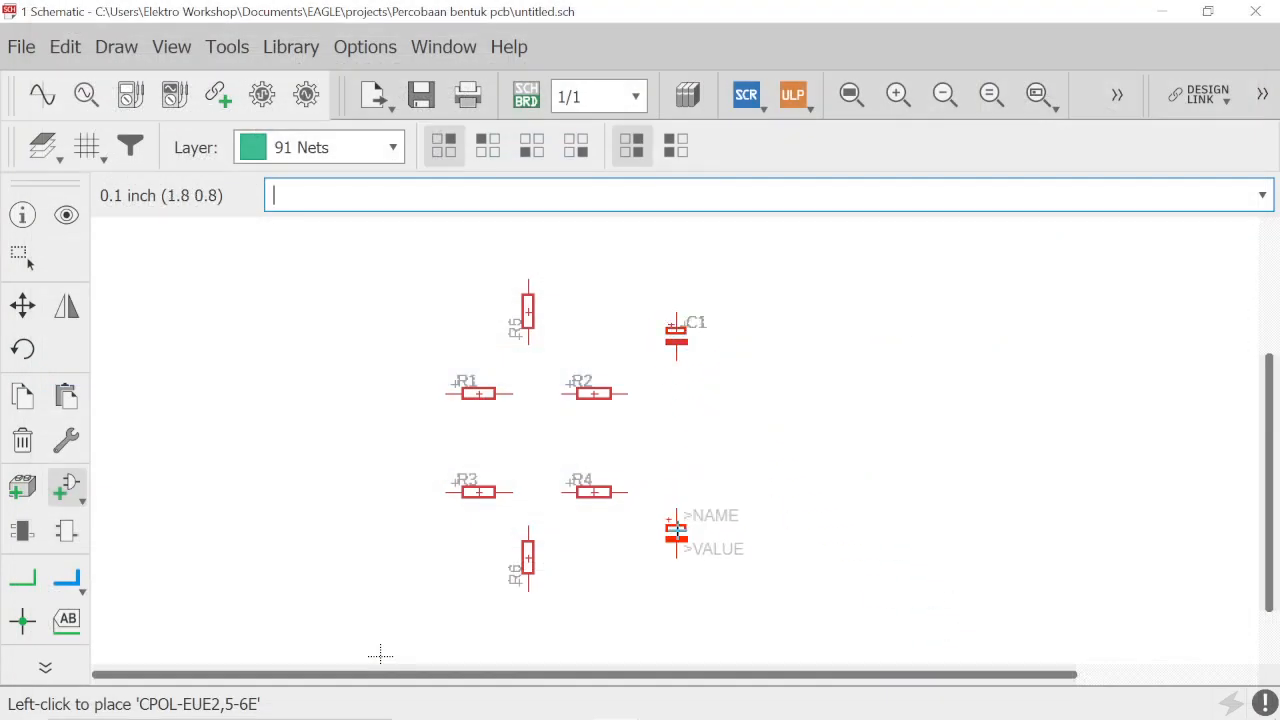
{"action": "left_click", "coordinate": [675, 528]}
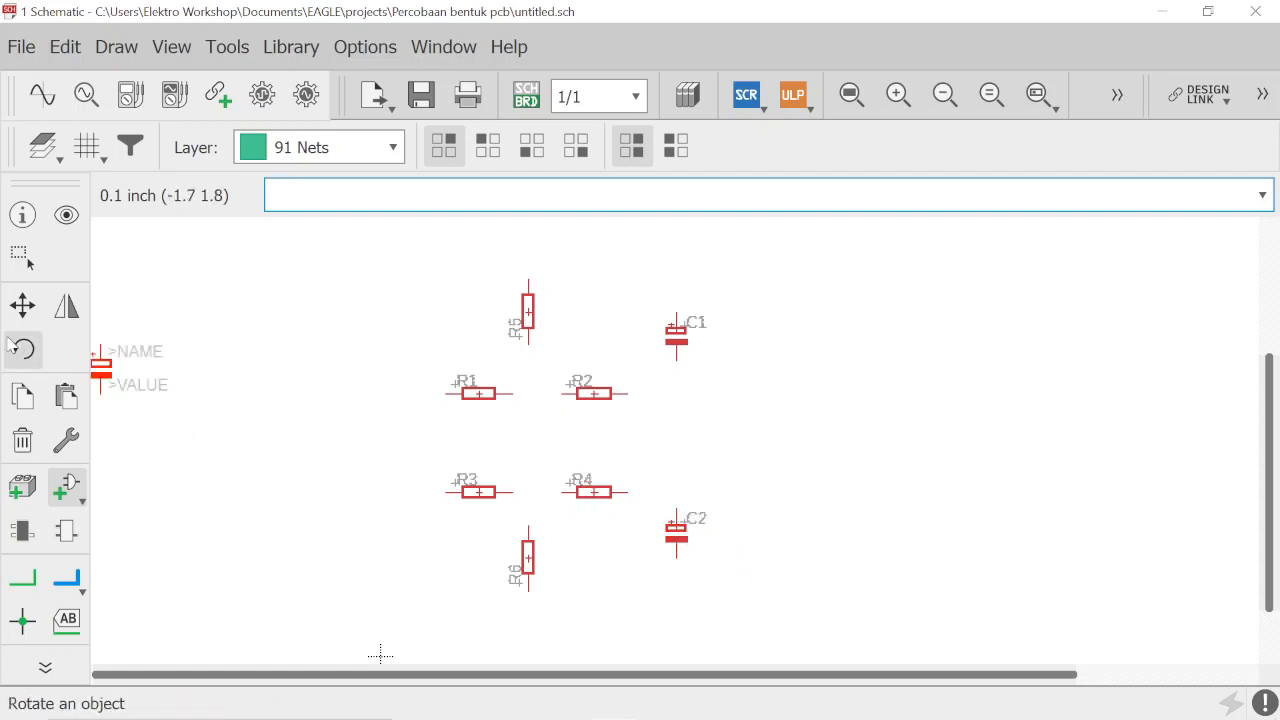
{"action": "left_click", "coordinate": [22, 305]}
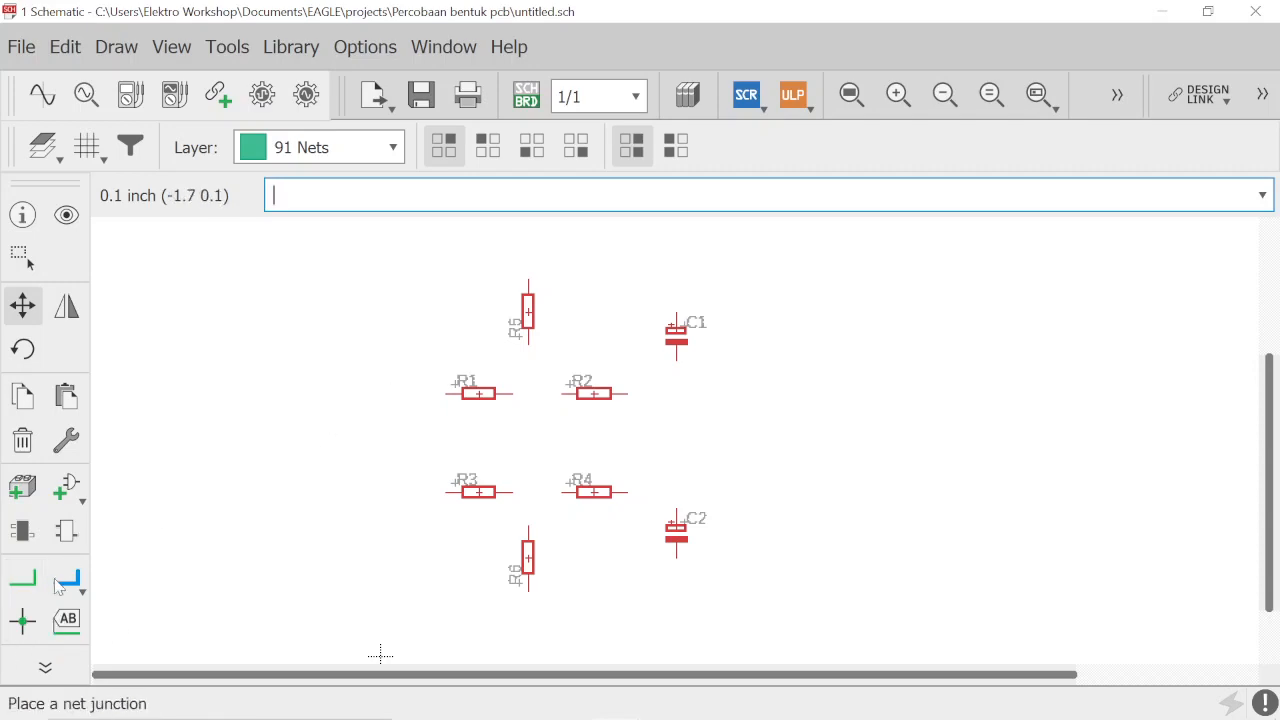
Step: Search the part libraries for vcc and place the VCC supply symbol from the 00-KKINREG2022 library above C1
{"action": "left_click", "coordinate": [66, 487]}
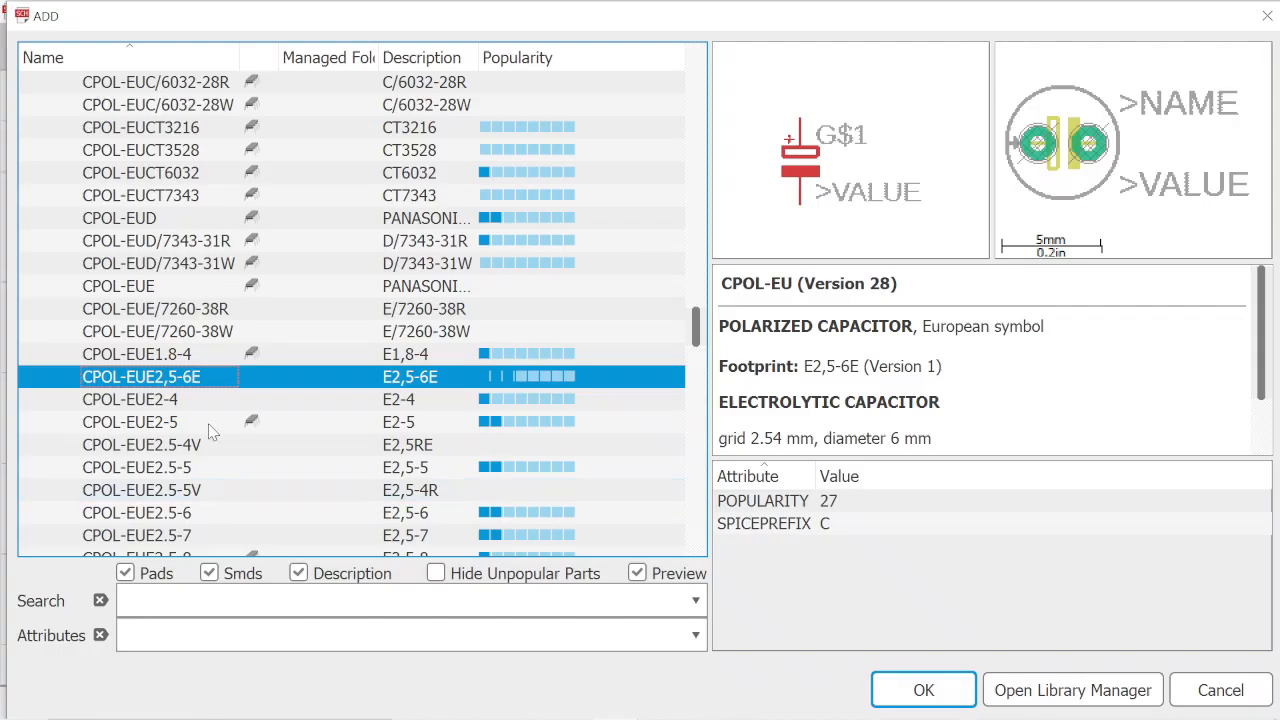
{"action": "left_click", "coordinate": [218, 604]}
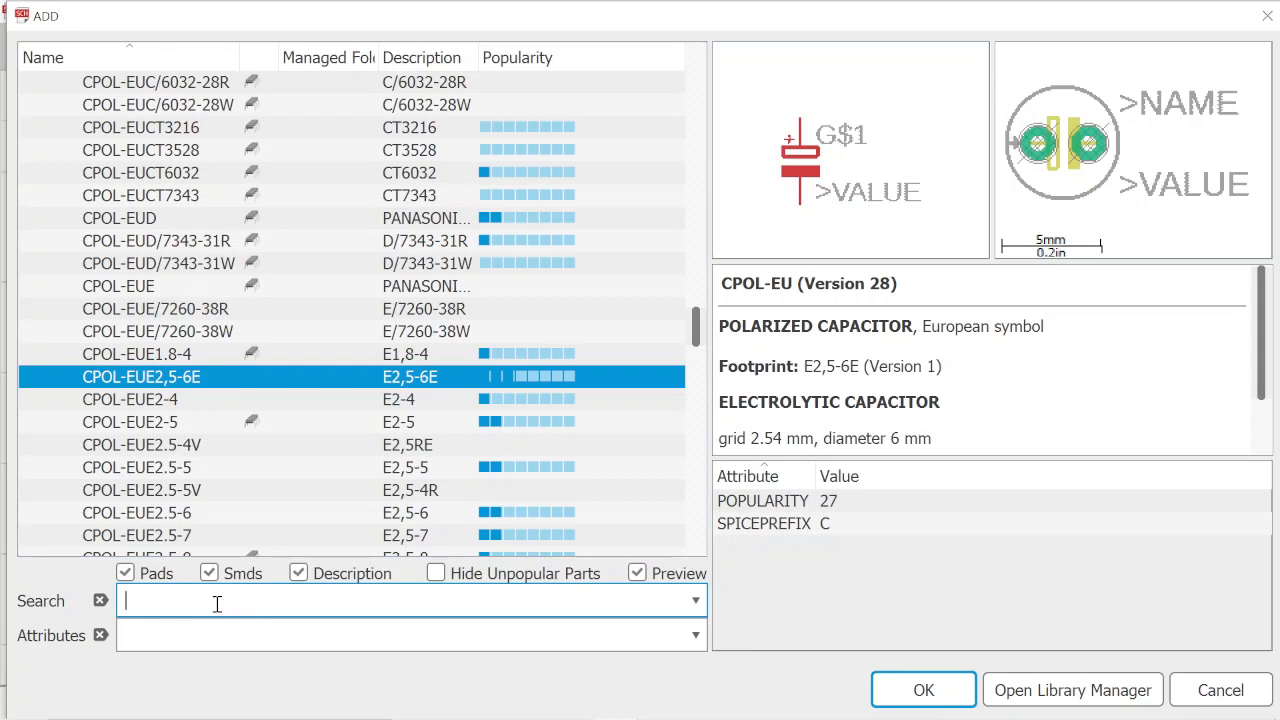
{"action": "type", "text": "vcc"}
{"action": "left_click_drag", "start_coordinate": [108, 601], "coordinate": [157, 612]}
{"action": "key", "text": "BackSpace"}
{"action": "key", "text": "Return"}
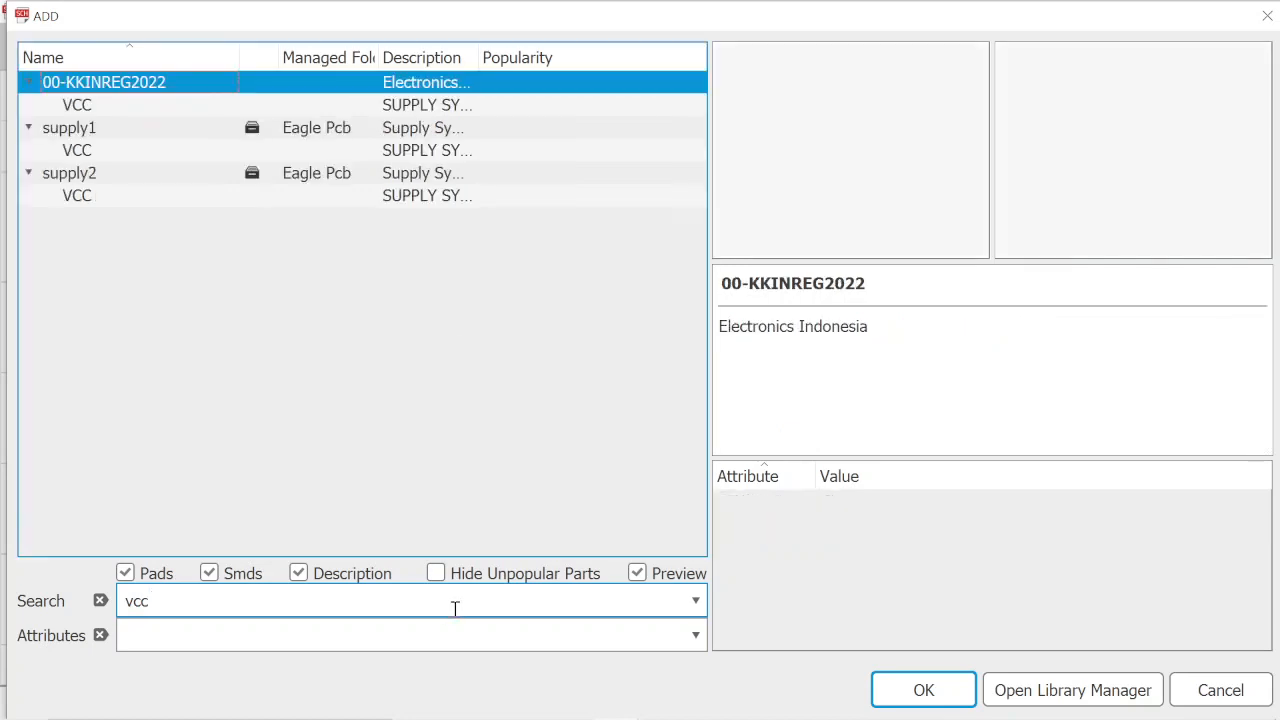
{"action": "left_click", "coordinate": [90, 104]}
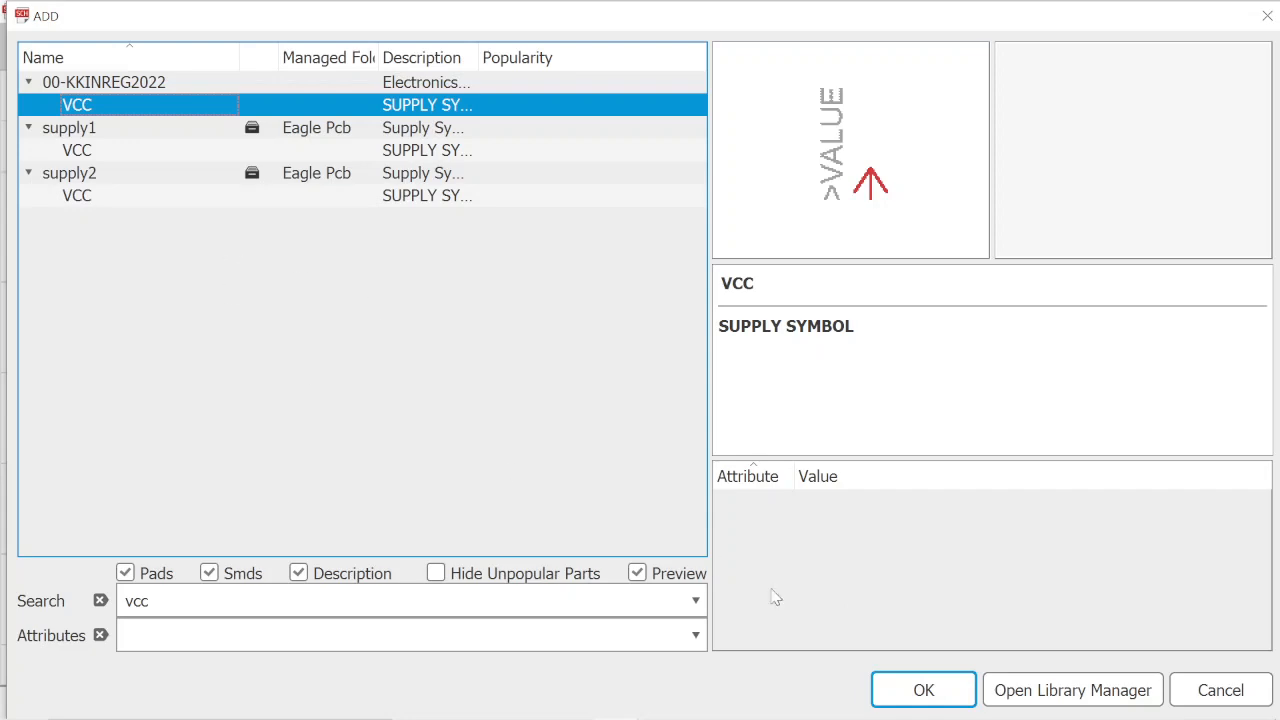
{"action": "left_click", "coordinate": [909, 688]}
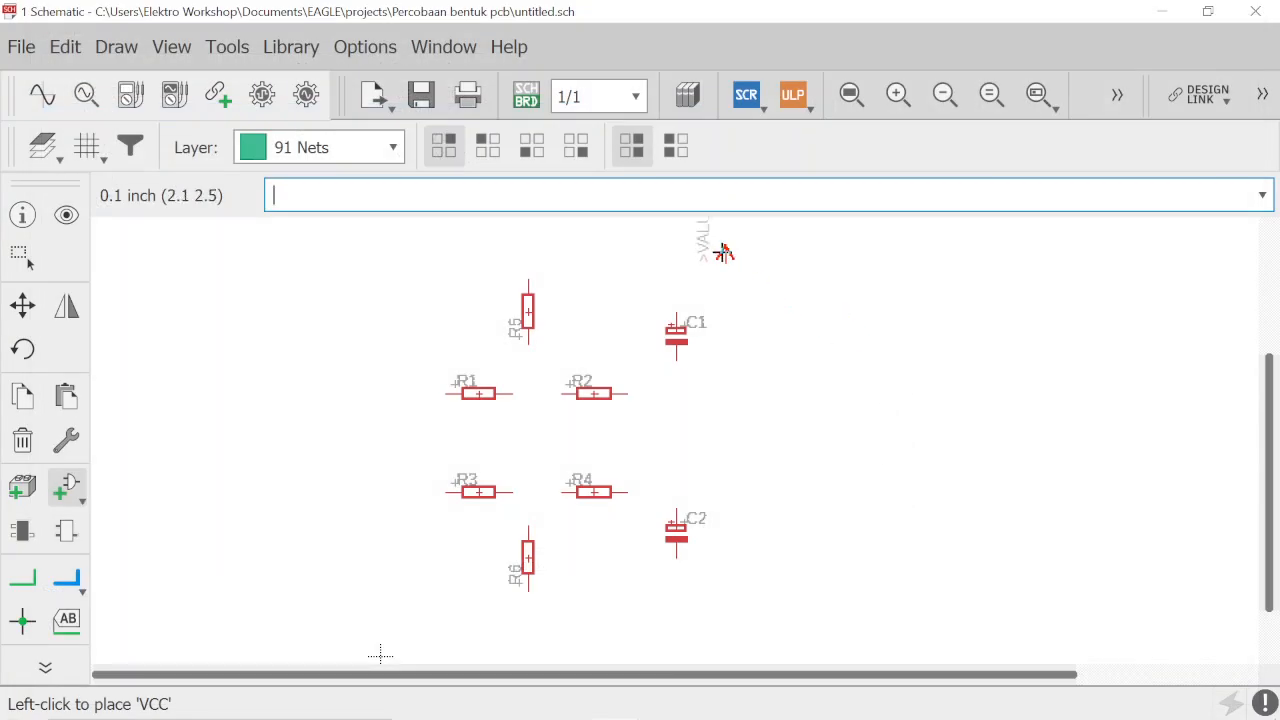
{"action": "left_click", "coordinate": [670, 245]}
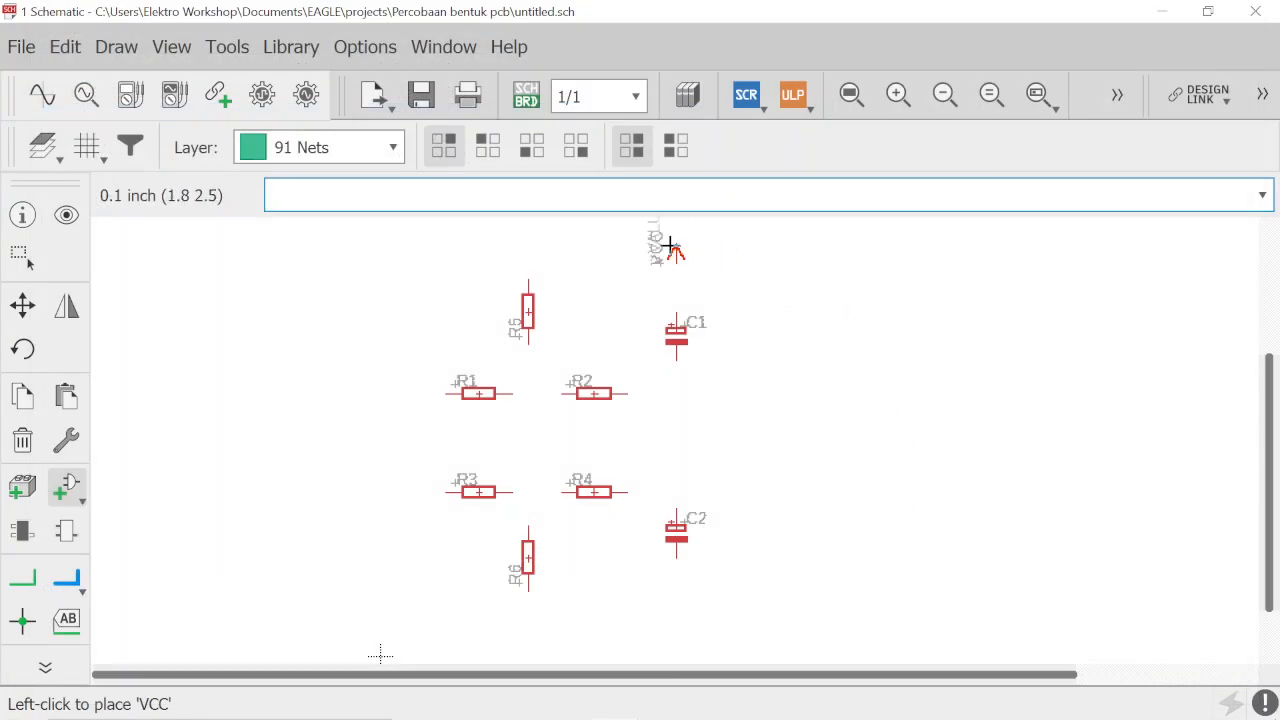
Step: Search the part libraries for gnd and place the GND supply symbol from the 00-KKINREG2022 library below R4, beside R6
{"action": "left_click", "coordinate": [65, 486]}
{"action": "left_click_drag", "start_coordinate": [231, 606], "coordinate": [128, 598]}
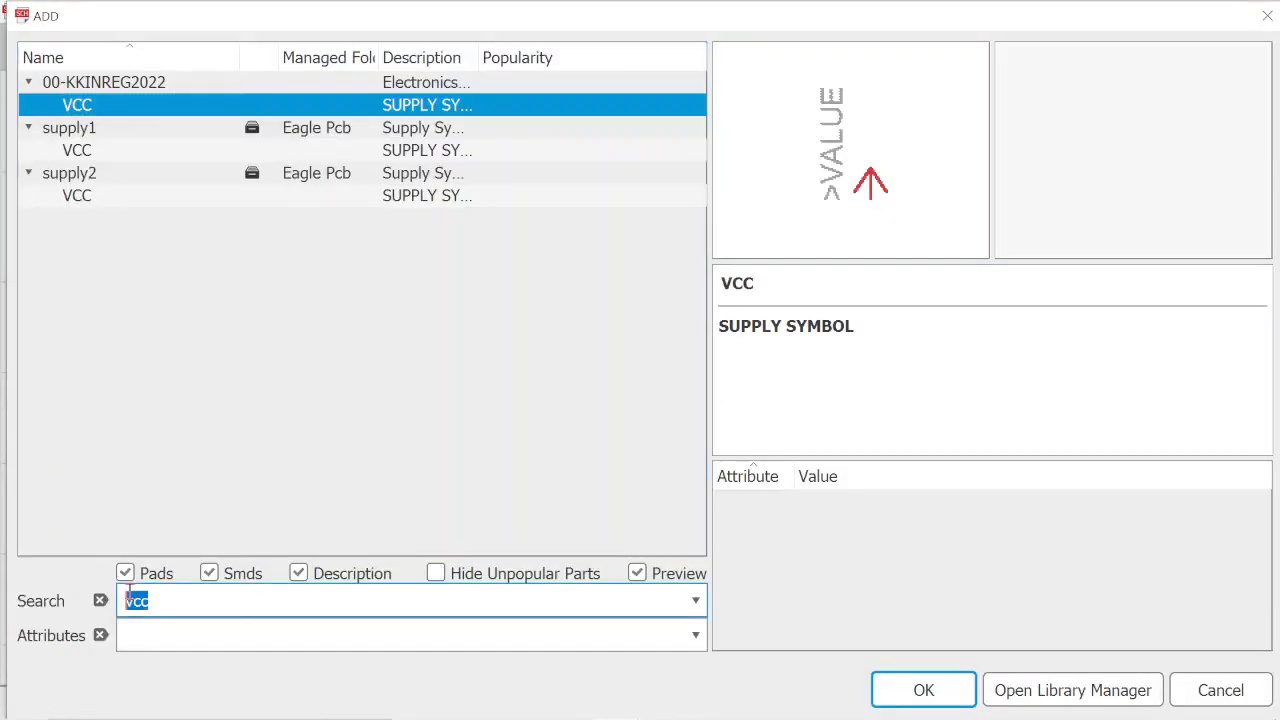
{"action": "type", "text": "gnd"}
{"action": "key", "text": "Return"}
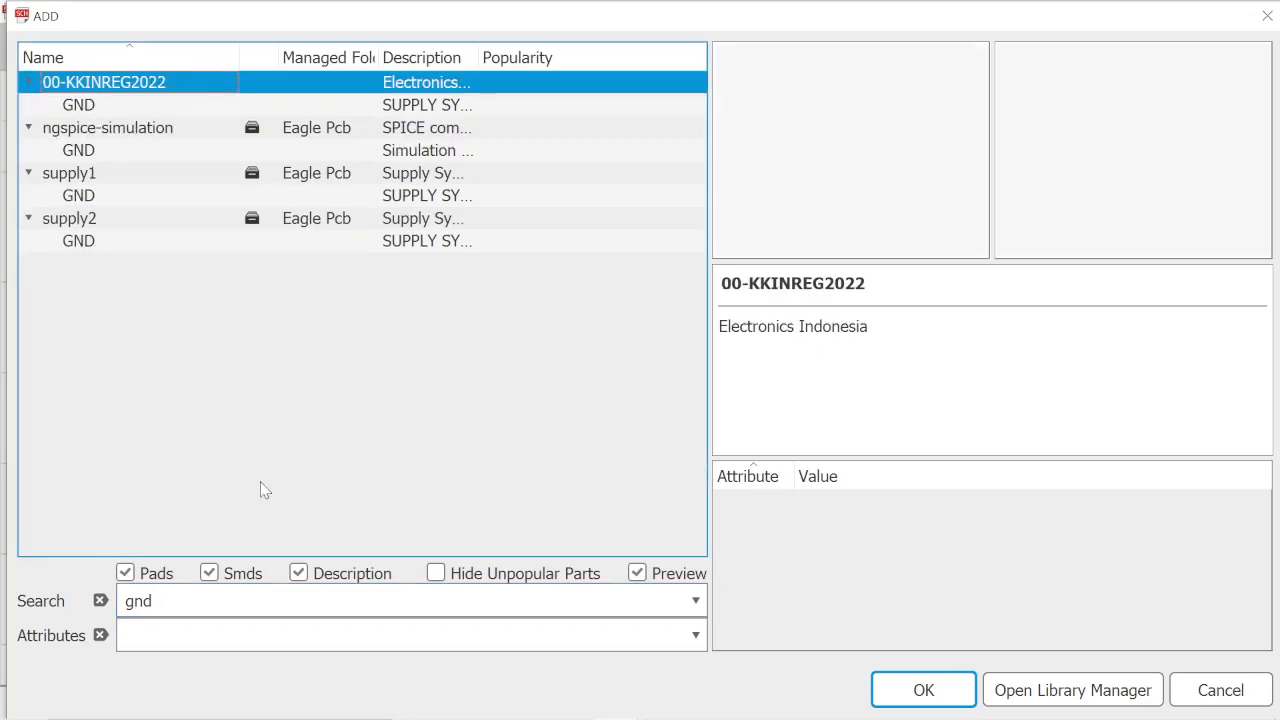
{"action": "key", "text": "Down"}
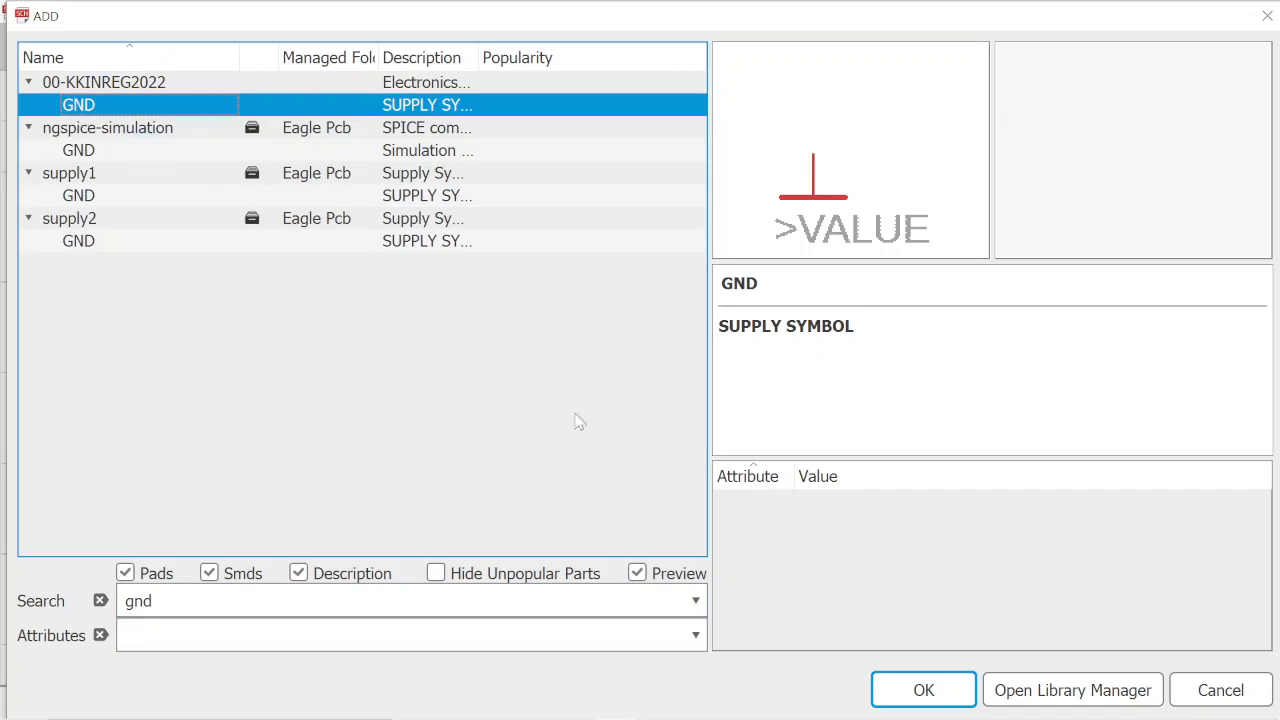
{"action": "left_click", "coordinate": [906, 688]}
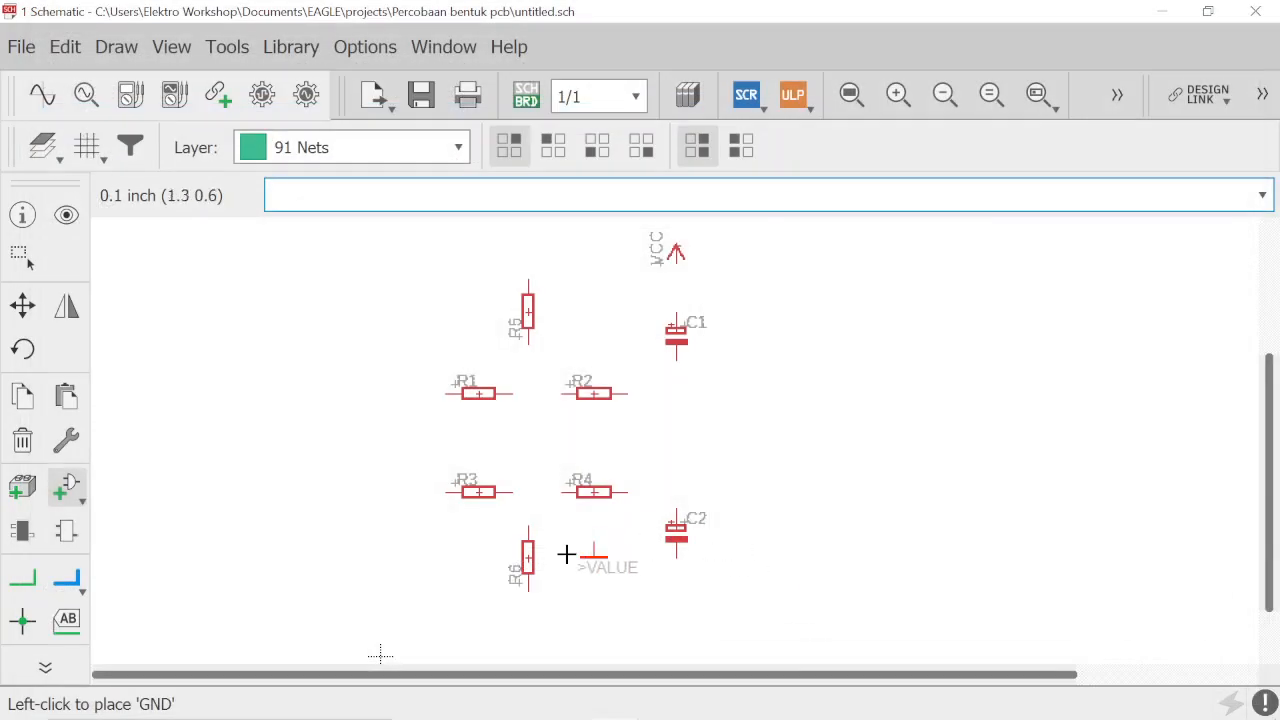
{"action": "scroll", "coordinate": [620, 607], "scroll_direction": "down", "scroll_amount": 1}
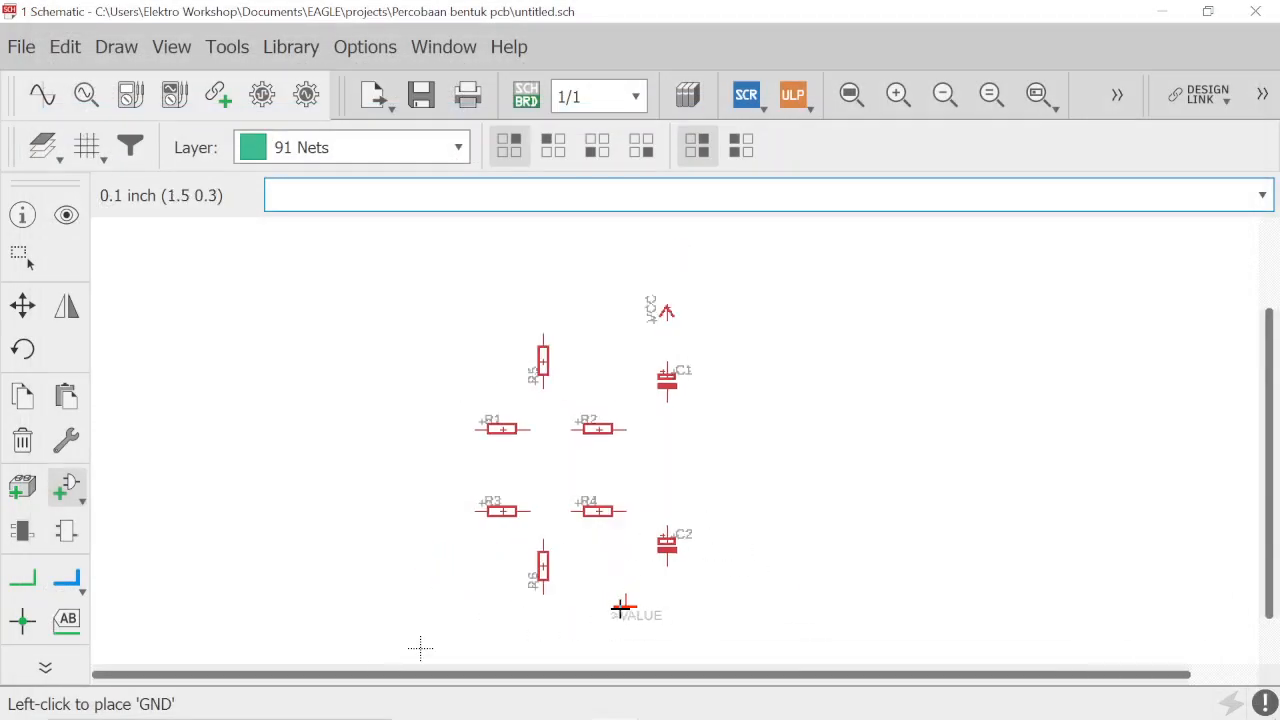
{"action": "scroll", "coordinate": [619, 607], "scroll_direction": "down", "scroll_amount": 2}
{"action": "scroll", "coordinate": [522, 644], "scroll_direction": "down", "scroll_amount": 1}
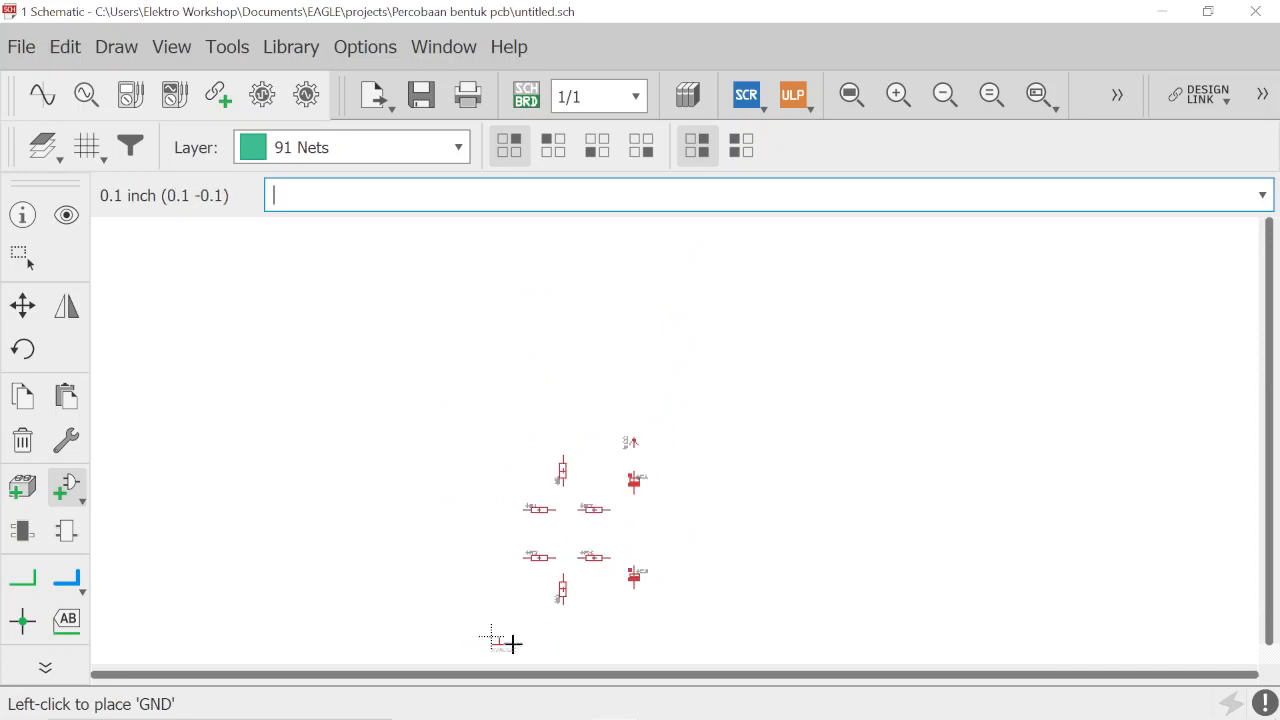
{"action": "scroll", "coordinate": [512, 644], "scroll_direction": "up", "scroll_amount": 3}
{"action": "left_click", "coordinate": [609, 593]}
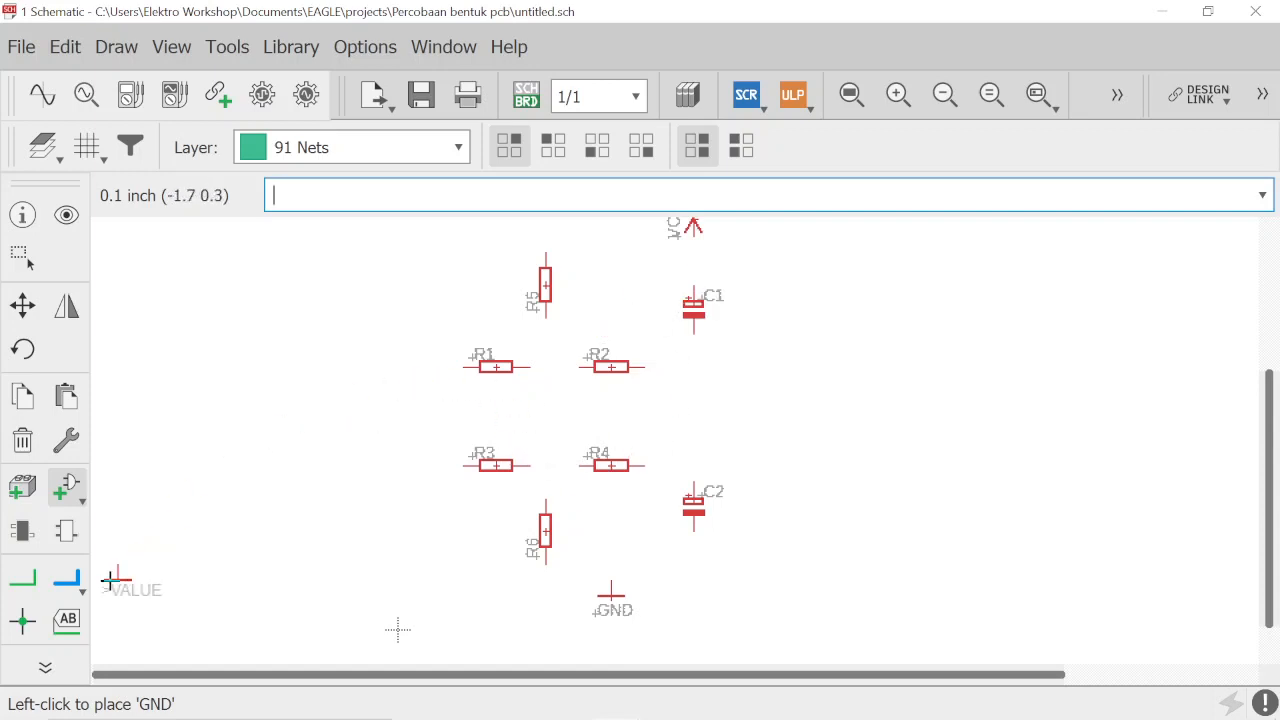
Step: Search the part libraries for wire pad and expand the wirepad library's WIREPAD entry to its variants
{"action": "left_click", "coordinate": [79, 505]}
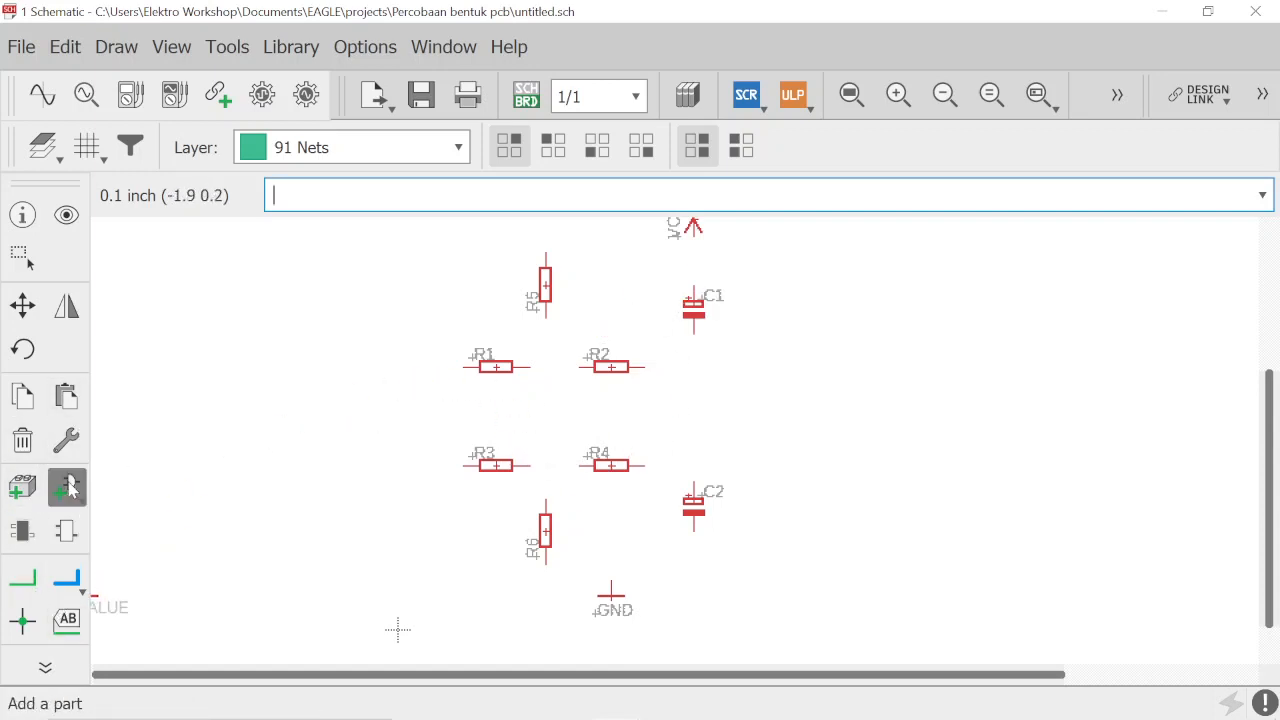
{"action": "left_click_drag", "start_coordinate": [173, 600], "coordinate": [49, 579]}
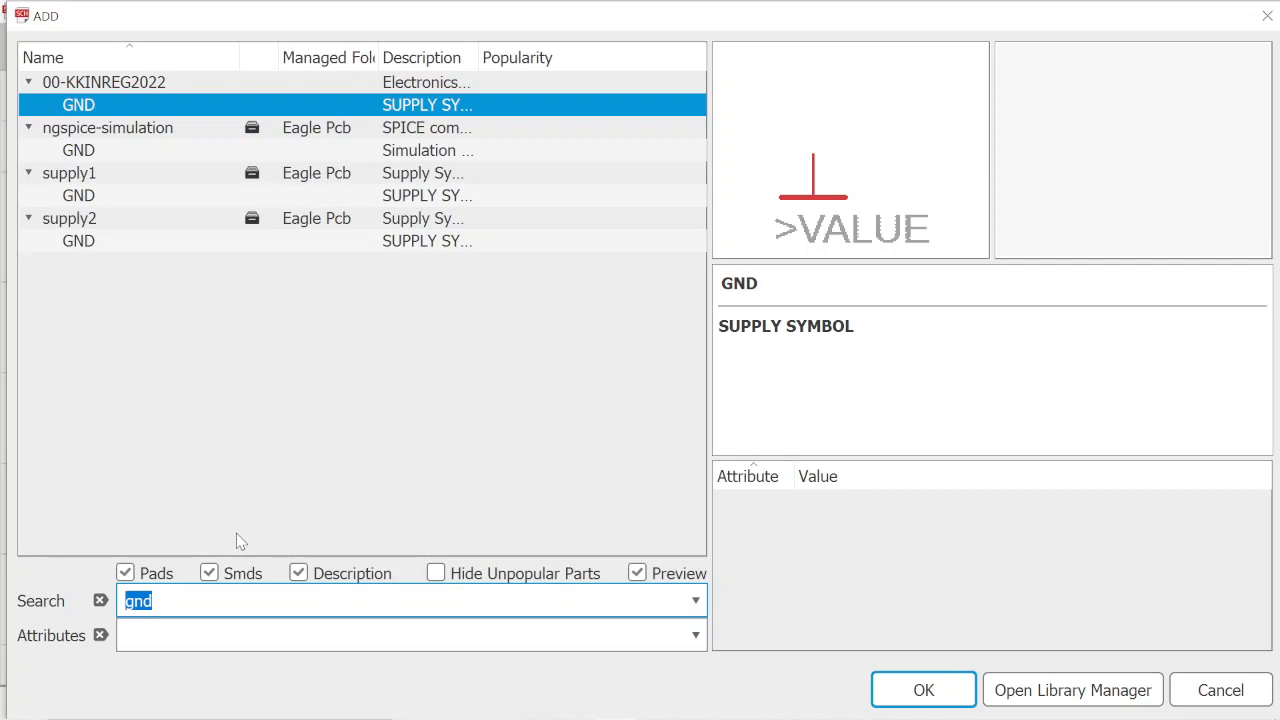
{"action": "type", "text": "wirepad"}
{"action": "key", "text": "Return"}
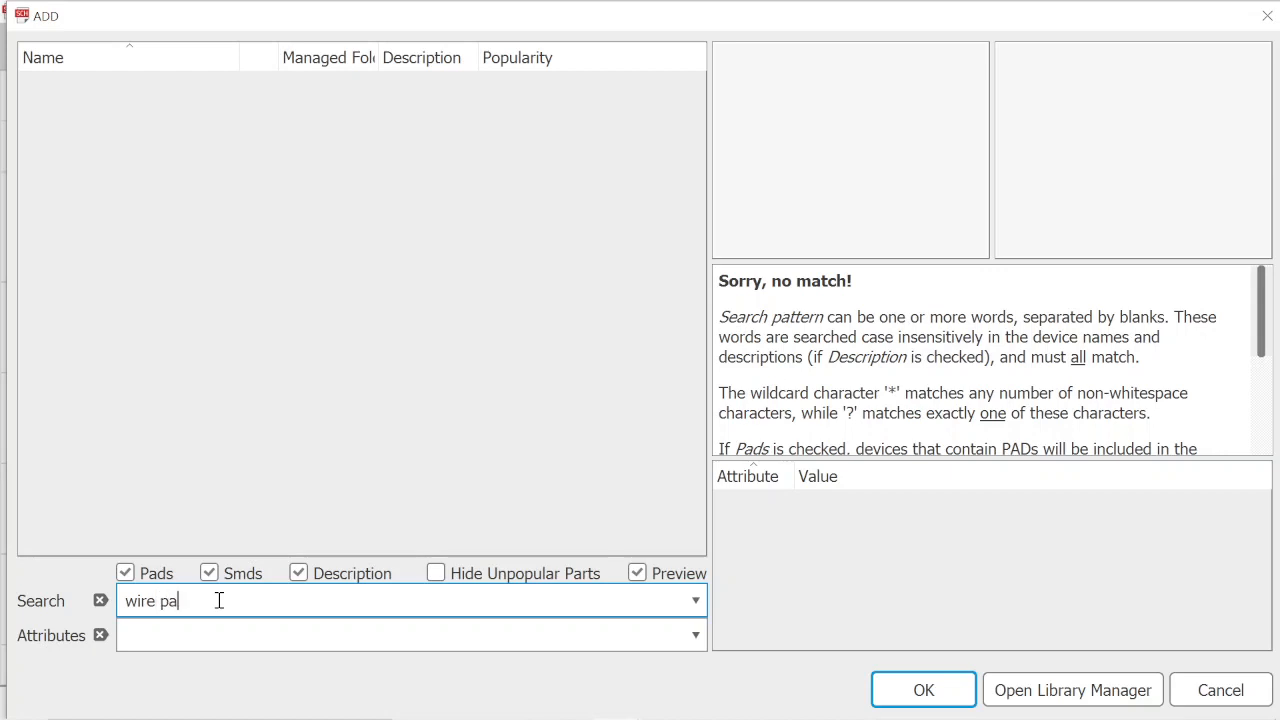
{"action": "key", "text": "Return"}
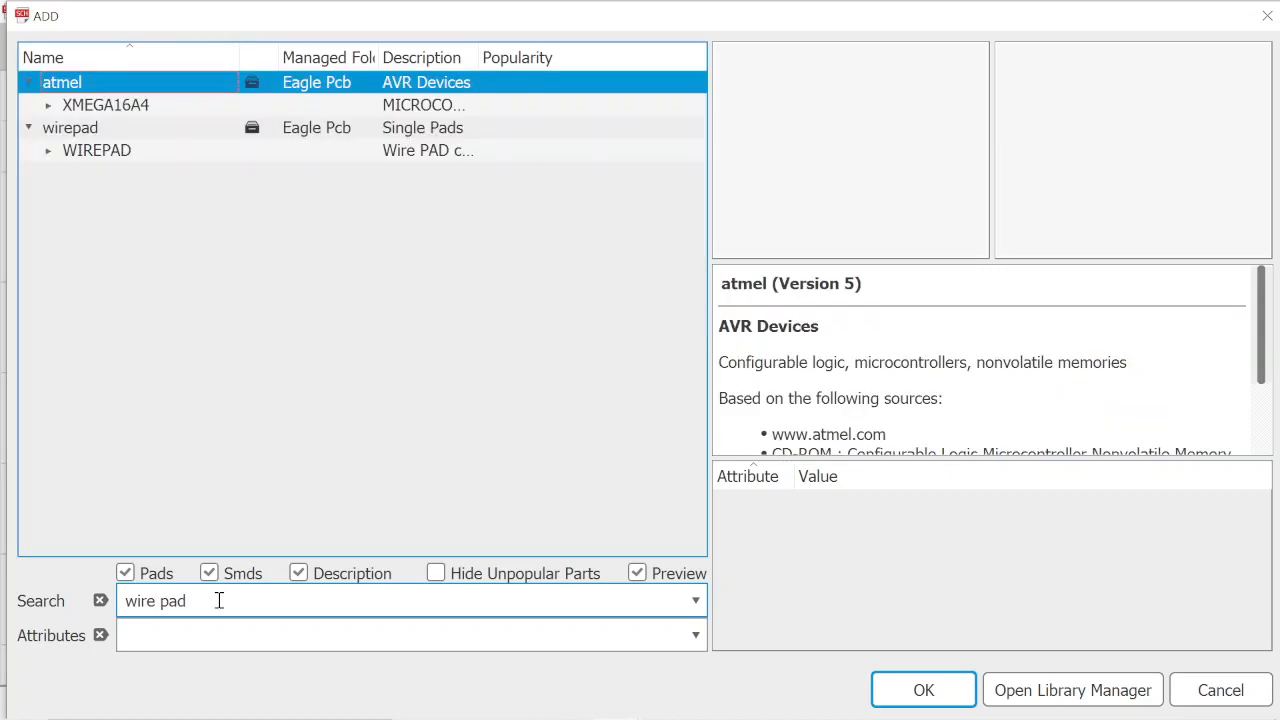
{"action": "left_click", "coordinate": [55, 150]}
{"action": "left_click", "coordinate": [124, 150]}
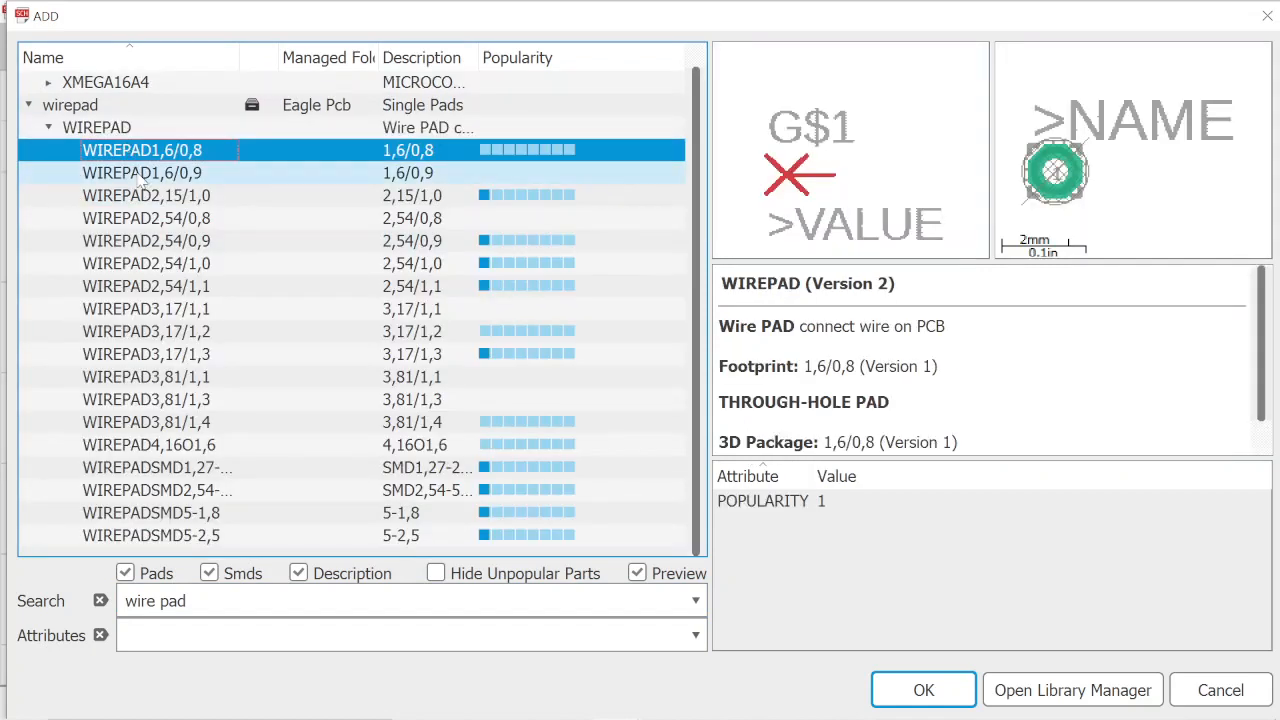
Step: Compare the footprint previews and descriptions of the smaller WIREPAD variants, from WIREPAD1,6/0,8 through WIREPAD2,54/0,9
{"action": "left_click", "coordinate": [150, 173]}
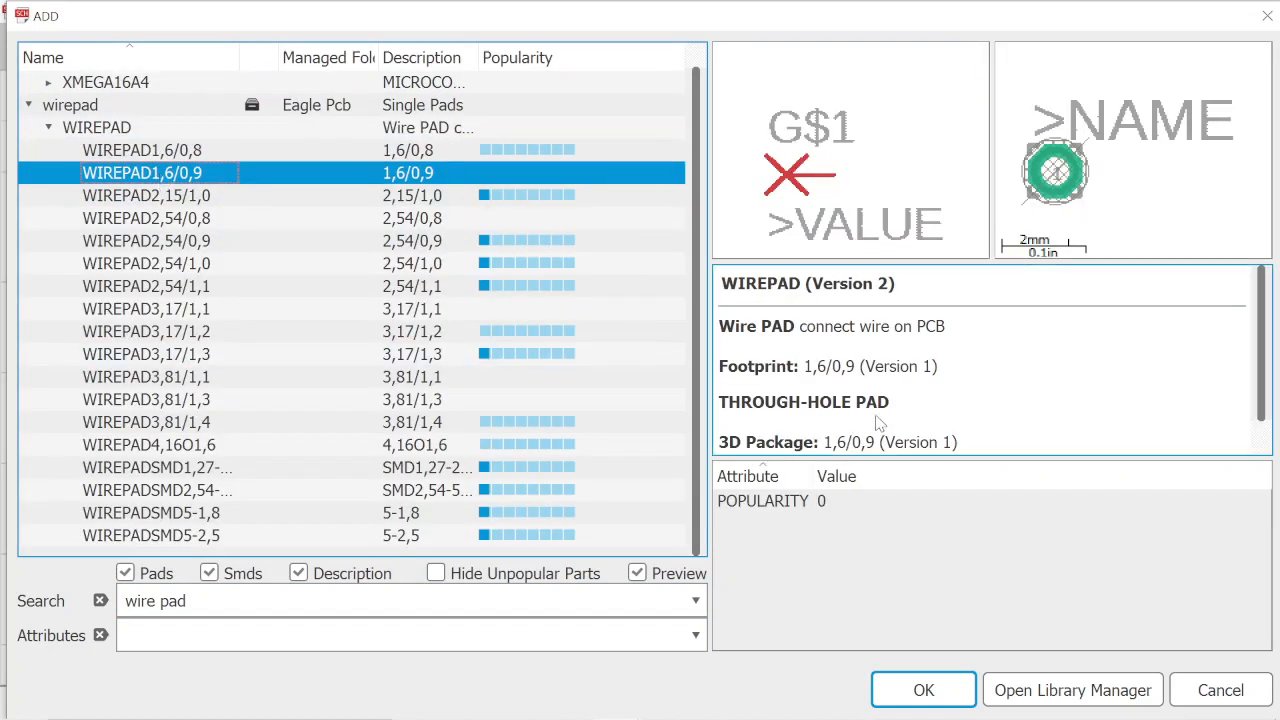
{"action": "scroll", "coordinate": [895, 402], "scroll_direction": "down", "scroll_amount": 1}
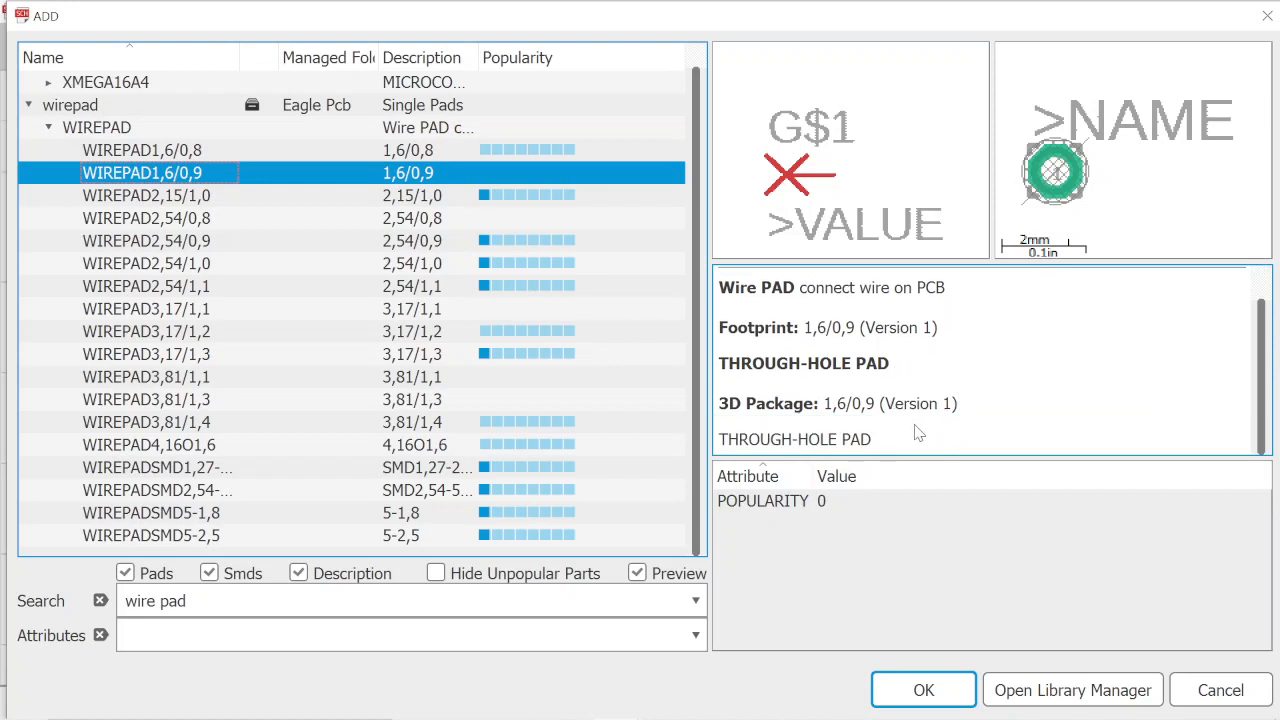
{"action": "scroll", "coordinate": [918, 432], "scroll_direction": "up", "scroll_amount": 1}
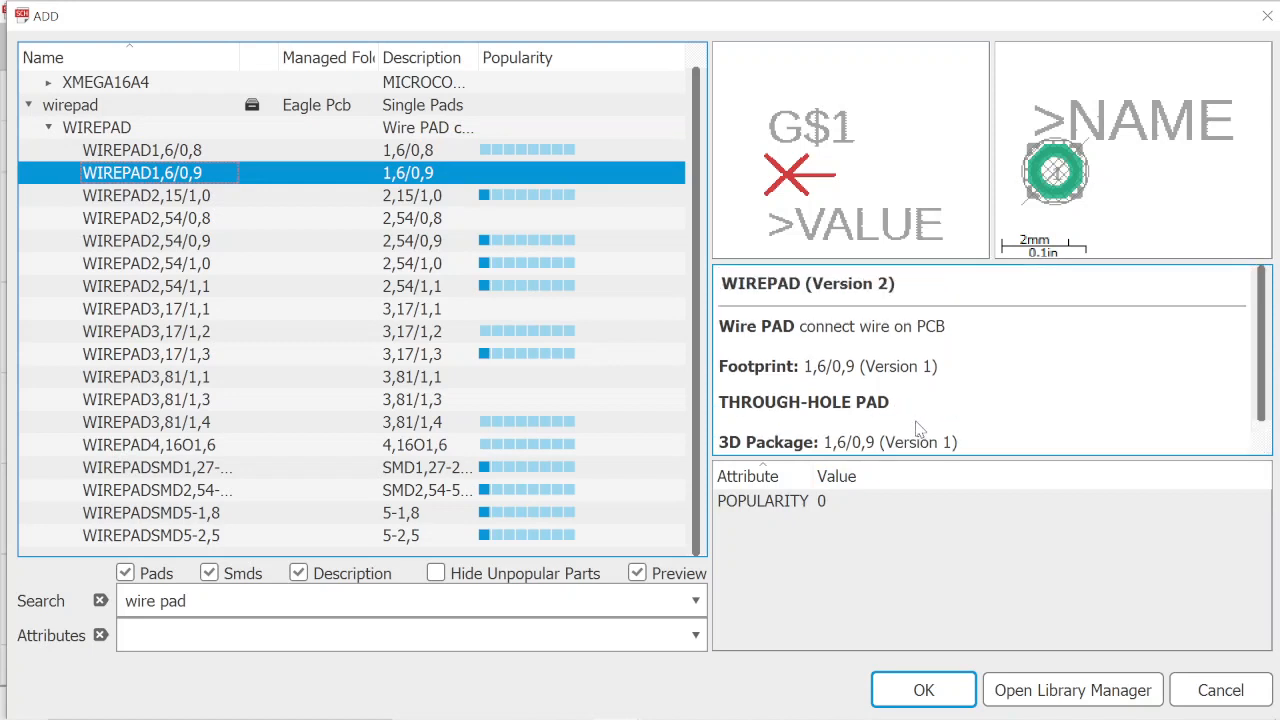
{"action": "left_click", "coordinate": [205, 150]}
{"action": "left_click", "coordinate": [200, 195]}
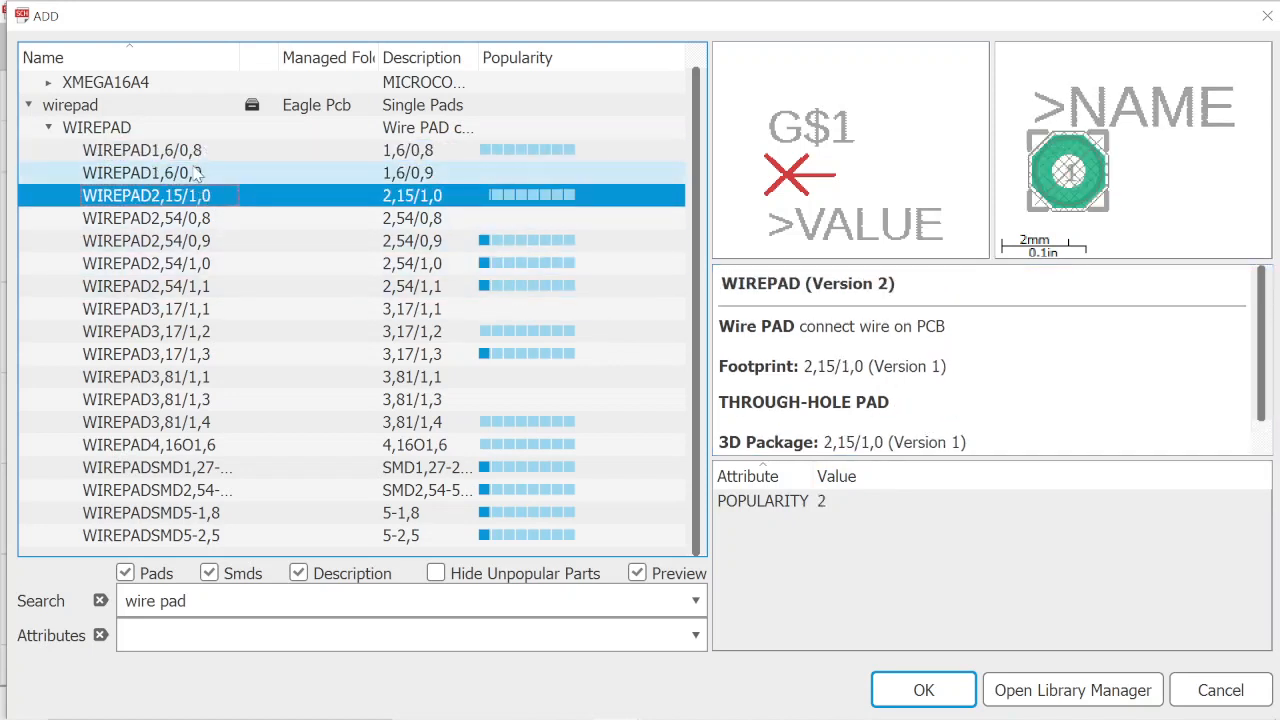
{"action": "left_click", "coordinate": [201, 150]}
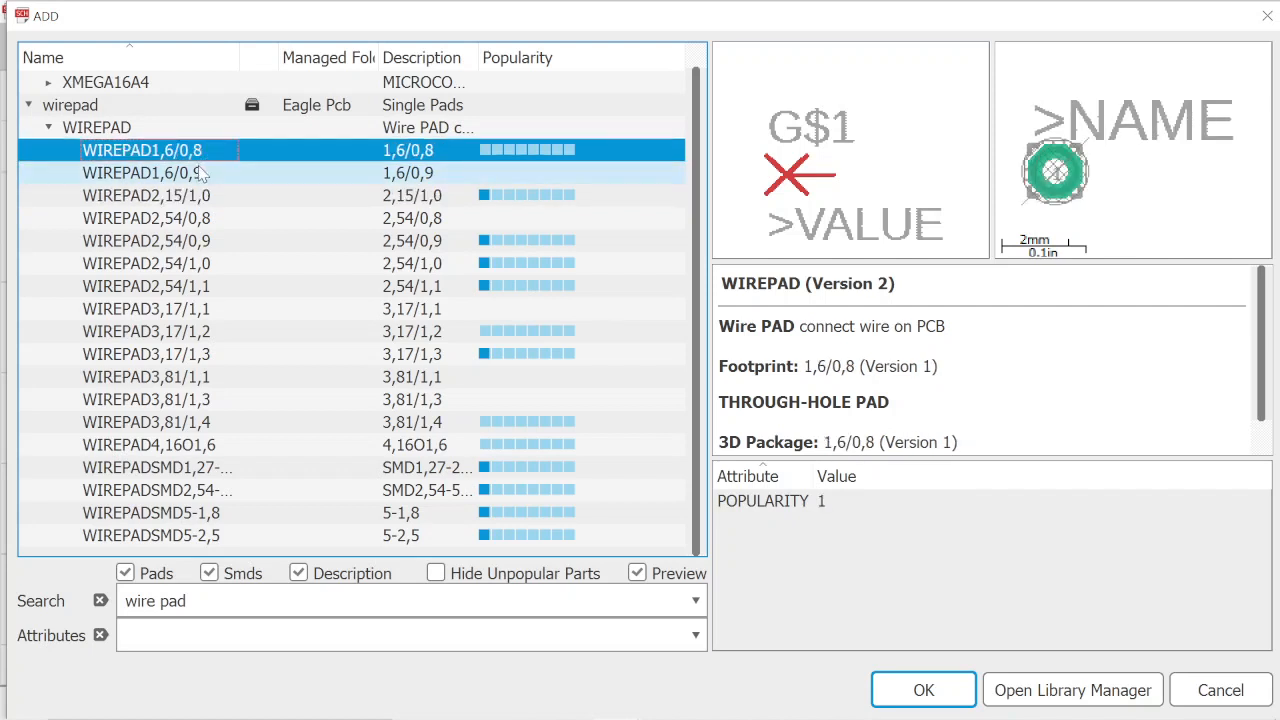
{"action": "left_click", "coordinate": [201, 172]}
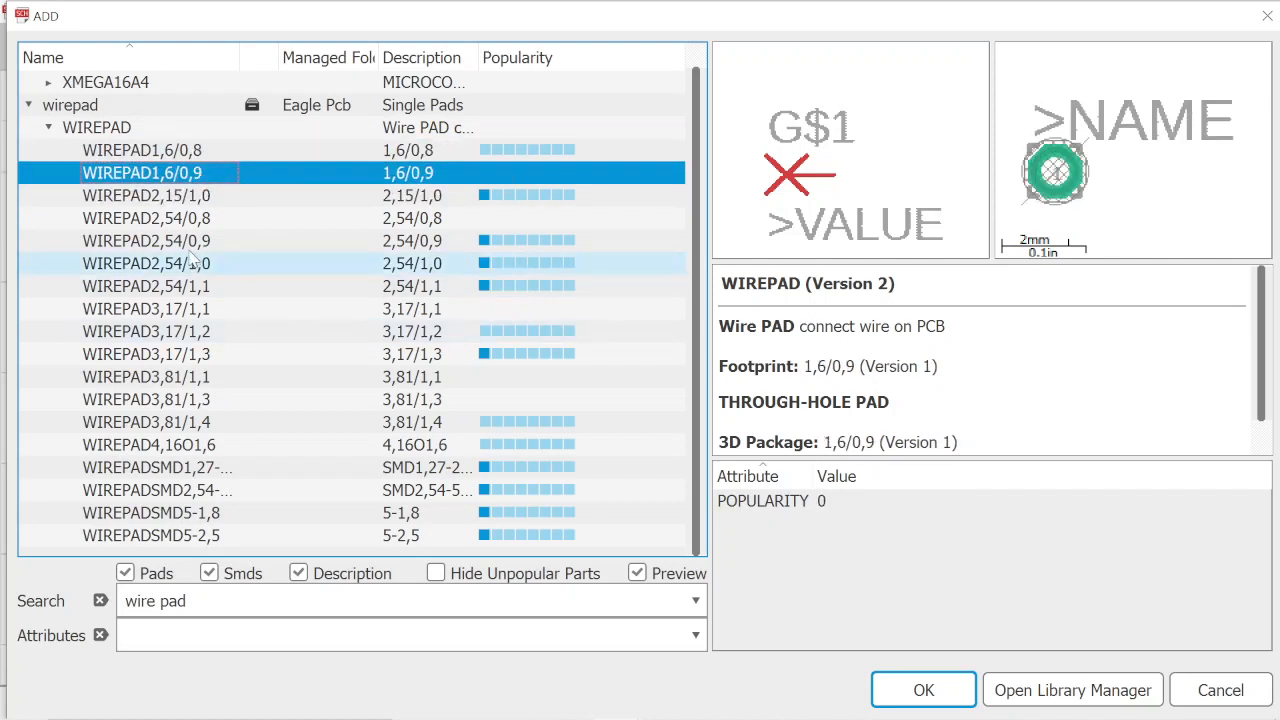
{"action": "left_click", "coordinate": [193, 241]}
Step: Add two WIREPAD1,6/0,8 pads rotated 180°, one between VCC and C1 on their right side and one right of GND
{"action": "left_click", "coordinate": [190, 156]}
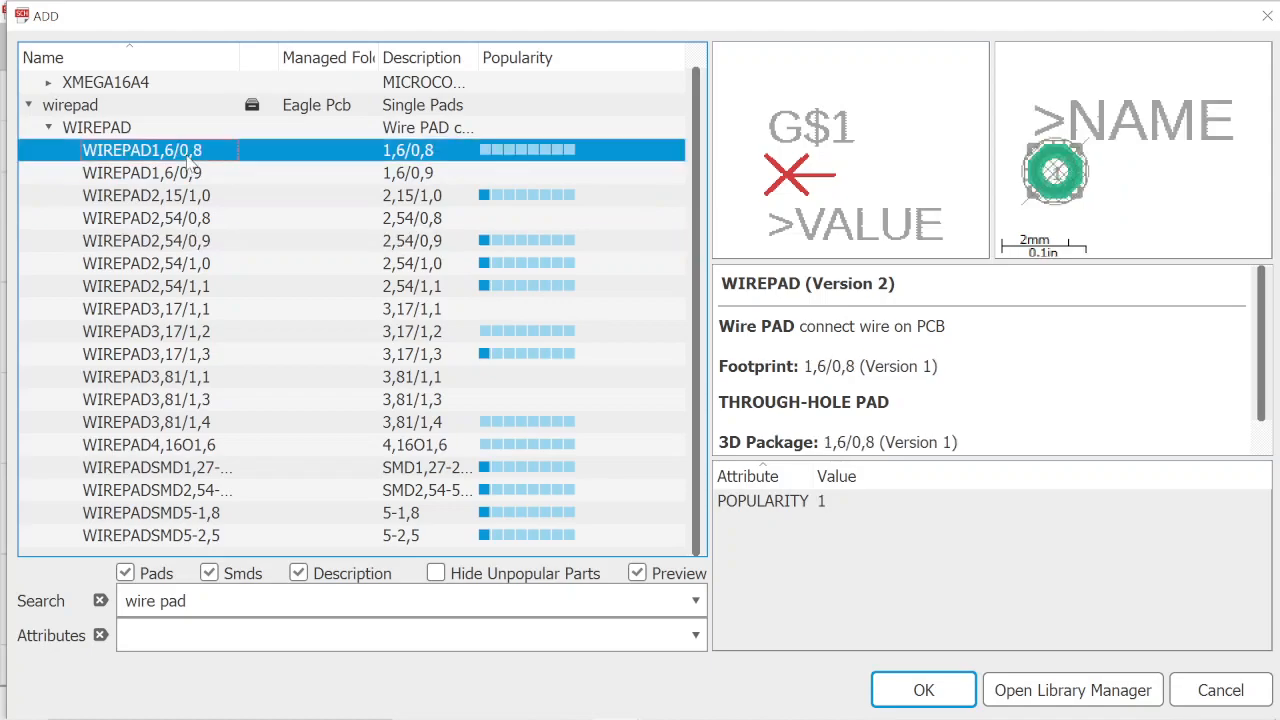
{"action": "left_click", "coordinate": [921, 689]}
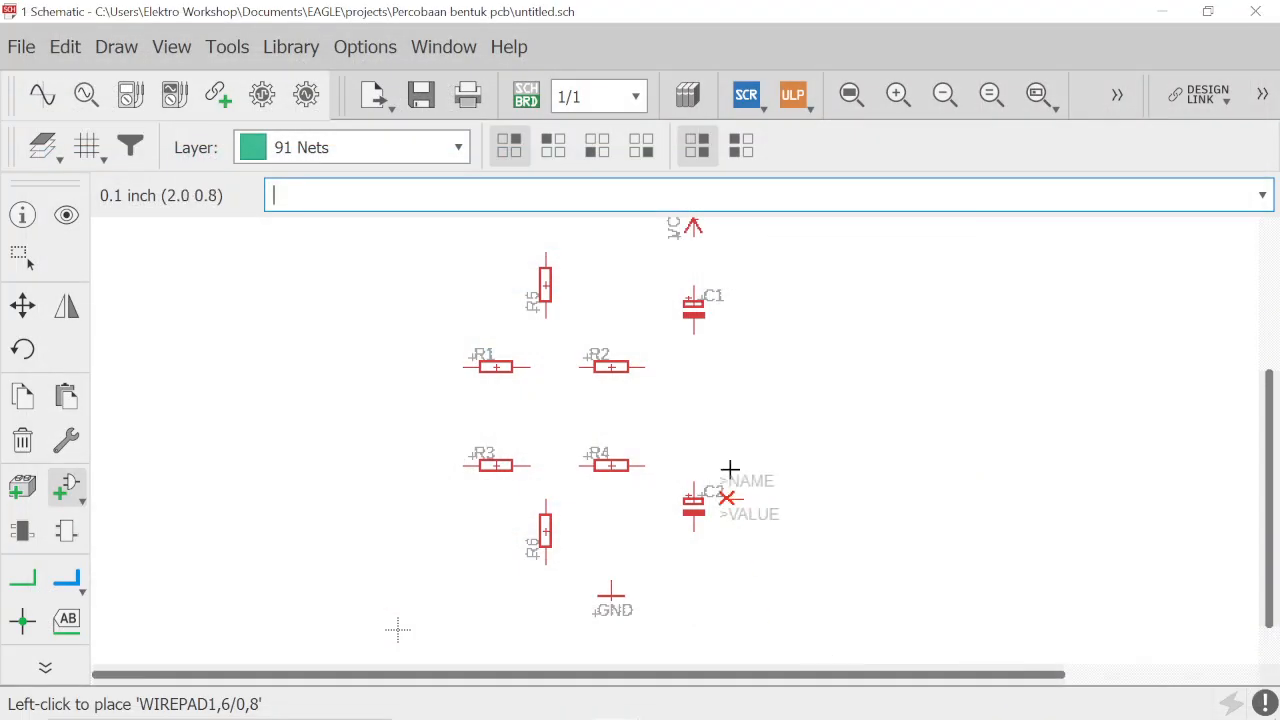
{"action": "right_click", "coordinate": [714, 264]}
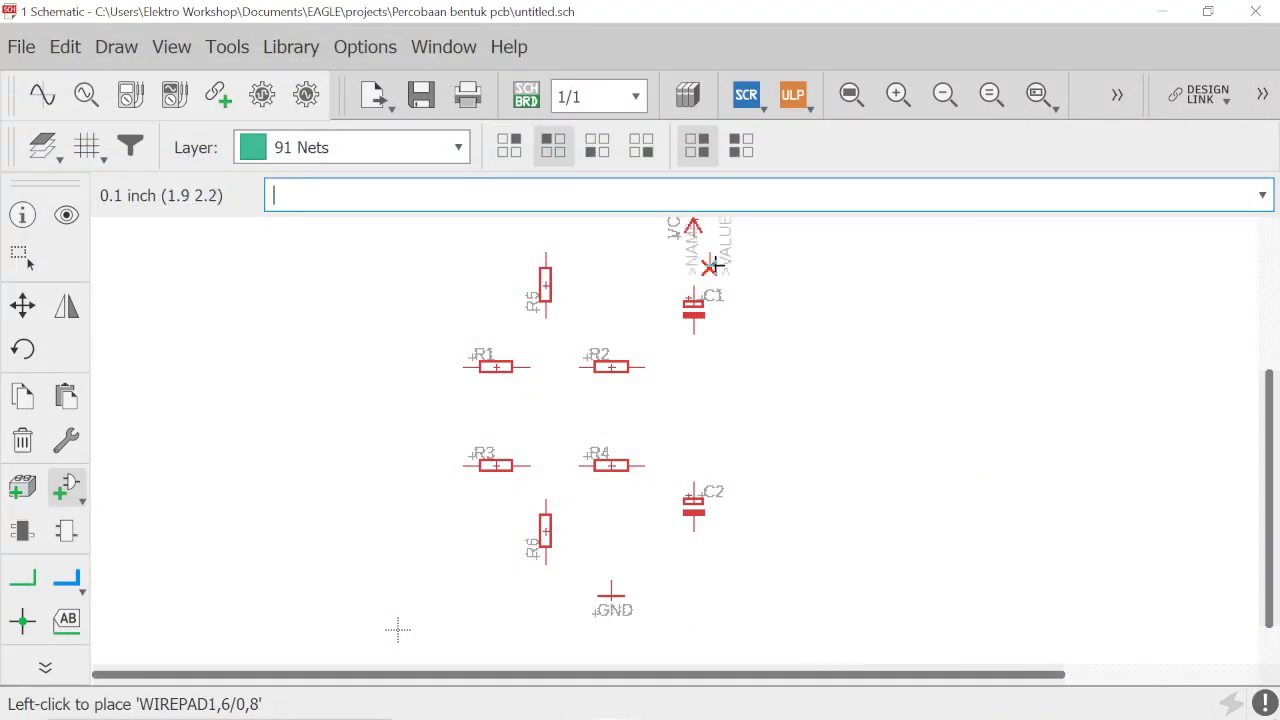
{"action": "right_click", "coordinate": [711, 250]}
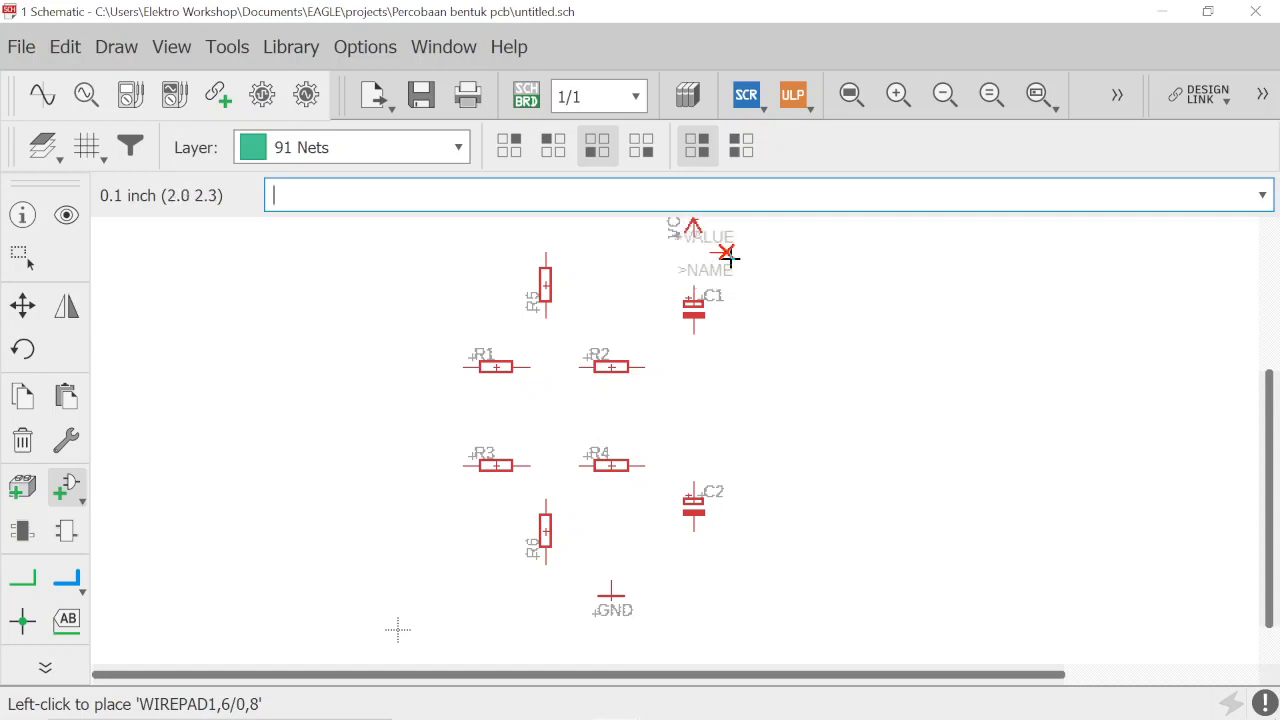
{"action": "left_click", "coordinate": [741, 251]}
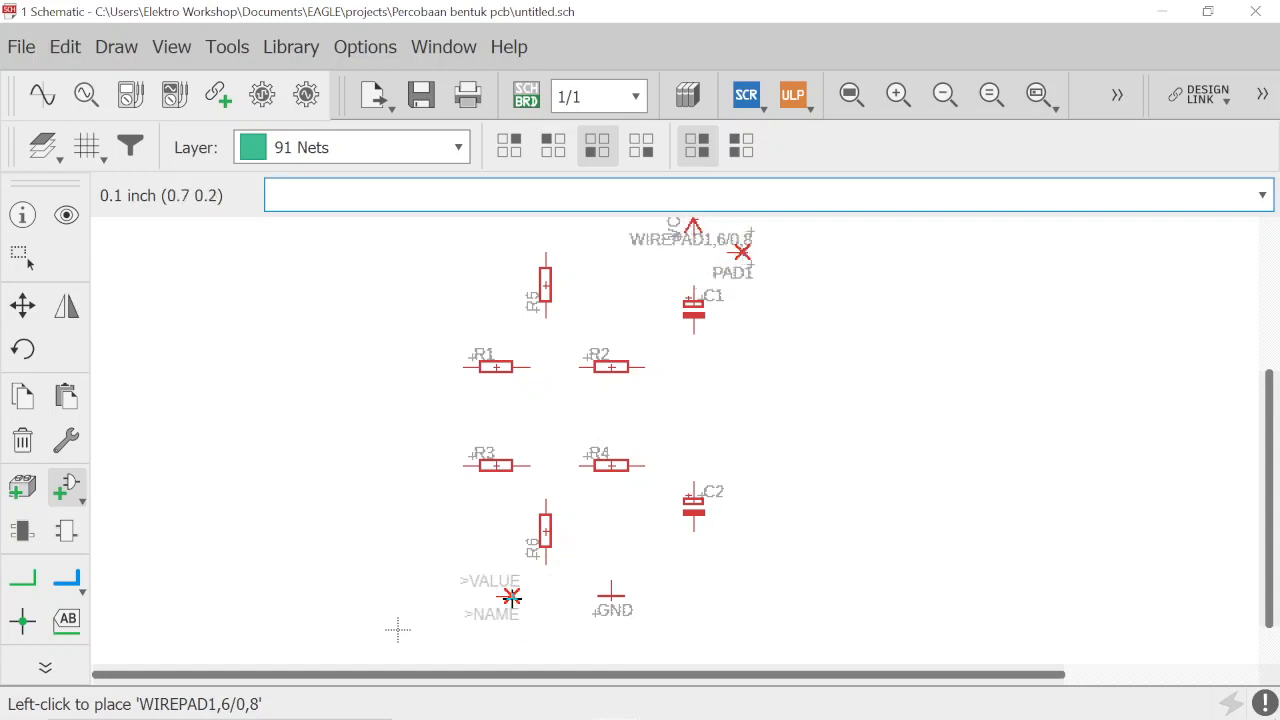
{"action": "left_click", "coordinate": [659, 595]}
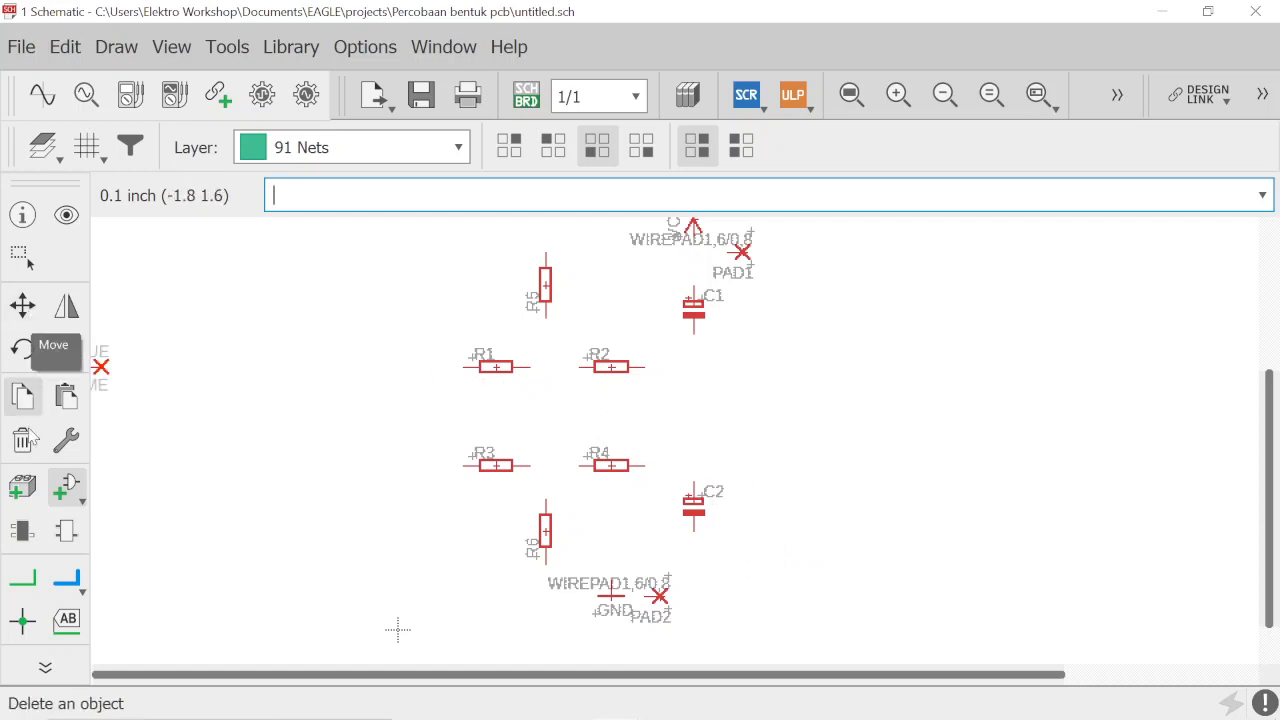
Step: Draw horizontal net wires joining R1 to R2 and R3 to R4, plus a vertical net from R5 down to R6 crossing both
{"action": "left_click", "coordinate": [23, 585]}
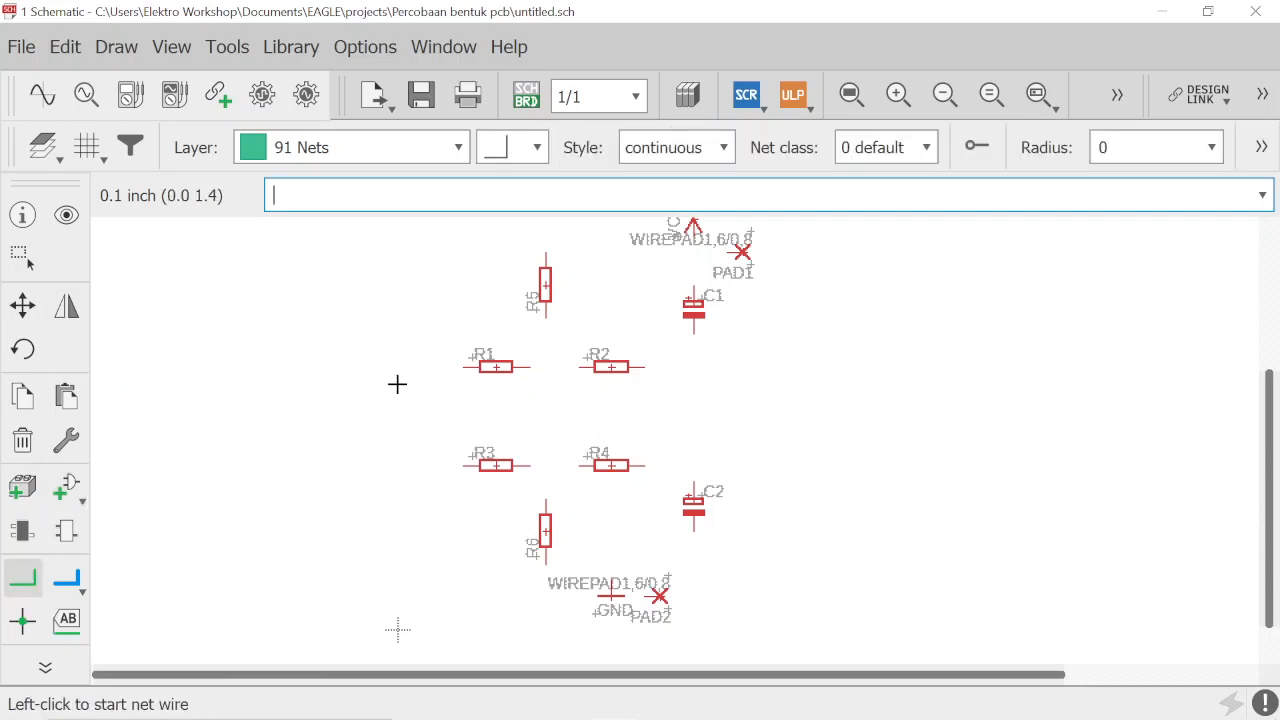
{"action": "left_click", "coordinate": [534, 368]}
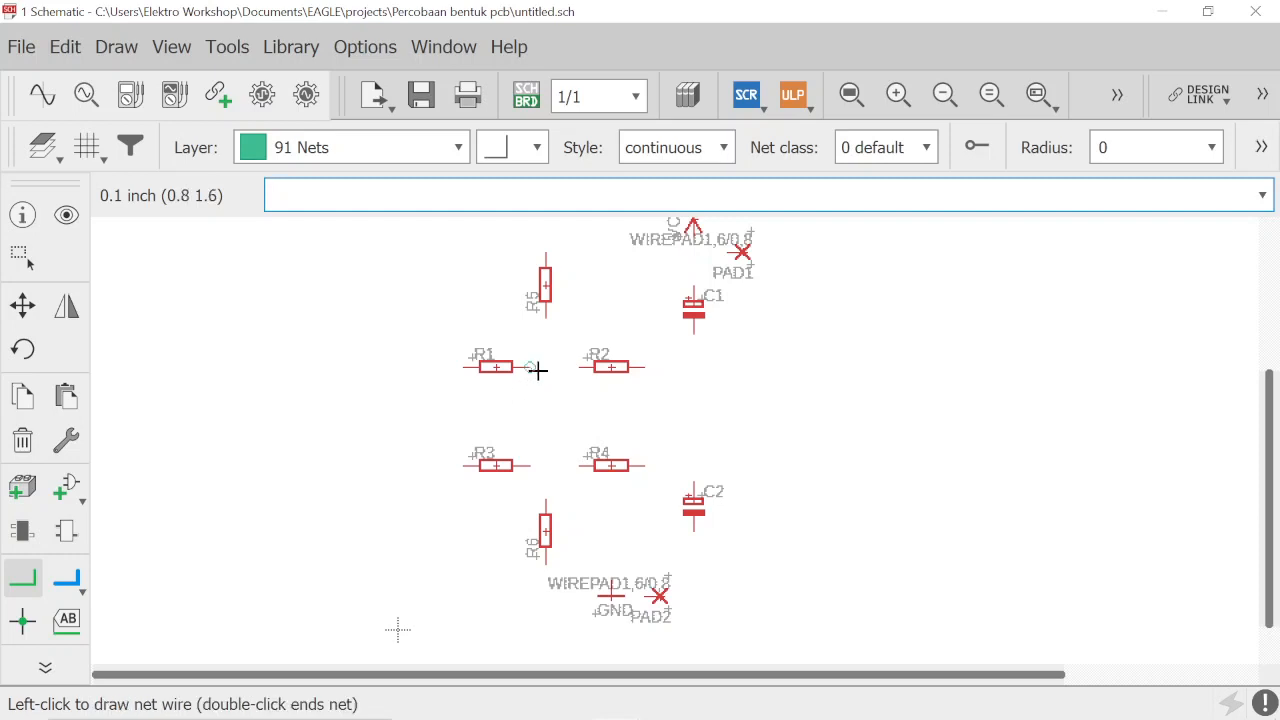
{"action": "left_click", "coordinate": [590, 368]}
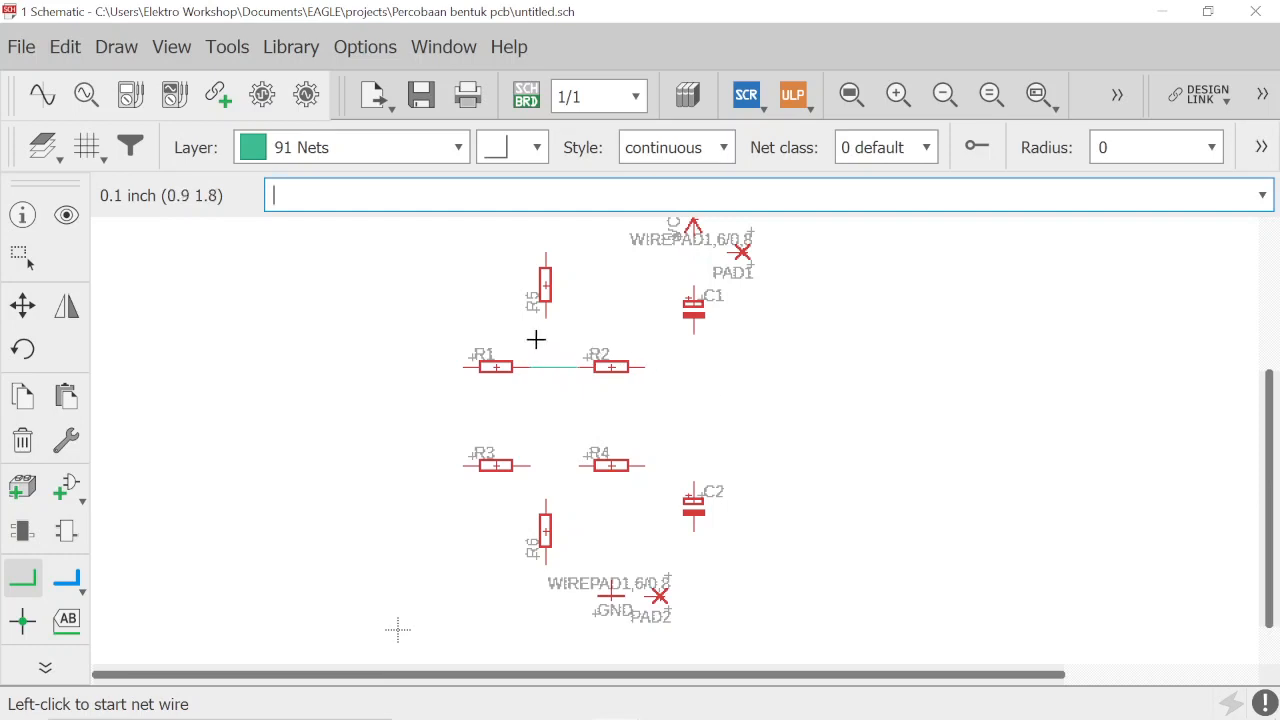
{"action": "left_click", "coordinate": [531, 465]}
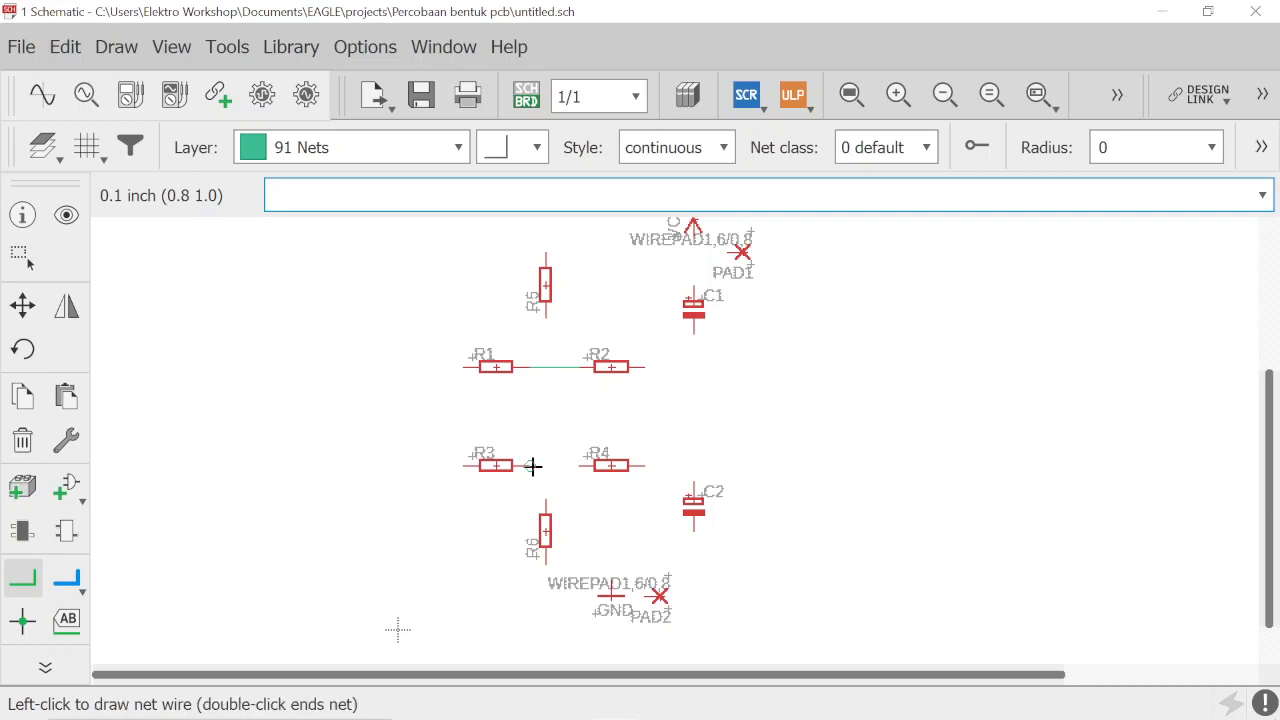
{"action": "left_click", "coordinate": [583, 463]}
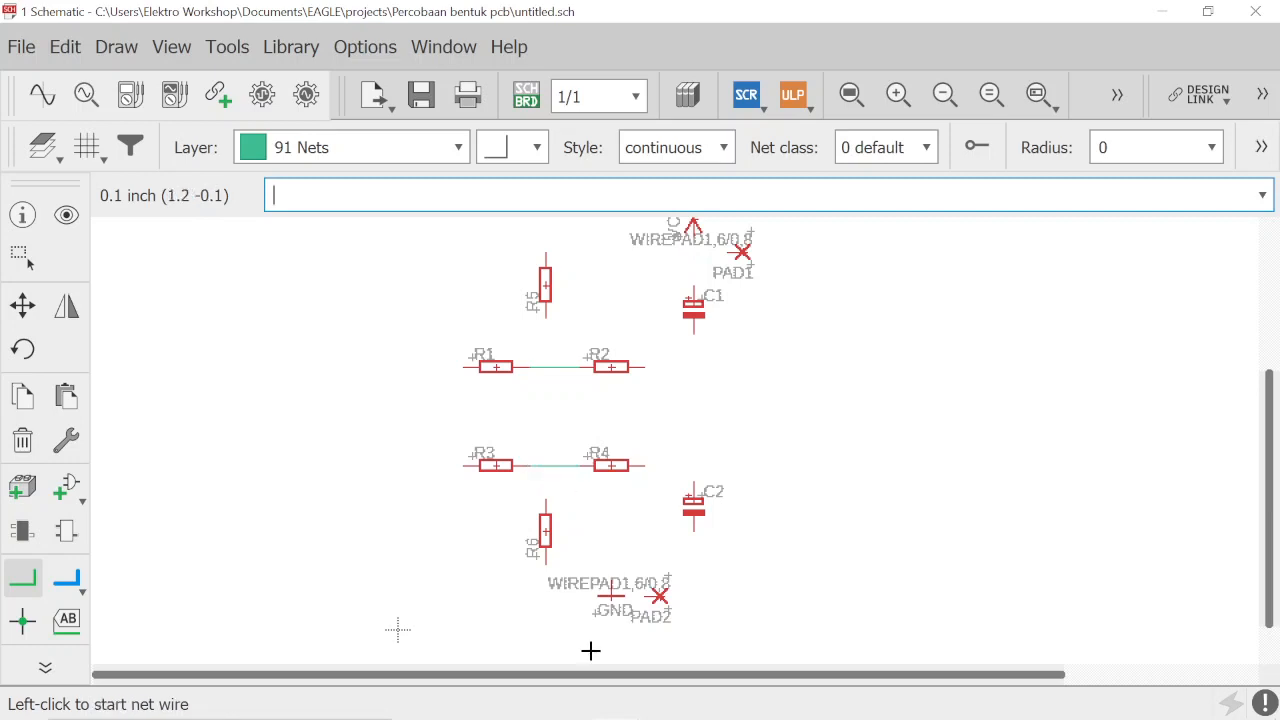
{"action": "left_click", "coordinate": [543, 317]}
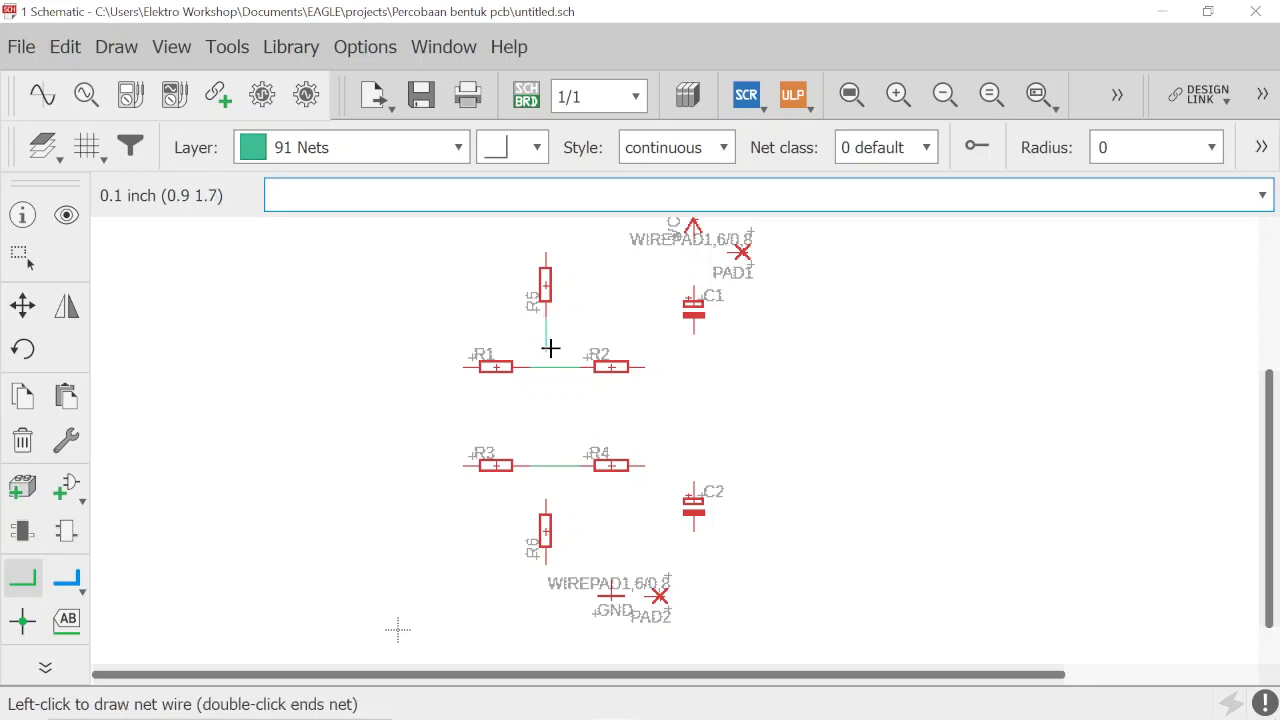
{"action": "left_click", "coordinate": [546, 501]}
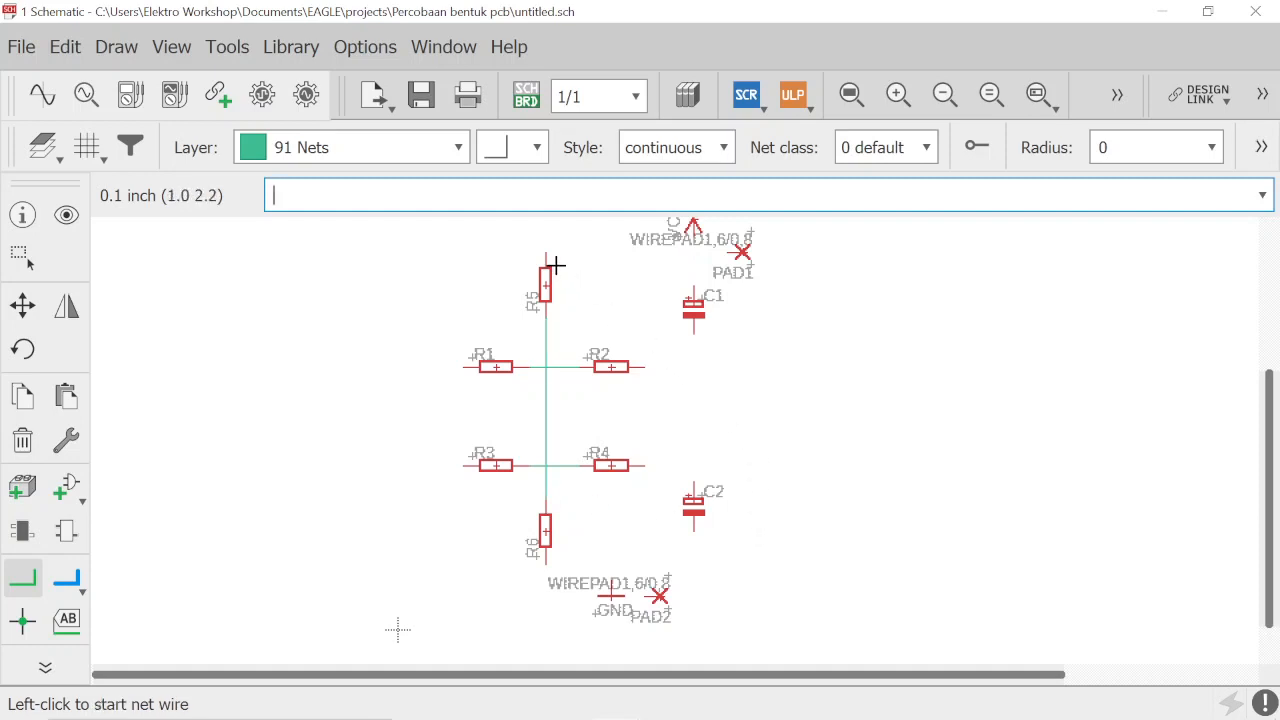
Step: Draw nets joining C1's lower pin to C2's upper pin, with R2's and R4's right ends connected to that vertical net
{"action": "left_click", "coordinate": [645, 366]}
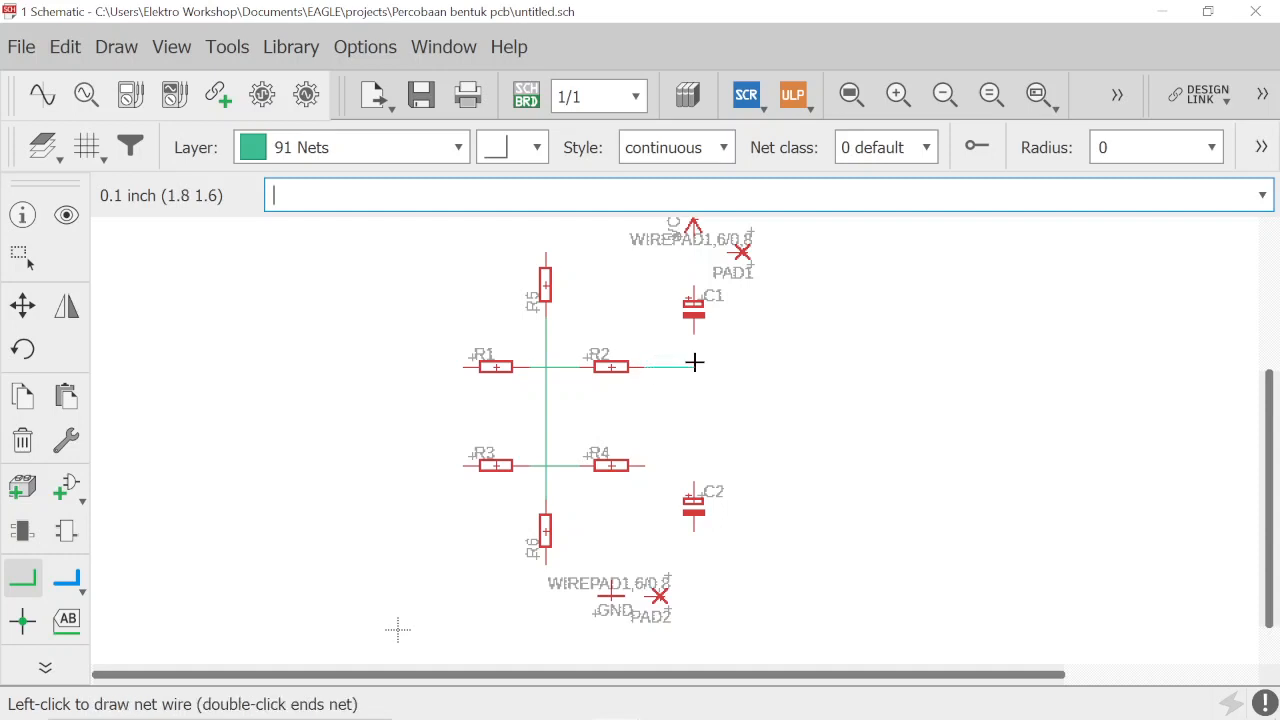
{"action": "left_click", "coordinate": [695, 362]}
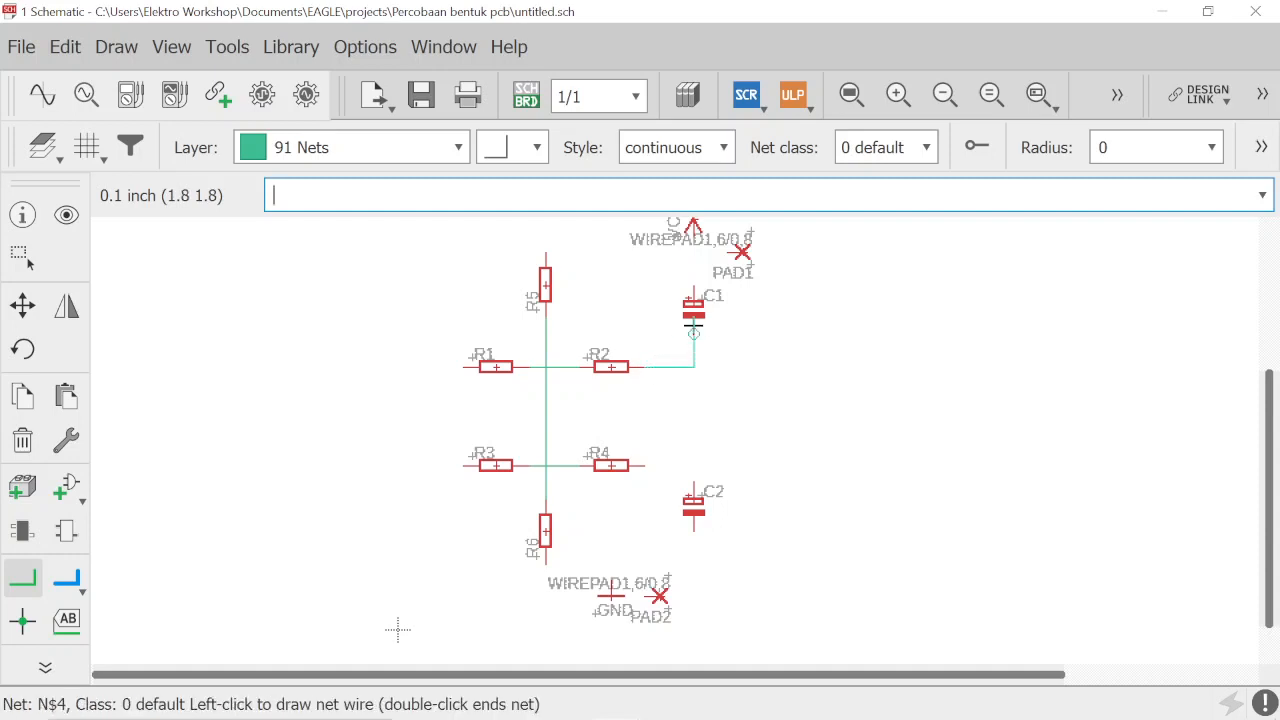
{"action": "left_click", "coordinate": [694, 328]}
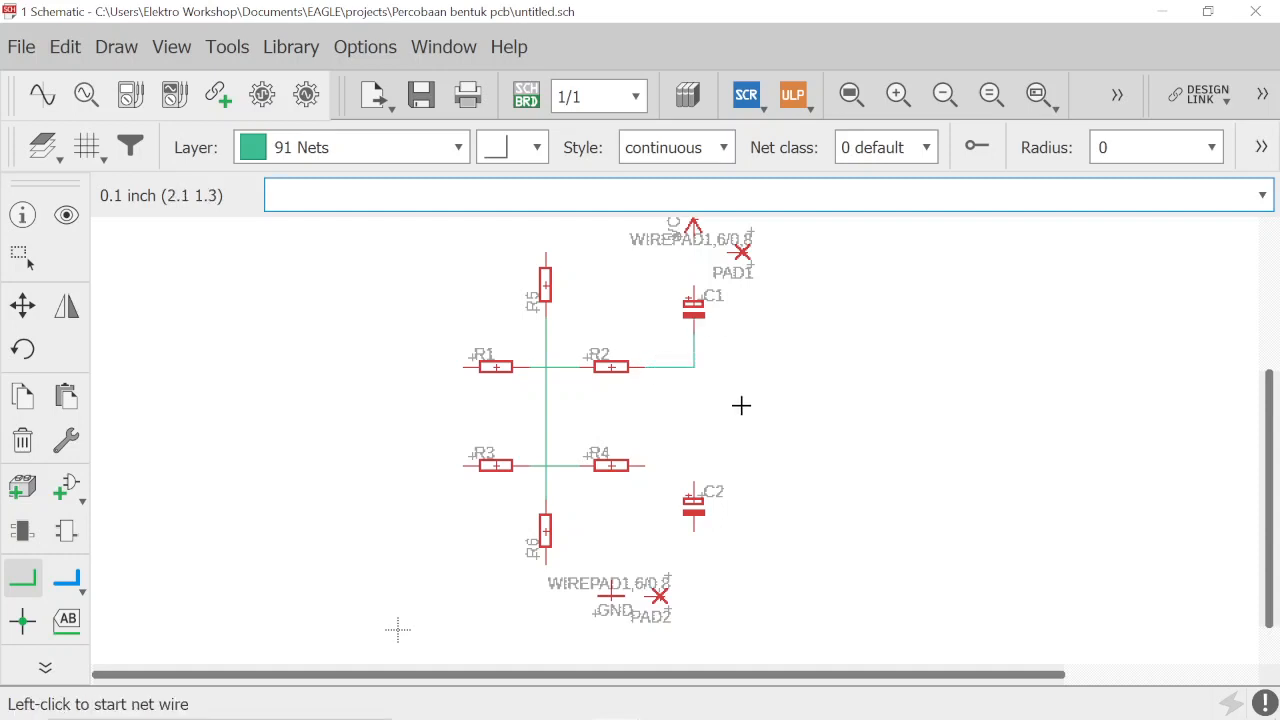
{"action": "left_click", "coordinate": [693, 484]}
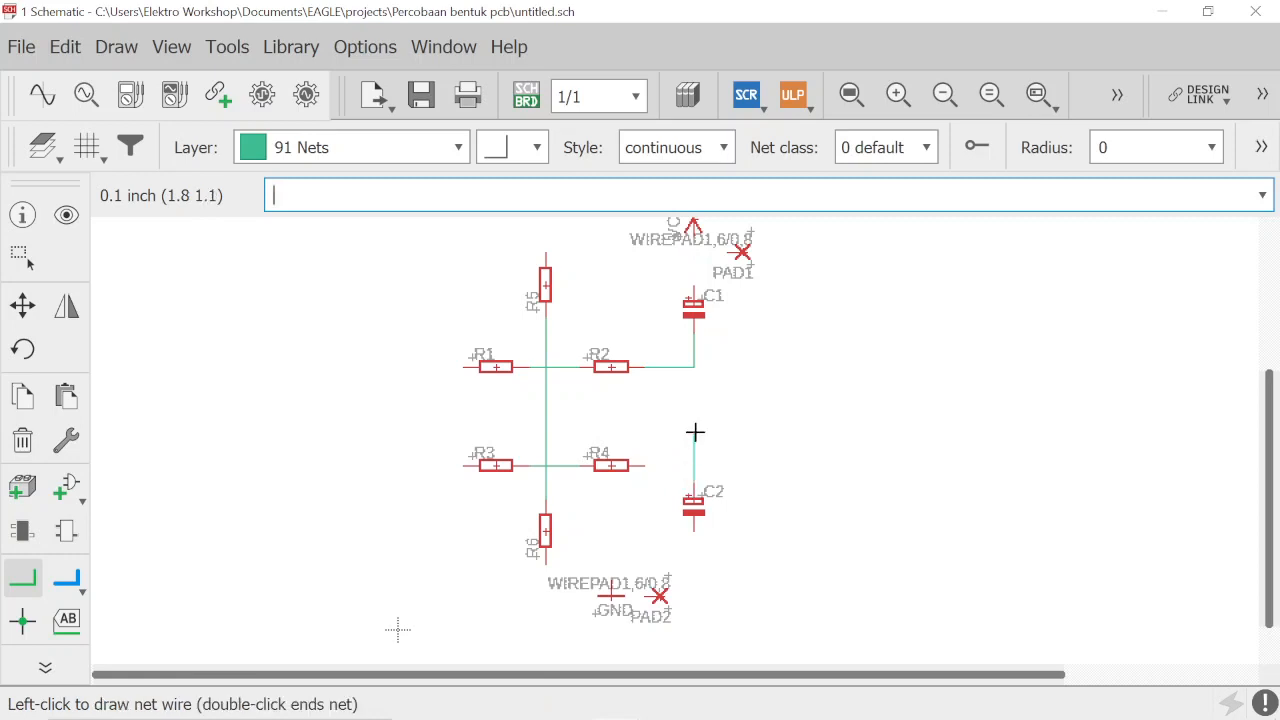
{"action": "left_click", "coordinate": [694, 366]}
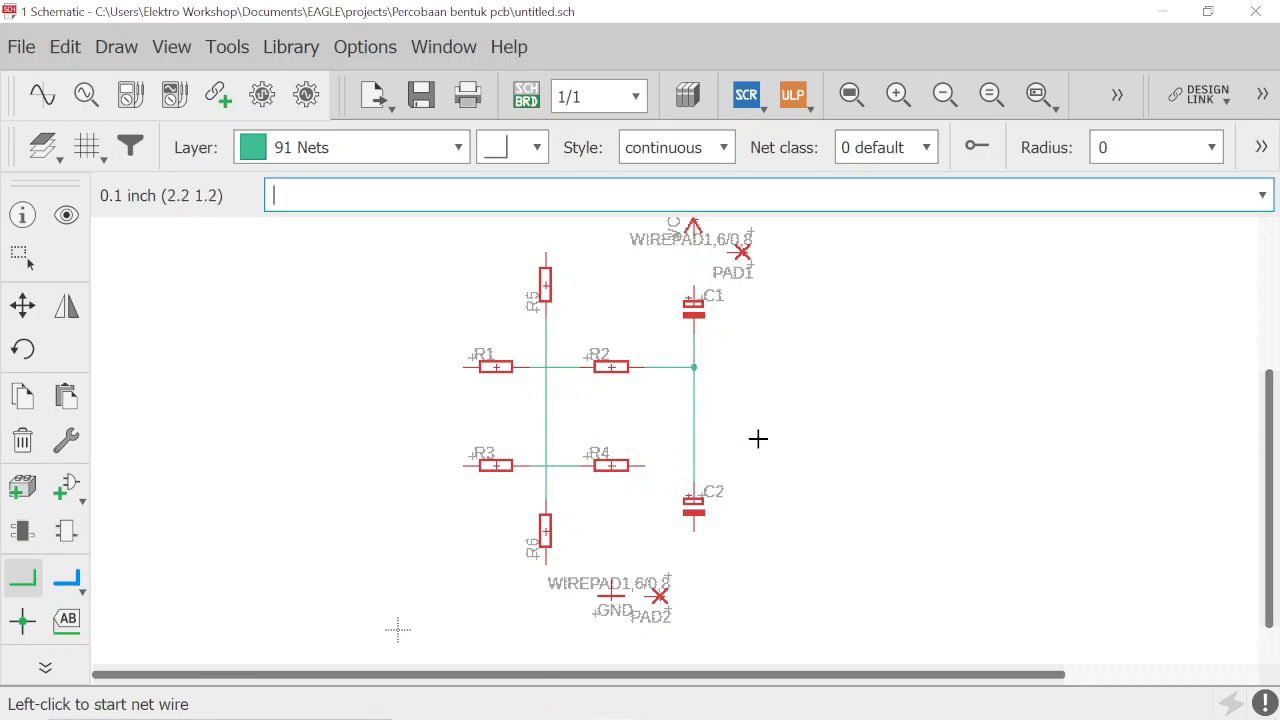
{"action": "left_click", "coordinate": [647, 464]}
{"action": "left_click", "coordinate": [693, 464]}
Step: Wire R6's lower end to GND, and connect both C1's upper pin and R5's upper end to VCC
{"action": "left_click", "coordinate": [546, 561]}
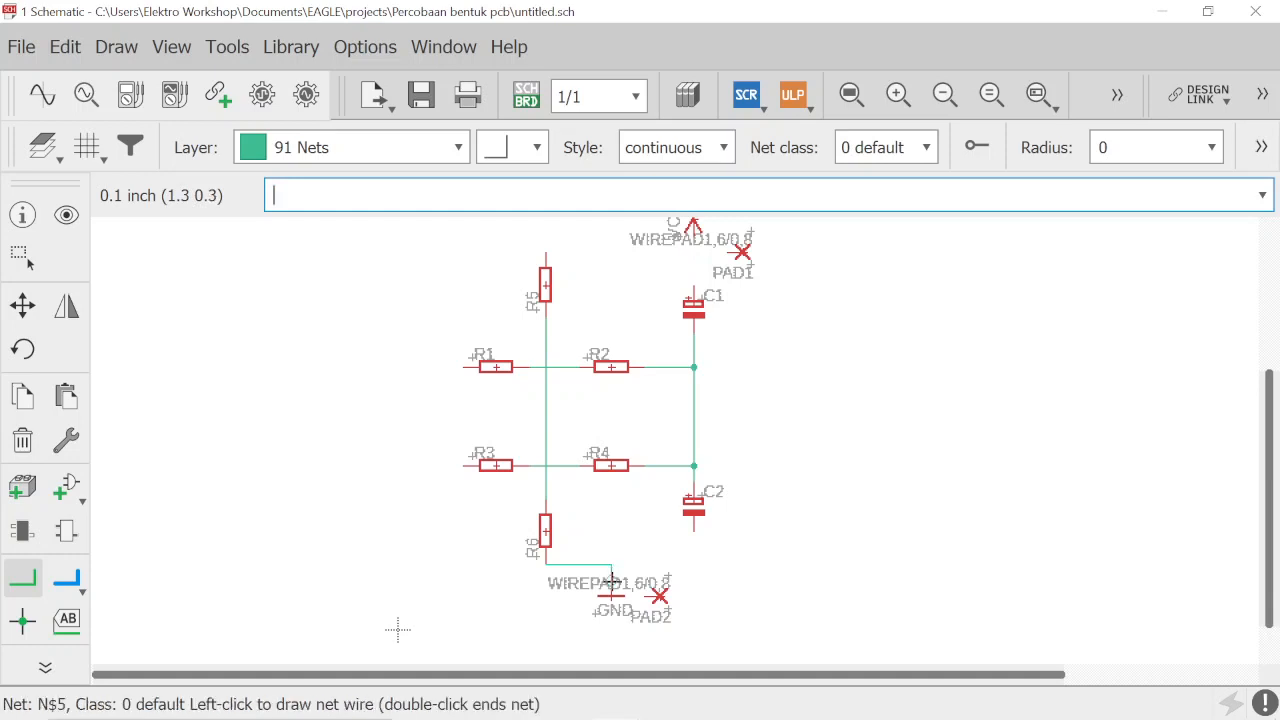
{"action": "left_click", "coordinate": [611, 595]}
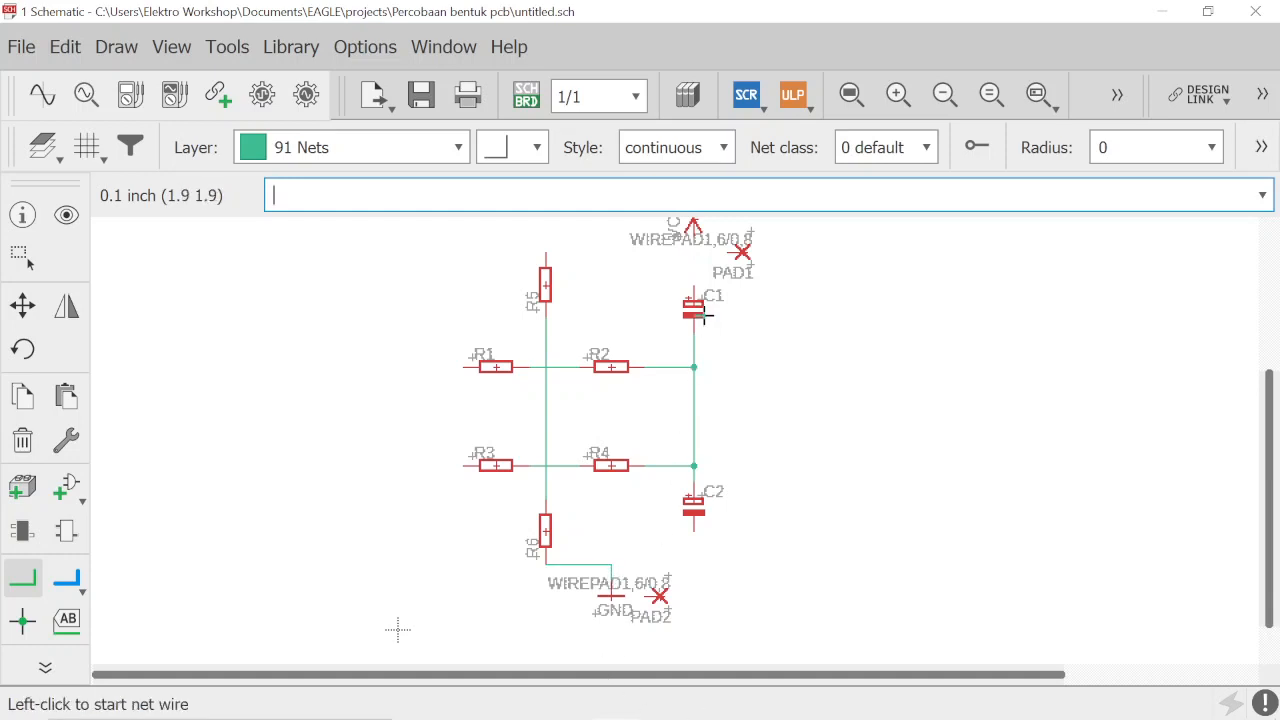
{"action": "left_click", "coordinate": [692, 286]}
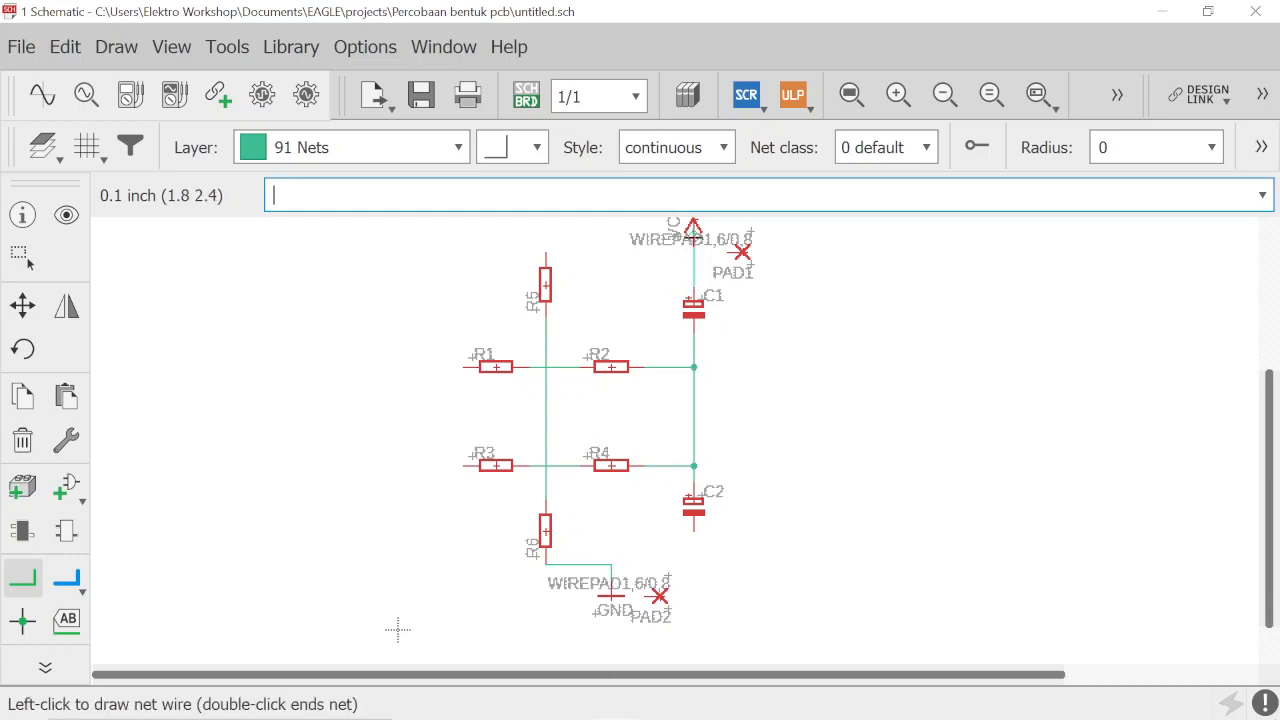
{"action": "left_click", "coordinate": [692, 226]}
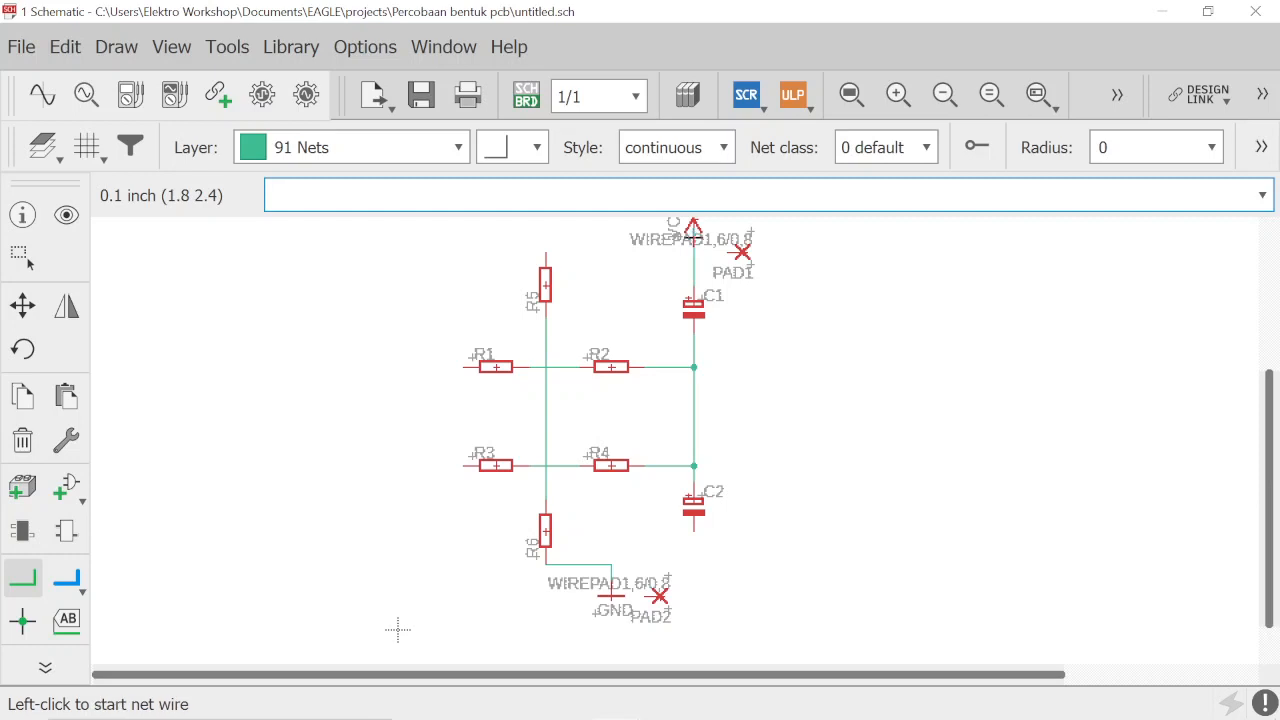
{"action": "left_click", "coordinate": [545, 254]}
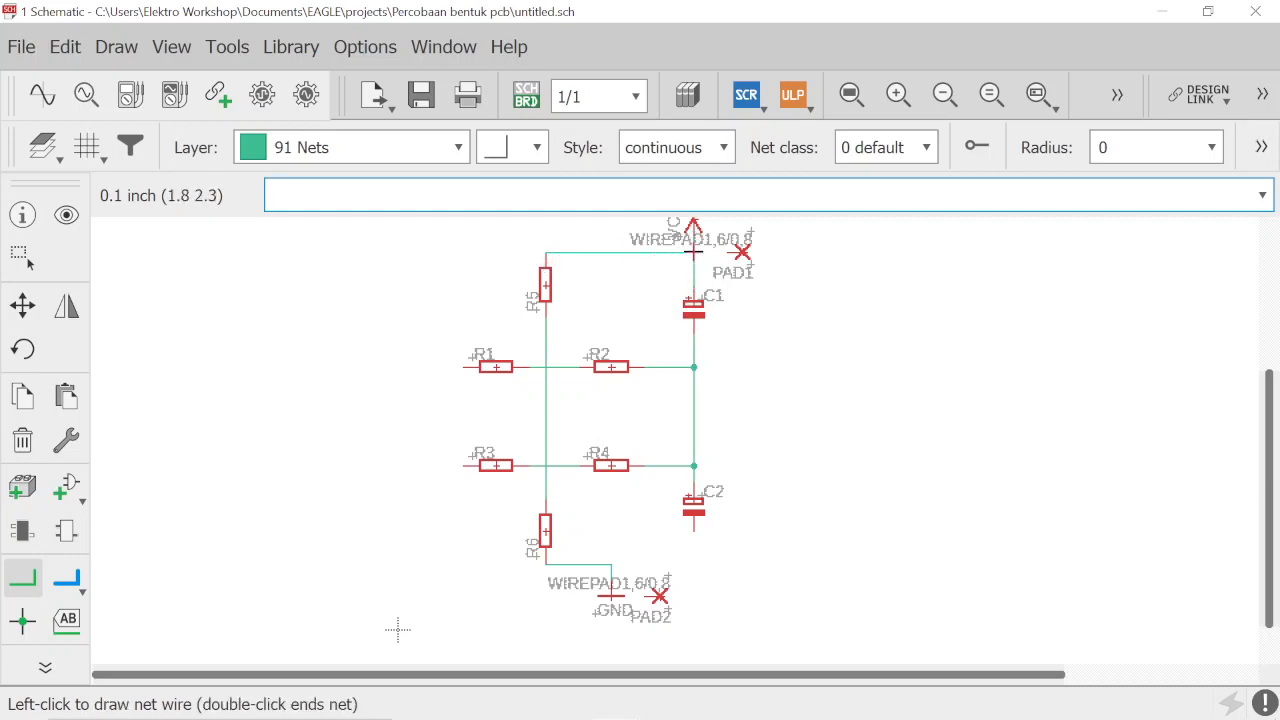
{"action": "left_click", "coordinate": [693, 252]}
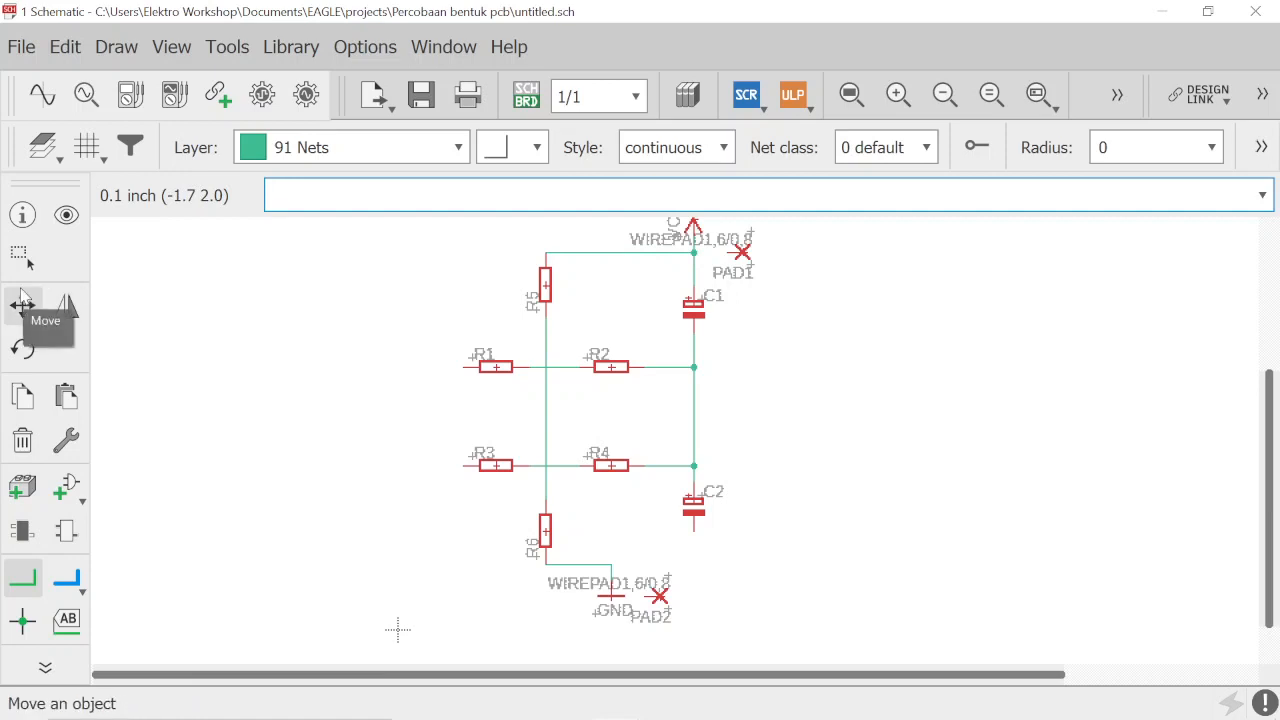
Step: Draw a net from the VCC junction above C1 to PAD1
{"action": "left_click", "coordinate": [22, 303]}
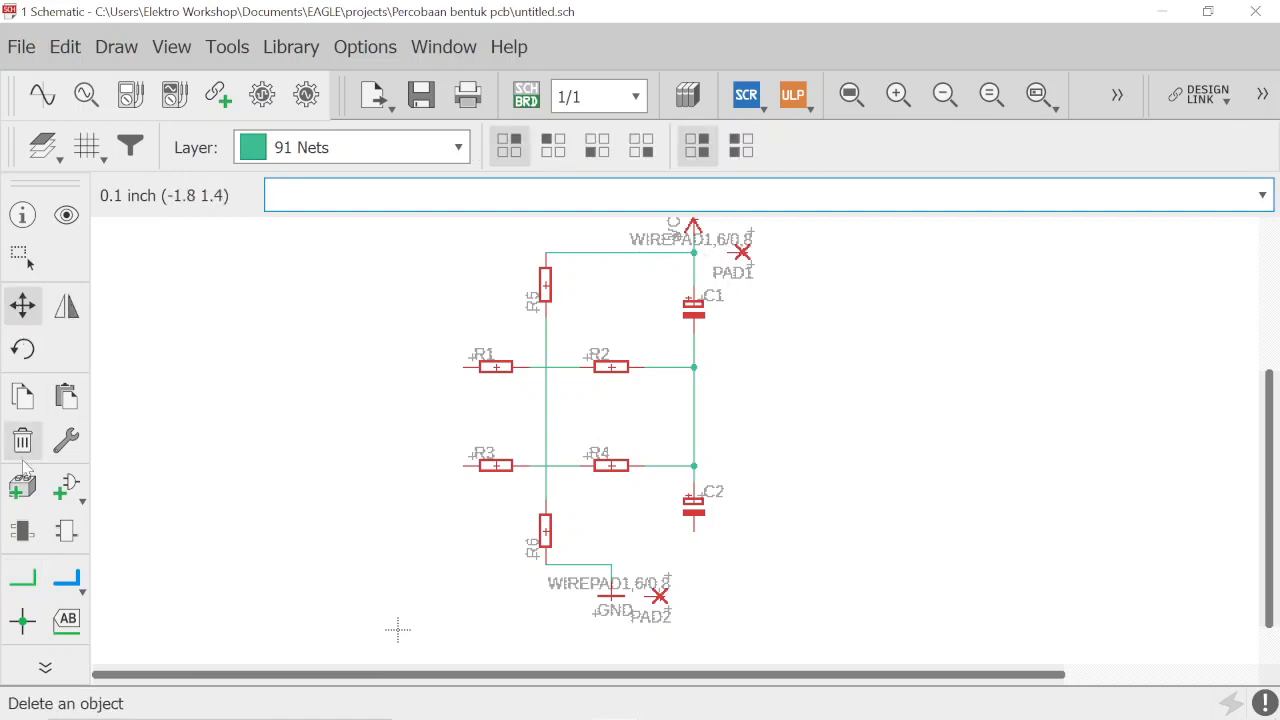
{"action": "left_click", "coordinate": [22, 578]}
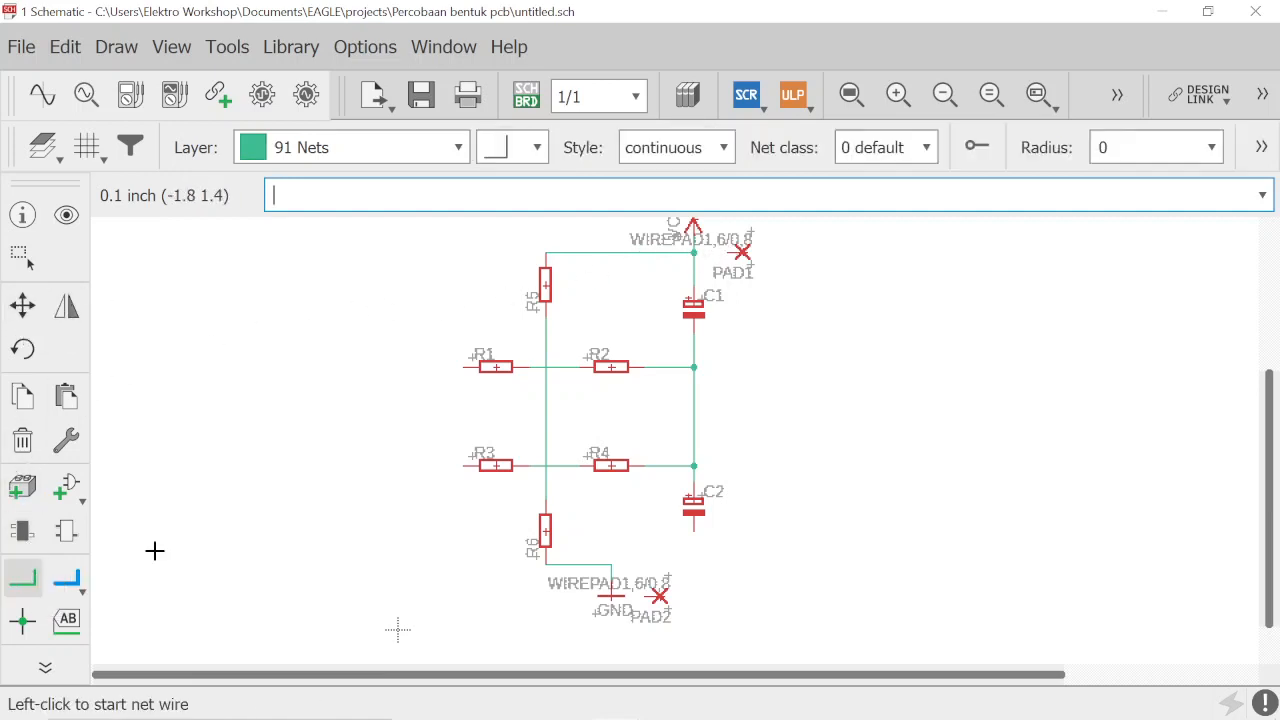
{"action": "left_click", "coordinate": [694, 252]}
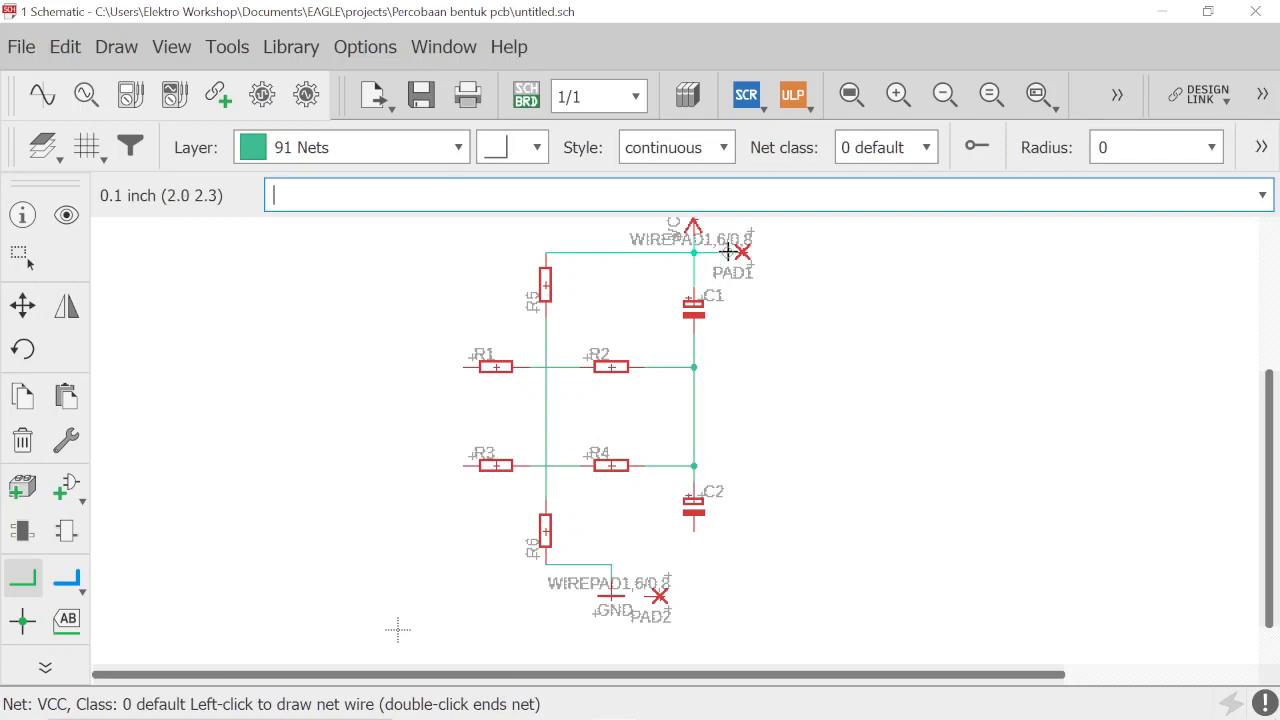
{"action": "key", "text": "Escape"}
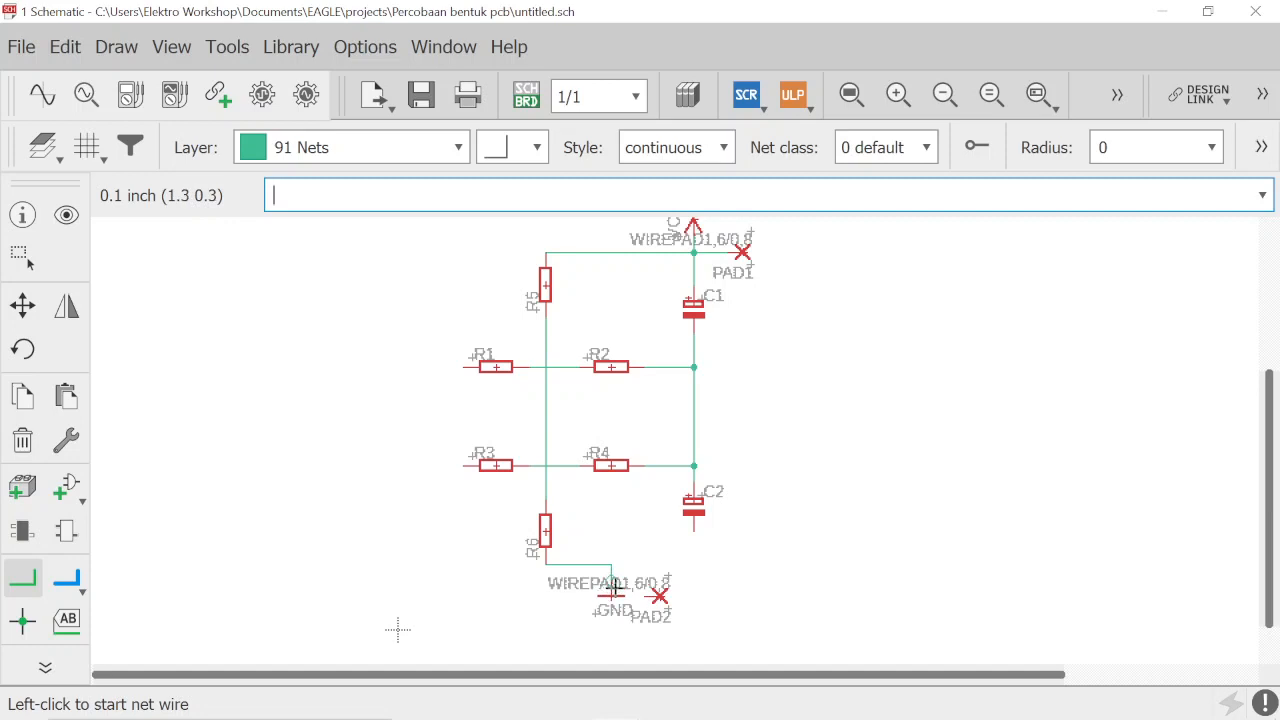
Step: Move PAD2 up level with the horizontal net between R6 and GND, and connect it to that net's corner
{"action": "left_click", "coordinate": [23, 305]}
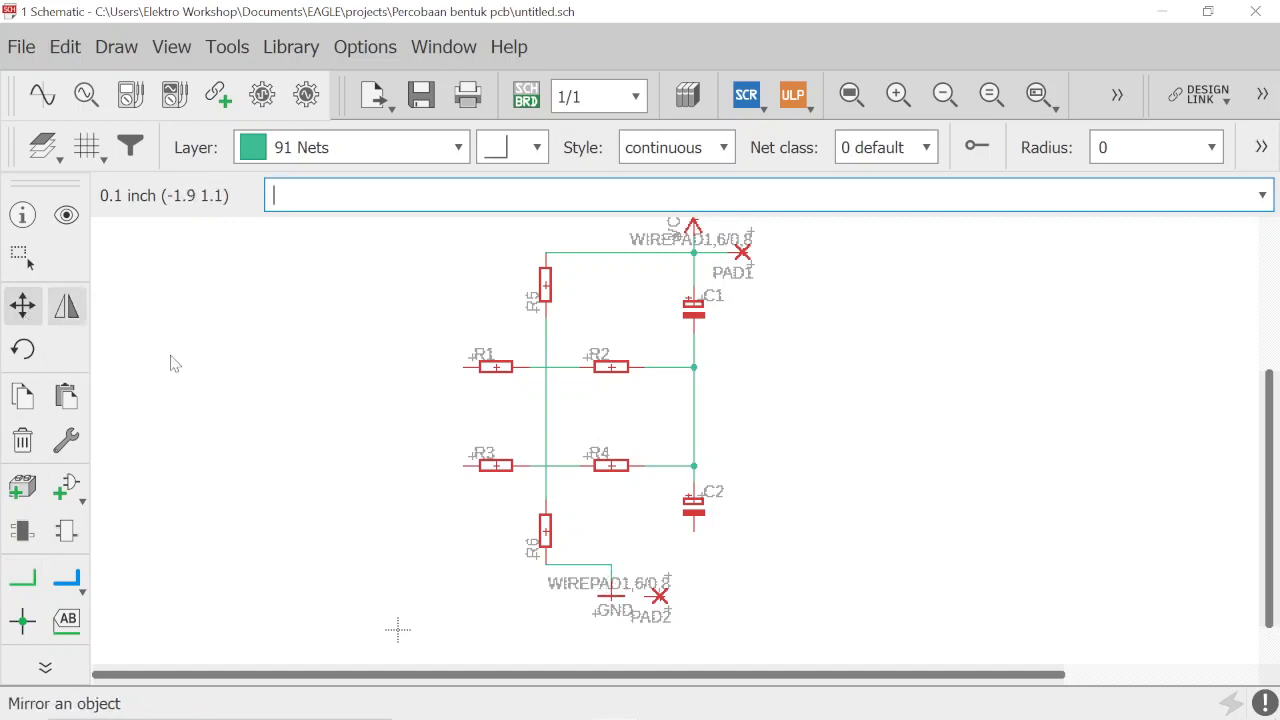
{"action": "left_click", "coordinate": [658, 595]}
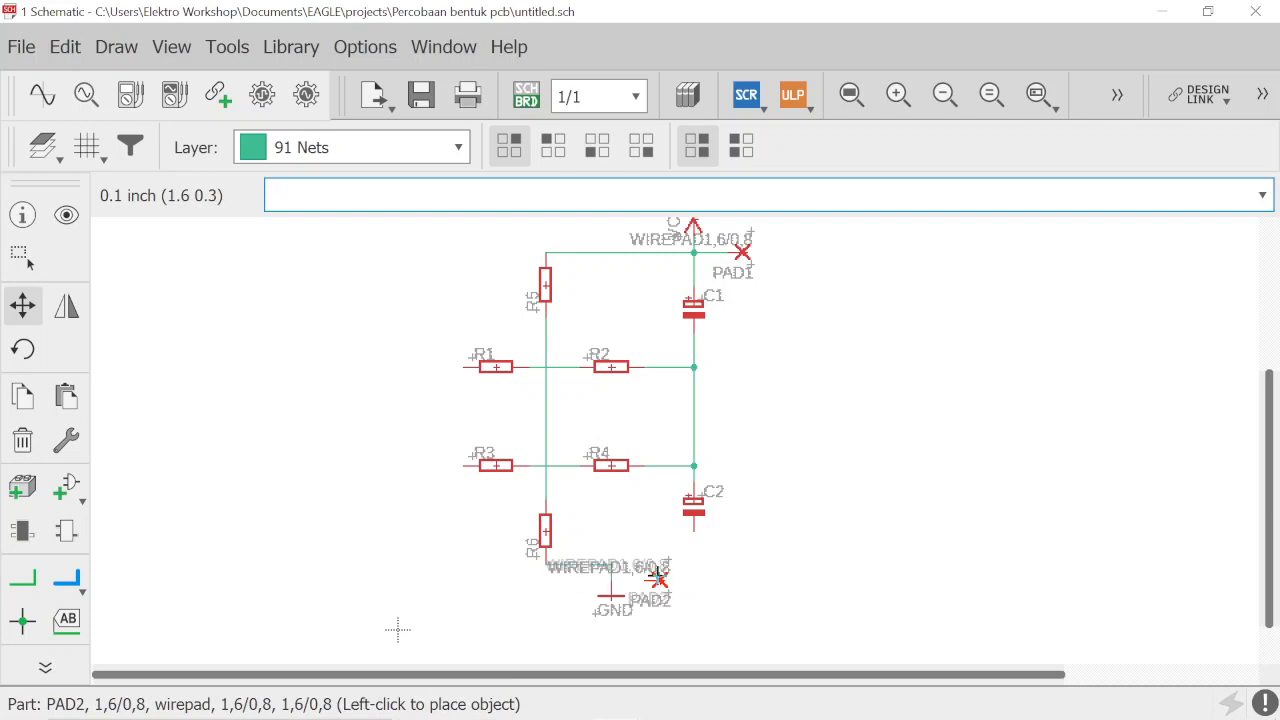
{"action": "left_click", "coordinate": [657, 566]}
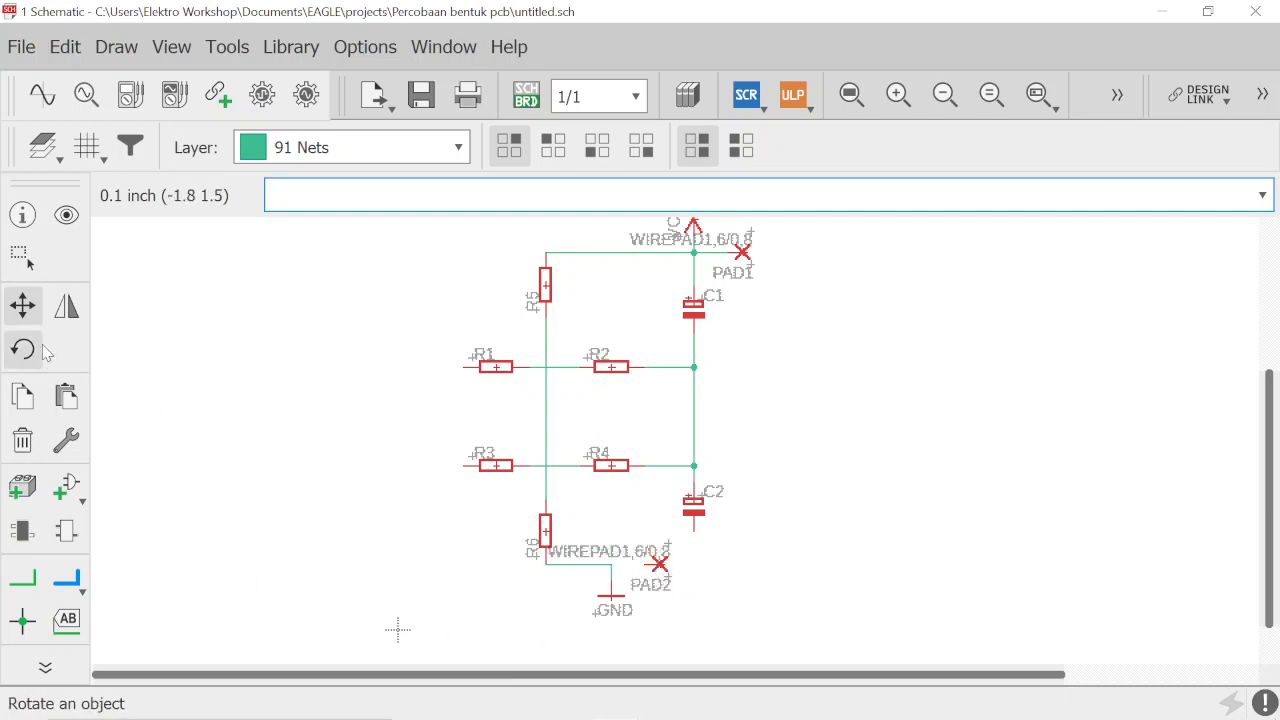
{"action": "left_click", "coordinate": [22, 578]}
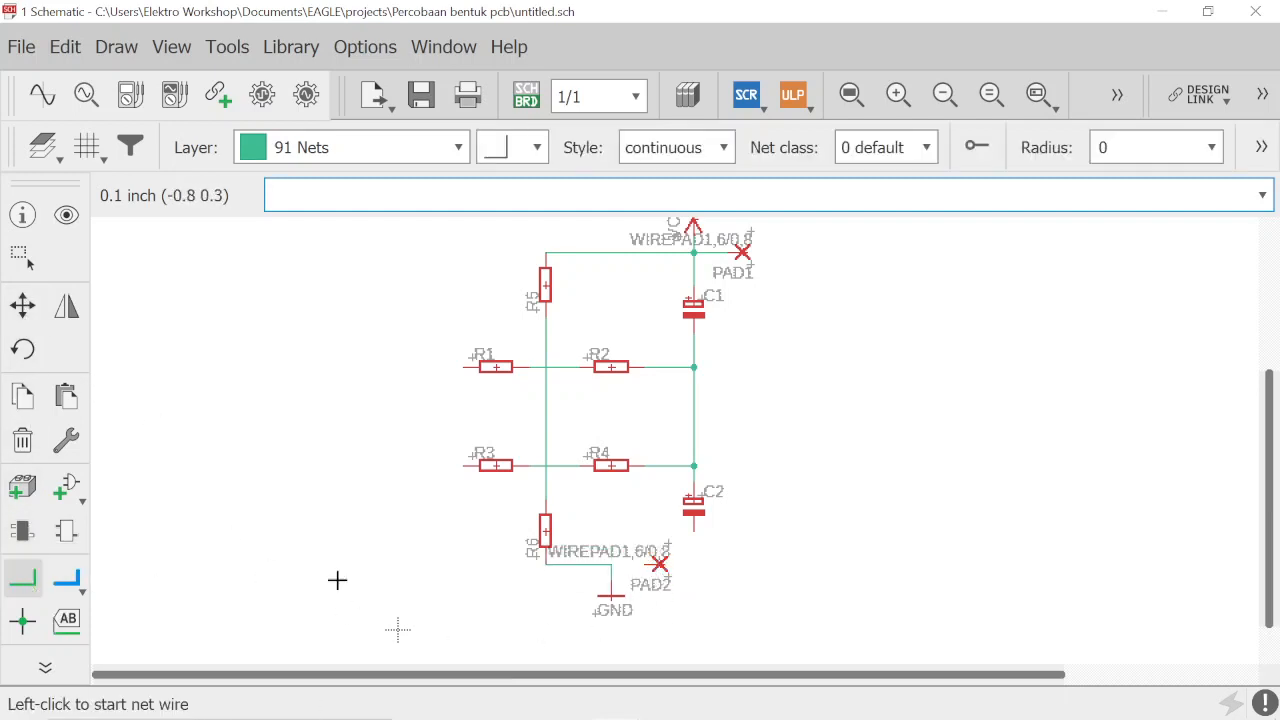
{"action": "left_click", "coordinate": [610, 567]}
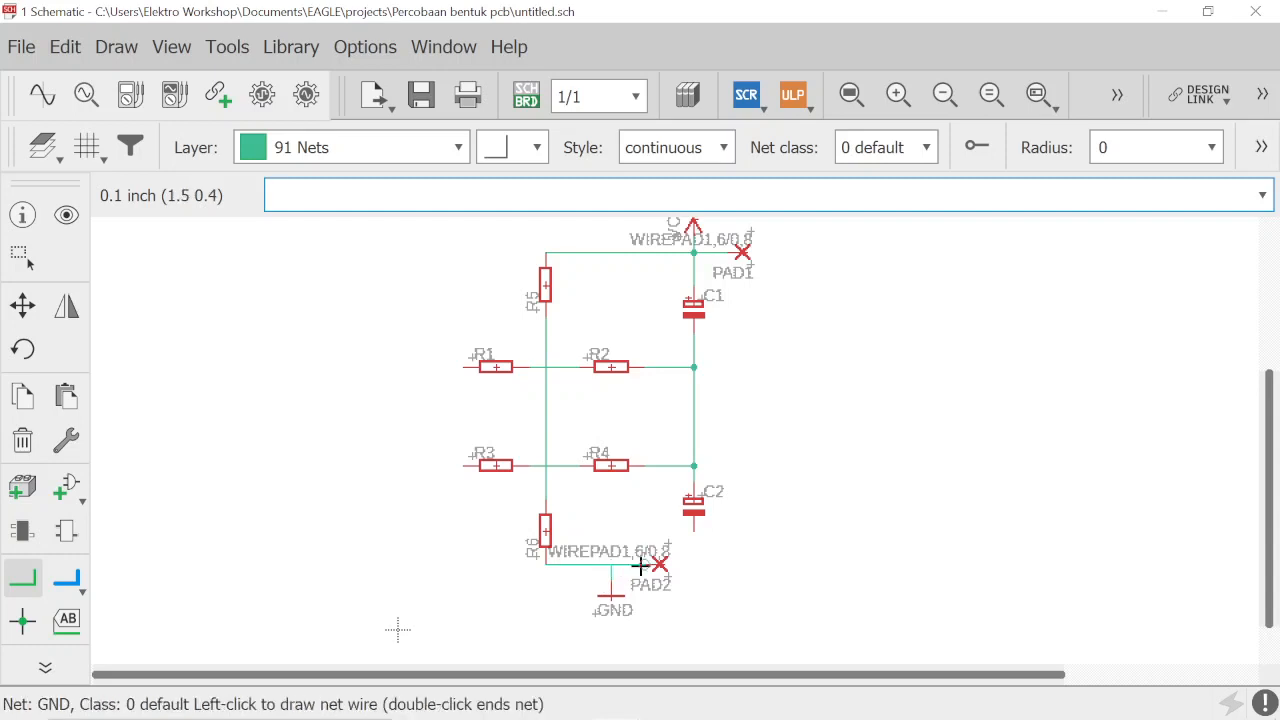
{"action": "left_click", "coordinate": [646, 563]}
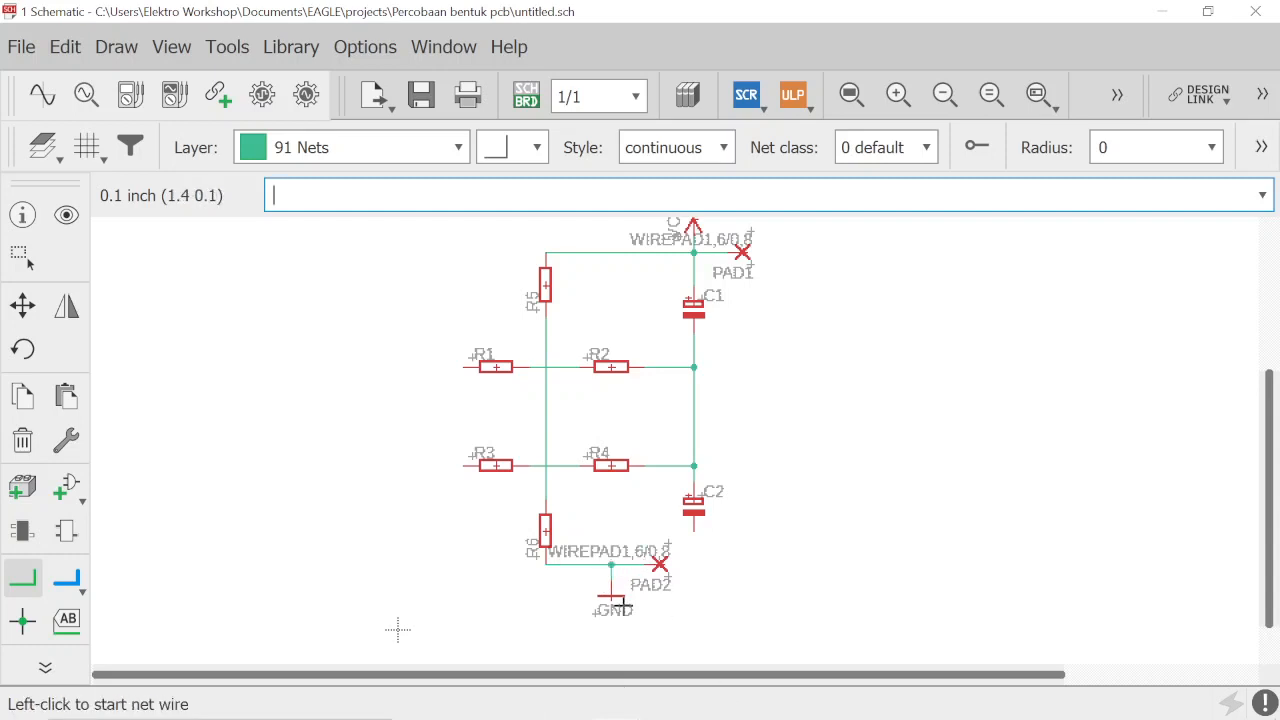
Step: Draw an angled net from C2's lower pin to the GND junction beside PAD2
{"action": "left_click", "coordinate": [690, 531]}
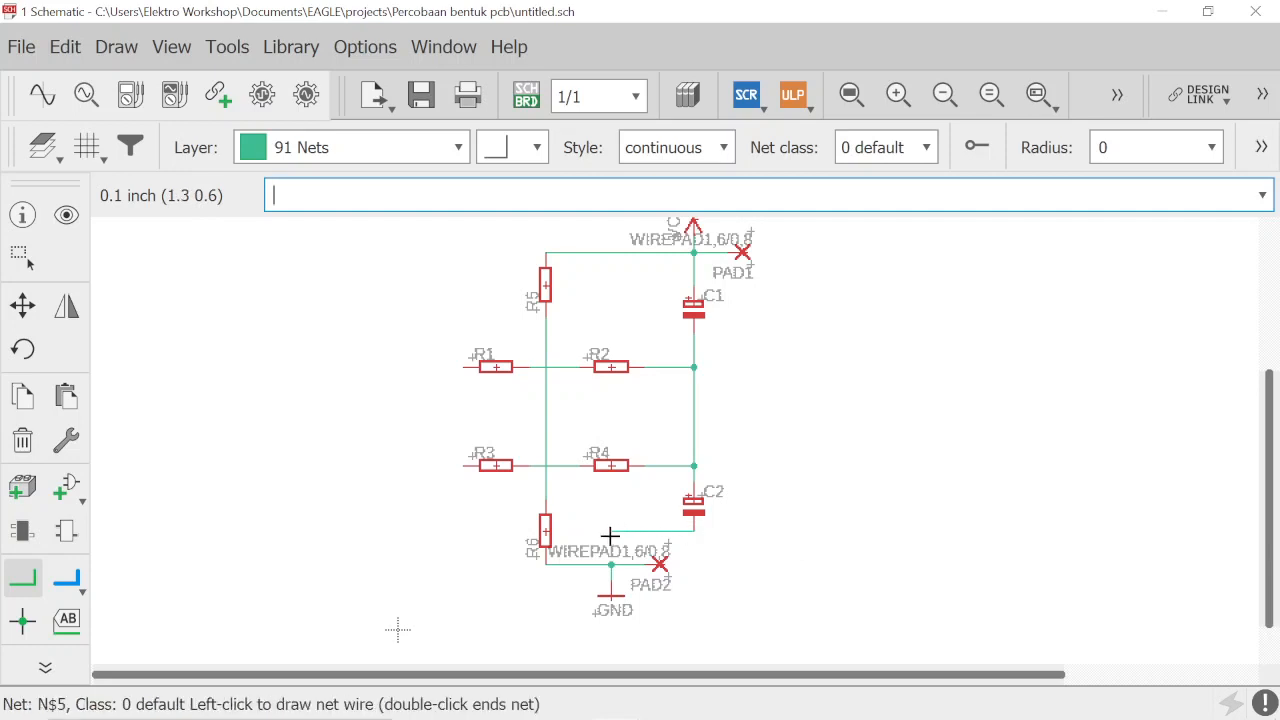
{"action": "left_click", "coordinate": [611, 566]}
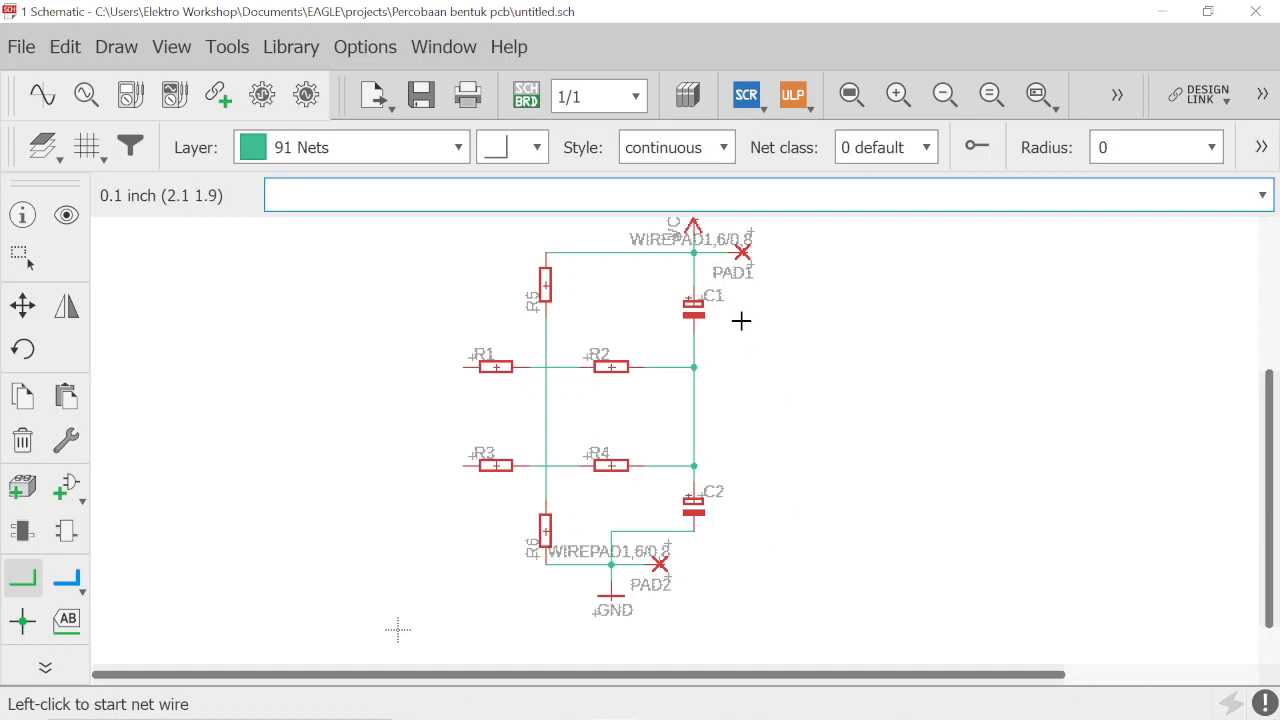
{"action": "scroll", "coordinate": [740, 320], "scroll_direction": "up", "scroll_amount": 4}
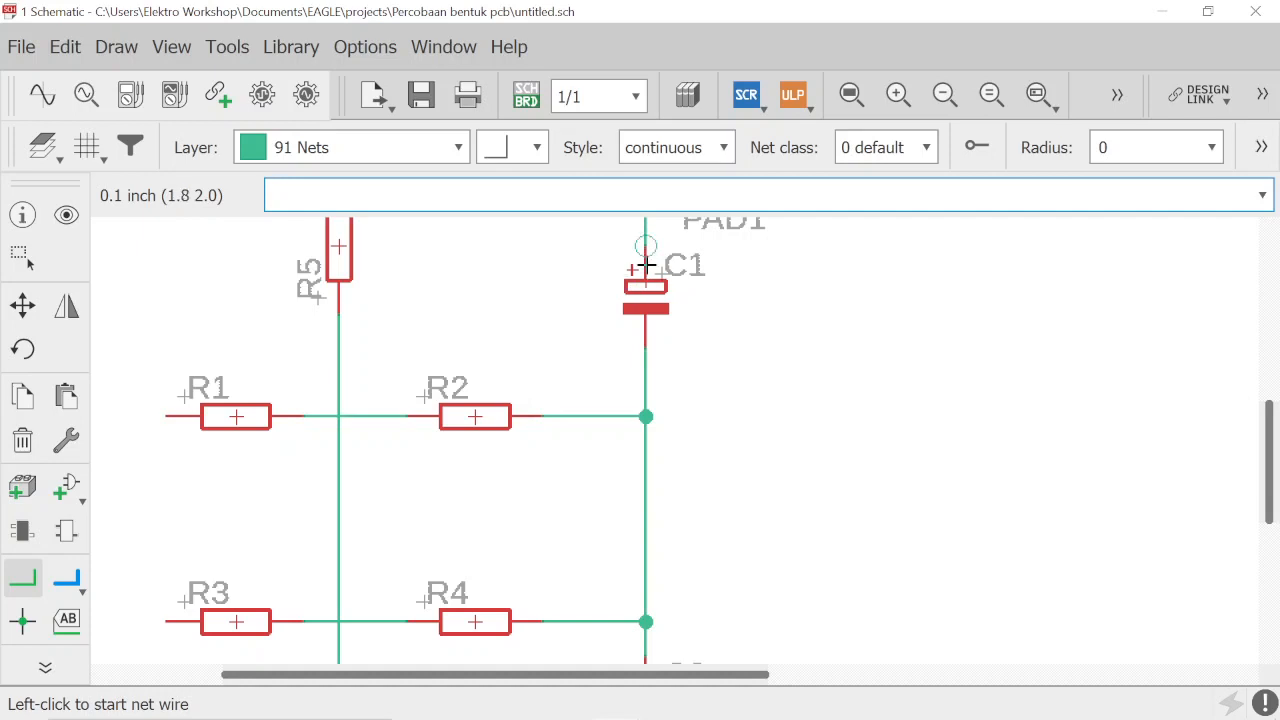
{"action": "scroll", "coordinate": [714, 421], "scroll_direction": "down", "scroll_amount": 4}
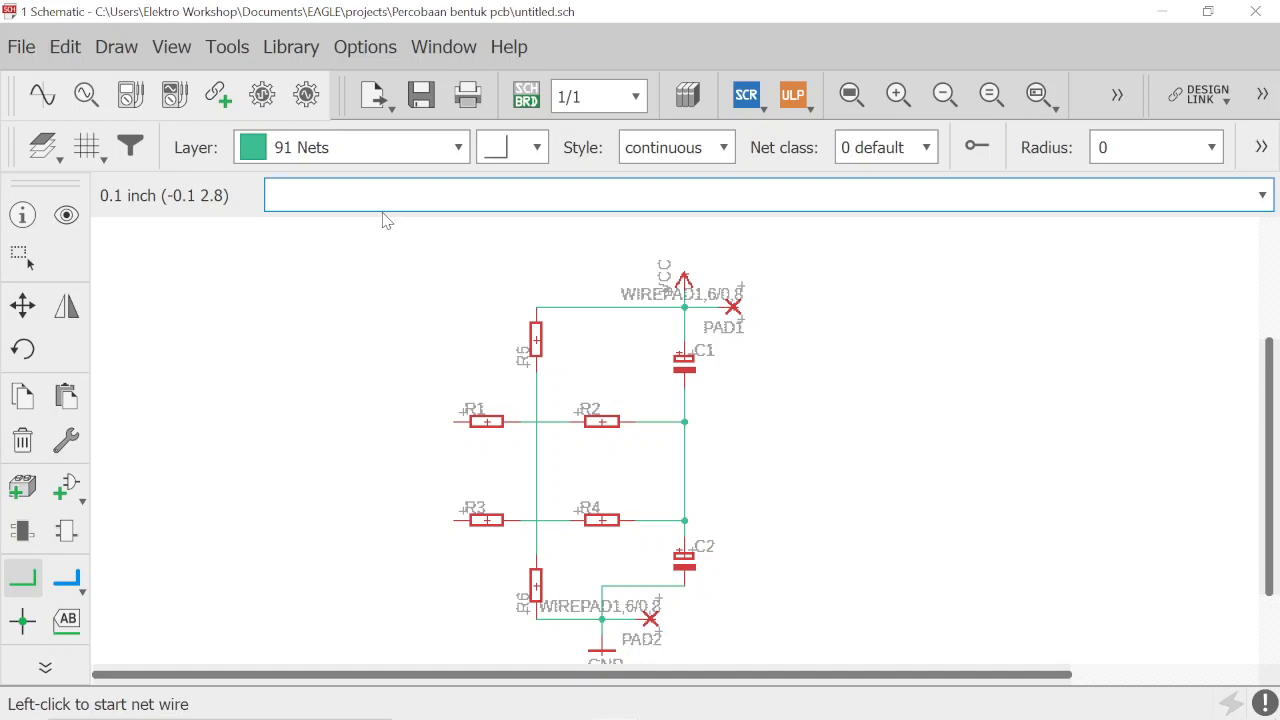
Step: Create the board file untitled.brd from the finished schematic
{"action": "left_click", "coordinate": [529, 100]}
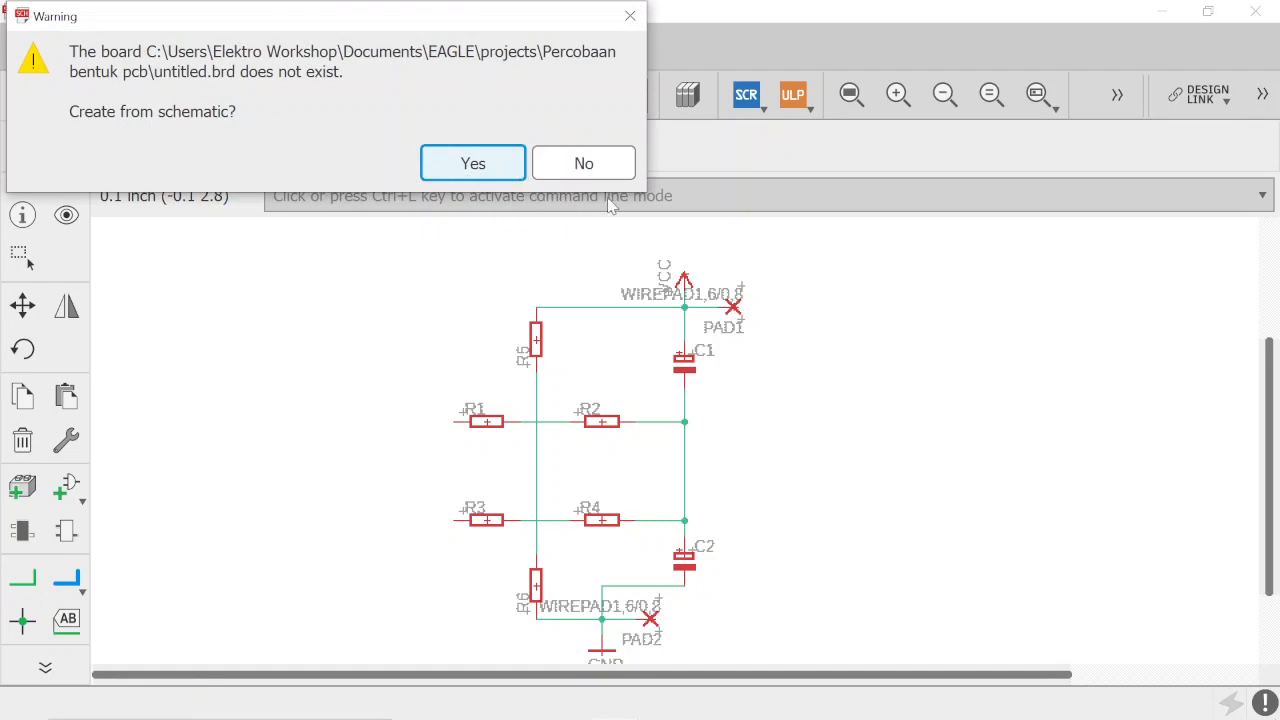
{"action": "left_click", "coordinate": [584, 163]}
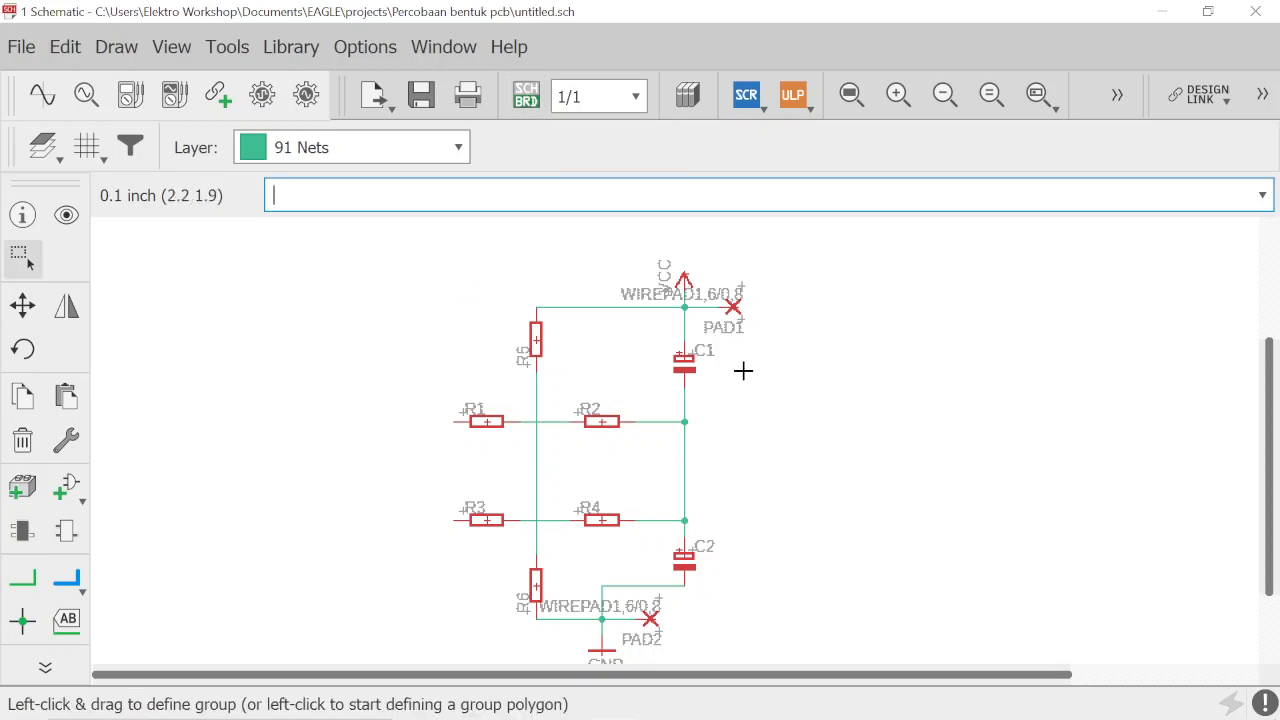
{"action": "left_click", "coordinate": [528, 100]}
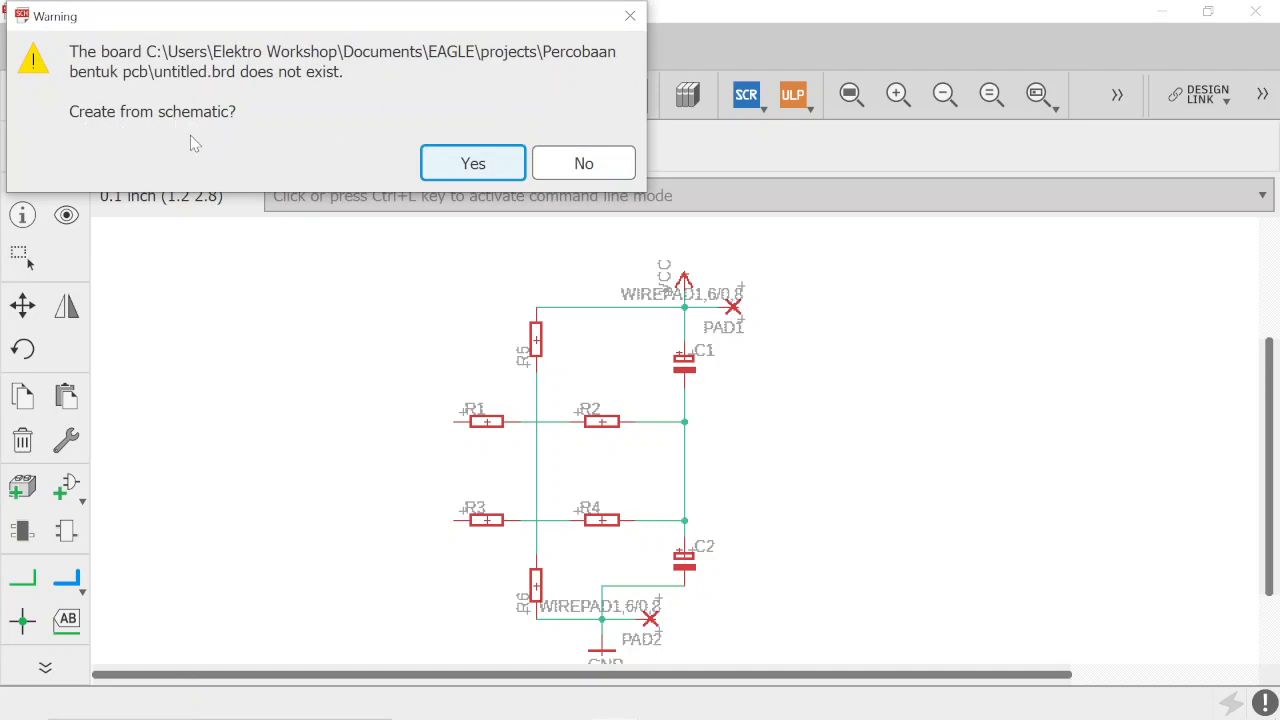
{"action": "left_click", "coordinate": [473, 164]}
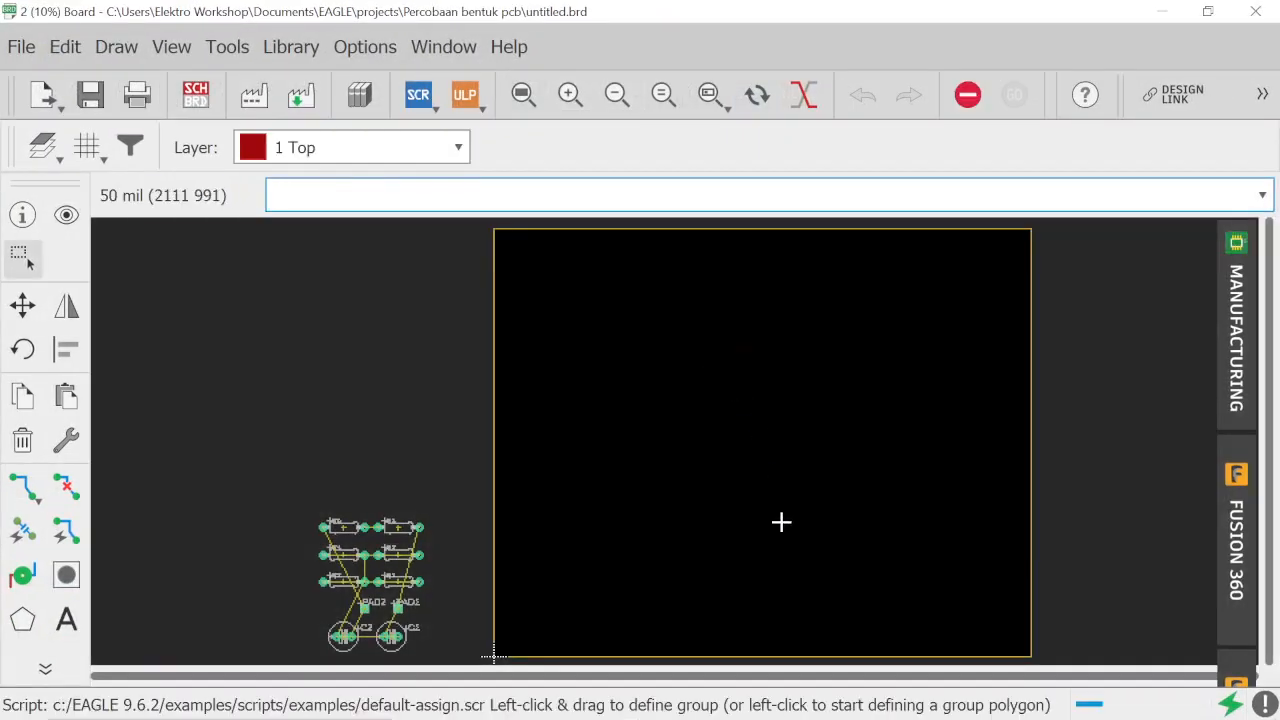
Step: Move resistors R6 and R5 into the upper left of the board outline, side by side with R6 on the left
{"action": "scroll", "coordinate": [393, 628], "scroll_direction": "down", "scroll_amount": 2}
{"action": "scroll", "coordinate": [396, 622], "scroll_direction": "up", "scroll_amount": 5}
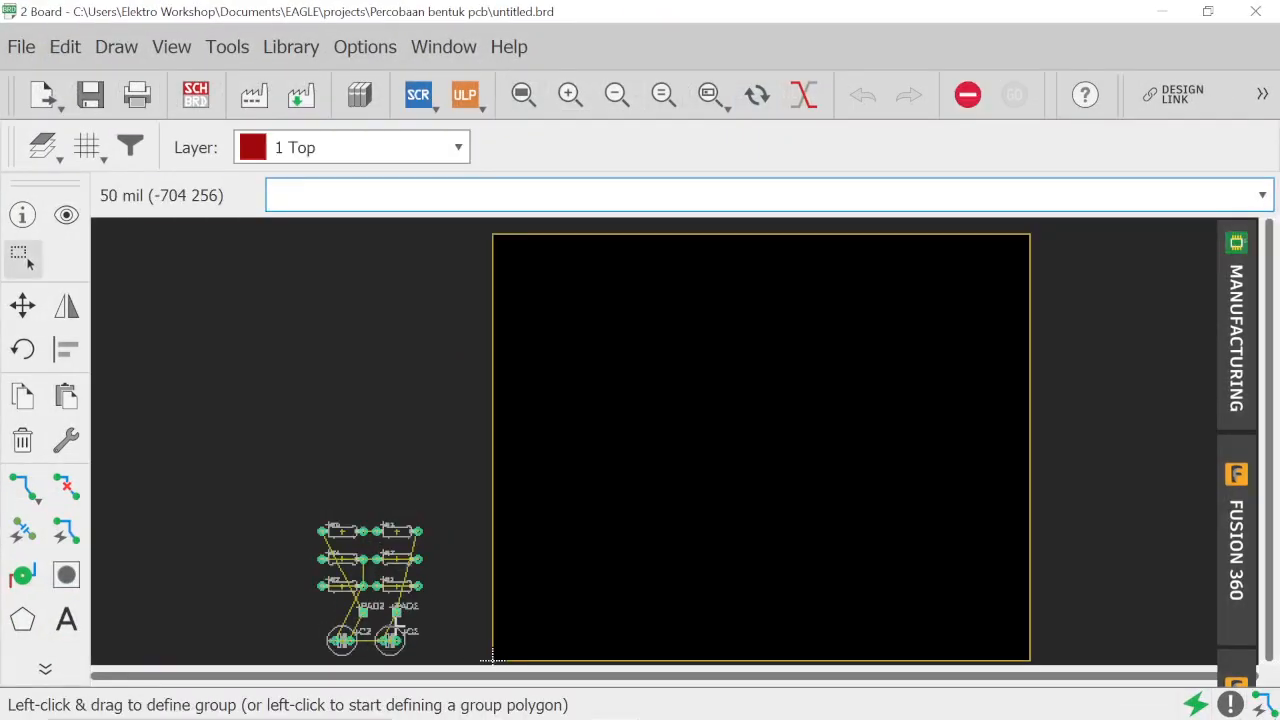
{"action": "scroll", "coordinate": [397, 610], "scroll_direction": "down", "scroll_amount": 2}
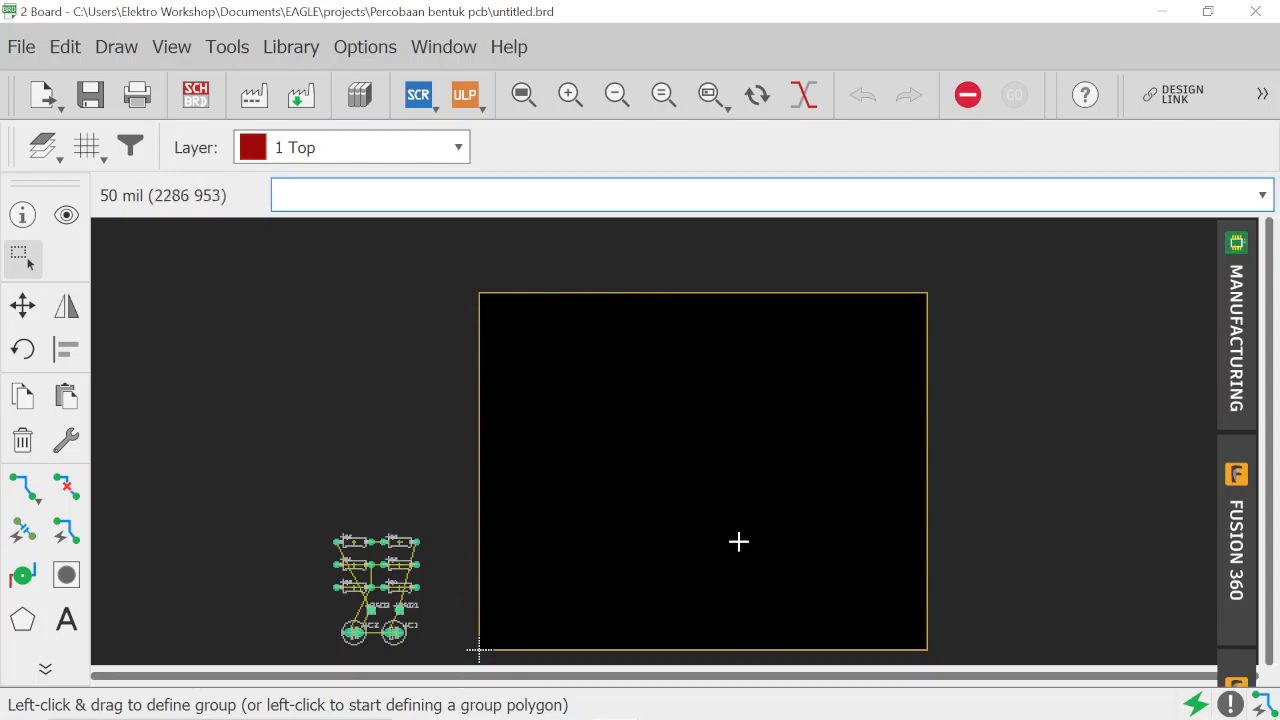
{"action": "left_click", "coordinate": [23, 307]}
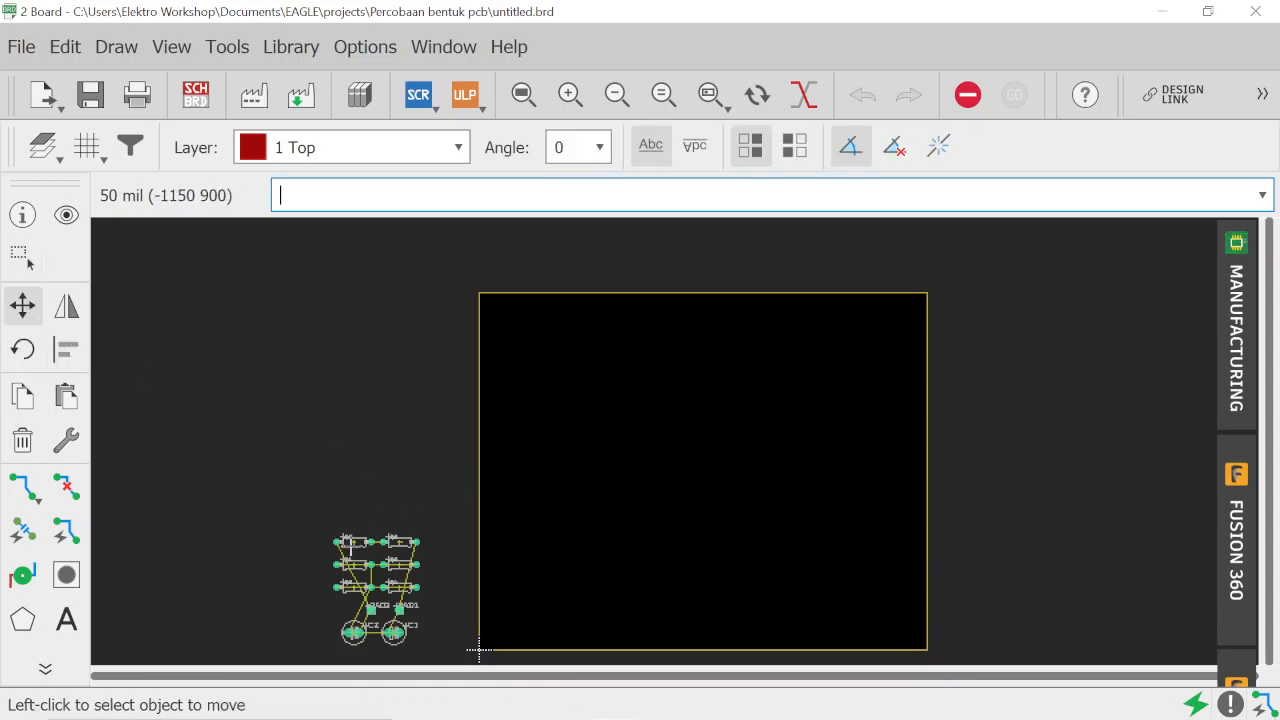
{"action": "left_click", "coordinate": [352, 543]}
{"action": "left_click", "coordinate": [553, 349]}
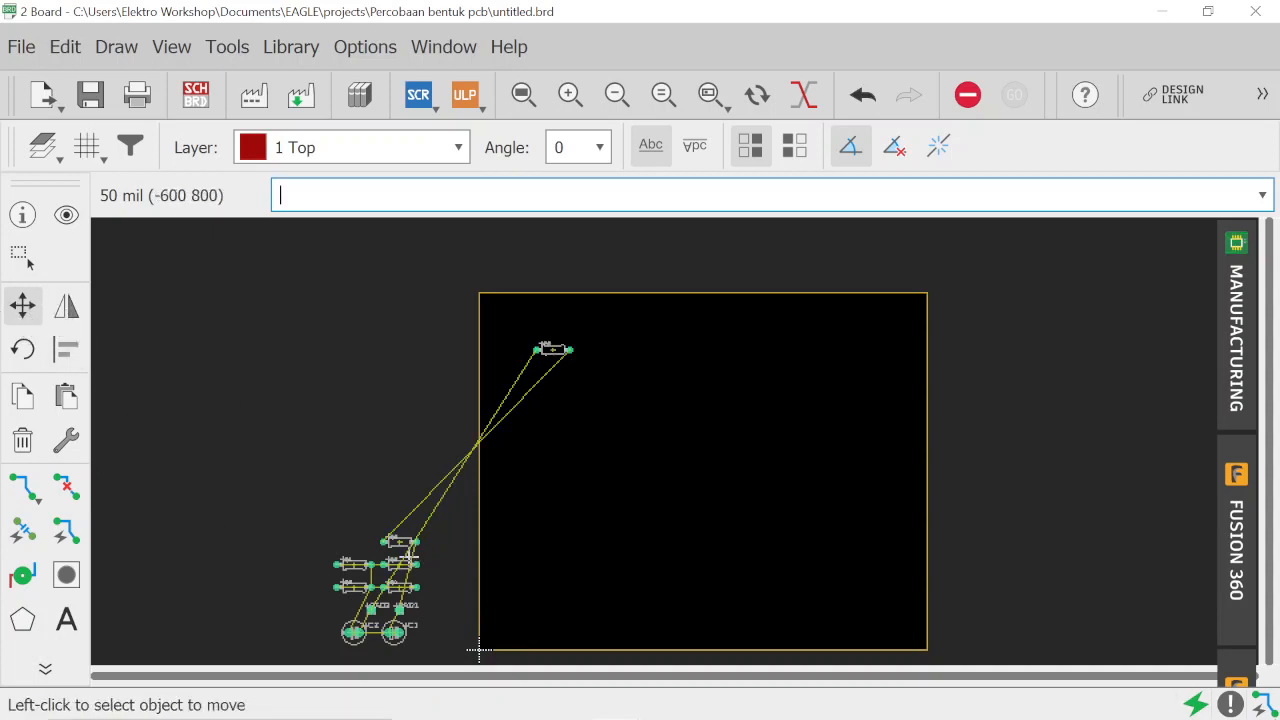
{"action": "left_click", "coordinate": [400, 543]}
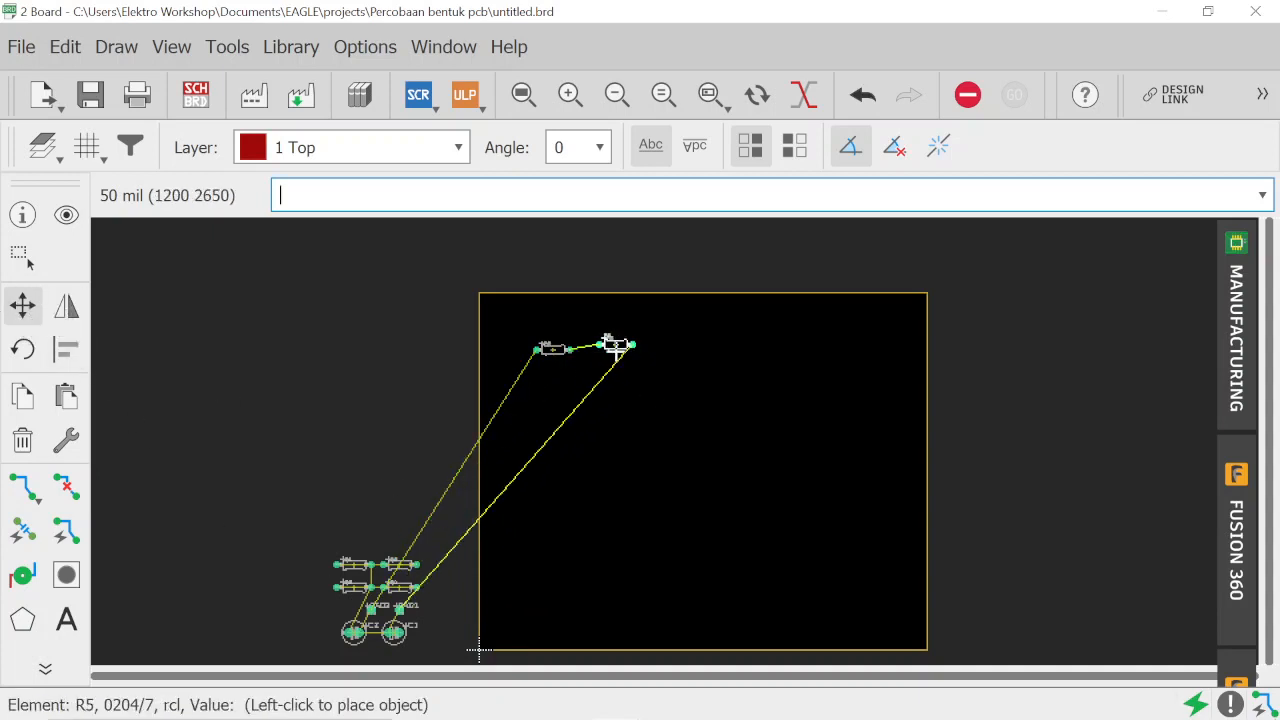
{"action": "left_click", "coordinate": [615, 349]}
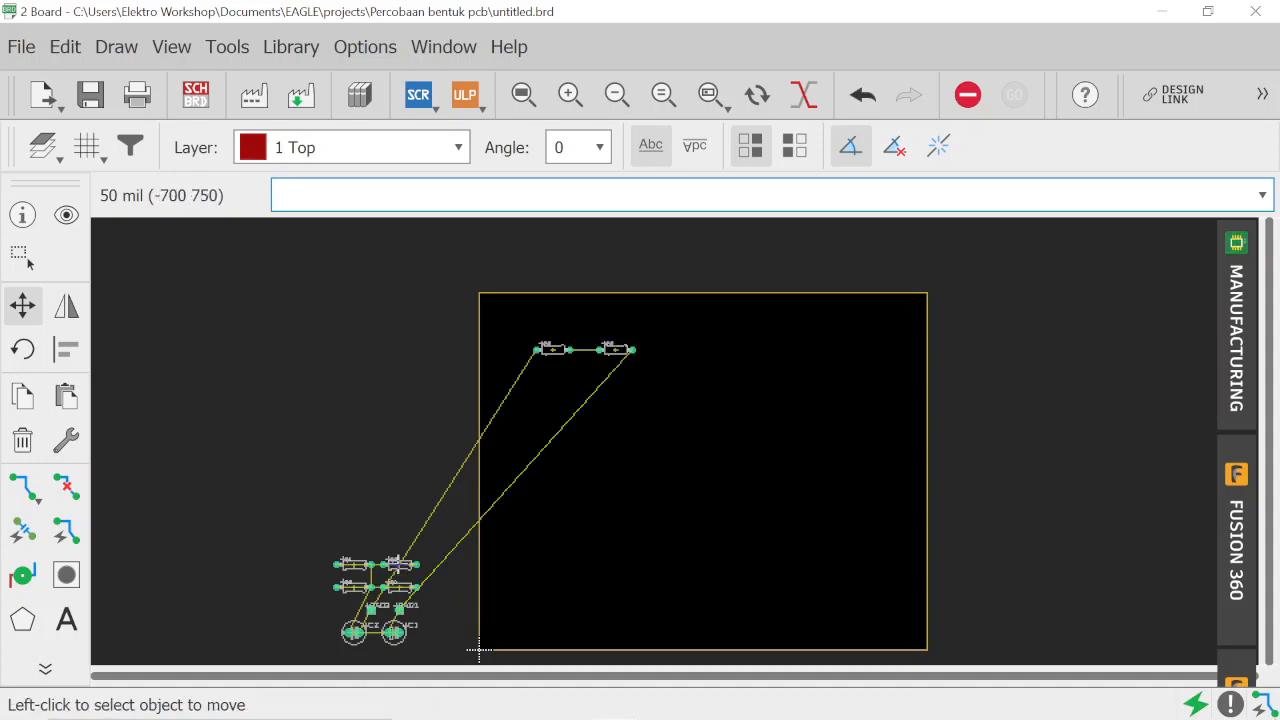
Step: Move resistors R3 and R4 into the board outline beneath R6, with R3 above R4
{"action": "left_click", "coordinate": [401, 565]}
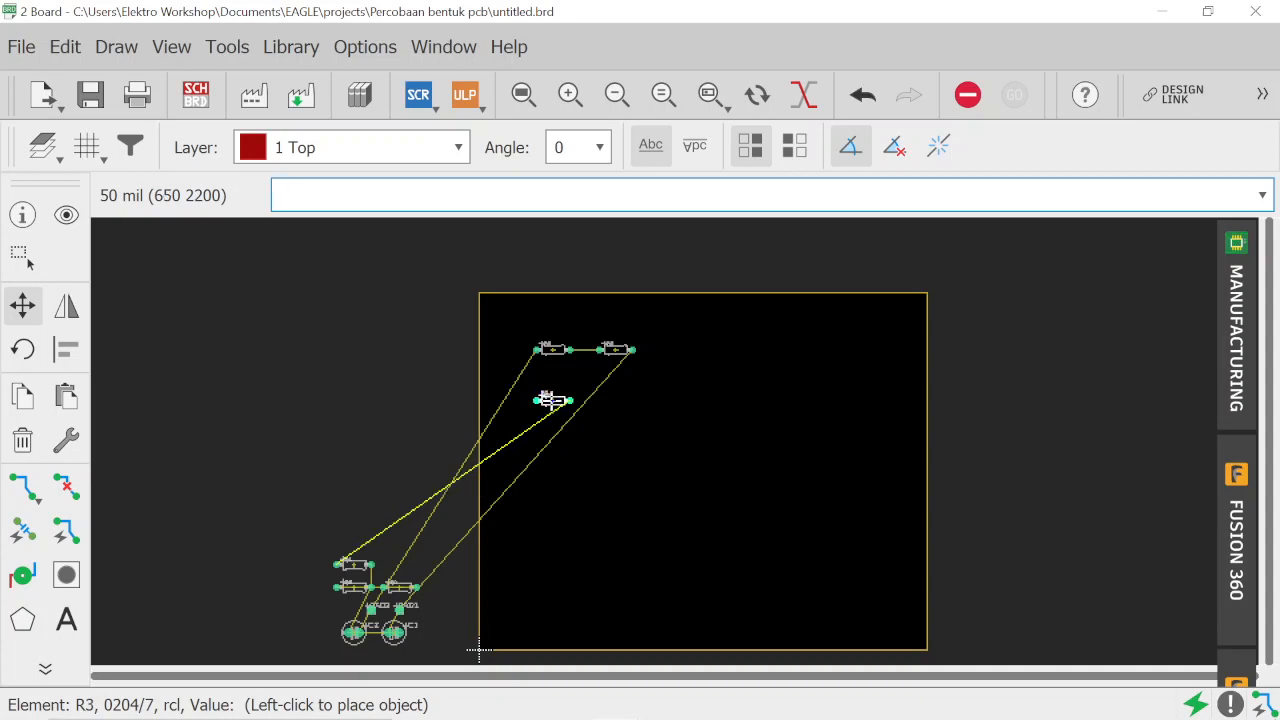
{"action": "left_click", "coordinate": [551, 402]}
{"action": "left_click", "coordinate": [352, 567]}
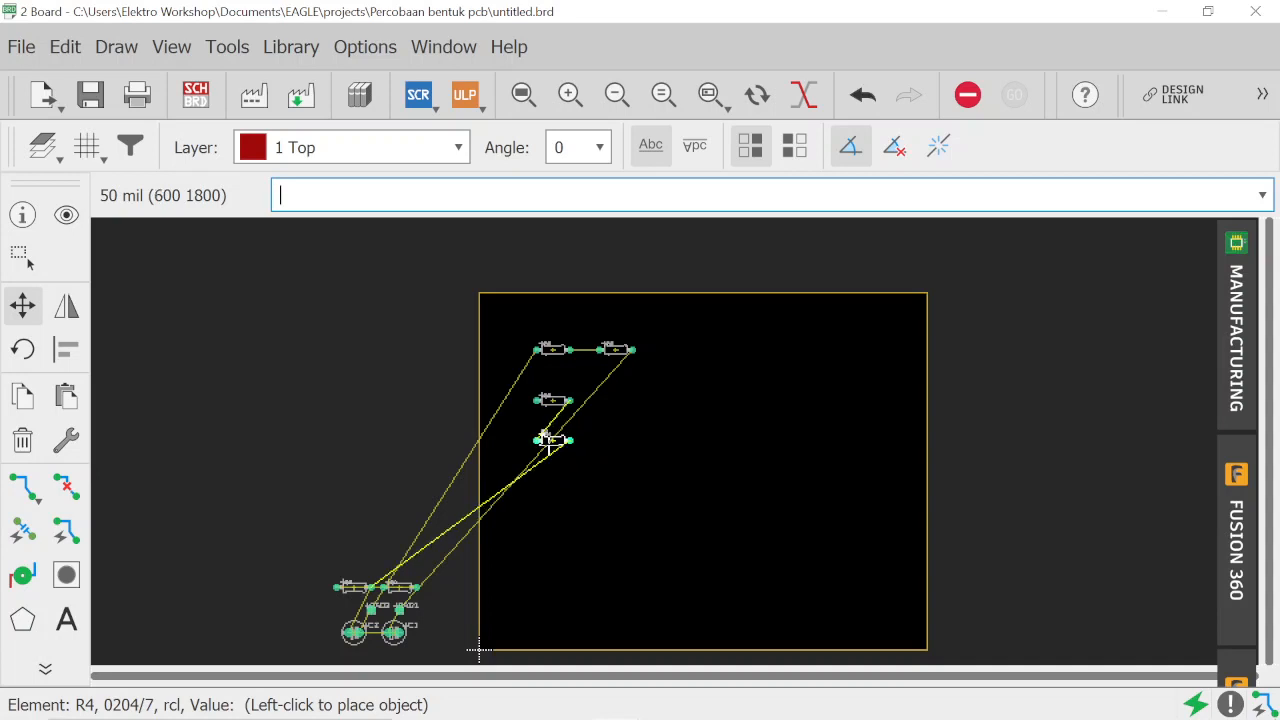
{"action": "left_click", "coordinate": [548, 441]}
Step: Move resistors R1 and R2 below R5, both rotated to vertical, stacking R1 directly above R2
{"action": "left_click", "coordinate": [398, 588]}
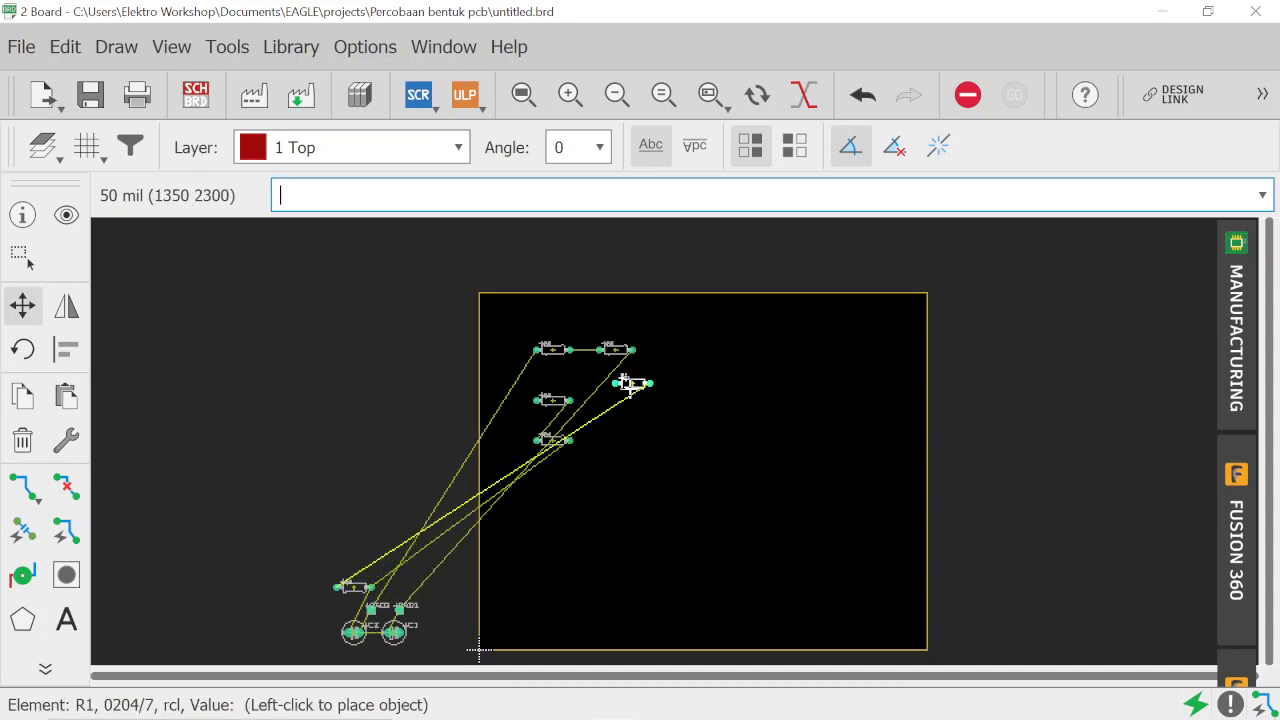
{"action": "right_click", "coordinate": [630, 395]}
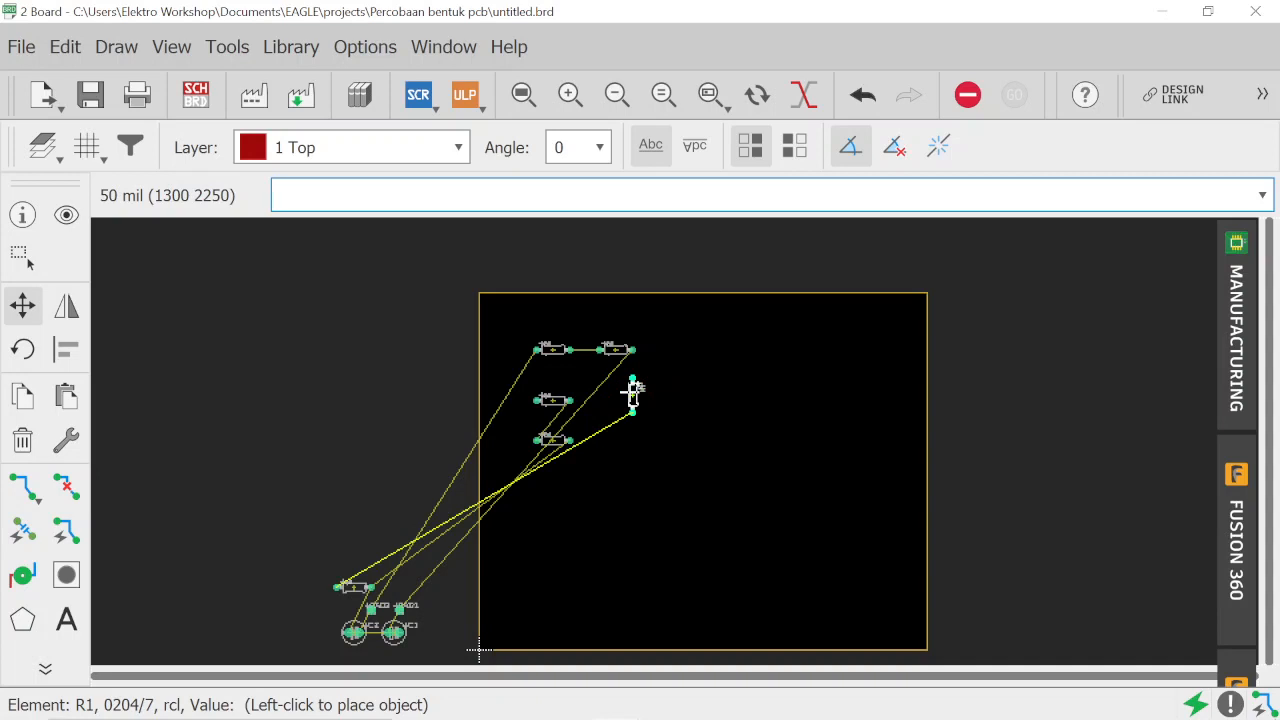
{"action": "left_click", "coordinate": [625, 395]}
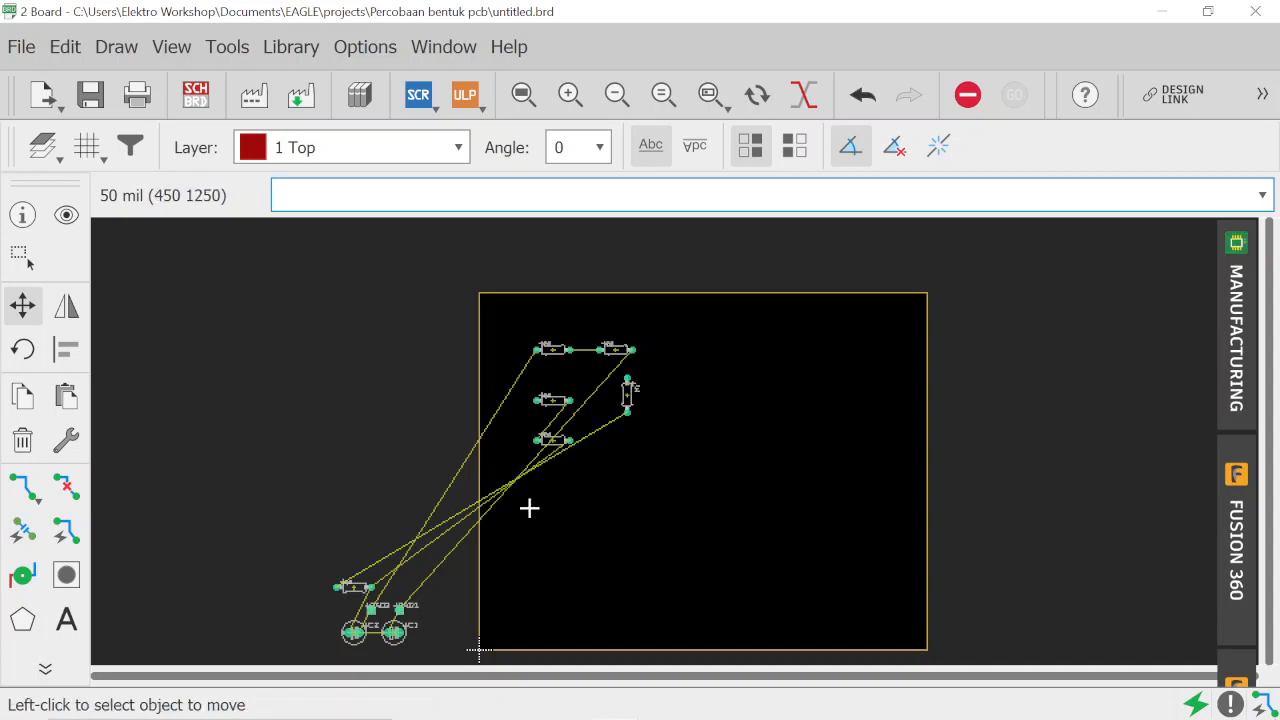
{"action": "left_click", "coordinate": [355, 588]}
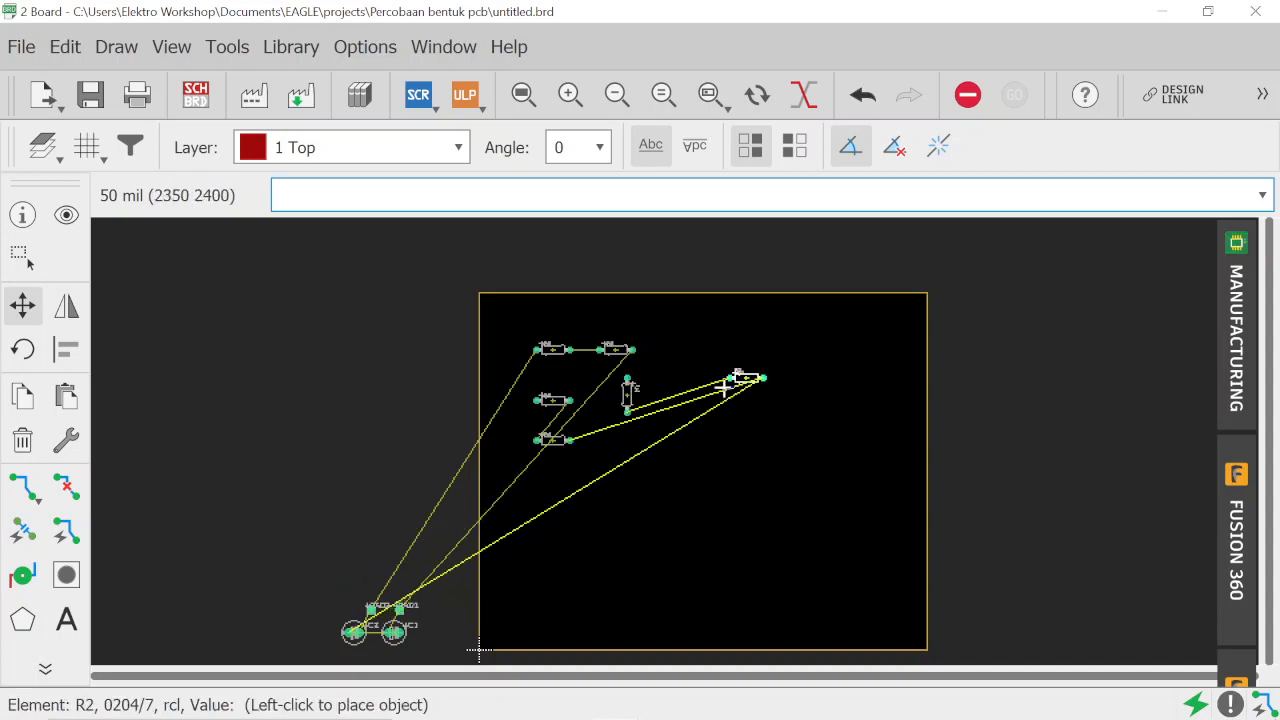
{"action": "right_click", "coordinate": [655, 458]}
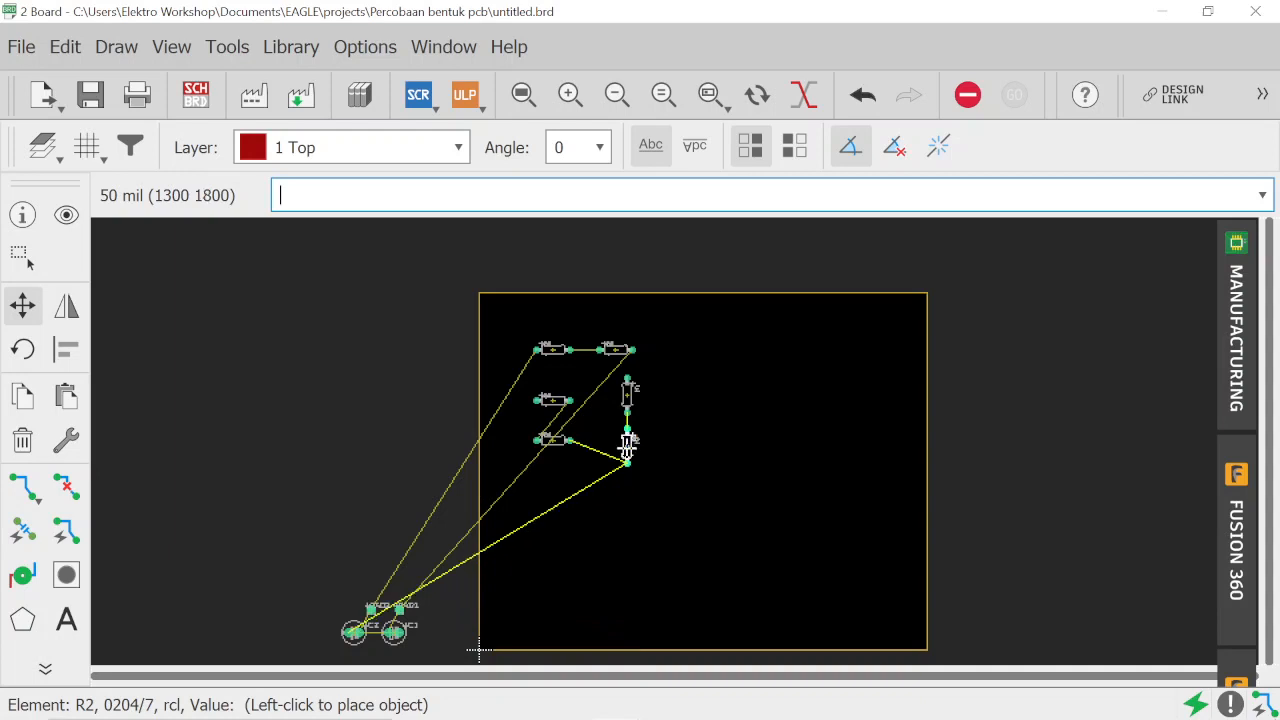
{"action": "left_click", "coordinate": [627, 445]}
Step: Move capacitors C2 and C1 into the board outline to the right of the resistors, with C2 above C1
{"action": "left_click", "coordinate": [357, 636]}
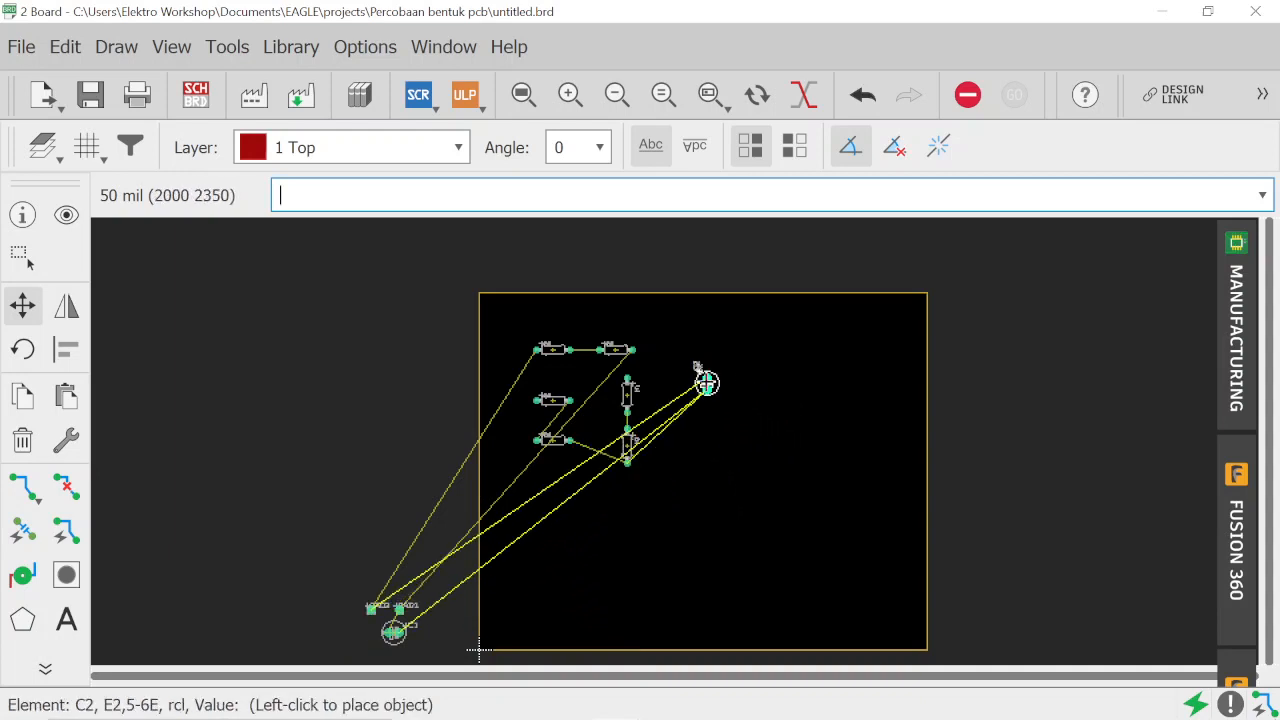
{"action": "scroll", "coordinate": [703, 374], "scroll_direction": "up", "scroll_amount": 5}
{"action": "left_click", "coordinate": [654, 319]}
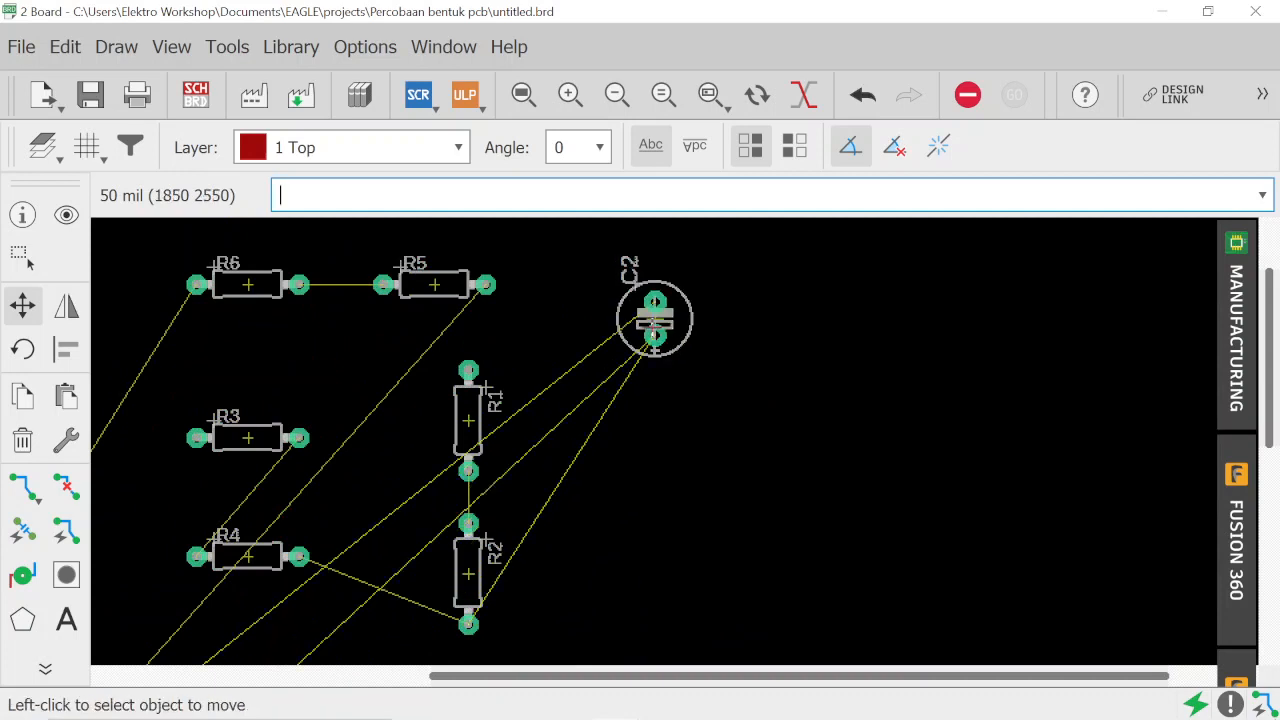
{"action": "scroll", "coordinate": [631, 416], "scroll_direction": "down", "scroll_amount": 5}
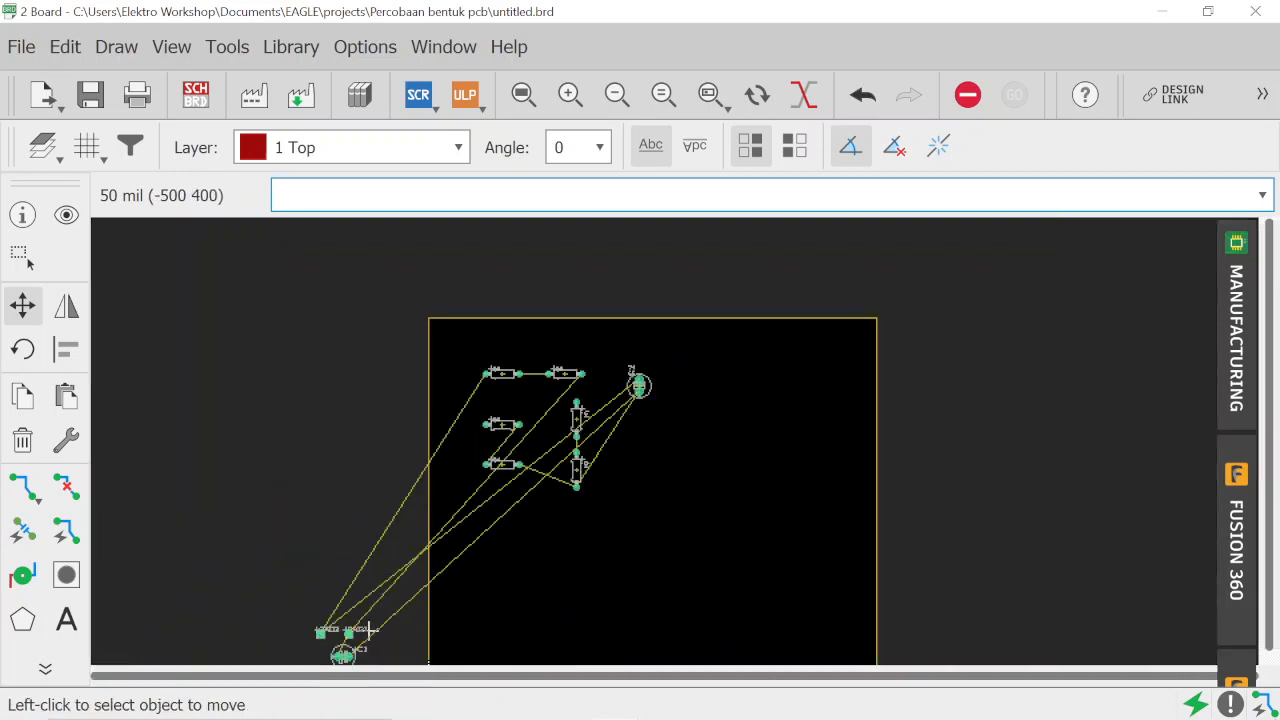
{"action": "left_click", "coordinate": [344, 656]}
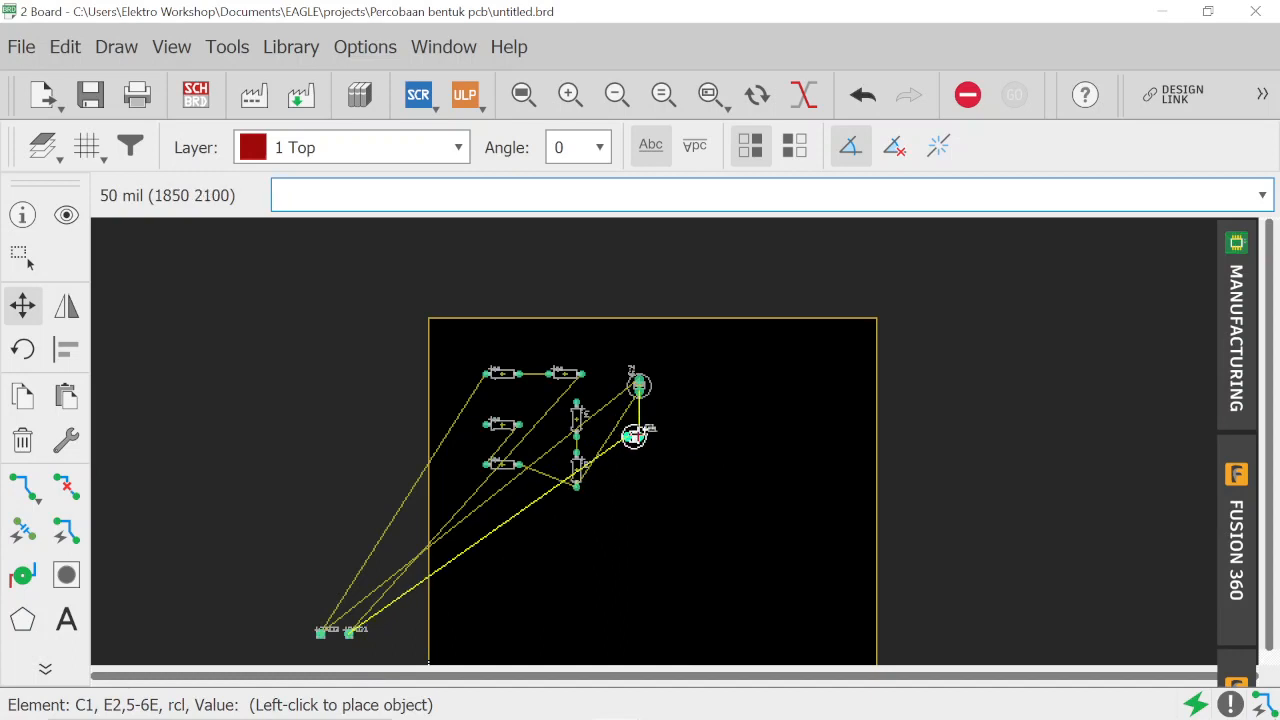
{"action": "left_click", "coordinate": [639, 441]}
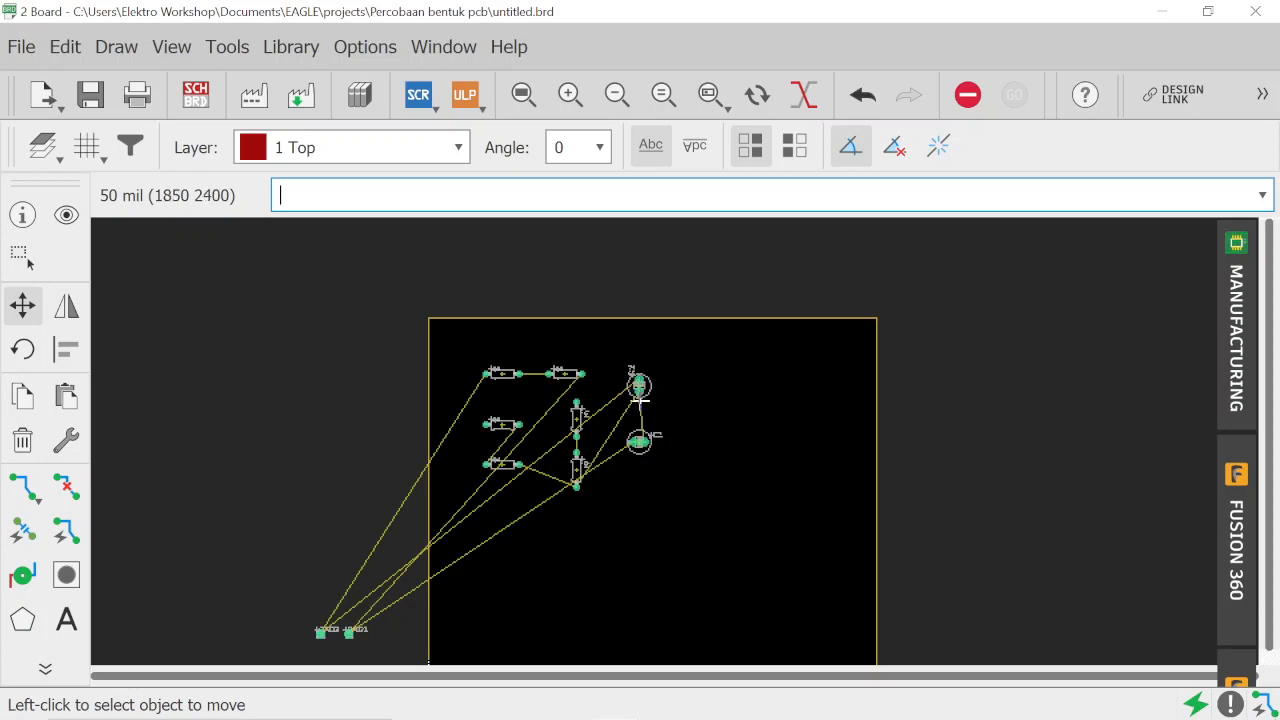
Step: Shift C2 and C1 closer to the resistors, stacked in one column just right of R5 and R1
{"action": "scroll", "coordinate": [659, 391], "scroll_direction": "up", "scroll_amount": 2}
{"action": "left_click", "coordinate": [614, 375]}
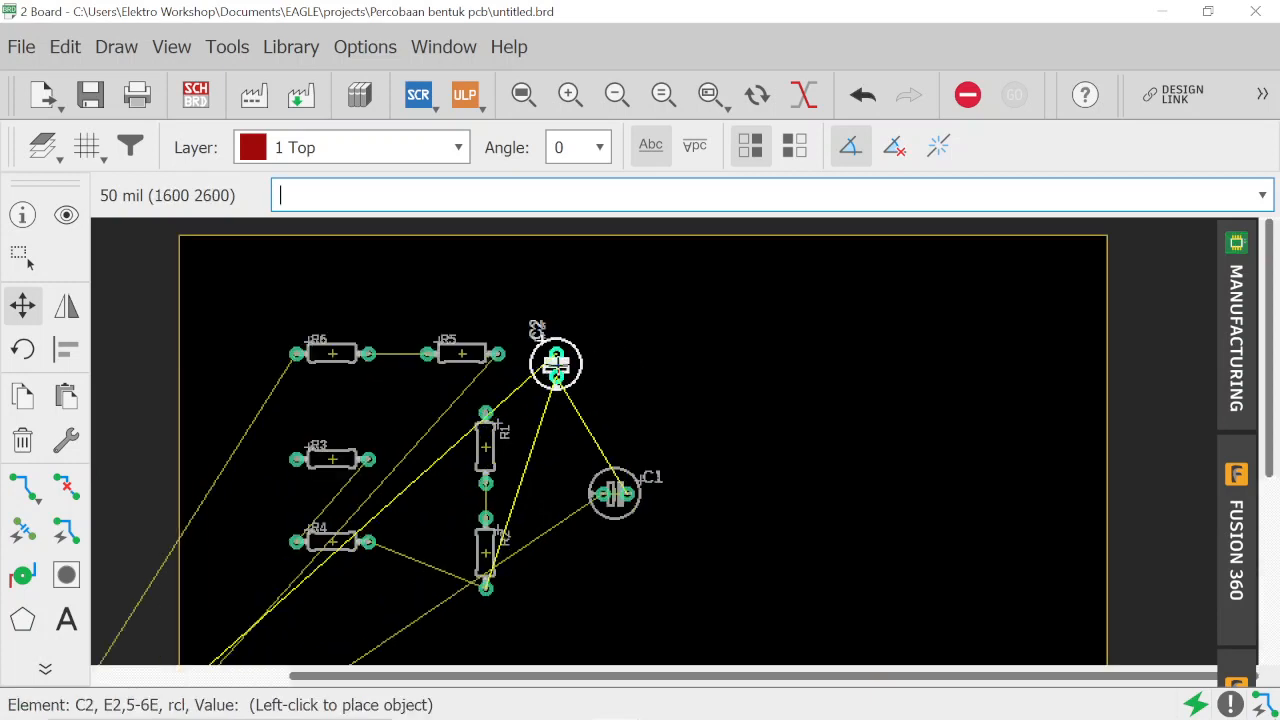
{"action": "left_click", "coordinate": [568, 365]}
{"action": "left_click", "coordinate": [617, 504]}
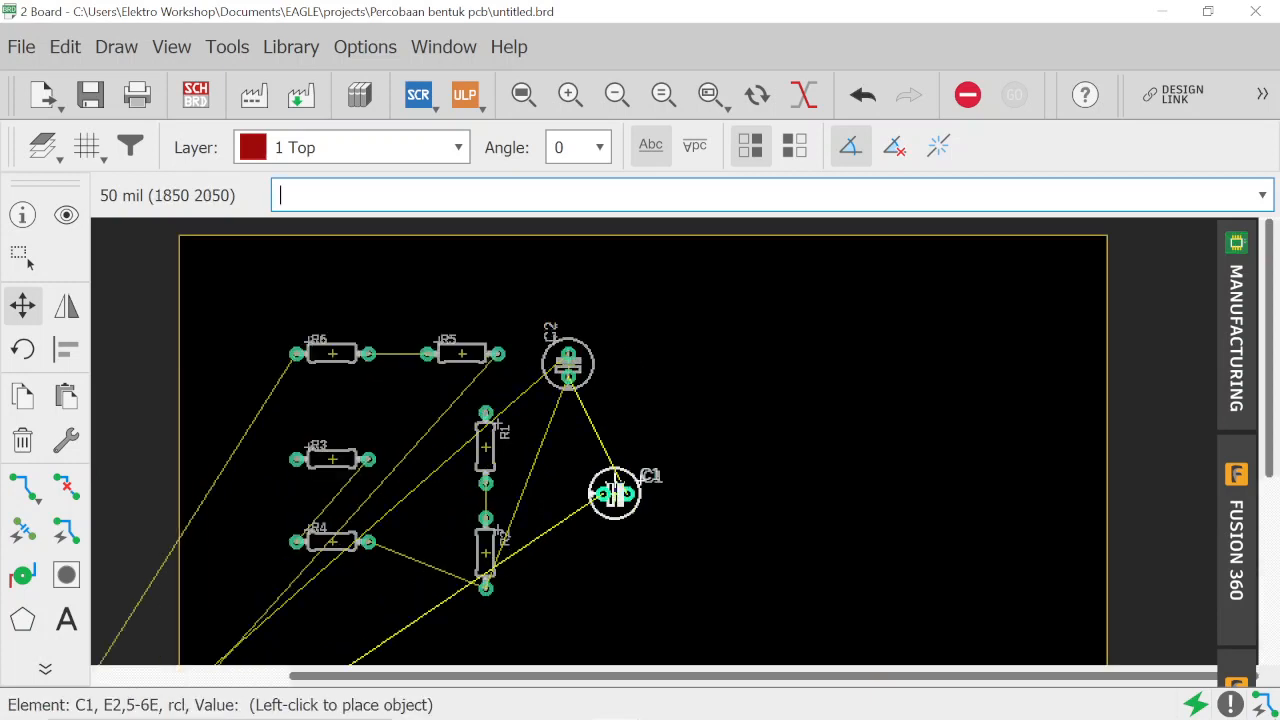
{"action": "left_click", "coordinate": [568, 447]}
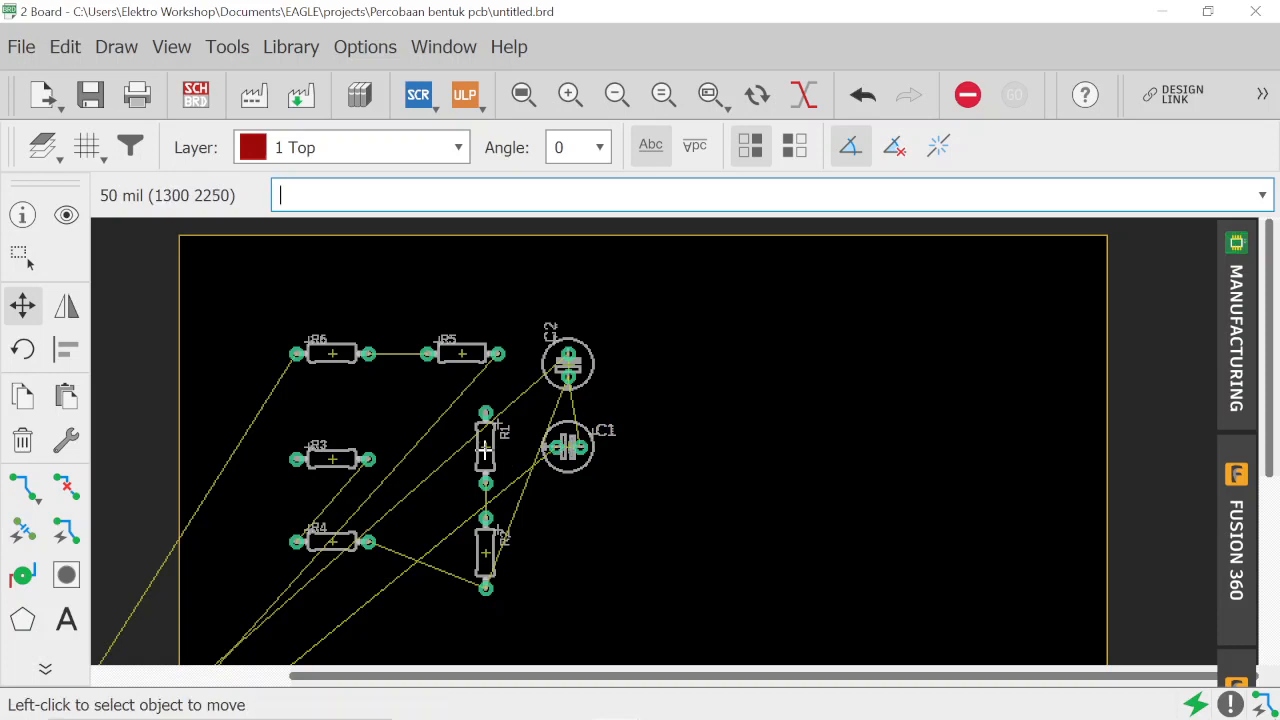
Step: Move R1 and R2 left into line with R5's left pad, keeping R1 directly above R2
{"action": "left_click", "coordinate": [484, 450]}
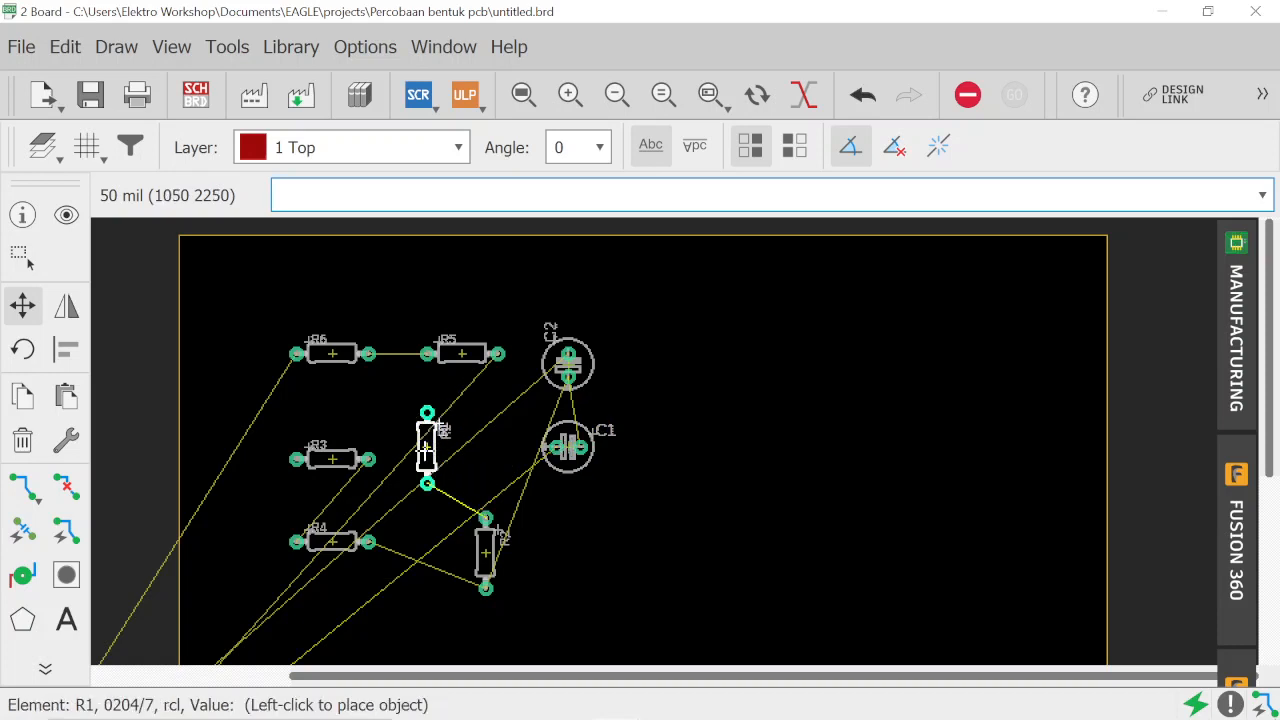
{"action": "left_click", "coordinate": [426, 450]}
{"action": "left_click", "coordinate": [487, 547]}
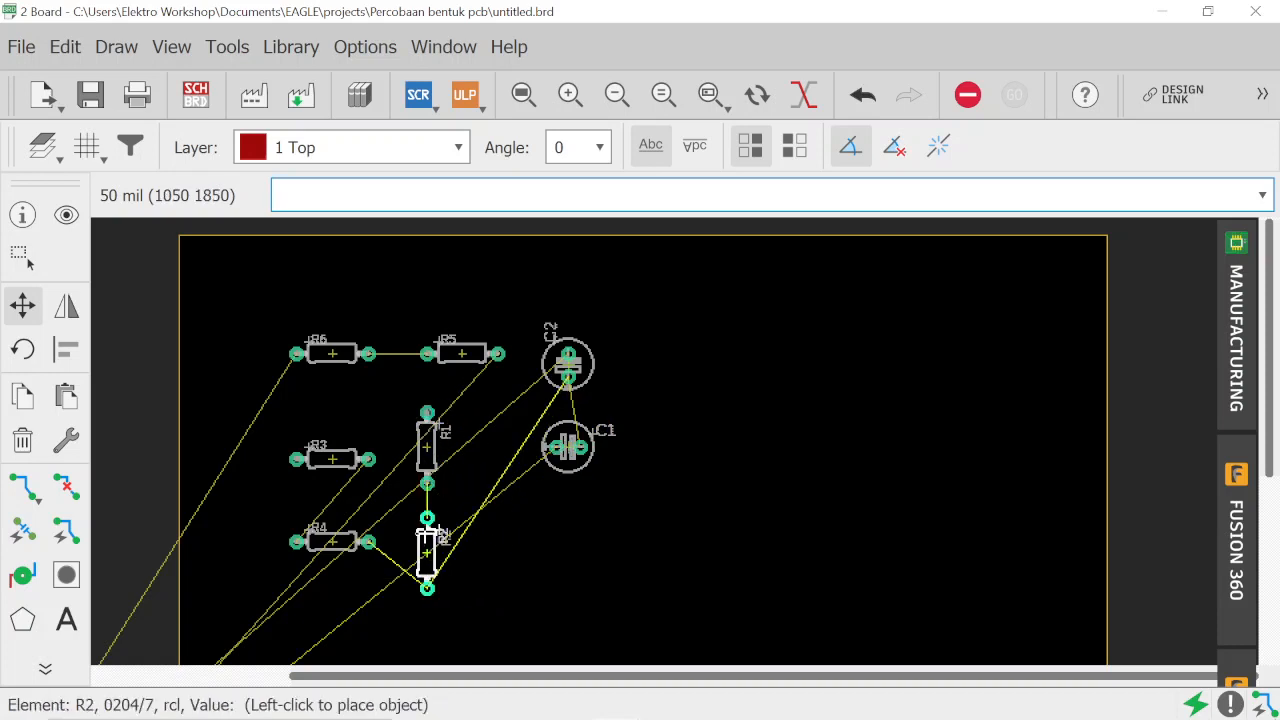
{"action": "left_click", "coordinate": [426, 533]}
Step: Move PAD2 into the board outline above the gap between R6 and R5, and PAD1 just above C2
{"action": "scroll", "coordinate": [520, 569], "scroll_direction": "down", "scroll_amount": 2}
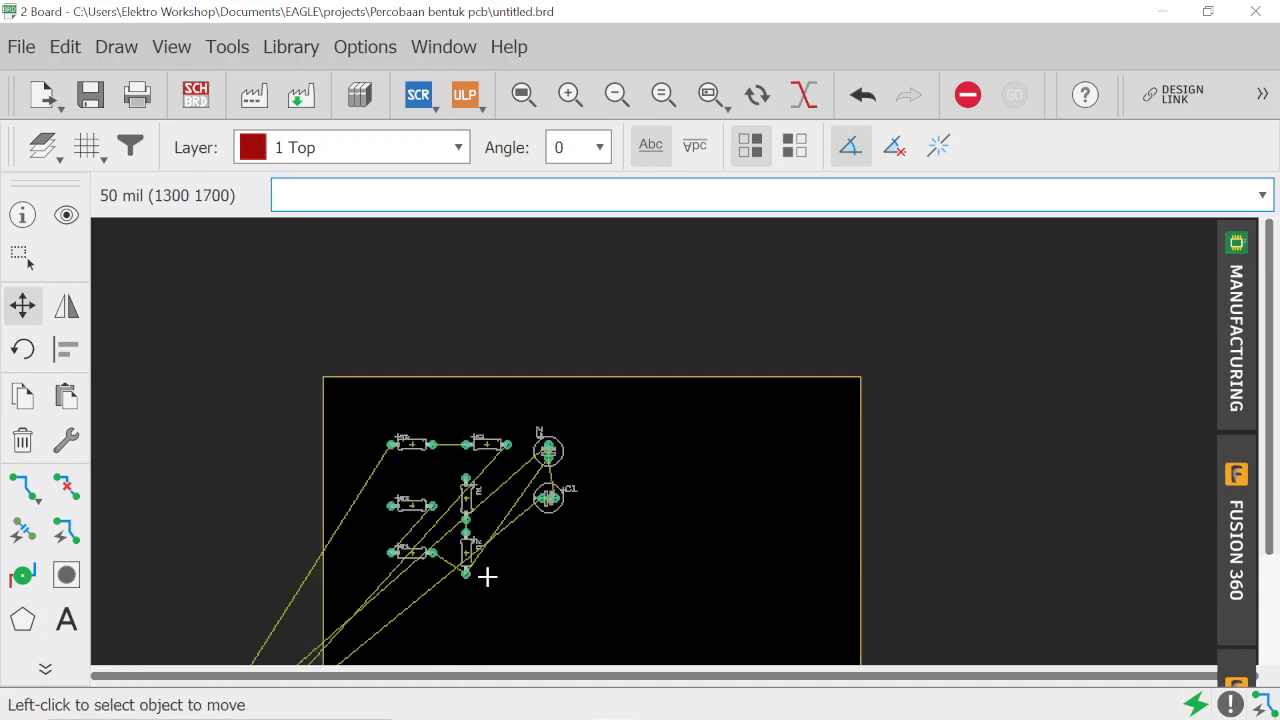
{"action": "scroll", "coordinate": [335, 602], "scroll_direction": "down", "scroll_amount": 2}
{"action": "scroll", "coordinate": [296, 645], "scroll_direction": "up", "scroll_amount": 2}
{"action": "scroll", "coordinate": [326, 614], "scroll_direction": "down", "scroll_amount": 3}
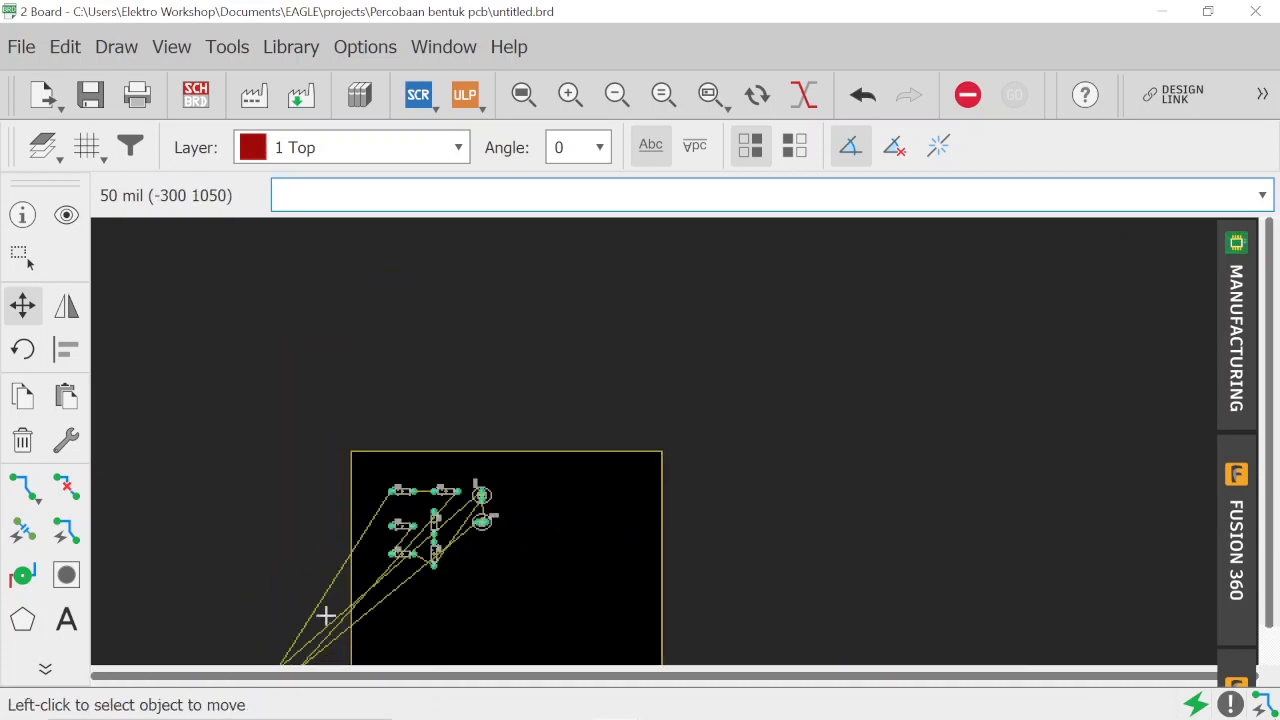
{"action": "scroll", "coordinate": [305, 648], "scroll_direction": "up", "scroll_amount": 2}
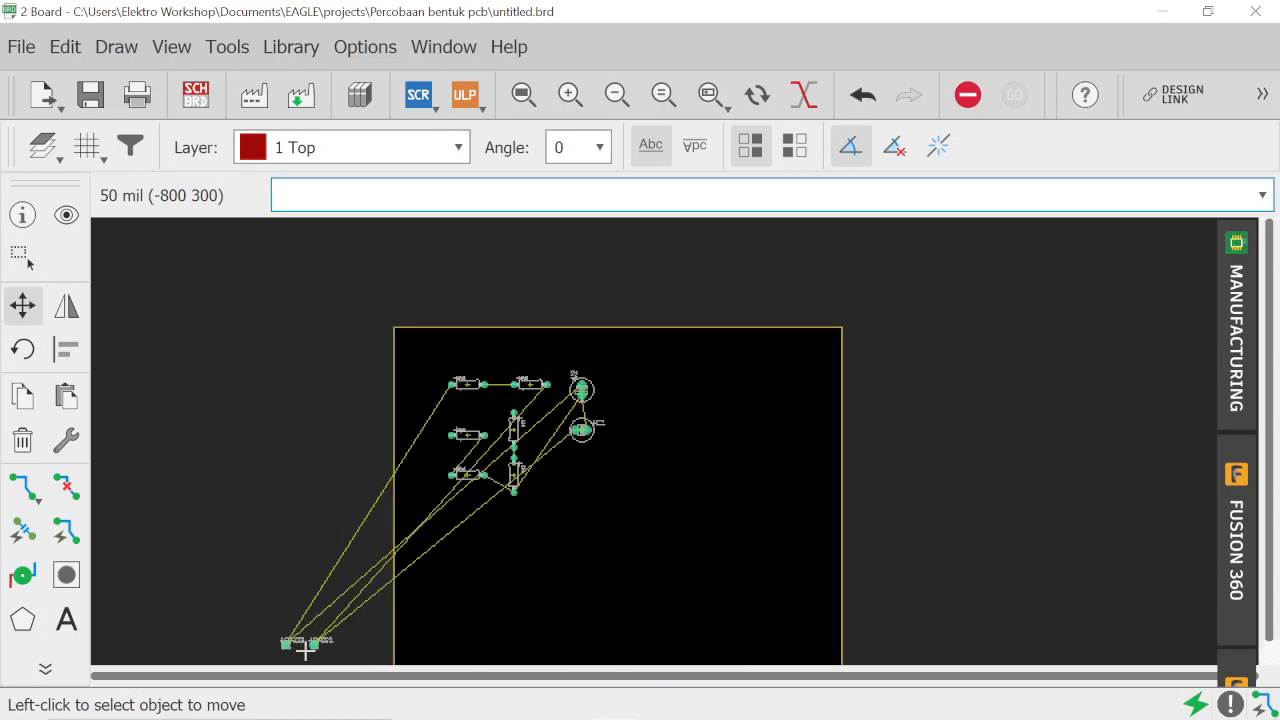
{"action": "left_click", "coordinate": [287, 647]}
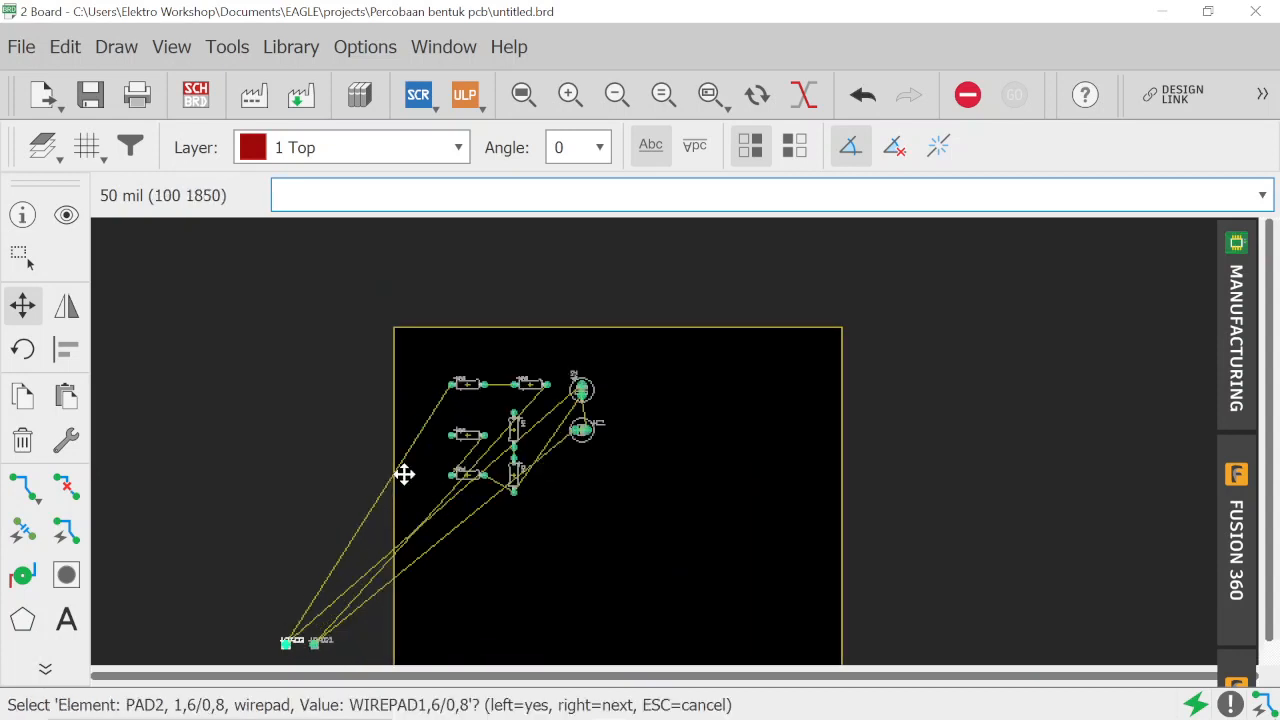
{"action": "left_click", "coordinate": [287, 644]}
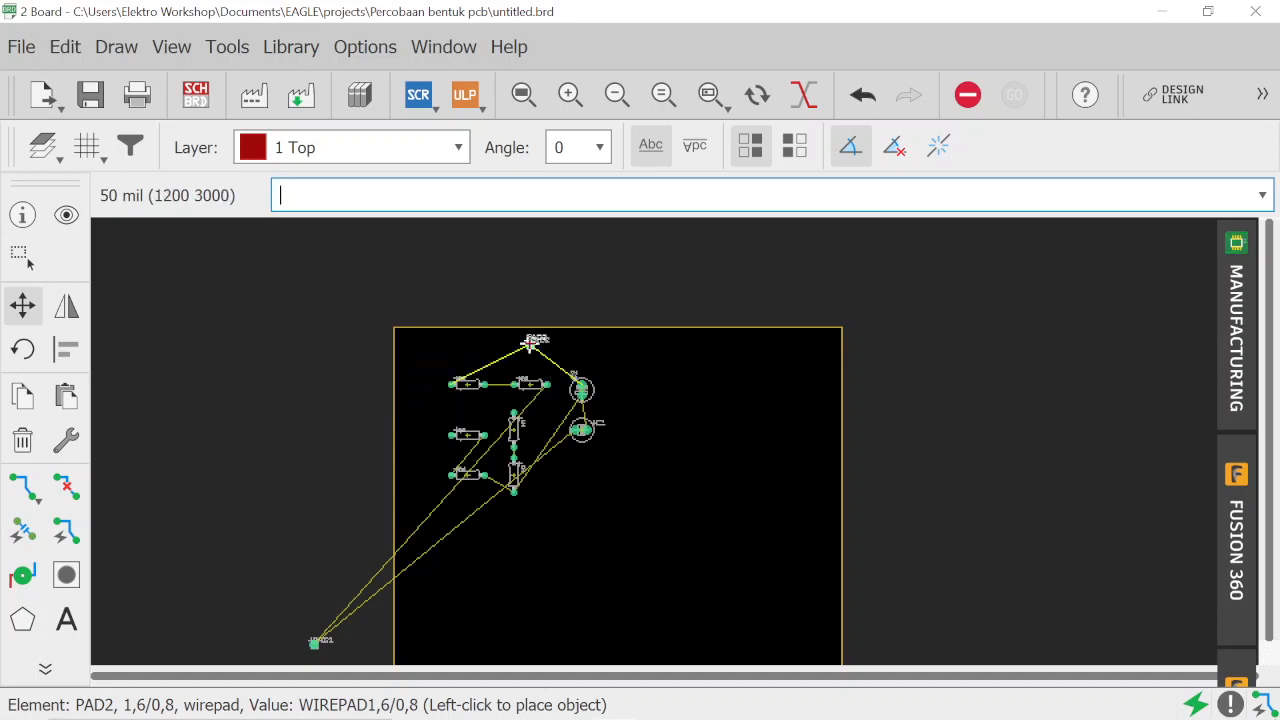
{"action": "left_click", "coordinate": [549, 340]}
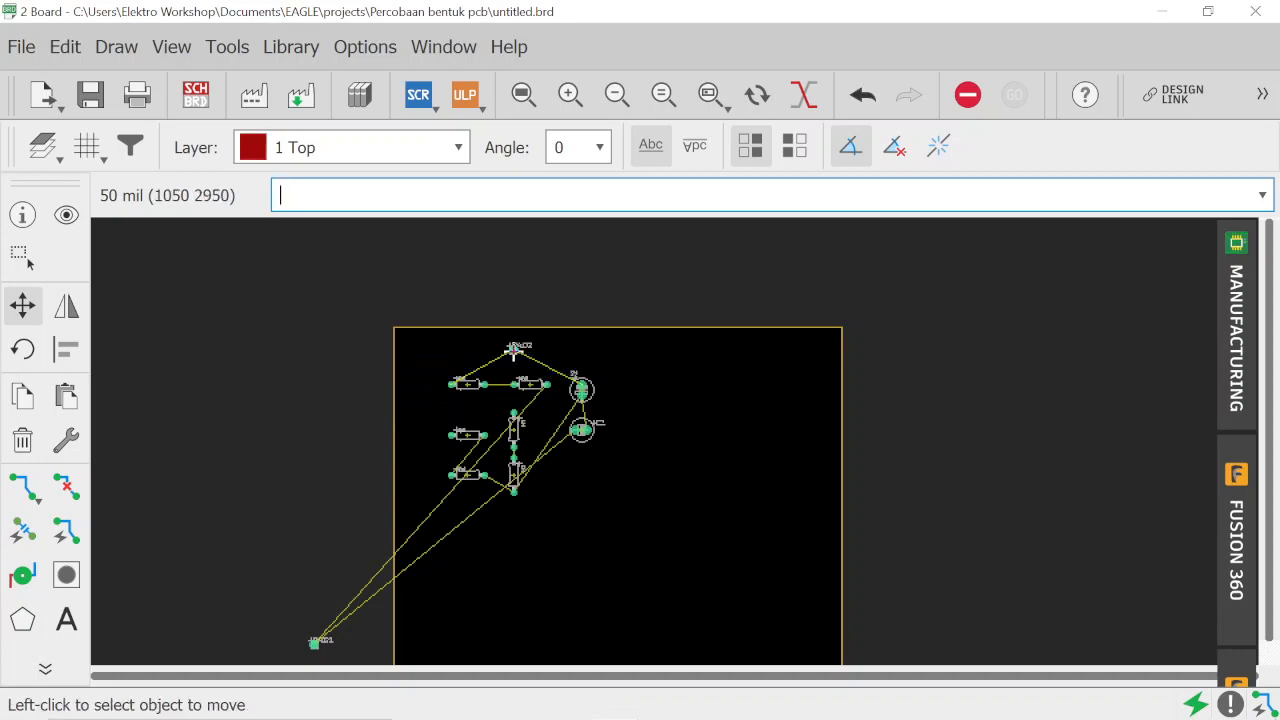
{"action": "left_click", "coordinate": [313, 643]}
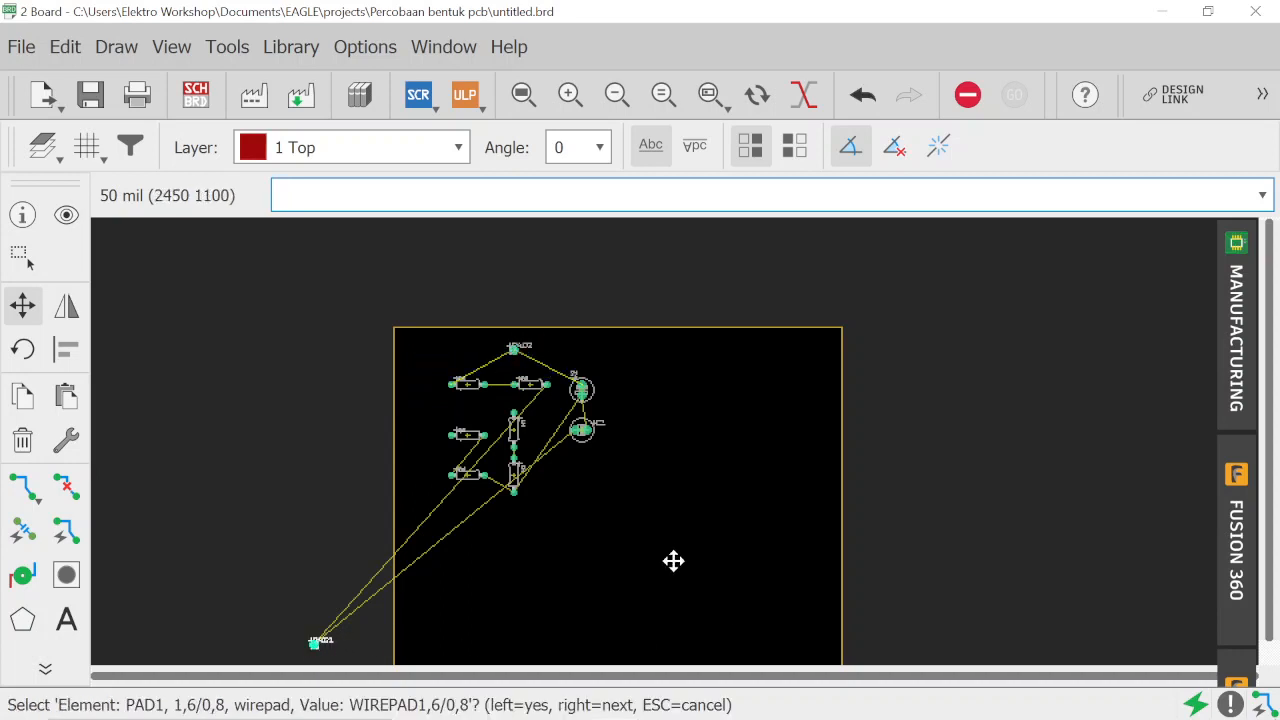
{"action": "left_click", "coordinate": [316, 644]}
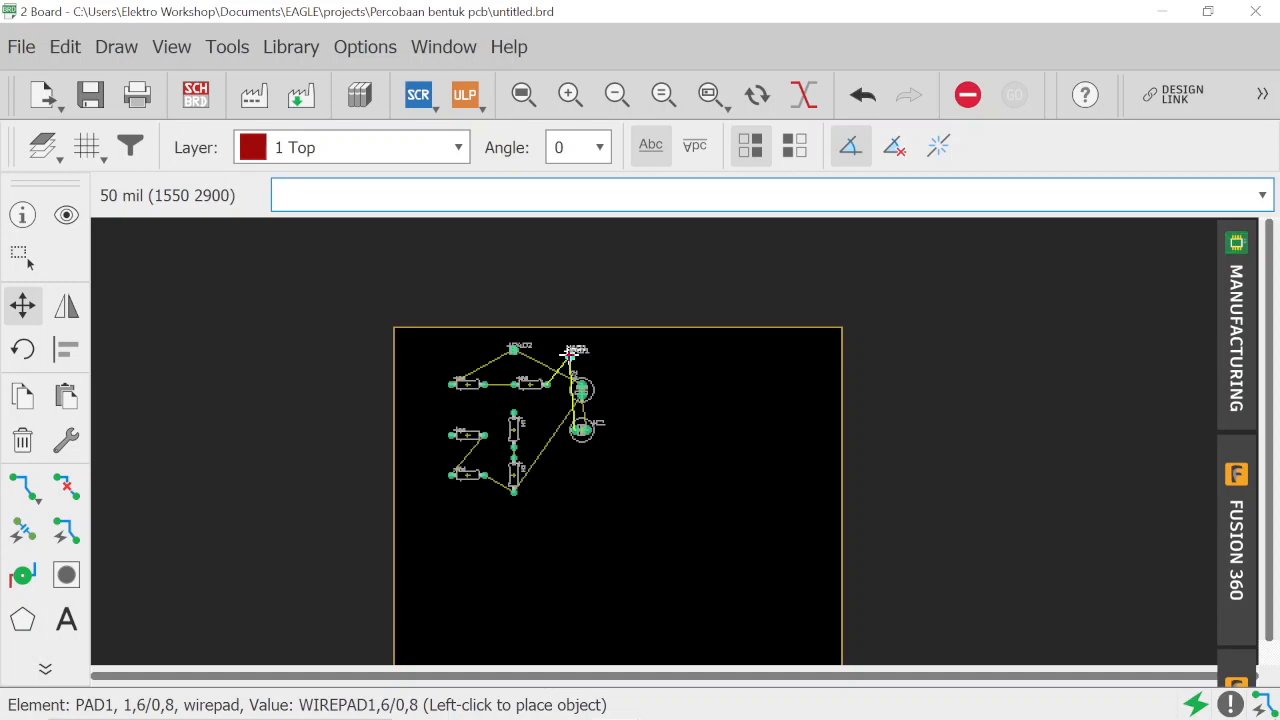
{"action": "left_click", "coordinate": [570, 352]}
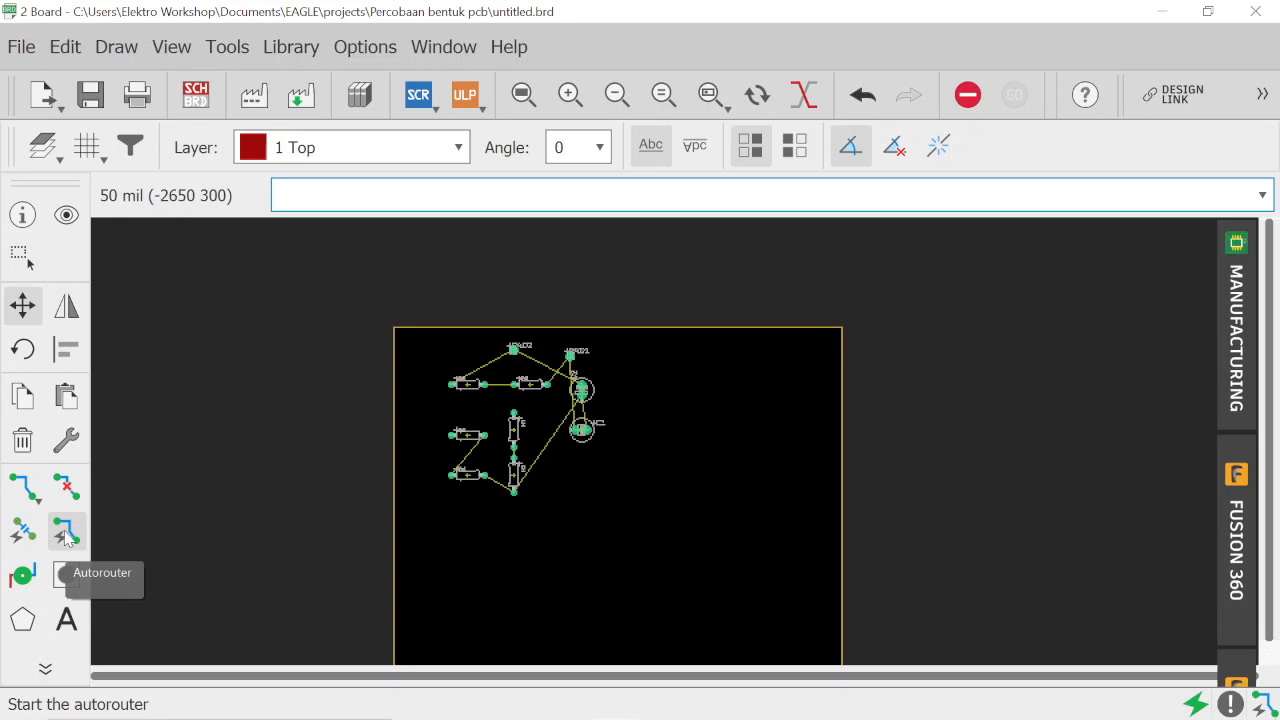
{"action": "scroll", "coordinate": [671, 457], "scroll_direction": "down", "scroll_amount": 2}
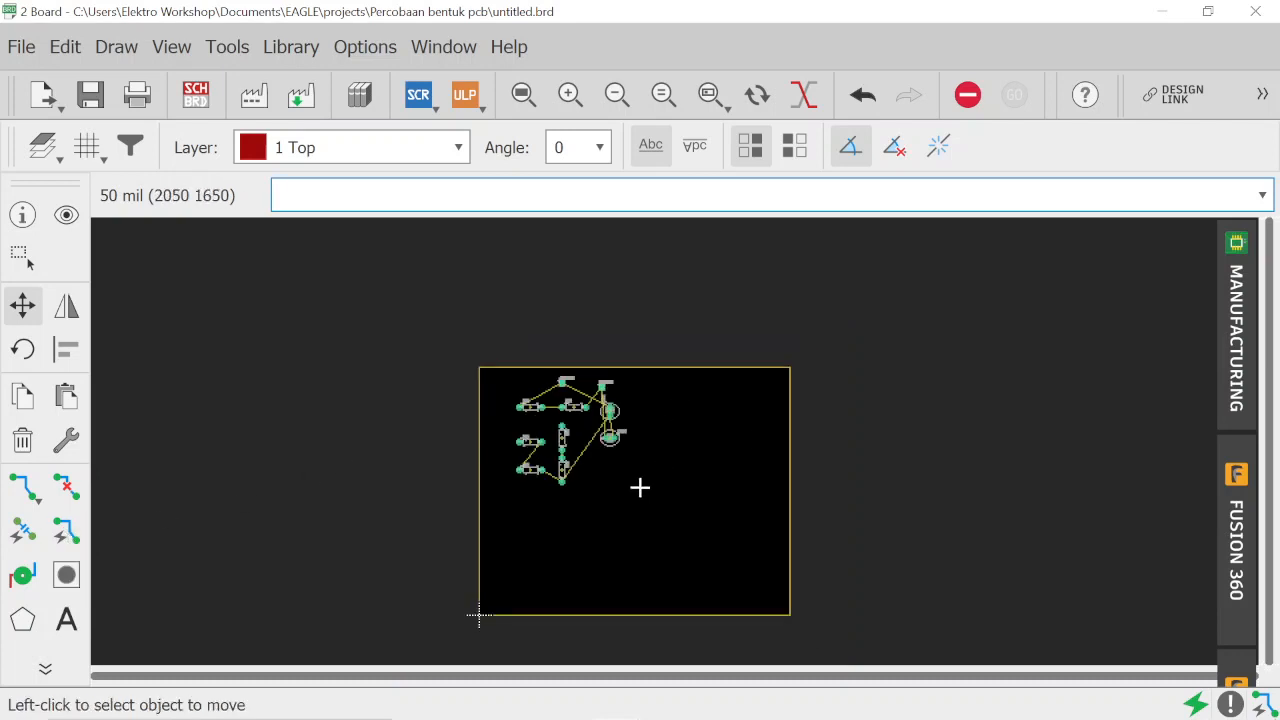
{"action": "scroll", "coordinate": [640, 487], "scroll_direction": "up", "scroll_amount": 2}
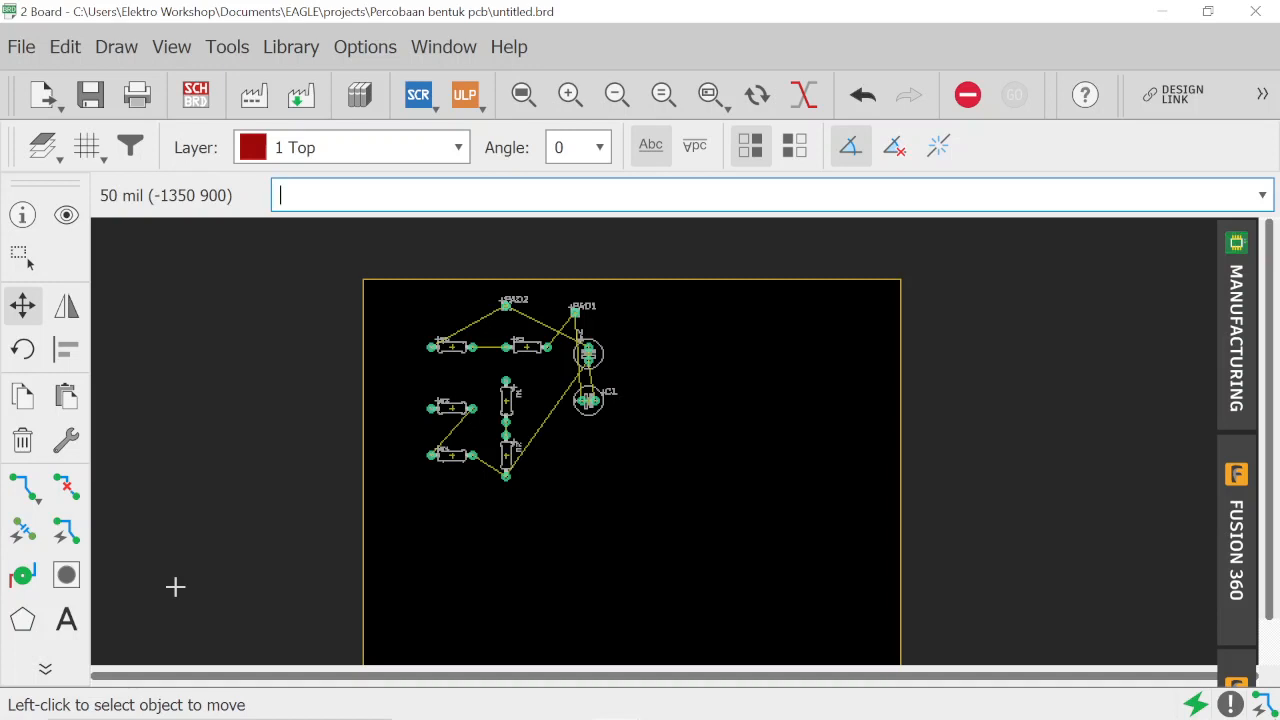
{"action": "left_click", "coordinate": [24, 484]}
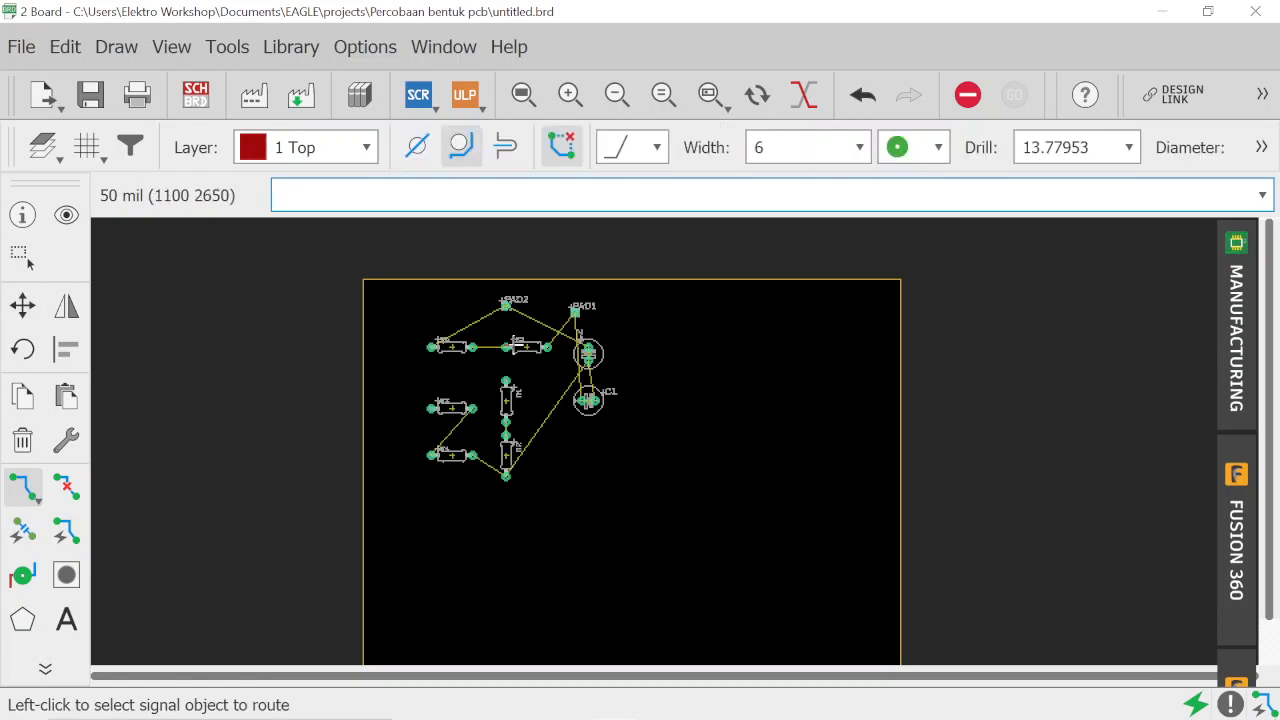
{"action": "left_click", "coordinate": [431, 347]}
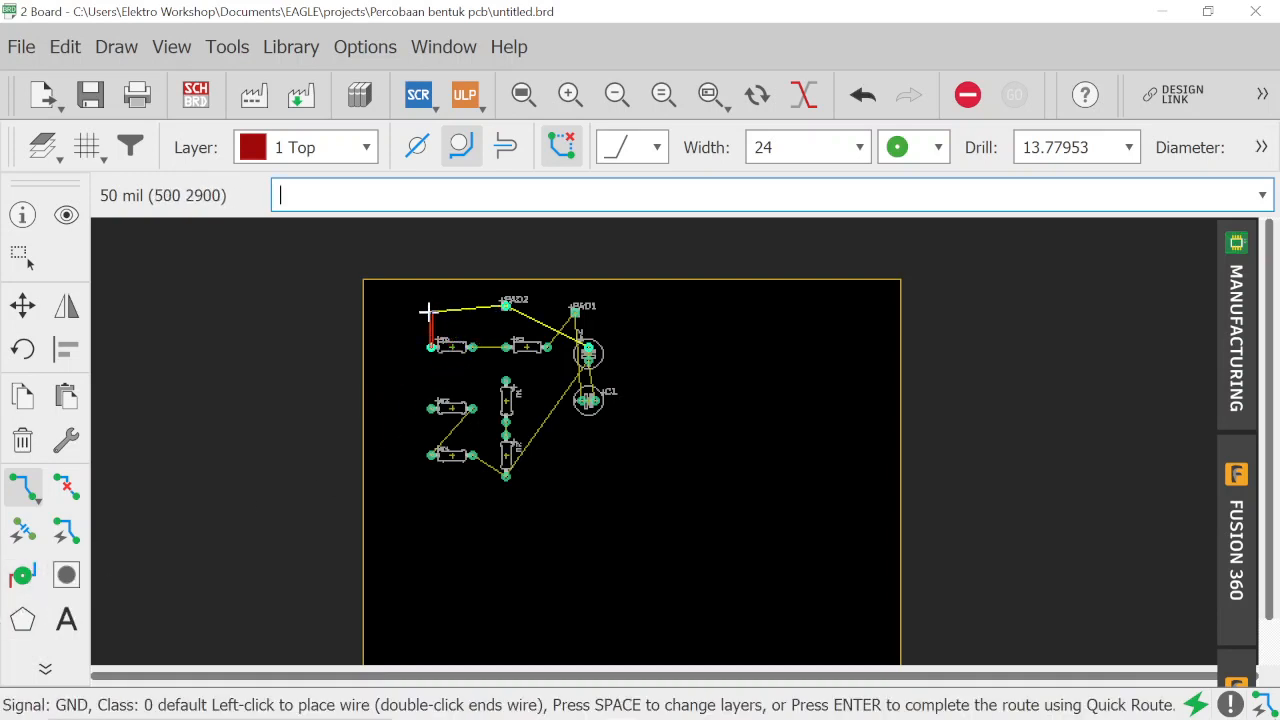
{"action": "left_click", "coordinate": [365, 147]}
{"action": "left_click", "coordinate": [325, 206]}
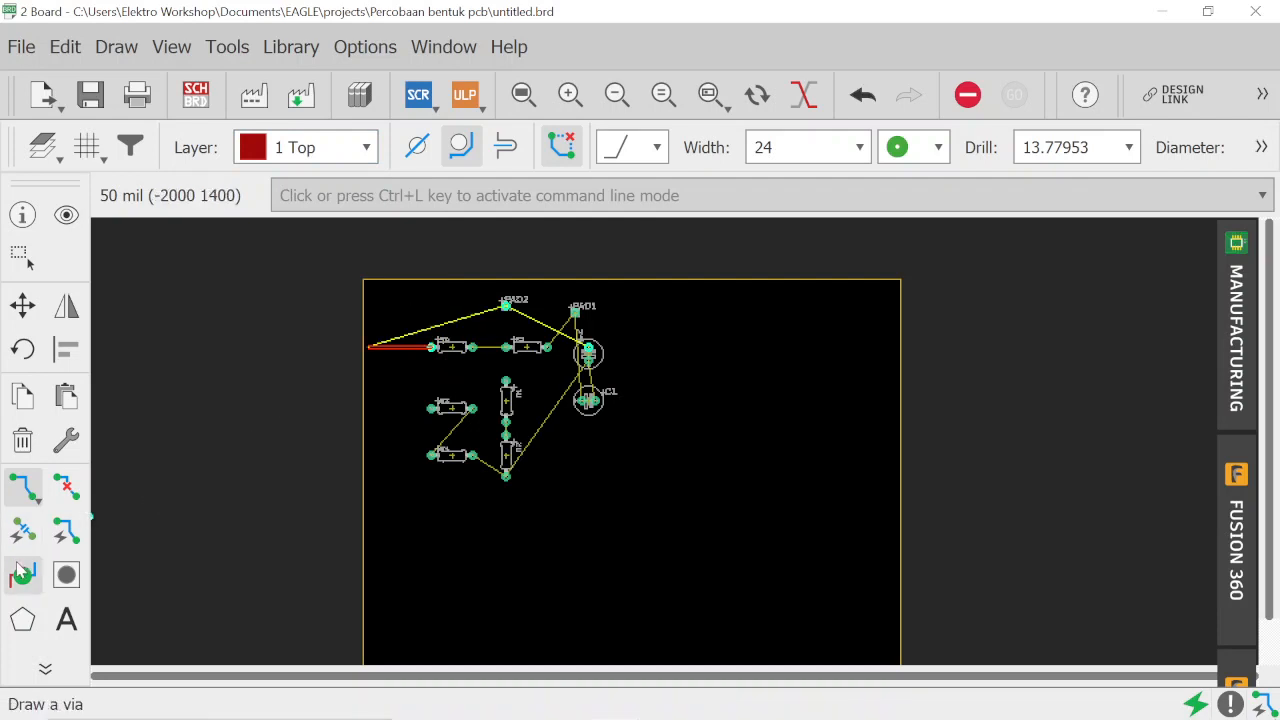
{"action": "left_click", "coordinate": [26, 490]}
{"action": "left_click", "coordinate": [38, 504]}
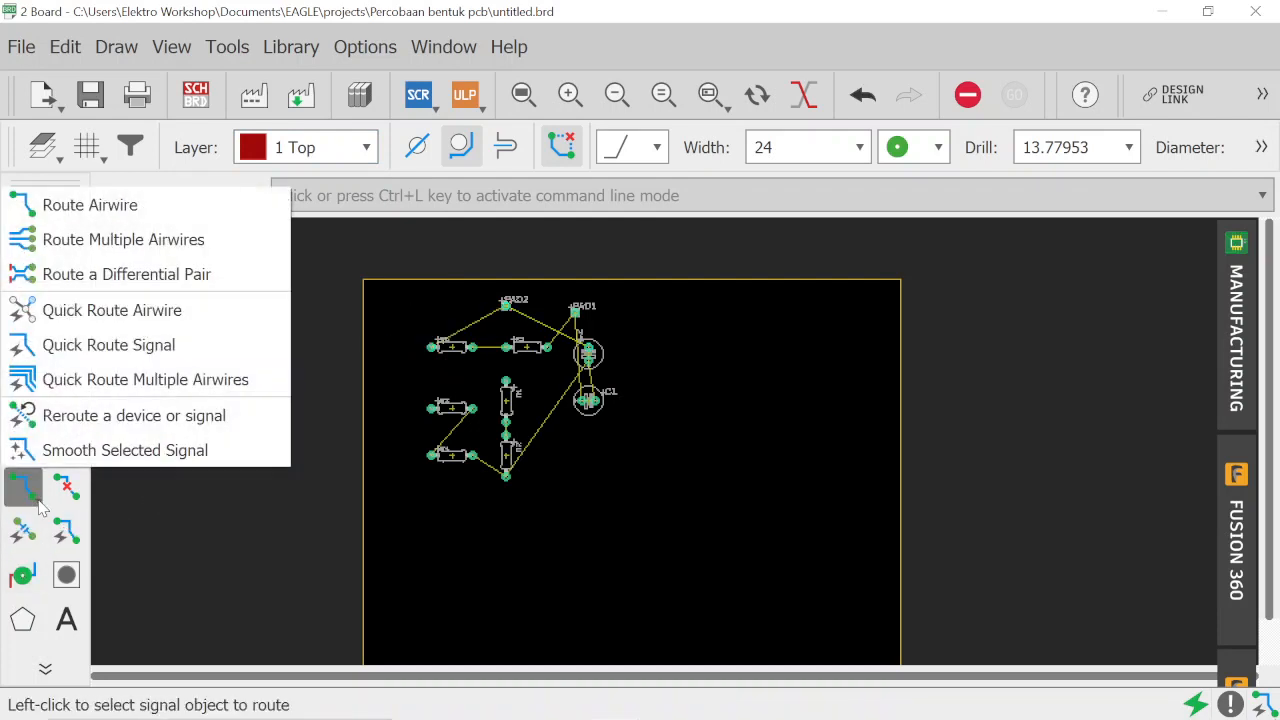
{"action": "left_click", "coordinate": [140, 210]}
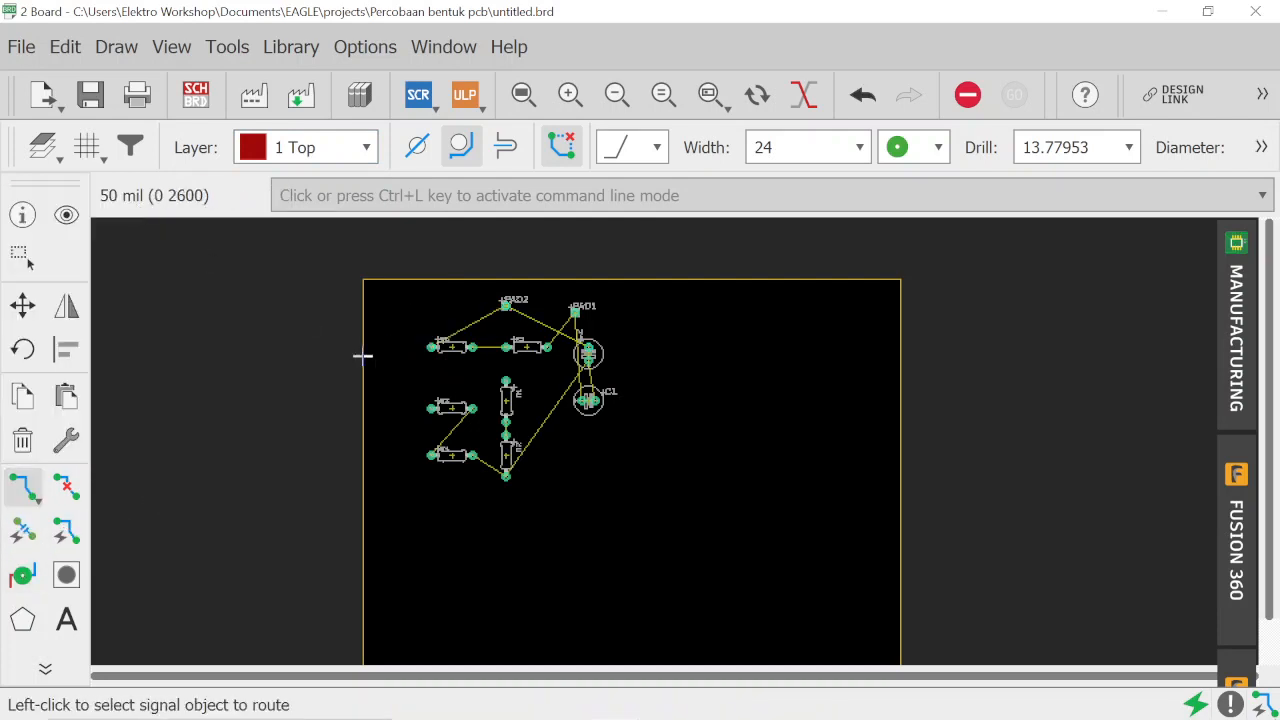
{"action": "left_click", "coordinate": [430, 348]}
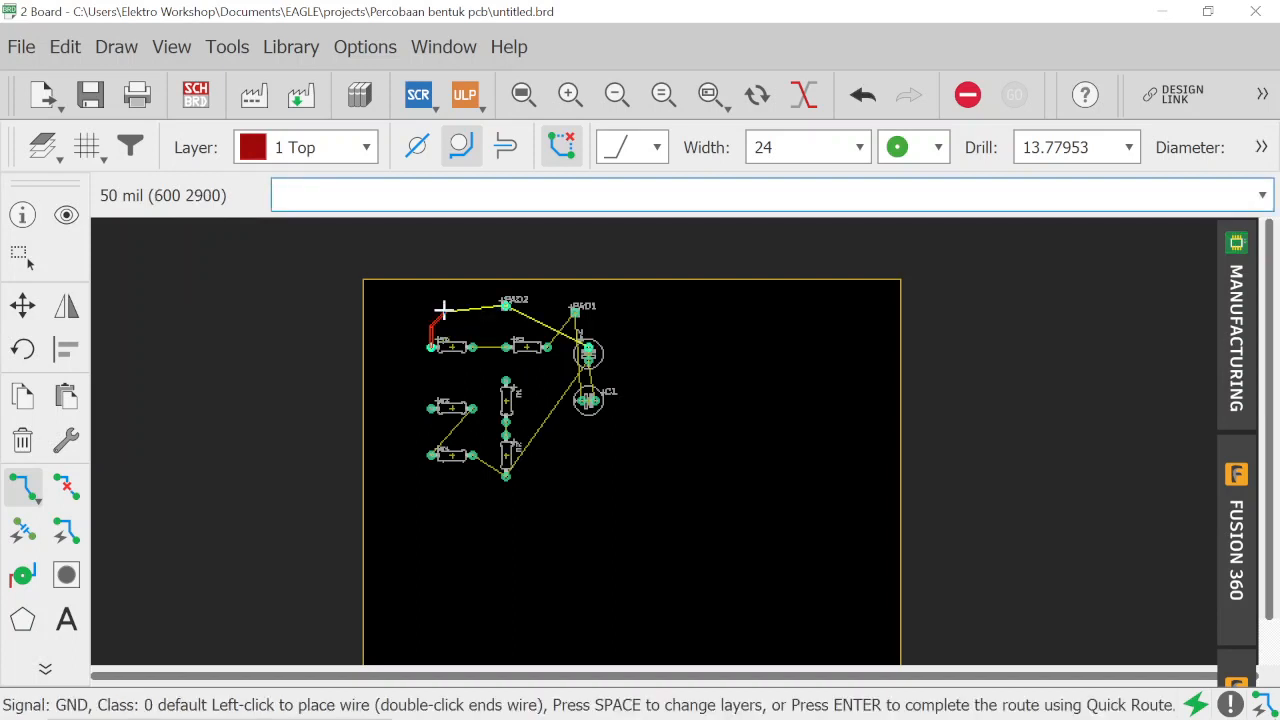
{"action": "left_click", "coordinate": [330, 147]}
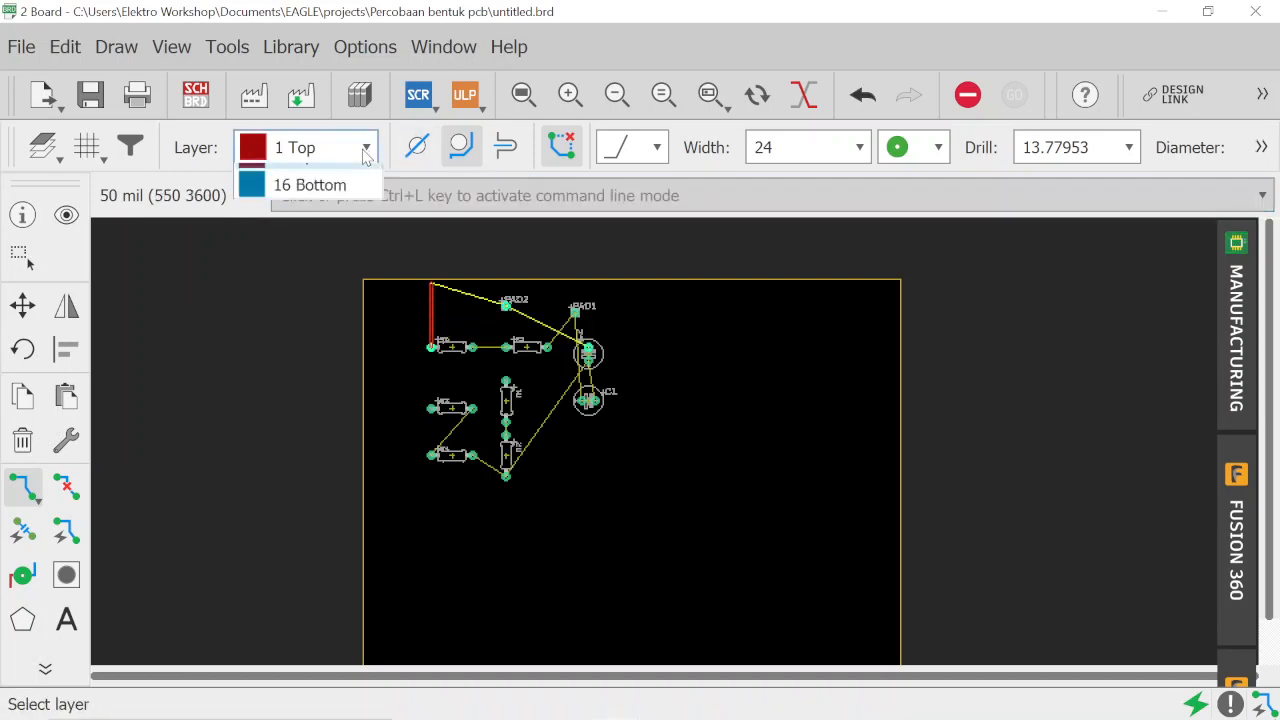
{"action": "left_click", "coordinate": [324, 215]}
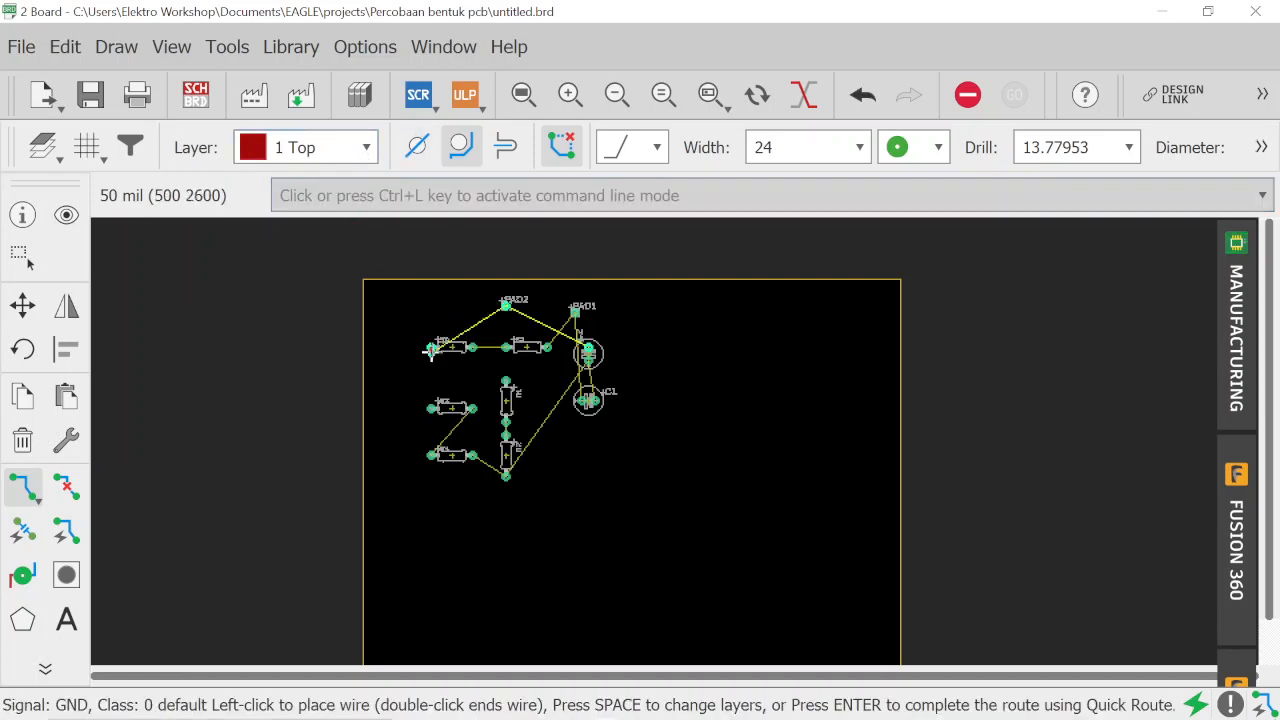
{"action": "left_click", "coordinate": [362, 152]}
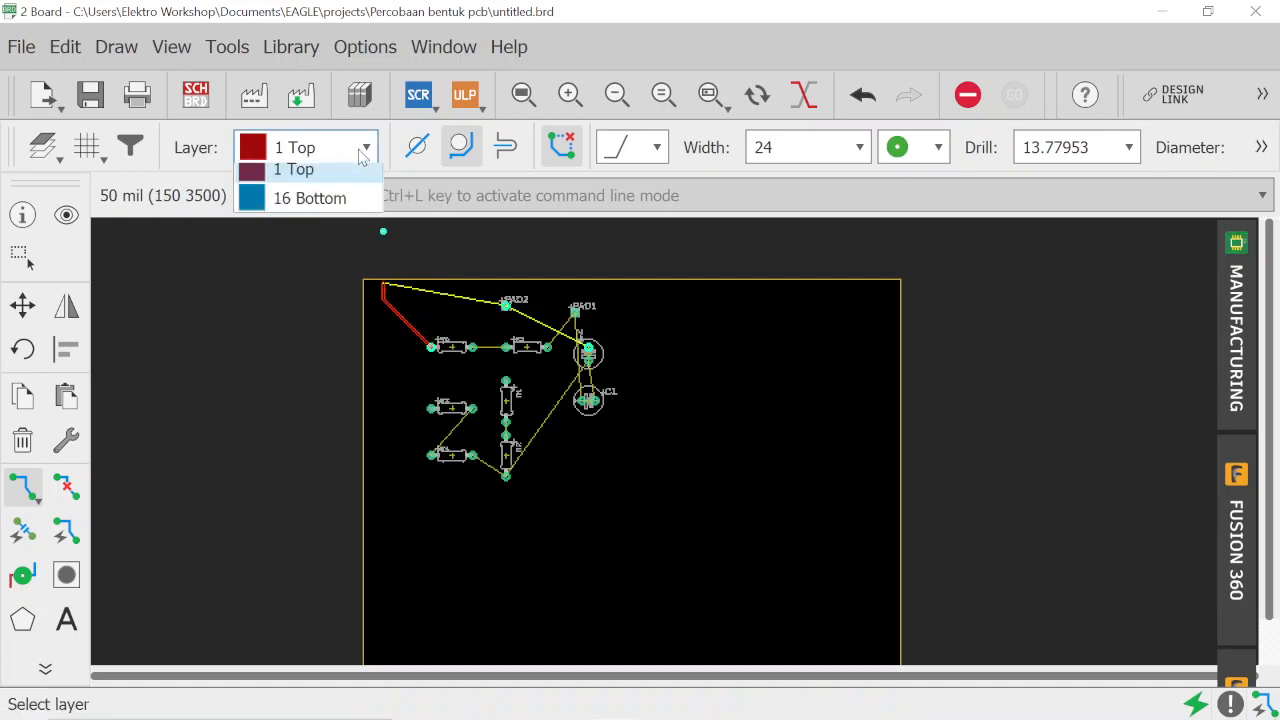
{"action": "left_click", "coordinate": [305, 203]}
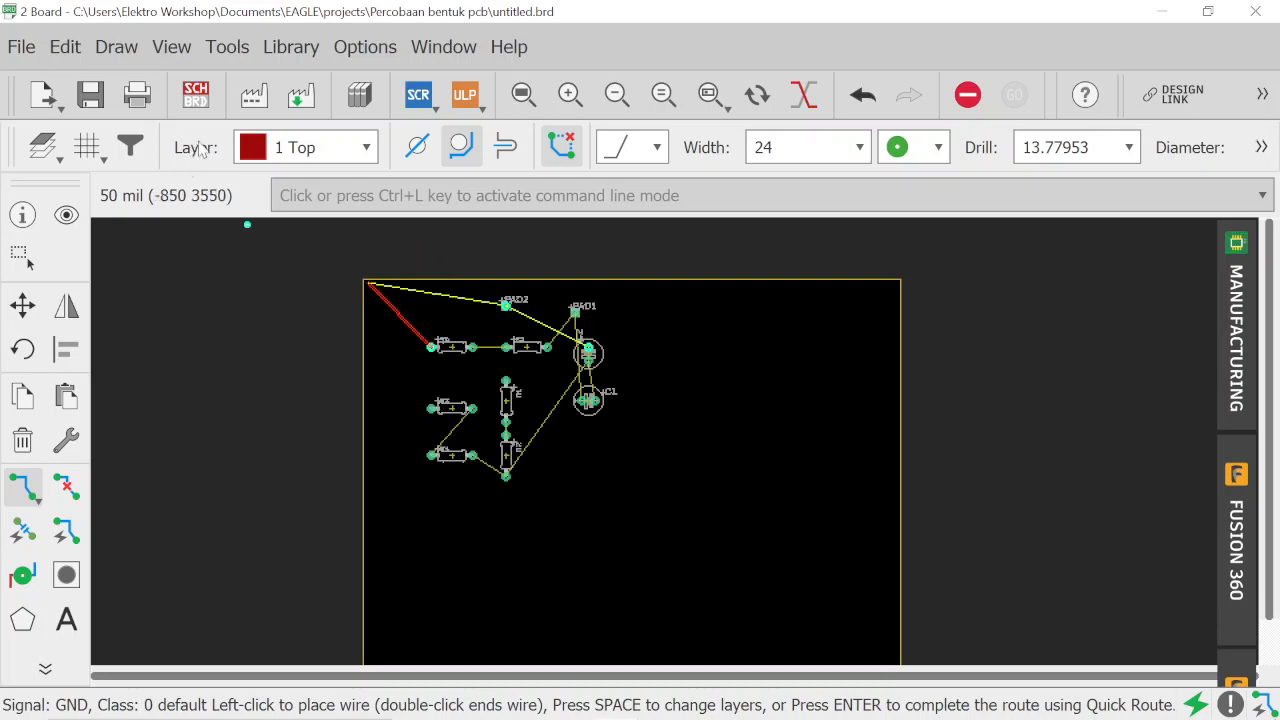
{"action": "left_click", "coordinate": [25, 505]}
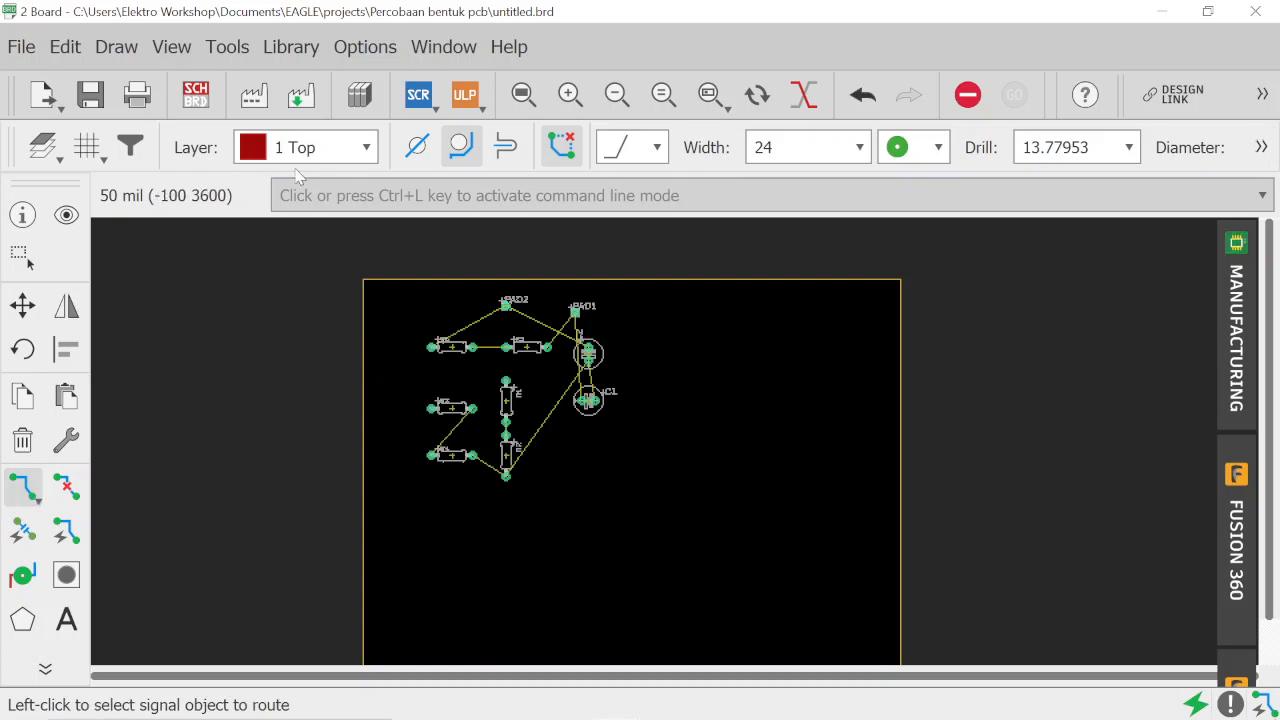
Step: Set the airwire routing layer to 16 Bottom
{"action": "left_click", "coordinate": [350, 148]}
{"action": "left_click", "coordinate": [350, 210]}
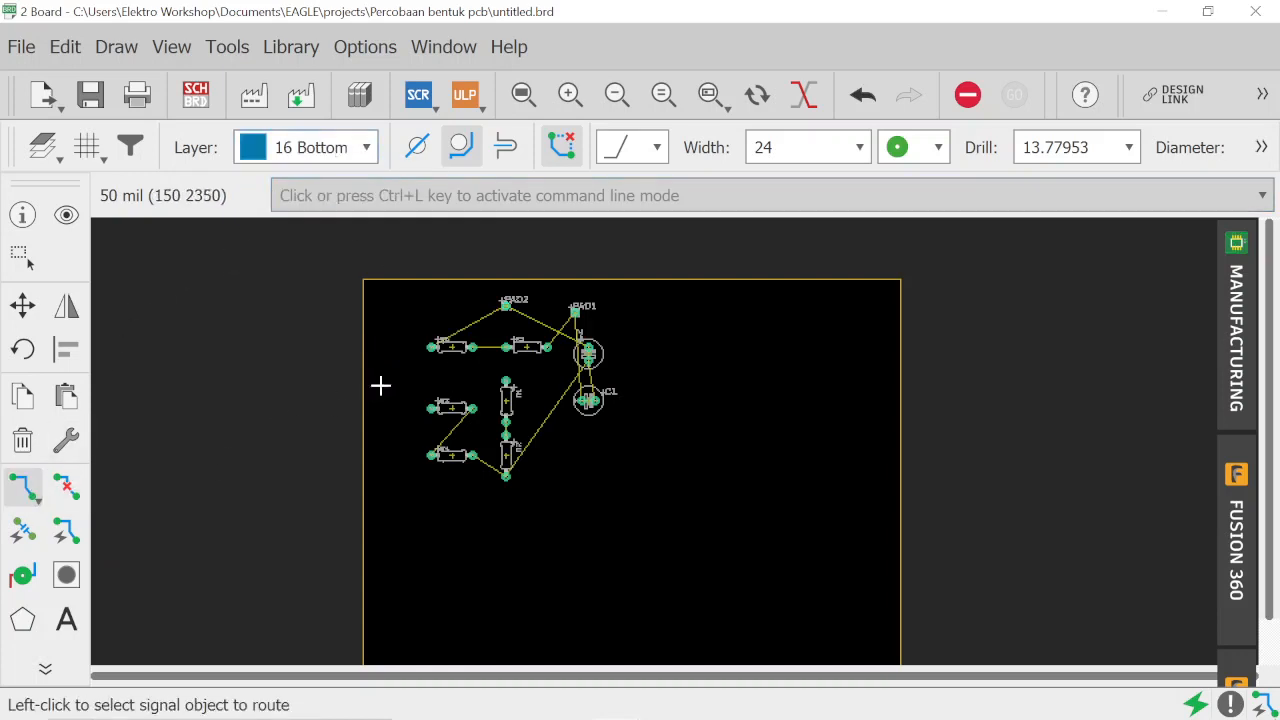
{"action": "left_click", "coordinate": [432, 347]}
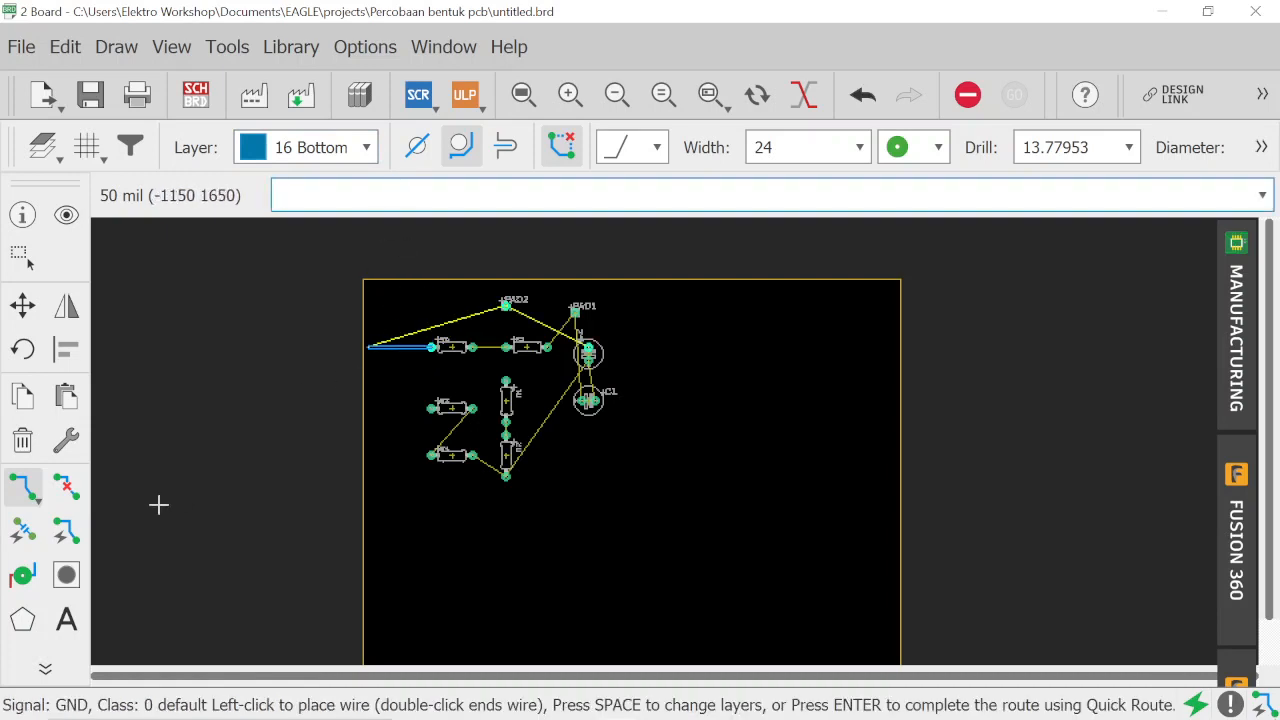
{"action": "left_click", "coordinate": [23, 488]}
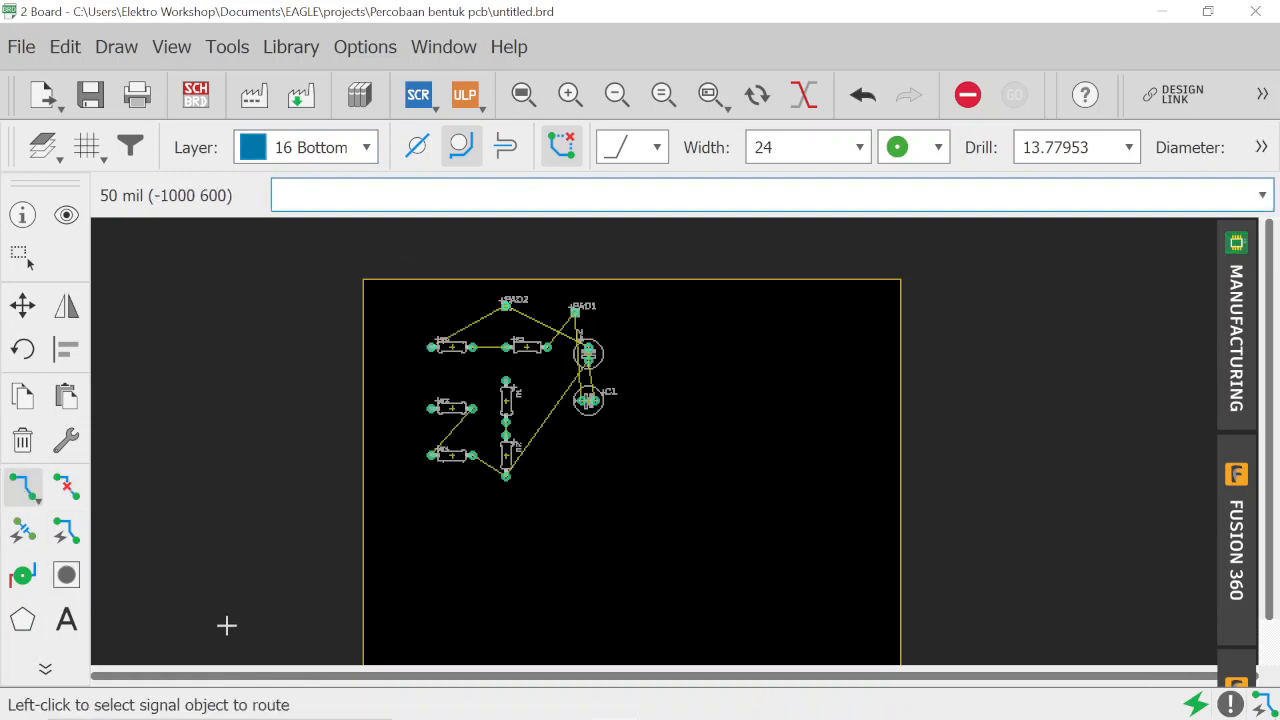
Step: Switch the routing layer to 1 Top and back to 16 Bottom
{"action": "left_click", "coordinate": [366, 147]}
{"action": "left_click", "coordinate": [339, 178]}
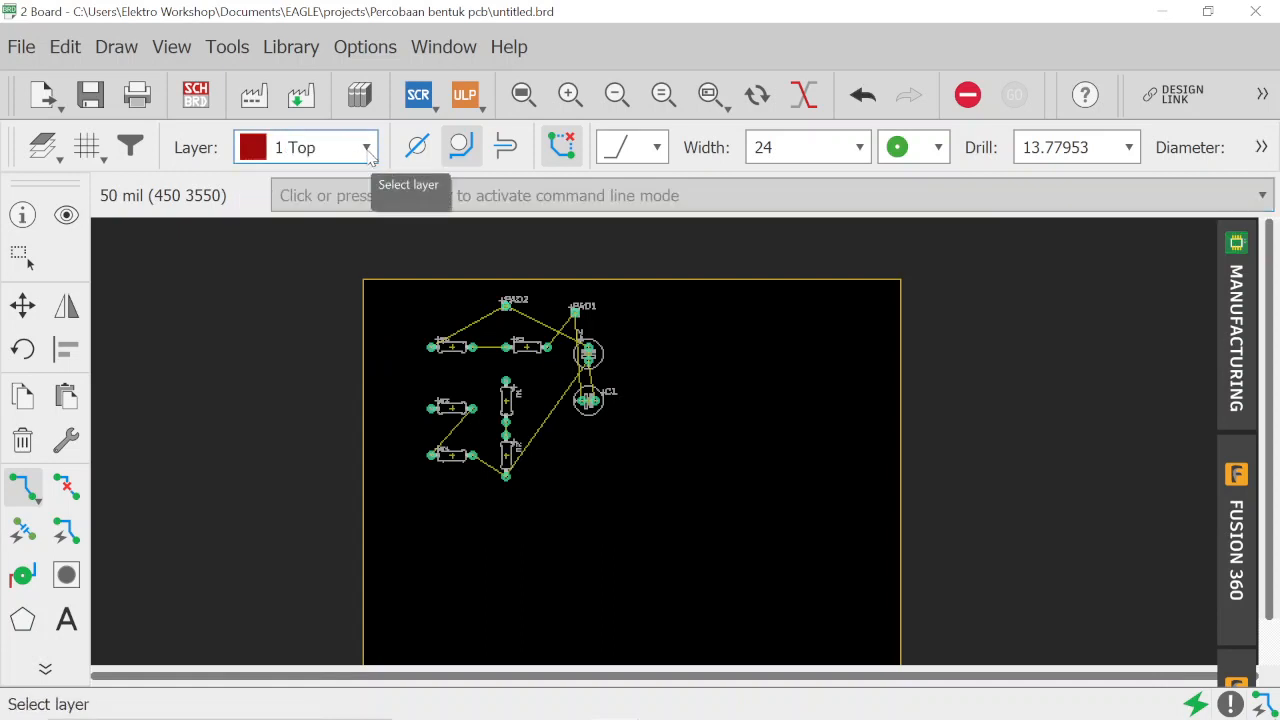
{"action": "left_click", "coordinate": [366, 147]}
{"action": "left_click", "coordinate": [345, 210]}
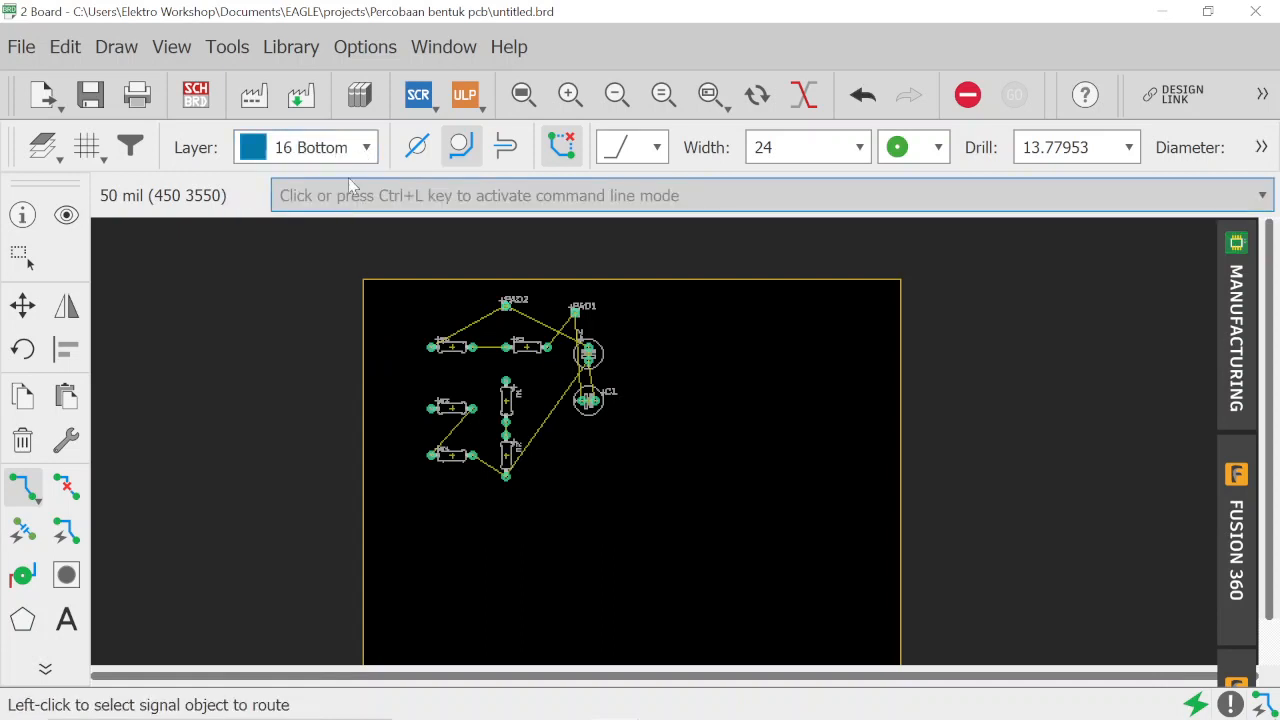
{"action": "left_click", "coordinate": [366, 147]}
{"action": "left_click", "coordinate": [338, 205]}
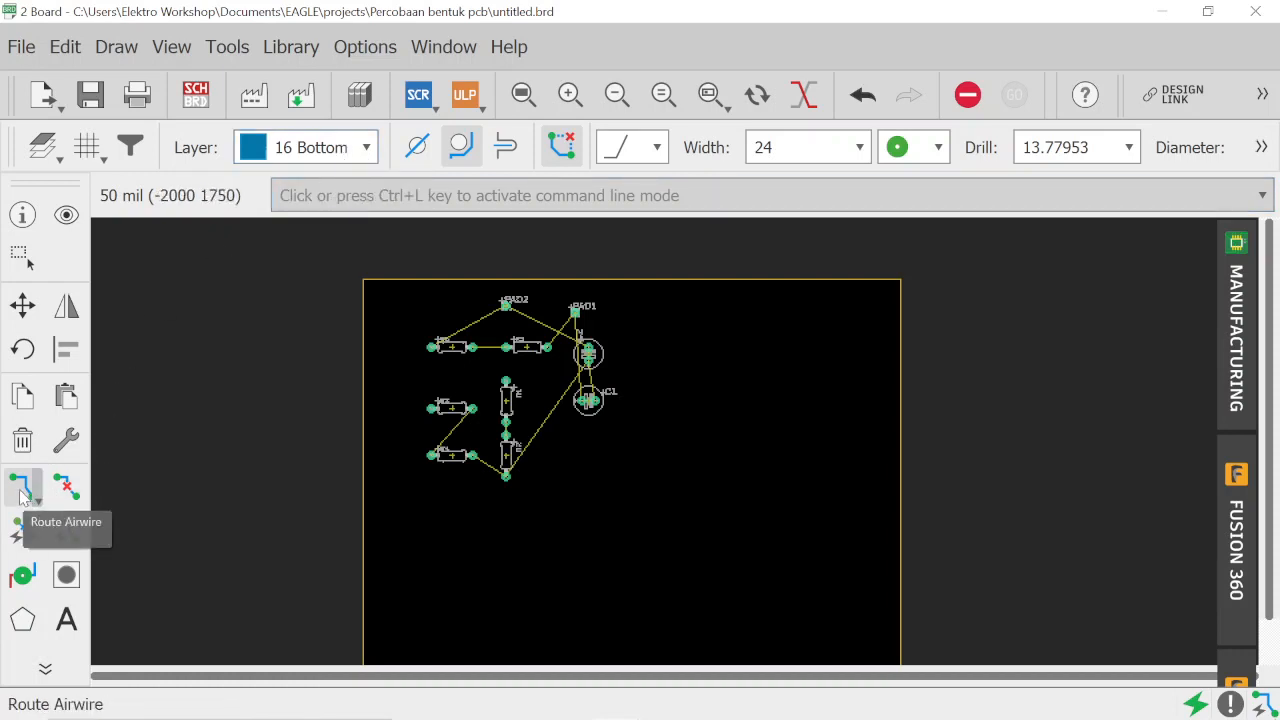
Step: Route the GND airwire on the bottom layer from R6's left pad up and over to PAD2
{"action": "left_click", "coordinate": [21, 492]}
{"action": "left_click", "coordinate": [431, 348]}
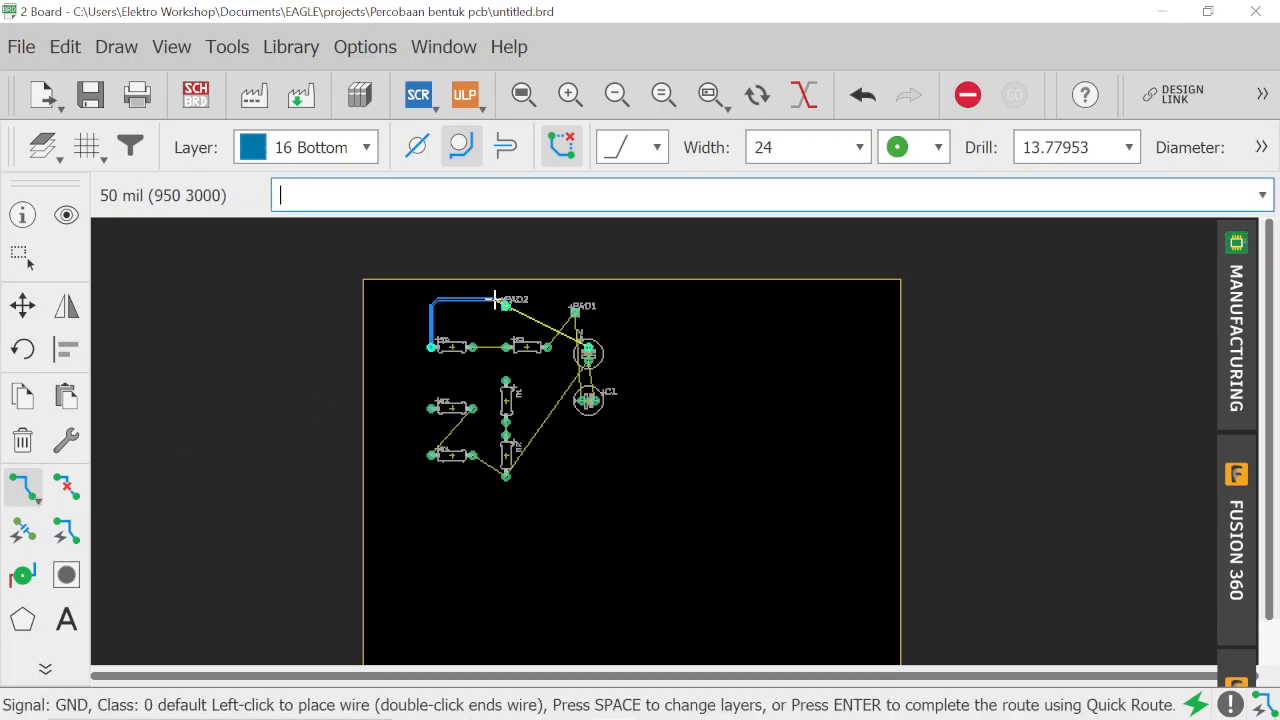
{"action": "scroll", "coordinate": [492, 300], "scroll_direction": "up", "scroll_amount": 3}
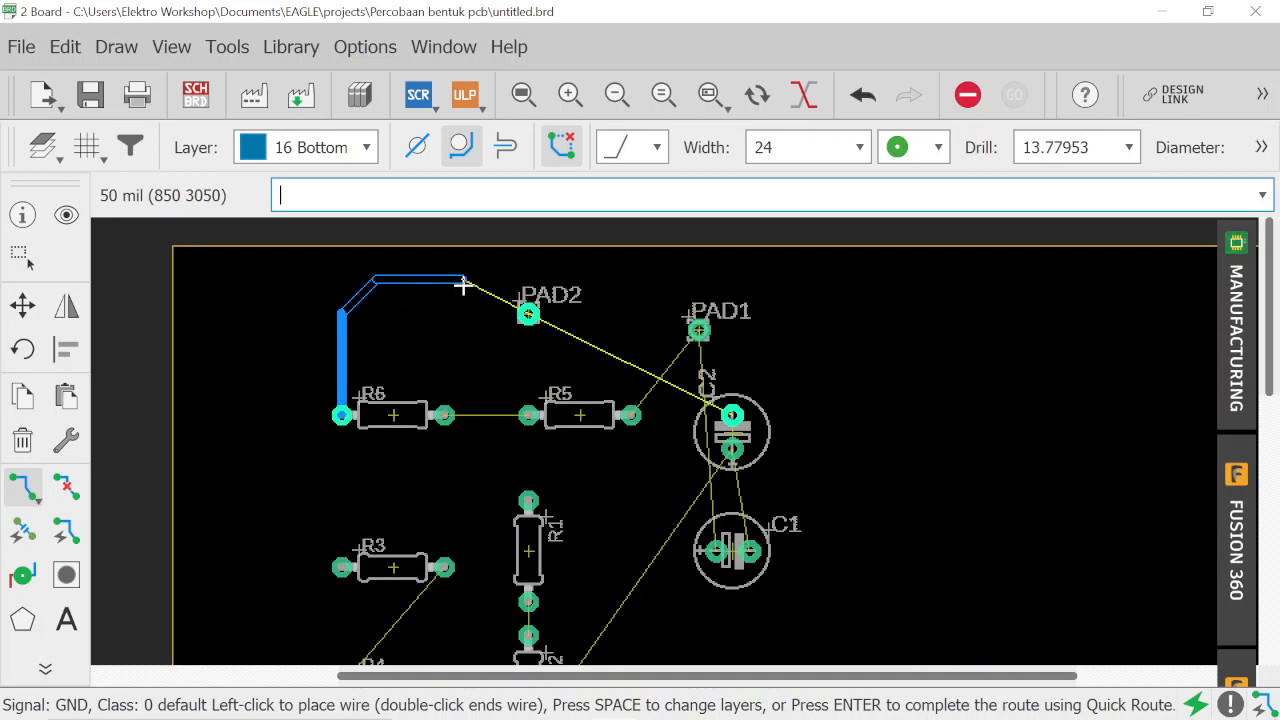
{"action": "left_click", "coordinate": [463, 284]}
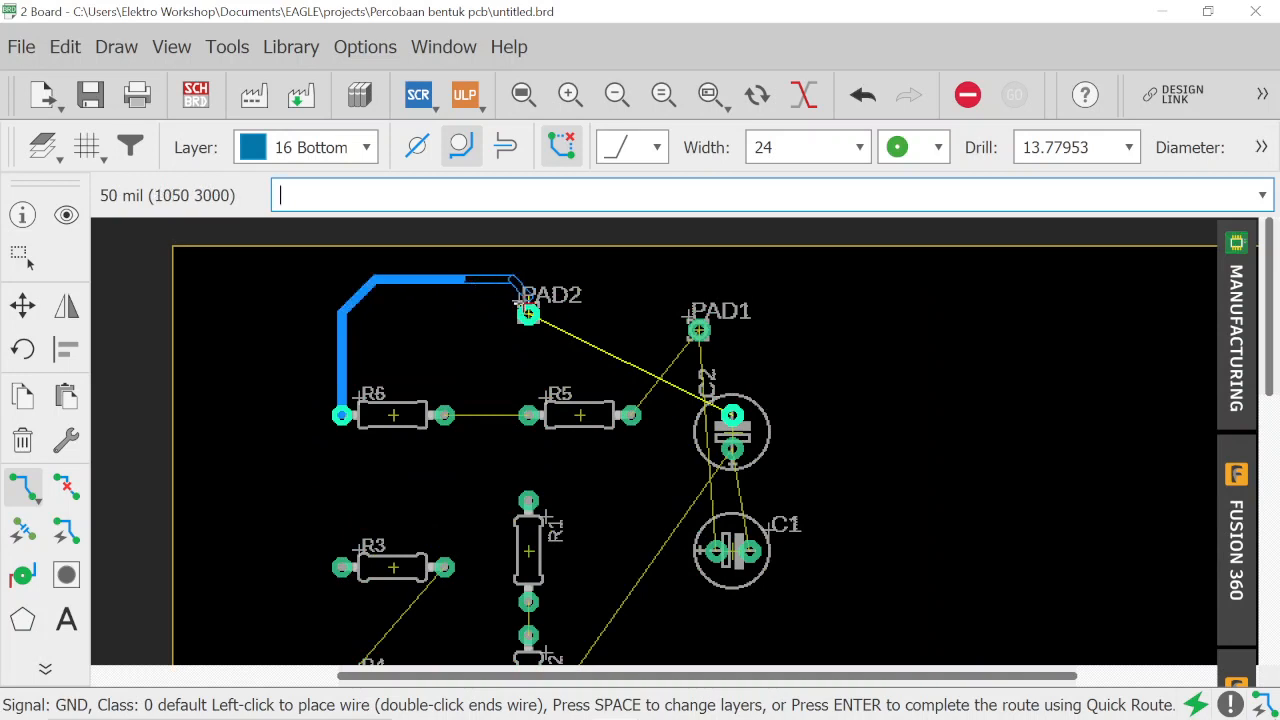
{"action": "left_click", "coordinate": [528, 313]}
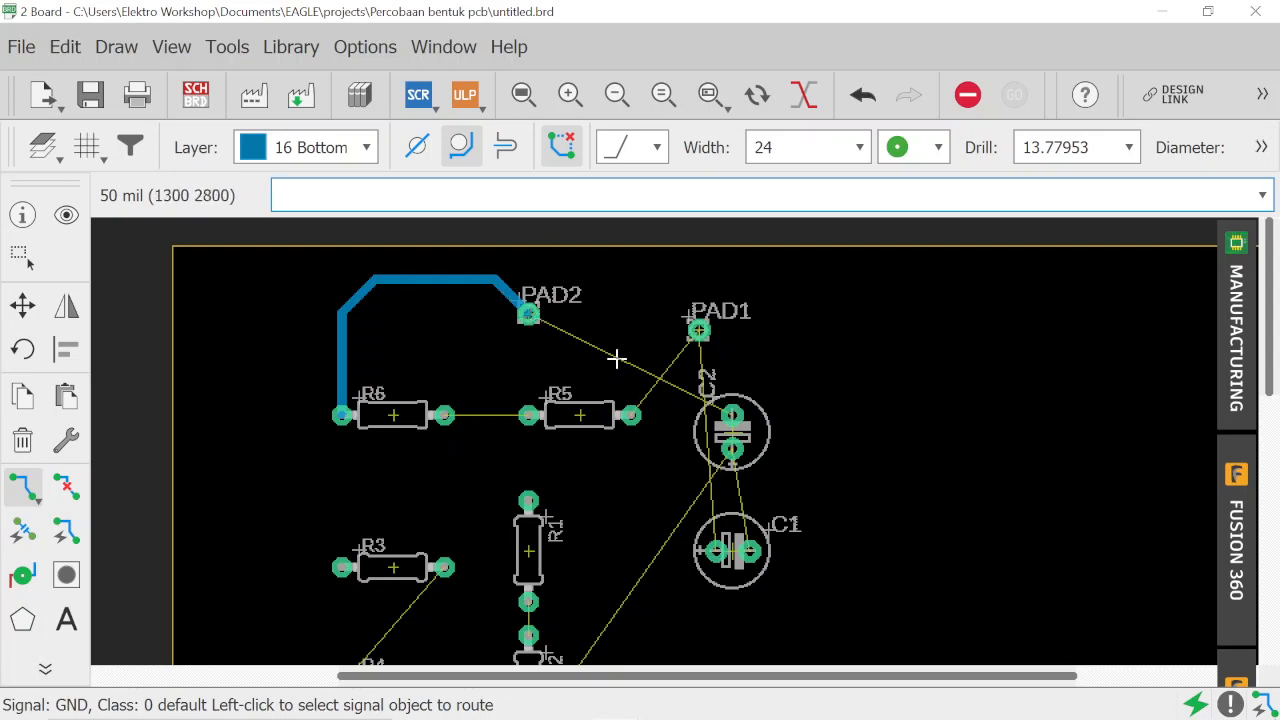
Step: Route the GND airwire from PAD2 over and around PAD1 to C2's upper pad
{"action": "left_click", "coordinate": [530, 315]}
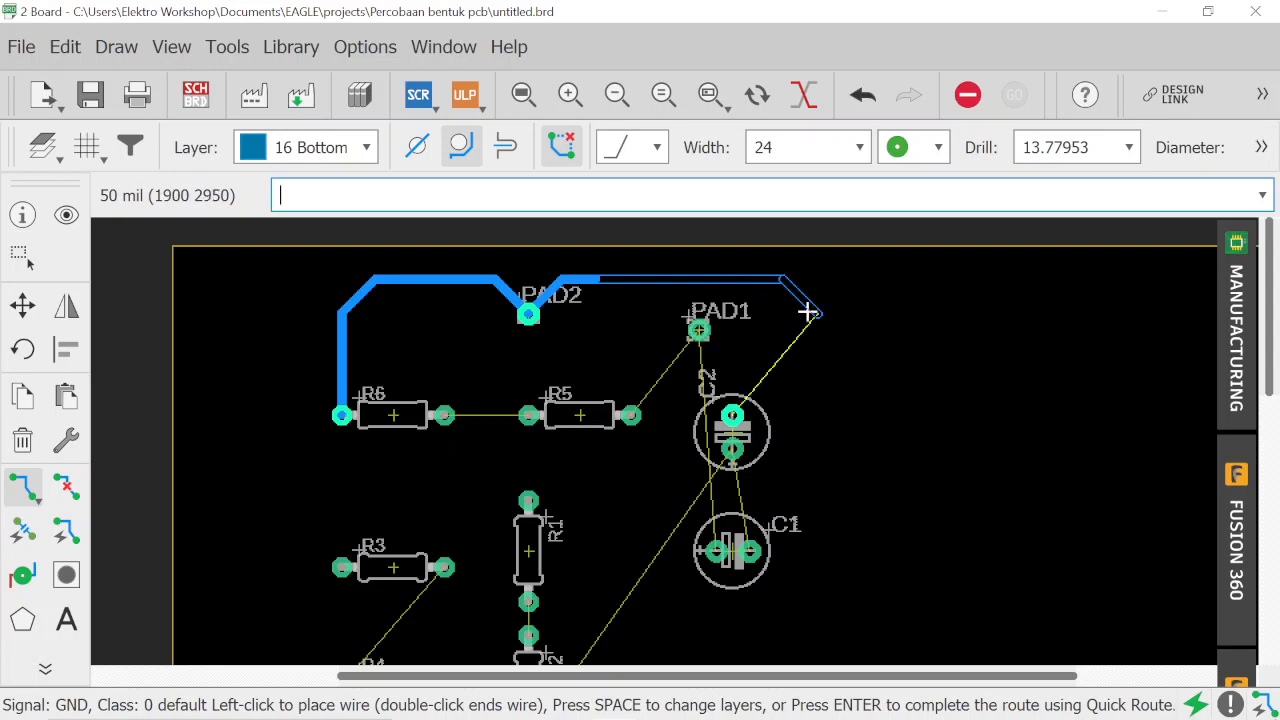
{"action": "left_click", "coordinate": [780, 314]}
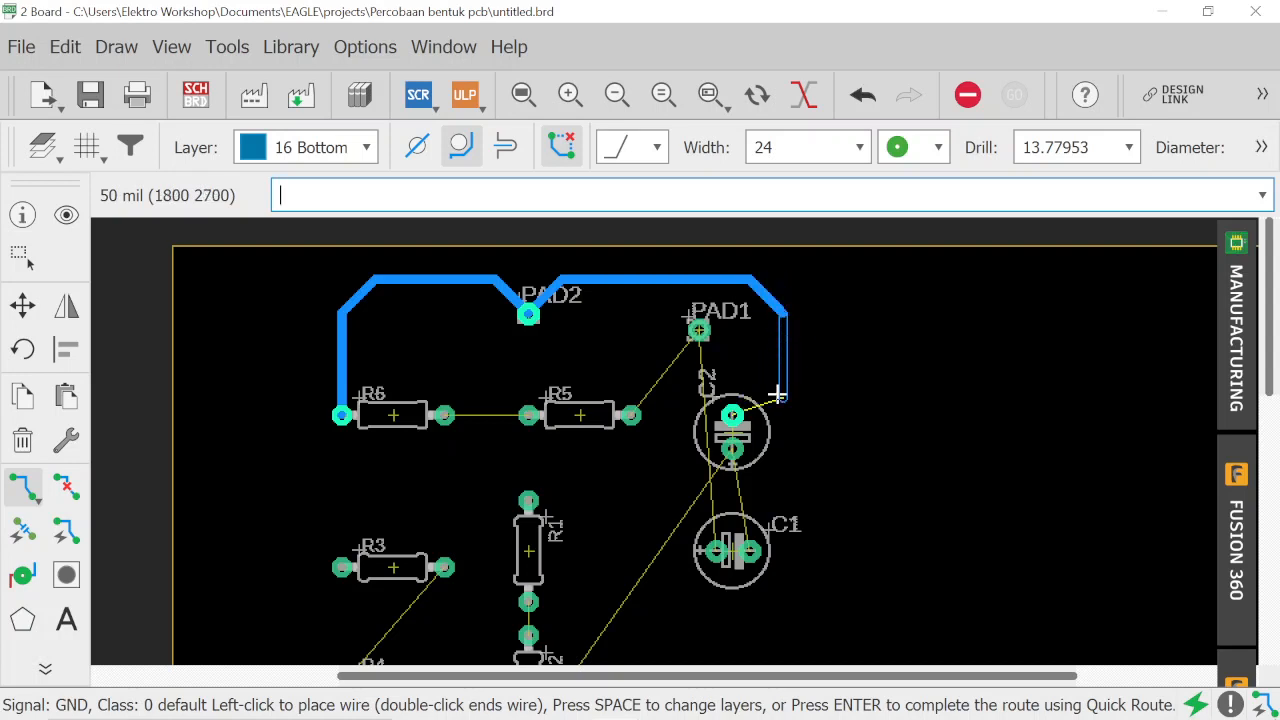
{"action": "left_click", "coordinate": [732, 414]}
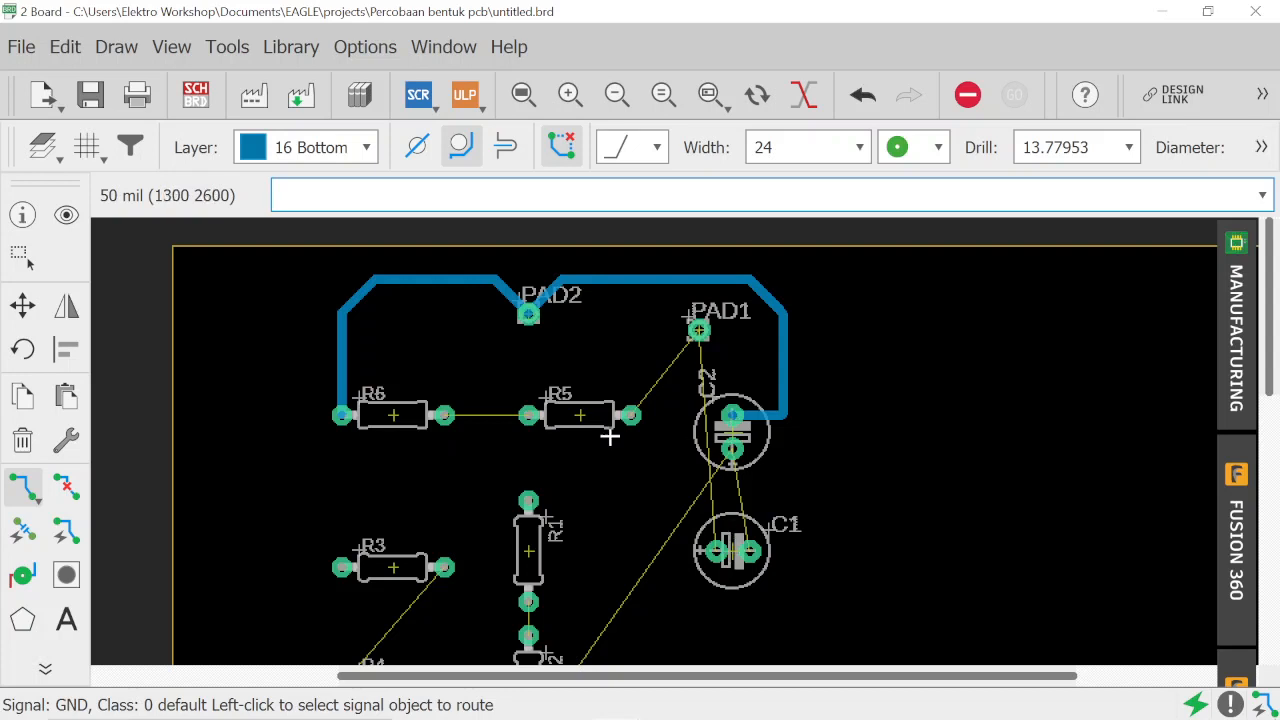
Step: Route R6's right pad straight to R5's left pad, and R5's right pad up and across to PAD1
{"action": "left_click", "coordinate": [444, 415]}
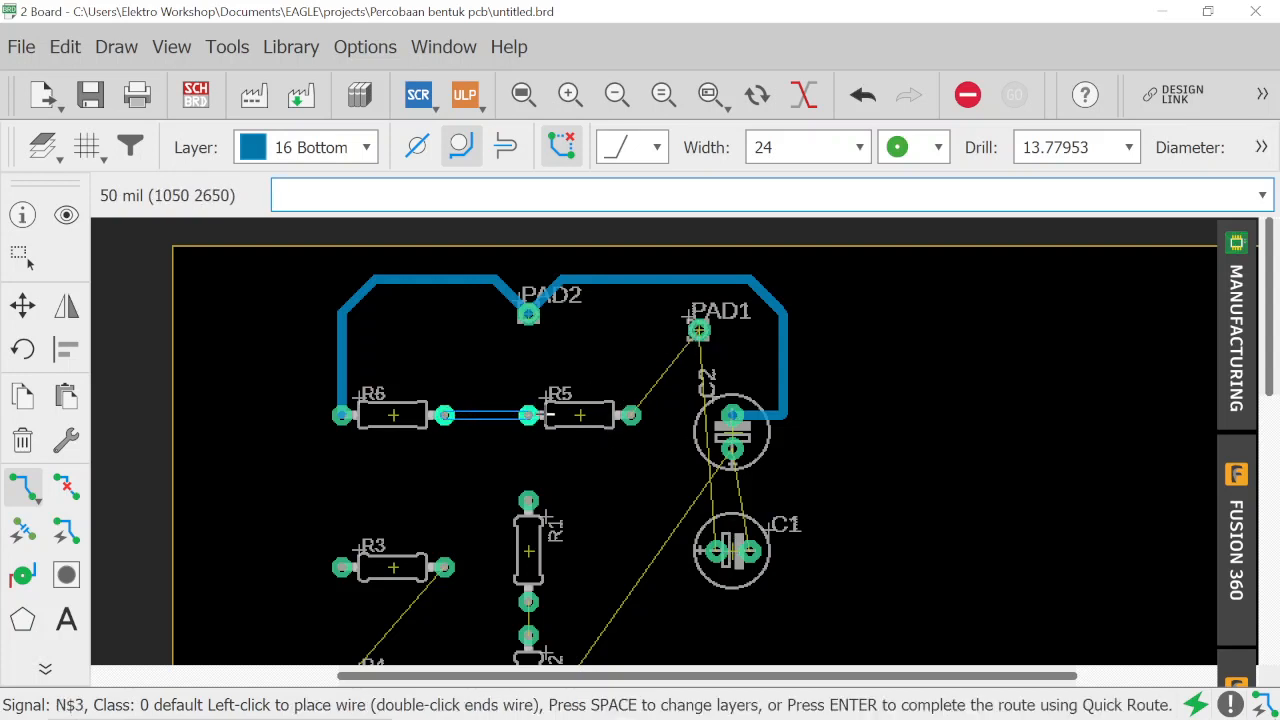
{"action": "left_click", "coordinate": [528, 415]}
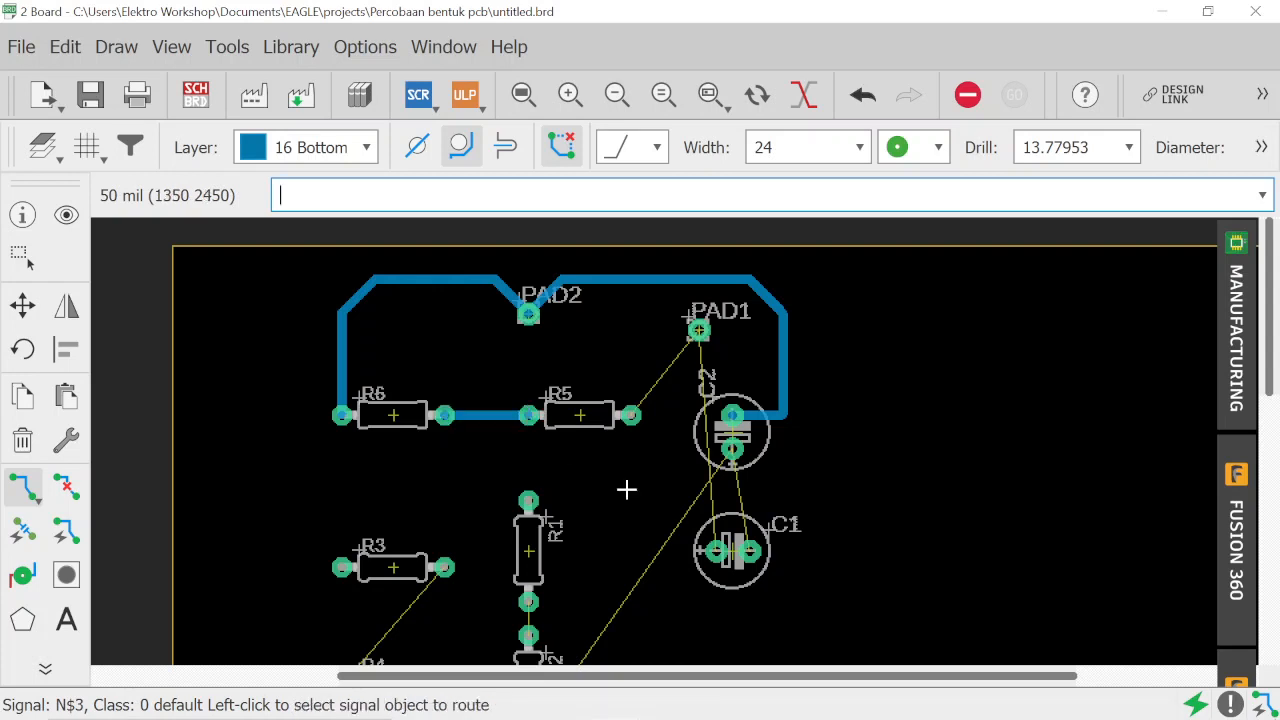
{"action": "left_click", "coordinate": [631, 412]}
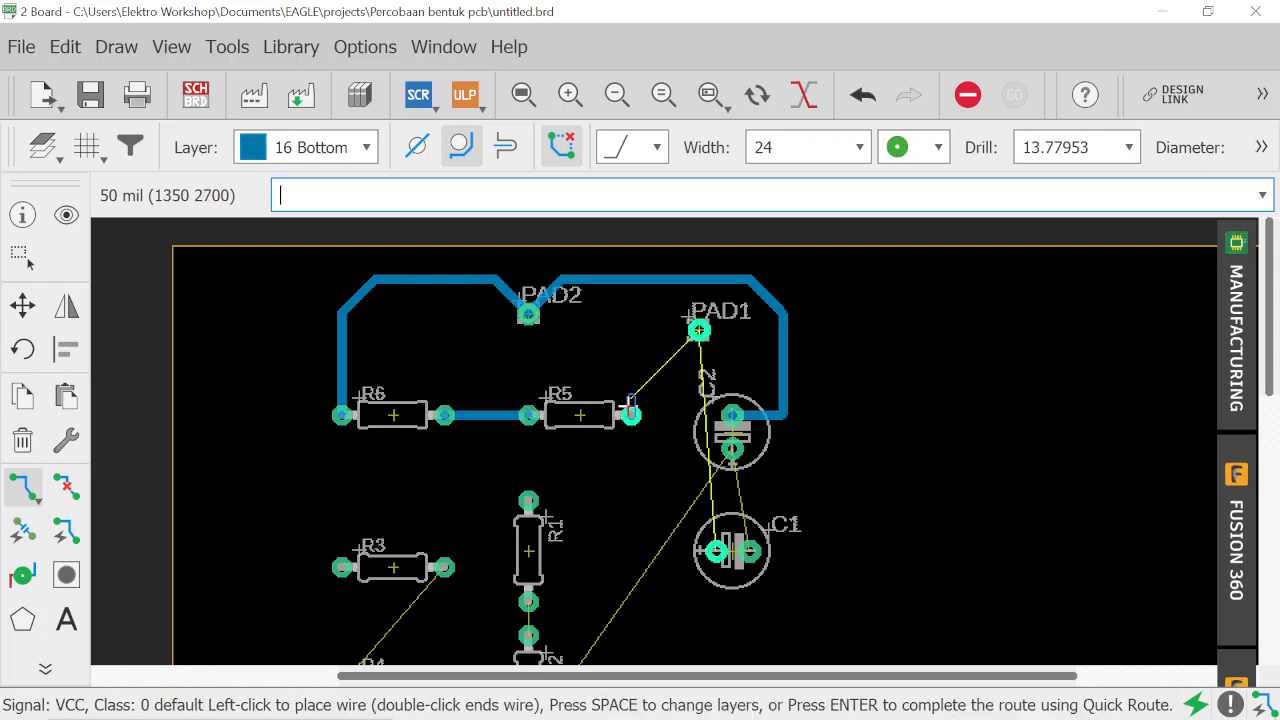
{"action": "left_click", "coordinate": [628, 334]}
{"action": "left_click", "coordinate": [695, 331]}
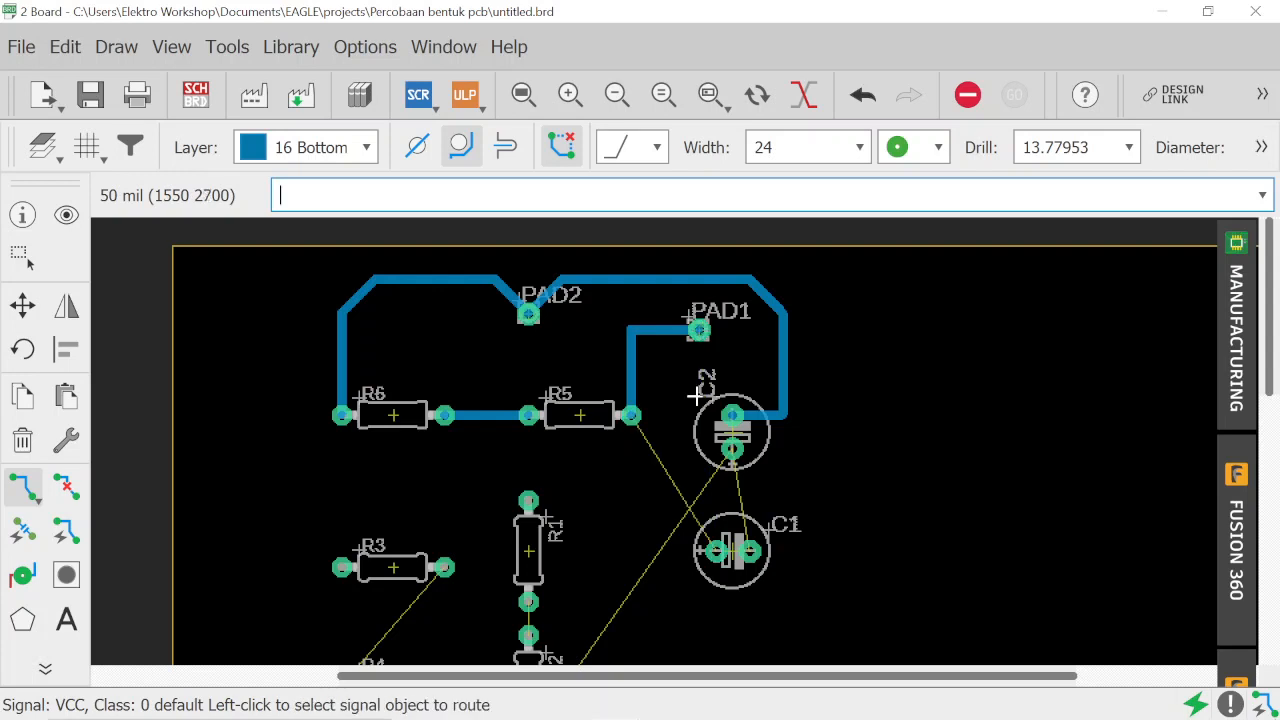
Step: Route the VCC airwire from R5's right pad down and across to C1's left pad
{"action": "scroll", "coordinate": [780, 520], "scroll_direction": "down", "scroll_amount": 1}
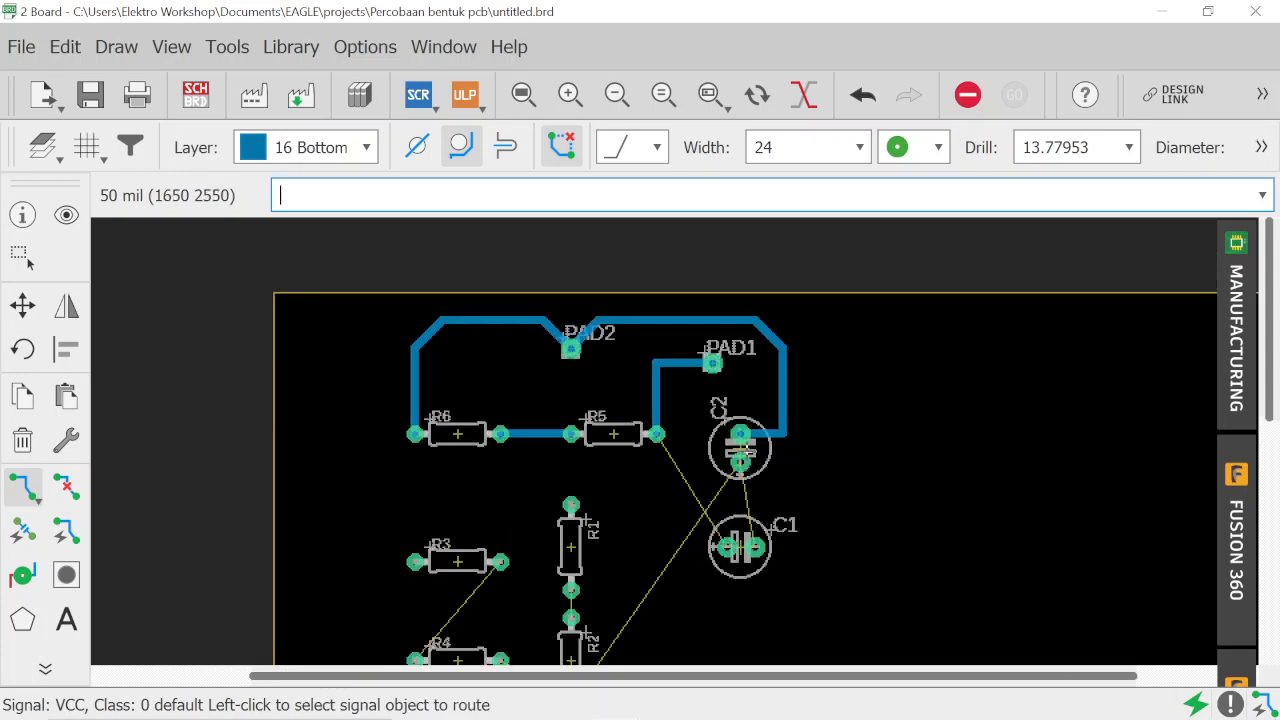
{"action": "left_click", "coordinate": [656, 435]}
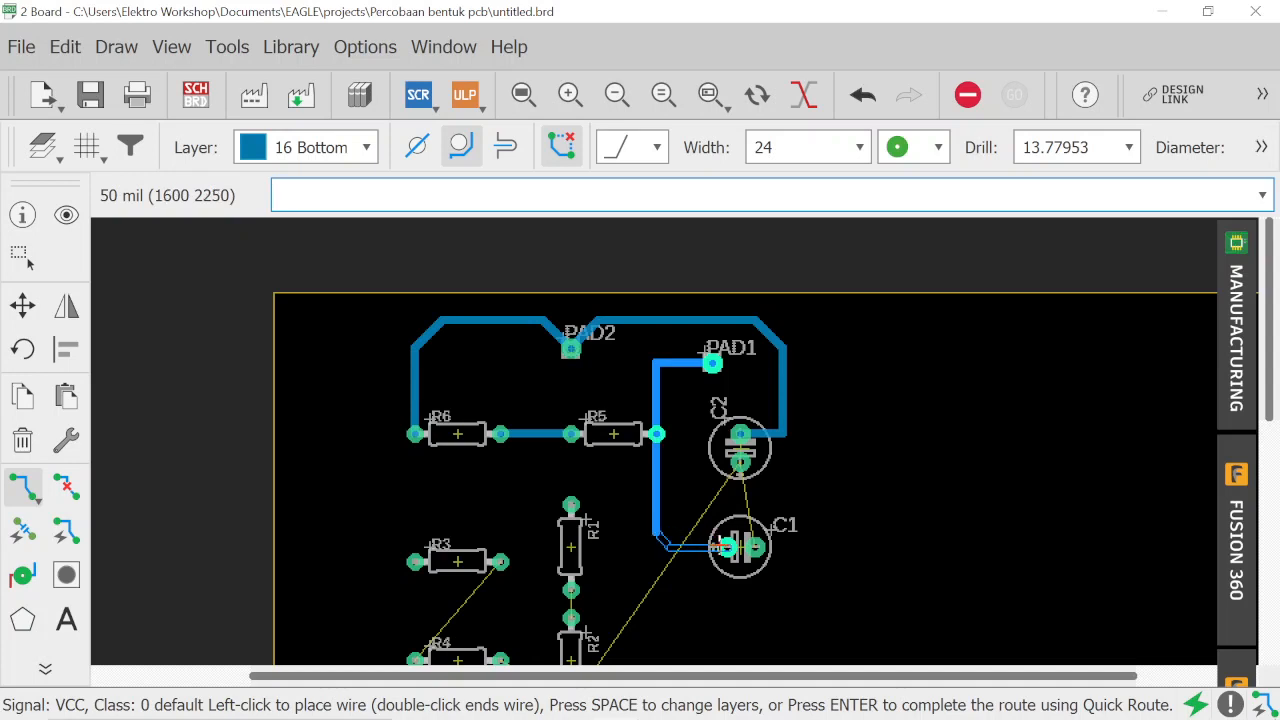
{"action": "left_click", "coordinate": [725, 547]}
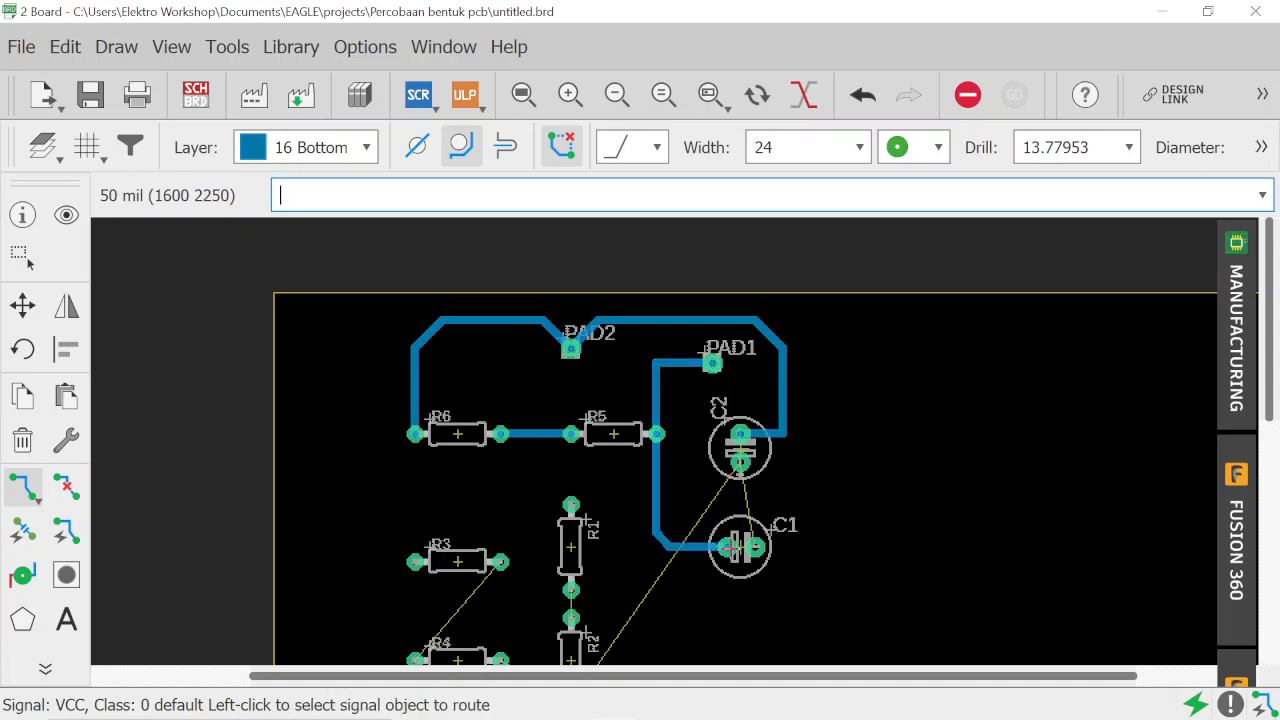
Step: Route C2's lower pad down to C1's right pad on the bottom layer
{"action": "left_click", "coordinate": [737, 462]}
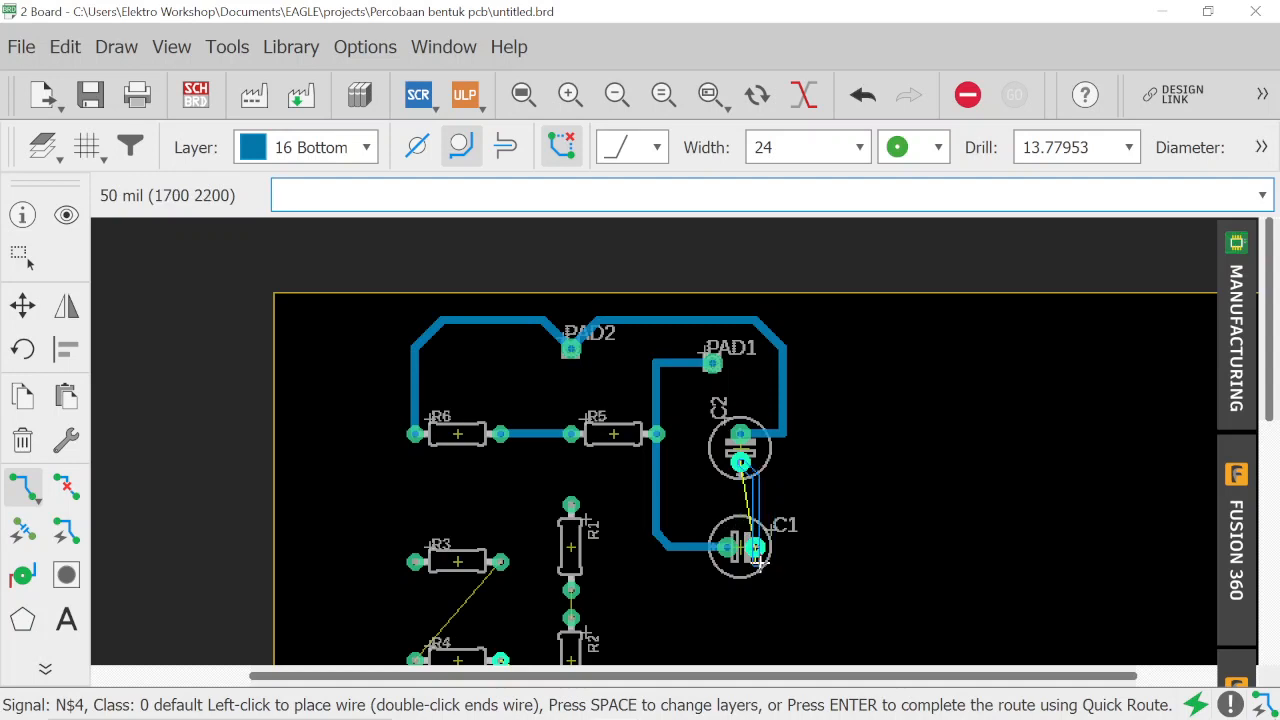
{"action": "scroll", "coordinate": [755, 547], "scroll_direction": "up", "scroll_amount": 5}
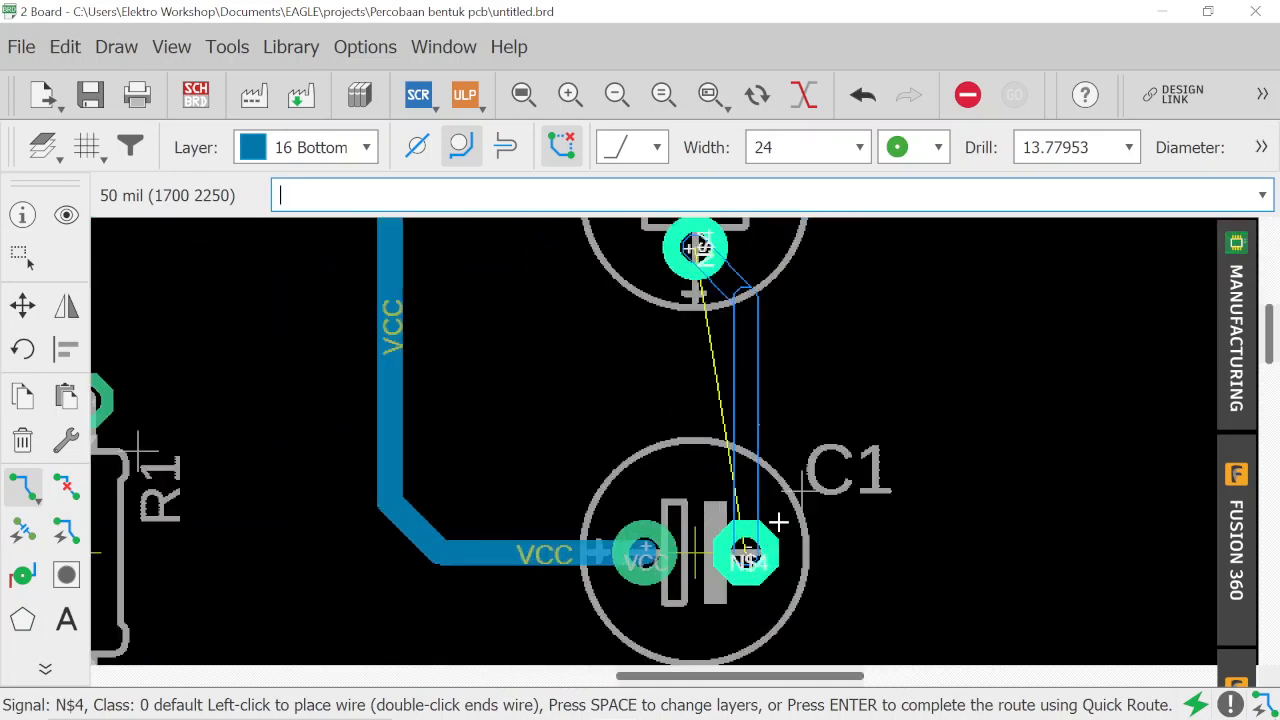
{"action": "left_click", "coordinate": [748, 552]}
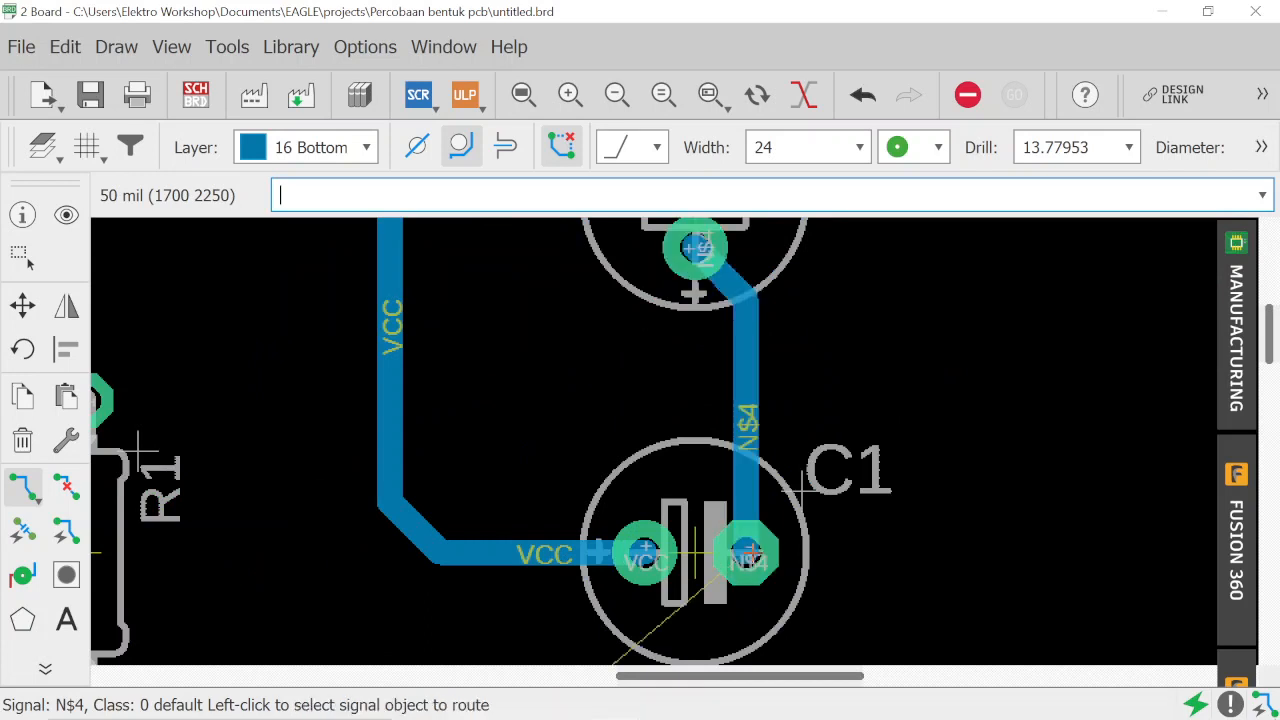
Step: Route the airwire from C1's right pad down and across to R2's lower pad on the bottom layer
{"action": "scroll", "coordinate": [875, 550], "scroll_direction": "down", "scroll_amount": 5}
{"action": "scroll", "coordinate": [875, 550], "scroll_direction": "down", "scroll_amount": 3}
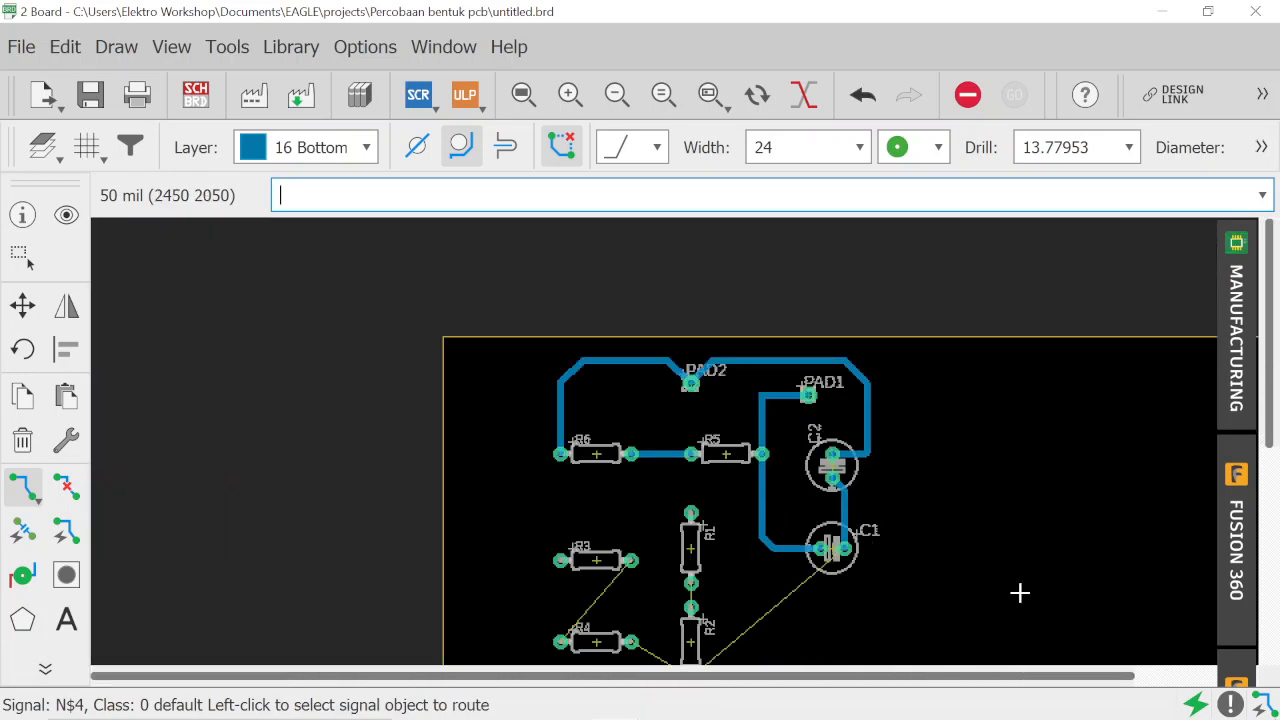
{"action": "left_click_drag", "start_coordinate": [1269, 416], "coordinate": [1269, 496]}
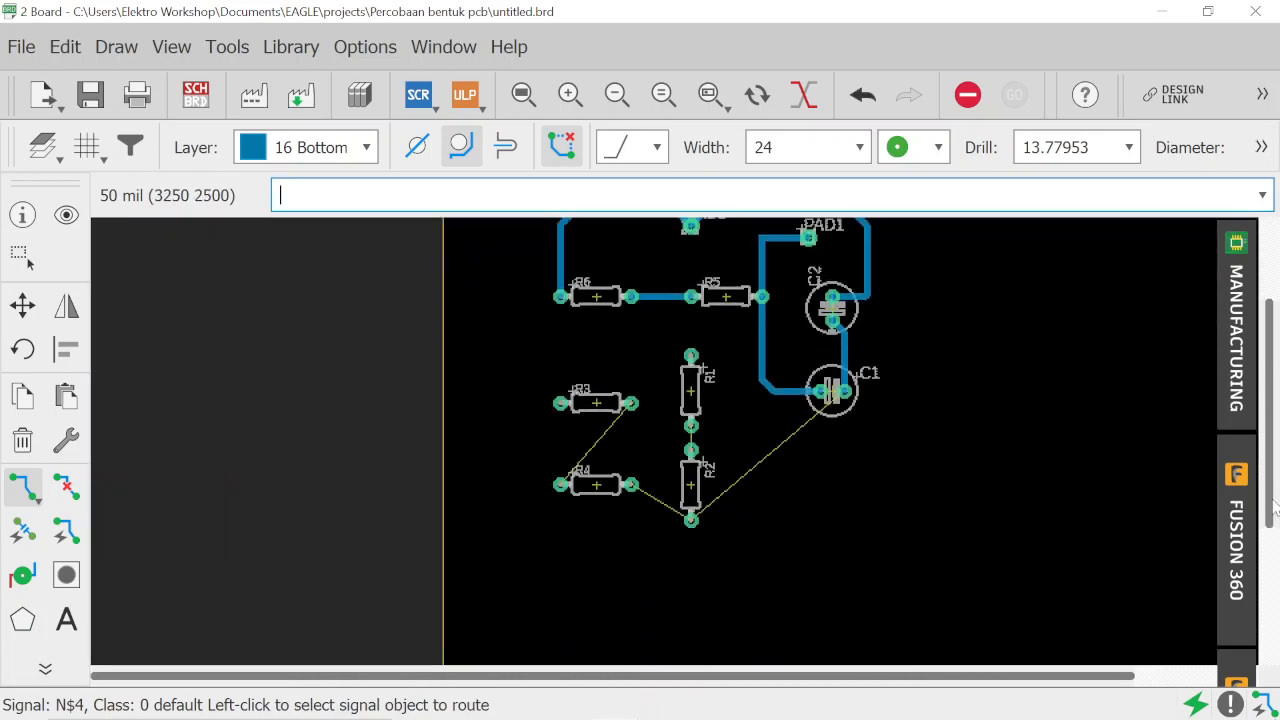
{"action": "left_click", "coordinate": [846, 392]}
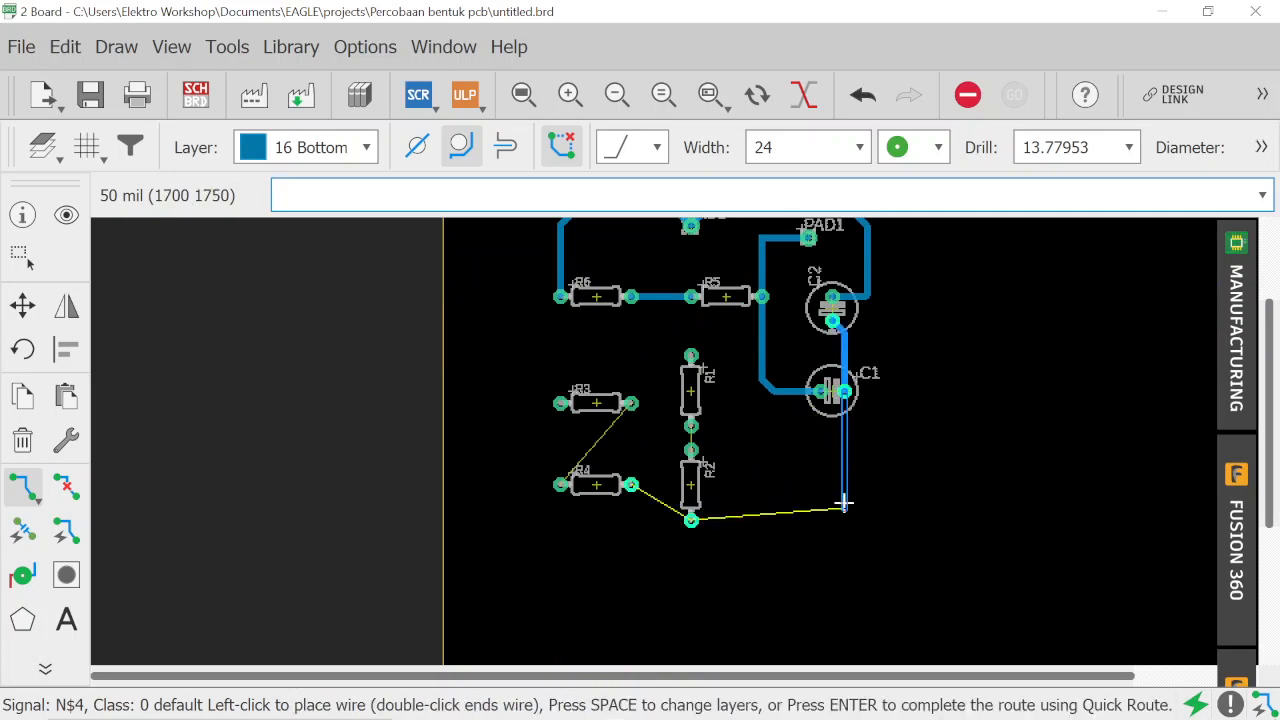
{"action": "left_click", "coordinate": [845, 475]}
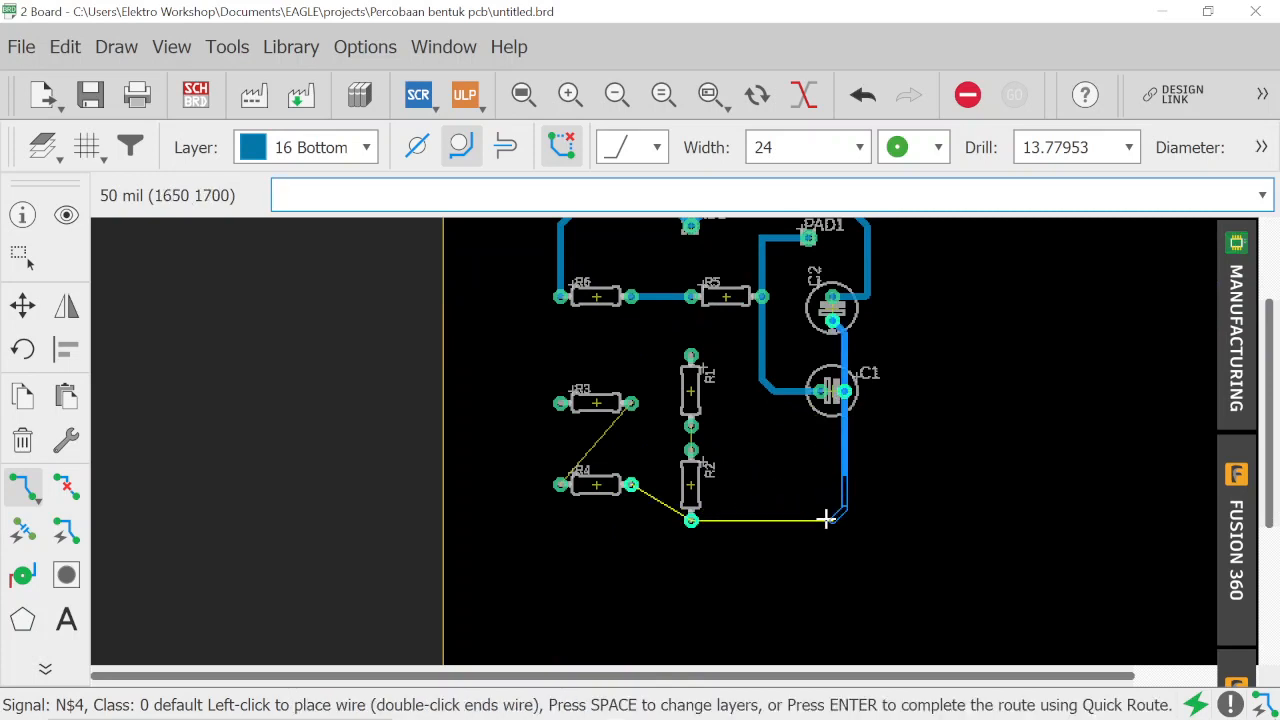
{"action": "left_click", "coordinate": [690, 520]}
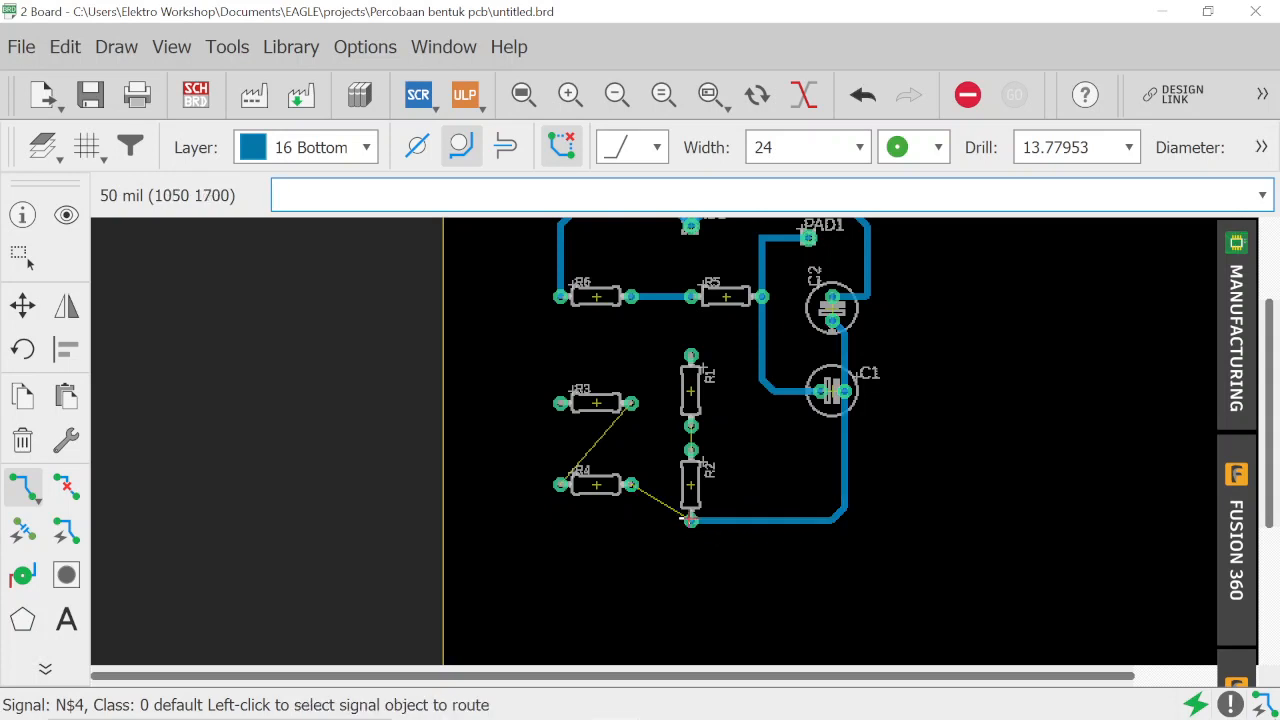
Step: Route R2's upper pad straight to R1's lower pad, and R4's right pad down and across to R2's lower pad
{"action": "left_click", "coordinate": [690, 449]}
{"action": "left_click", "coordinate": [690, 424]}
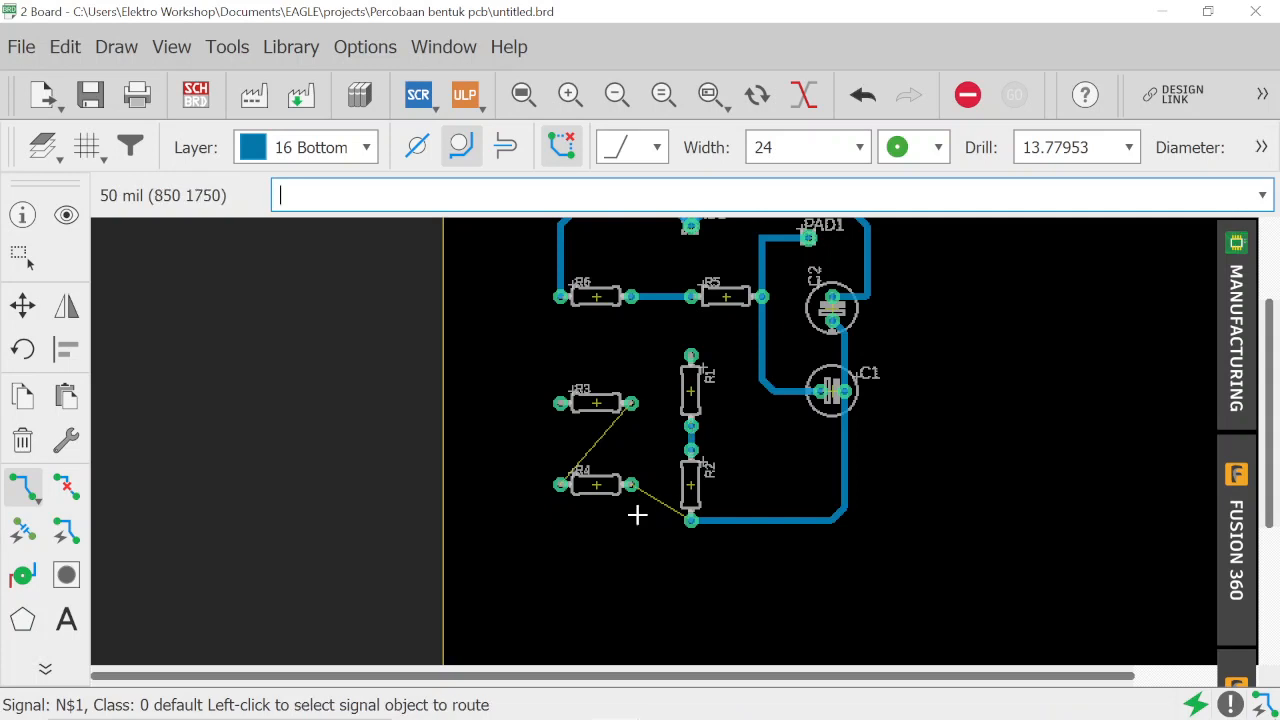
{"action": "left_click", "coordinate": [631, 486]}
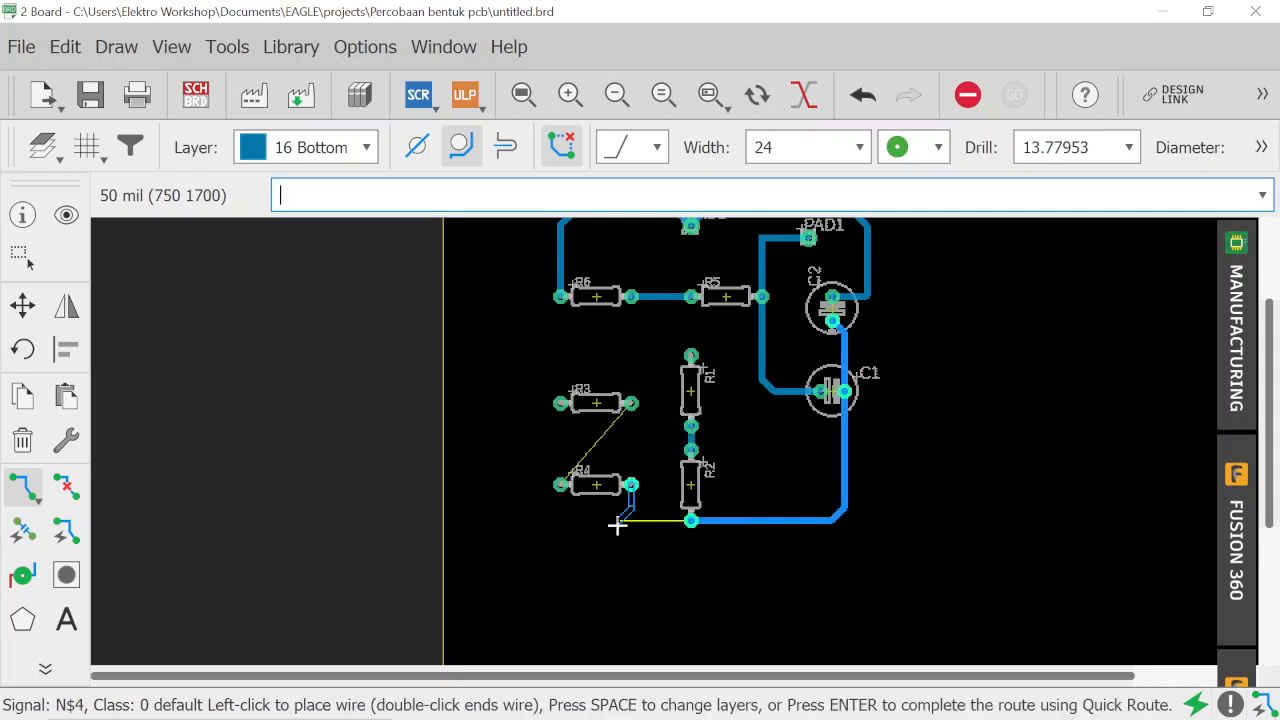
{"action": "left_click", "coordinate": [691, 520]}
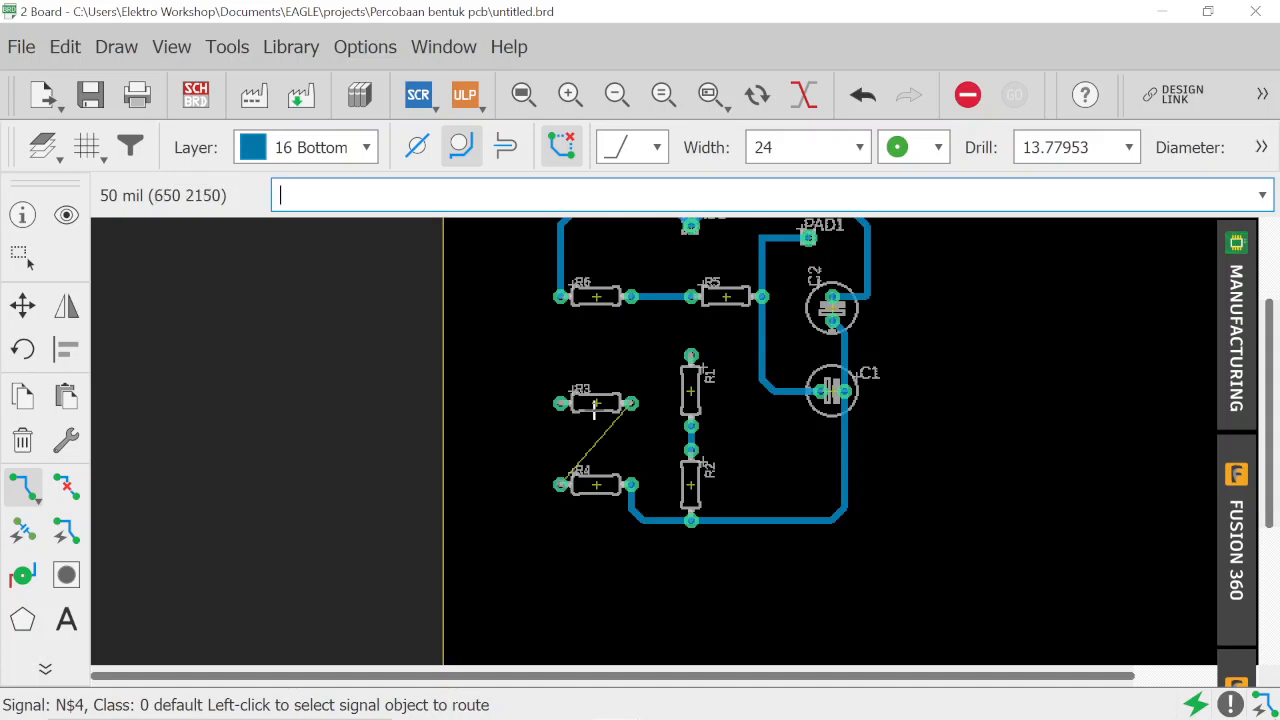
Step: Rotate resistor R3 by 180 degrees in place so its airwire runs straight to R4's left pad
{"action": "left_click", "coordinate": [30, 303]}
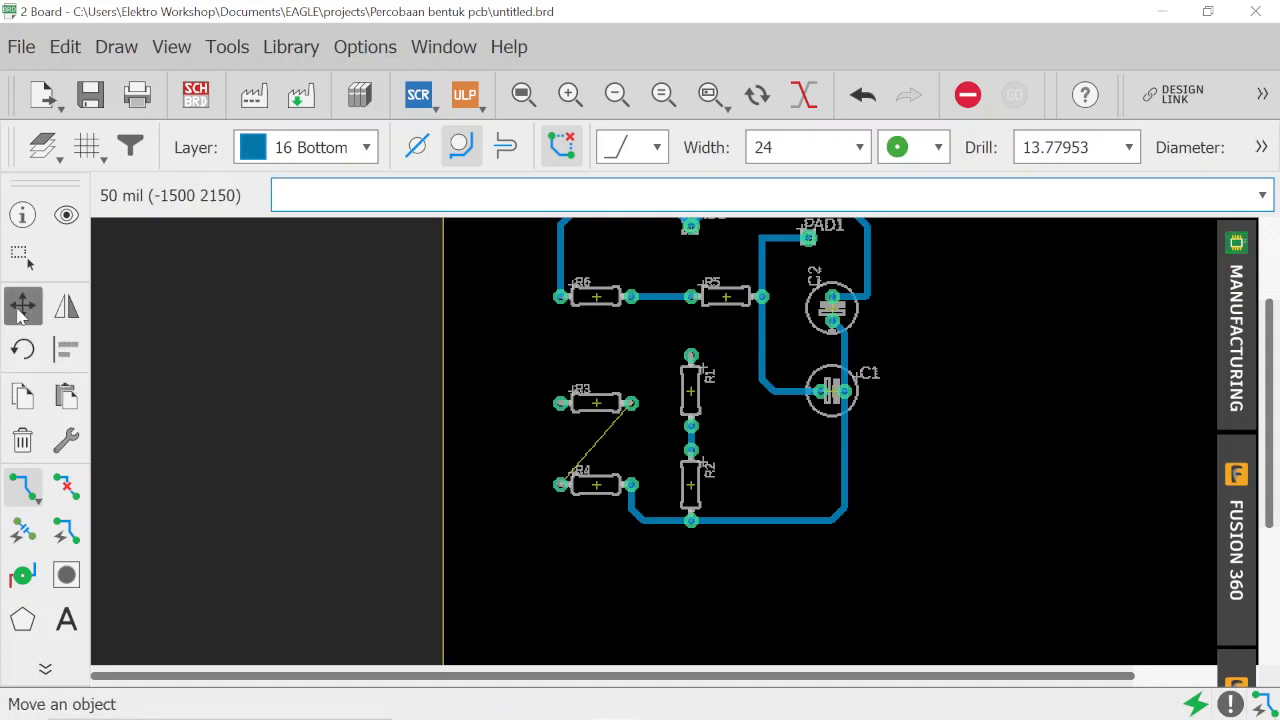
{"action": "left_click", "coordinate": [22, 308]}
{"action": "left_click", "coordinate": [596, 403]}
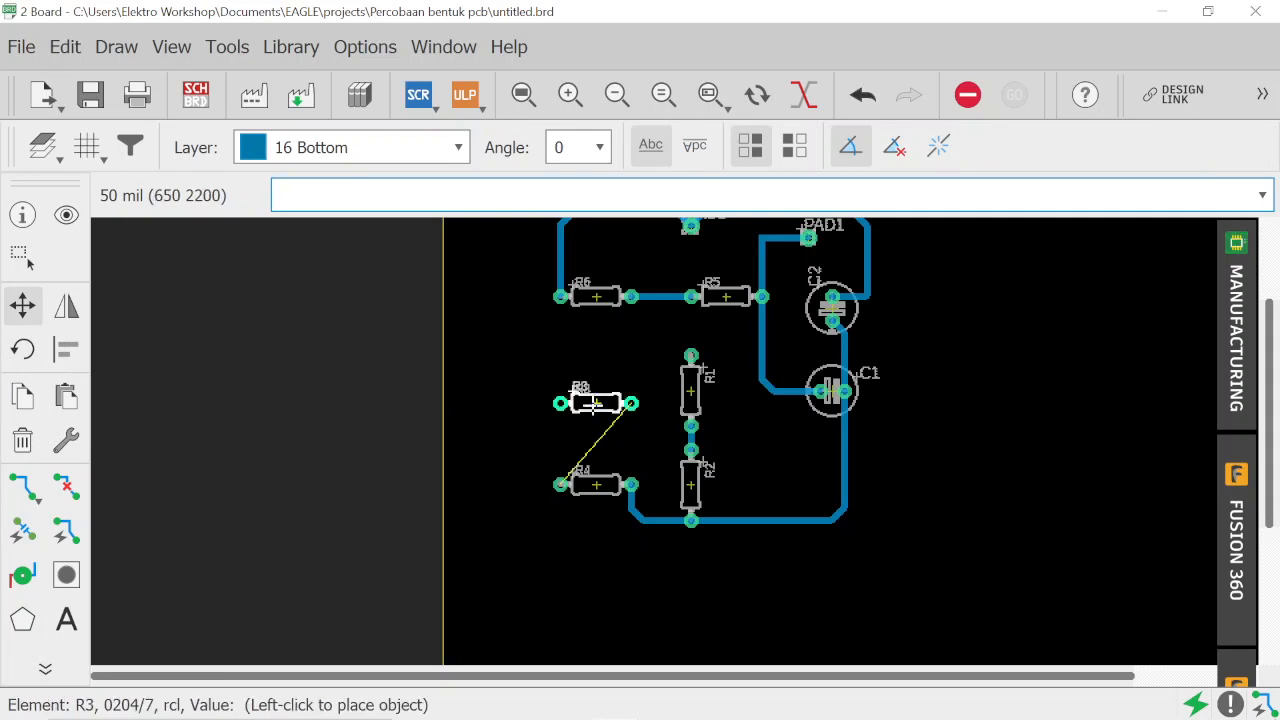
{"action": "right_click", "coordinate": [596, 403]}
{"action": "right_click", "coordinate": [596, 403]}
{"action": "left_click", "coordinate": [596, 403]}
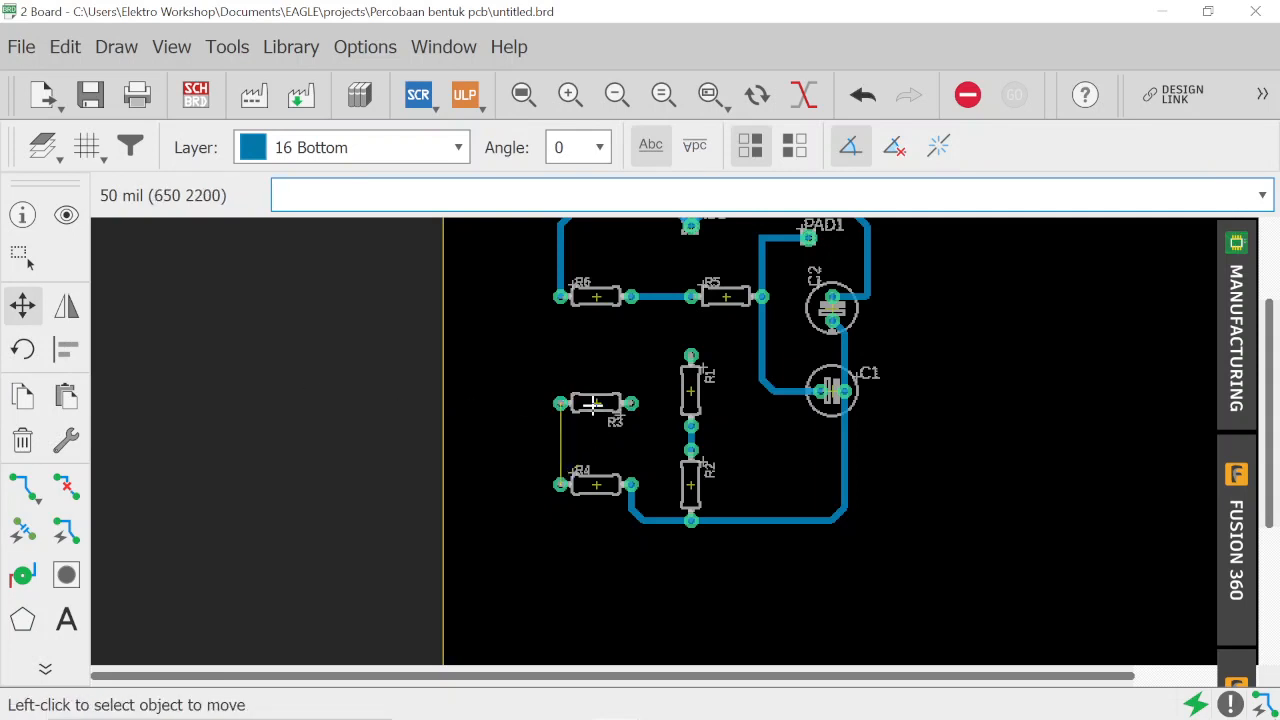
Step: Route R4's left pad straight up to R3's left pad on the bottom layer
{"action": "left_click", "coordinate": [22, 487]}
{"action": "left_click", "coordinate": [562, 484]}
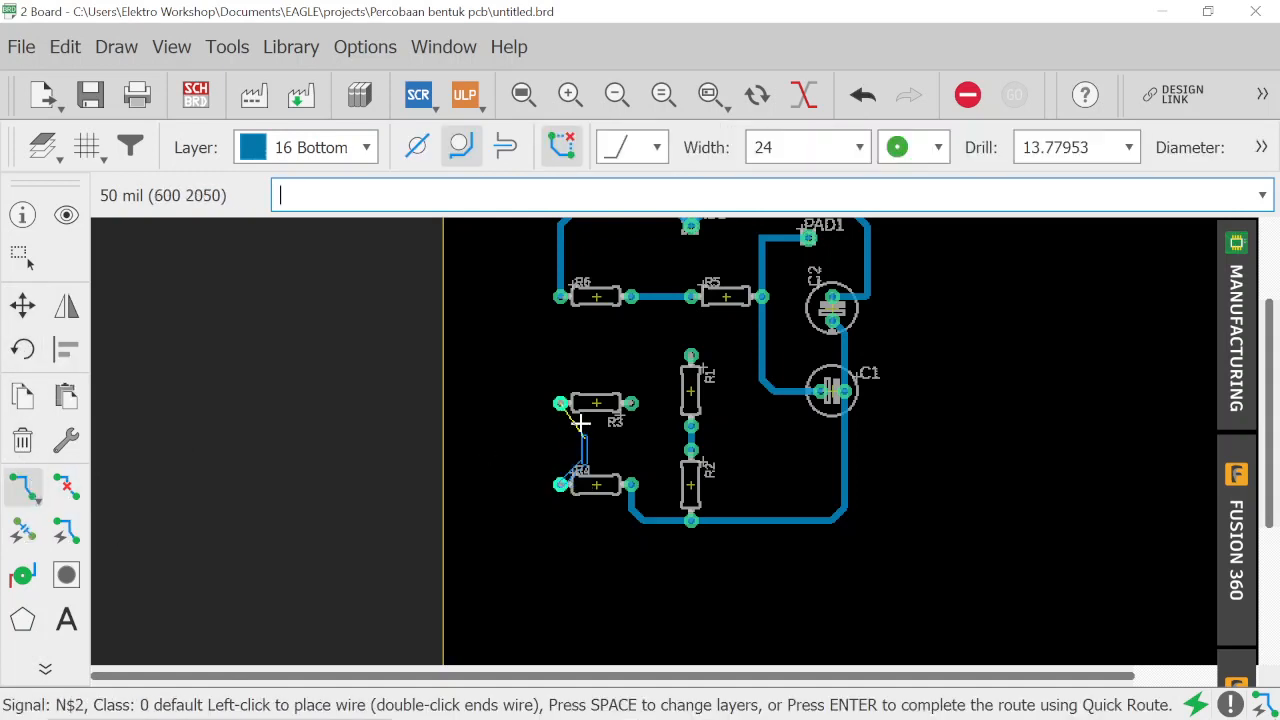
{"action": "left_click", "coordinate": [562, 403]}
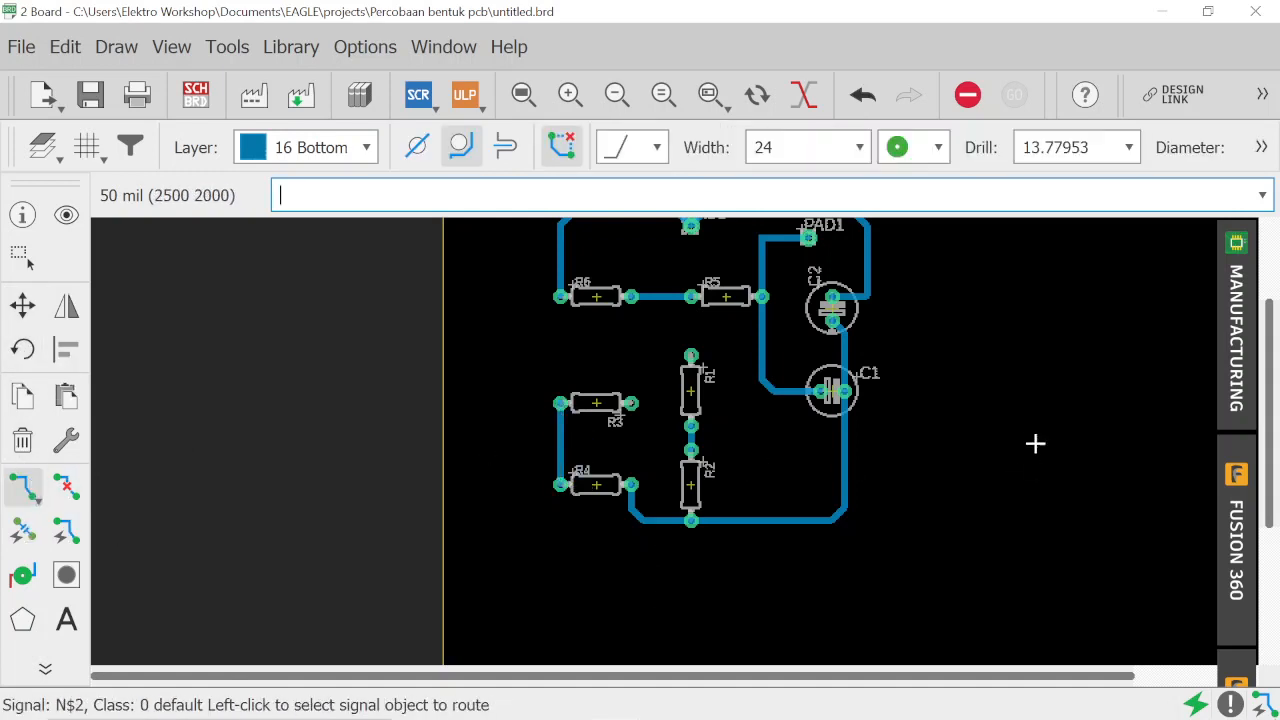
{"action": "scroll", "coordinate": [1020, 437], "scroll_direction": "down", "scroll_amount": 2}
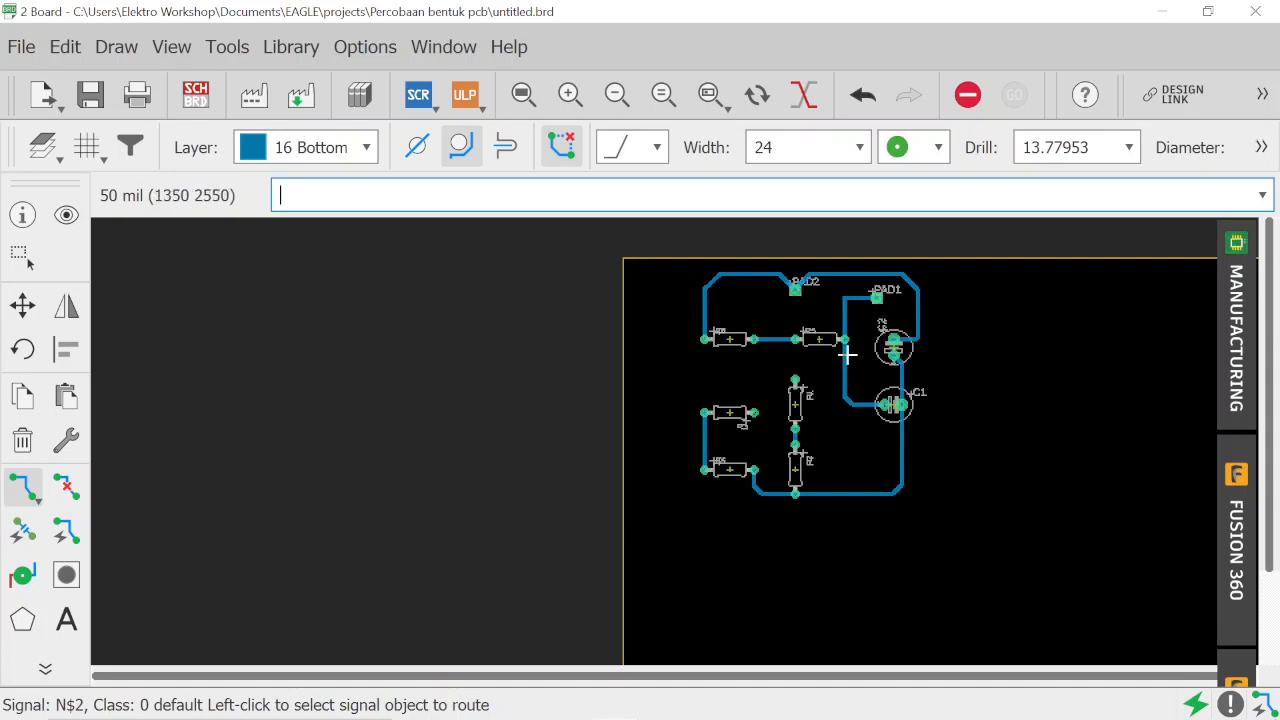